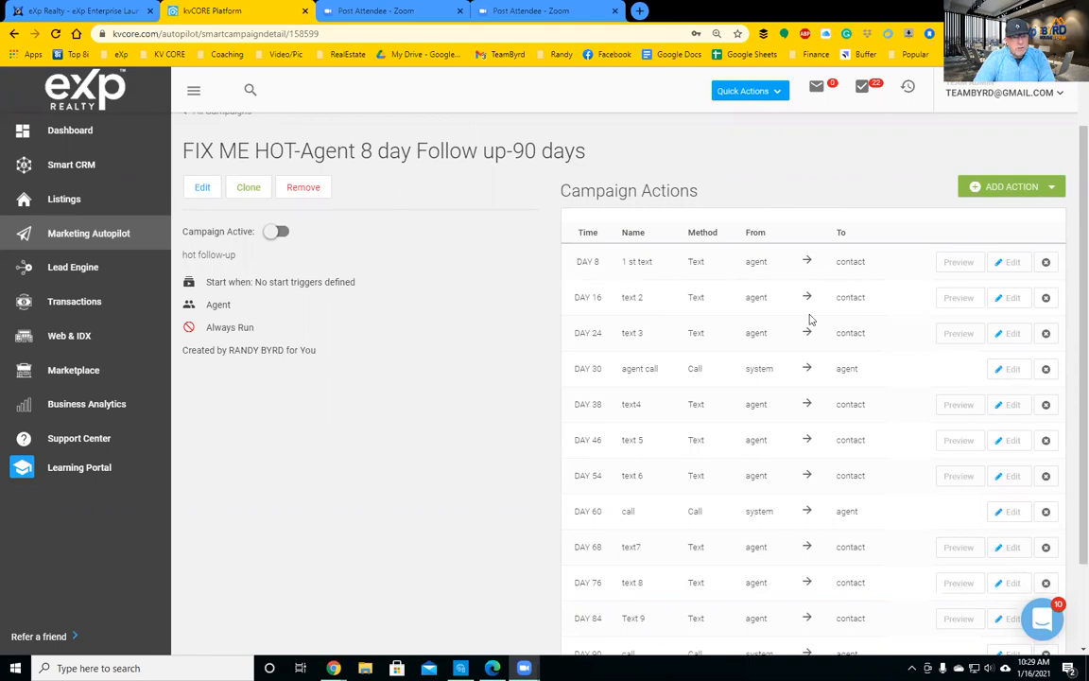
Review the scheduled actions of the "FIX ME HOT-Agent 8 day Follow up-90 days" campaign through day 95
{"action": "scroll", "coordinate": [809, 320], "scroll_direction": "down", "scroll_amount": 1}
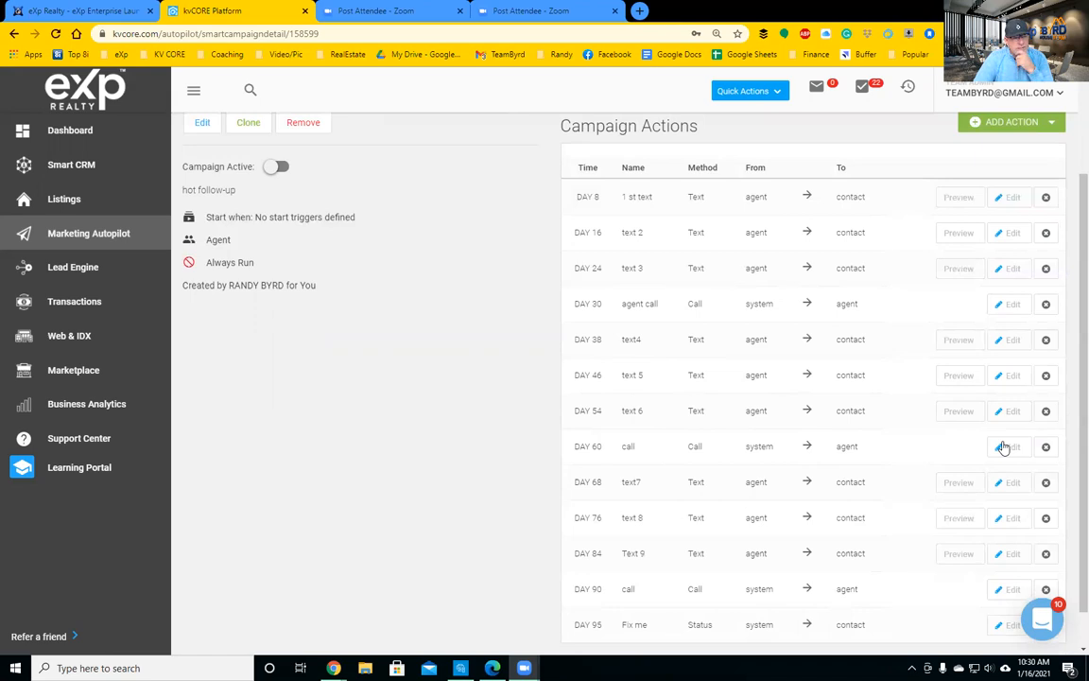
{"action": "scroll", "coordinate": [821, 354], "scroll_direction": "down", "scroll_amount": 1}
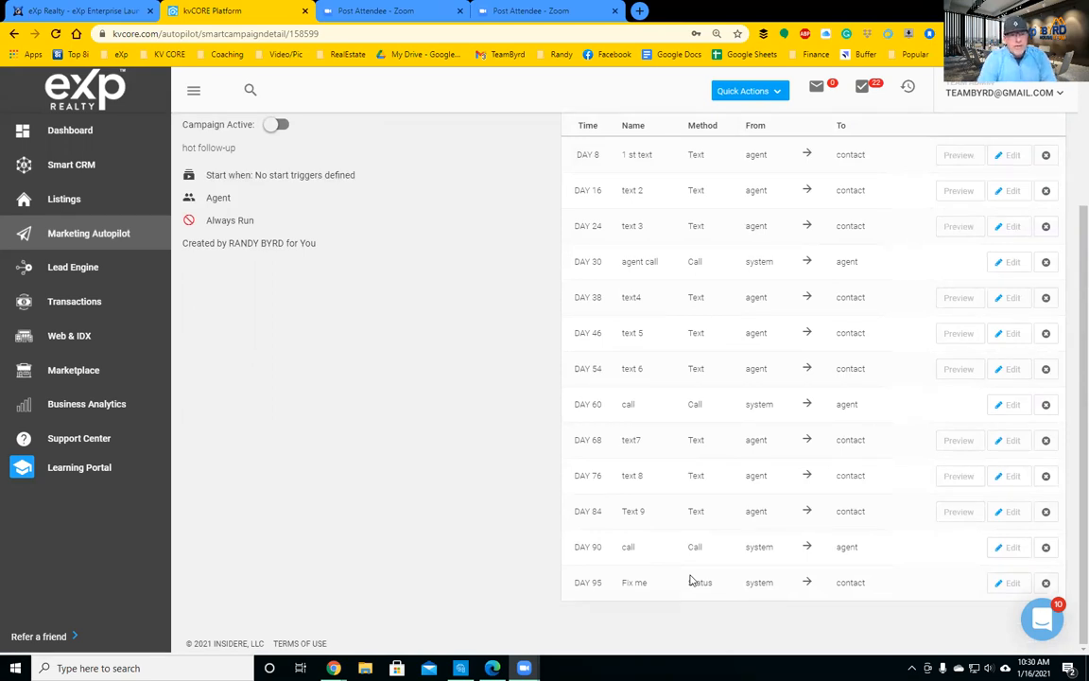
{"action": "scroll", "coordinate": [625, 423], "scroll_direction": "up", "scroll_amount": 3}
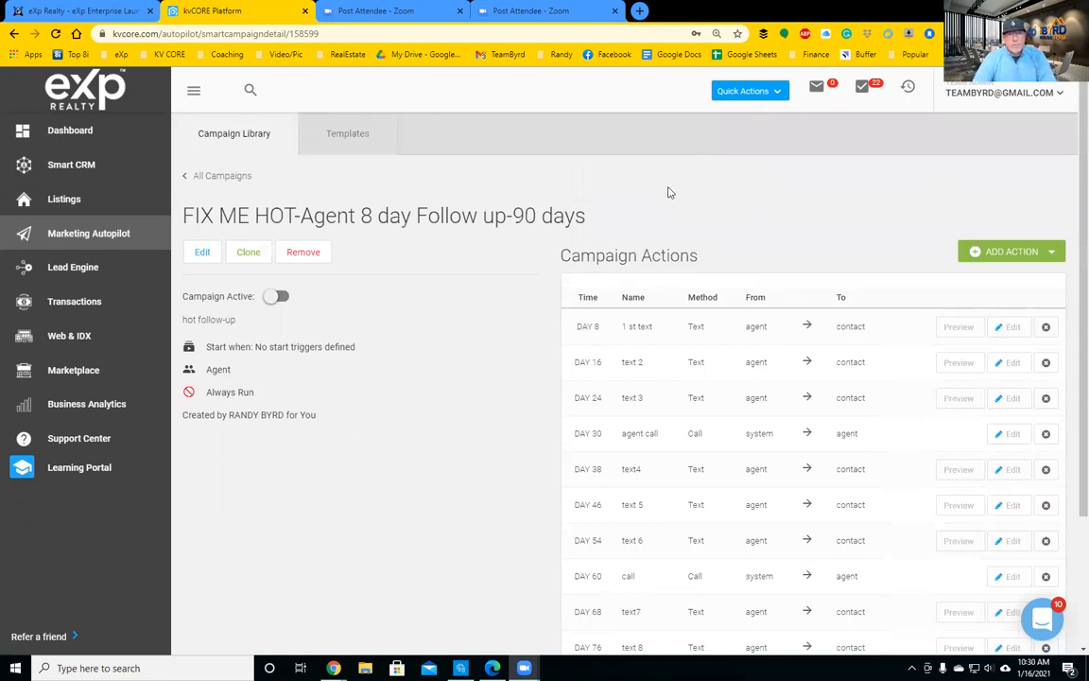
Go back to the dashboard and open the Smart Campaigns library from Marketing Autopilot
{"action": "left_click", "coordinate": [76, 141]}
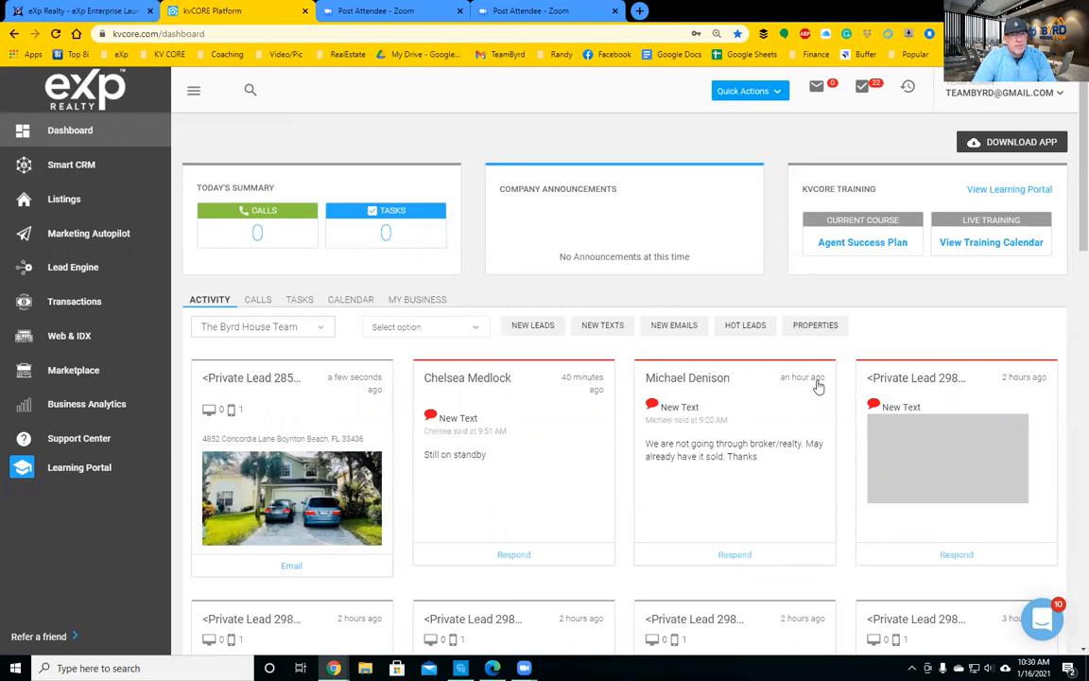
{"action": "left_click", "coordinate": [83, 238]}
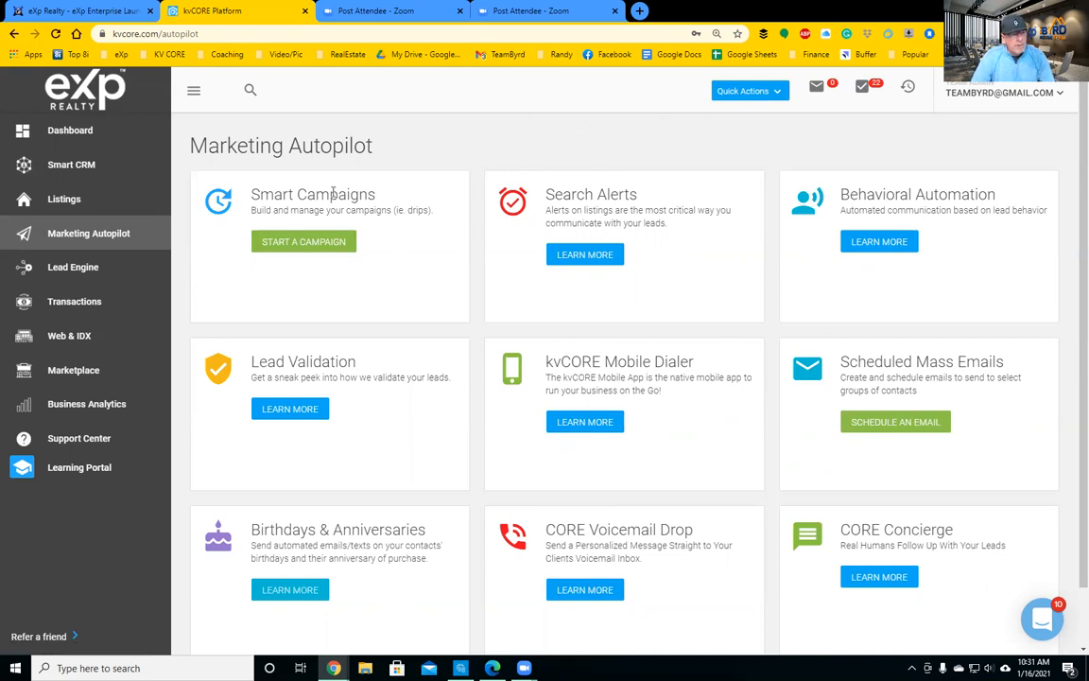
{"action": "left_click", "coordinate": [299, 245]}
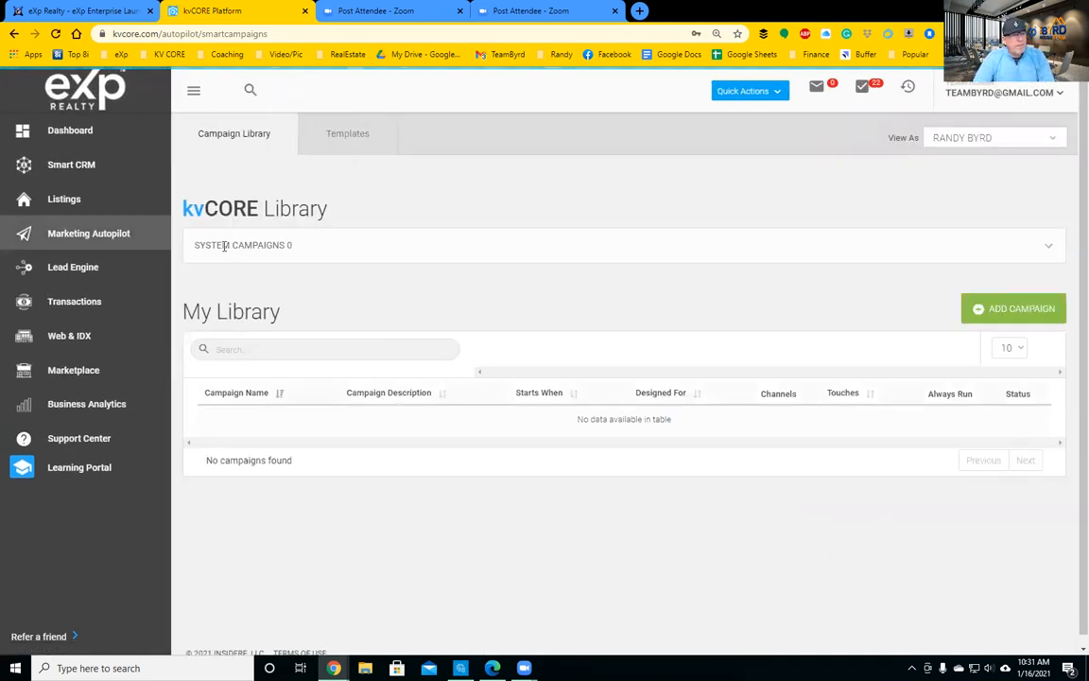
Expand the system campaigns in the kvCORE Library and look through the ready-made campaigns
{"action": "left_click", "coordinate": [1048, 246]}
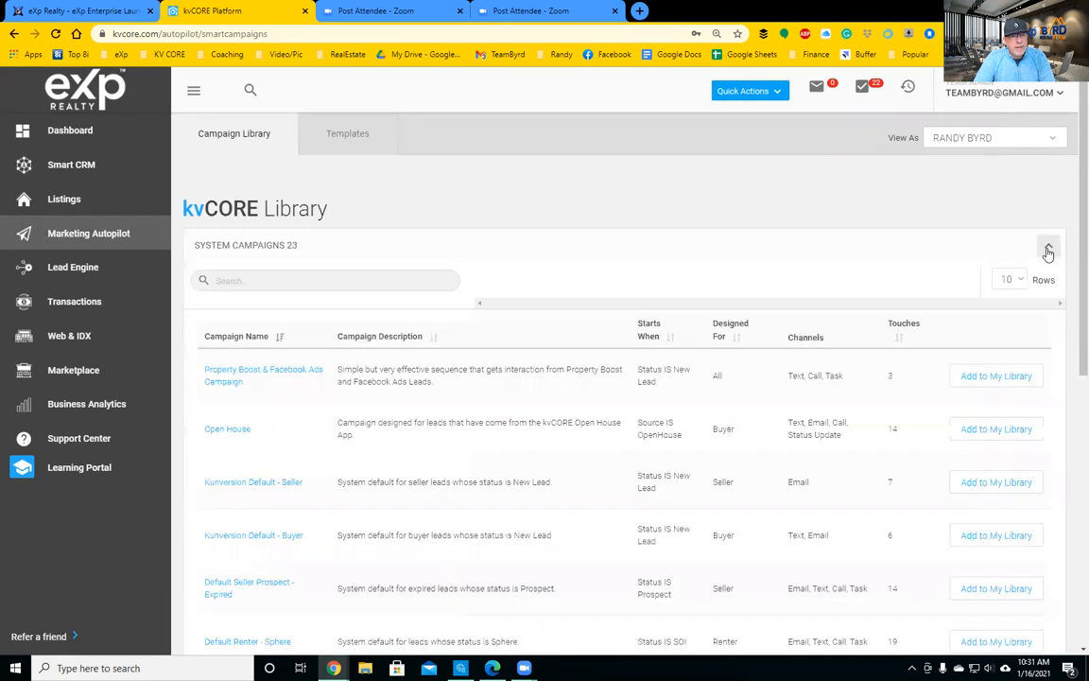
{"action": "scroll", "coordinate": [562, 374], "scroll_direction": "down", "scroll_amount": 2}
{"action": "scroll", "coordinate": [578, 378], "scroll_direction": "up", "scroll_amount": 2}
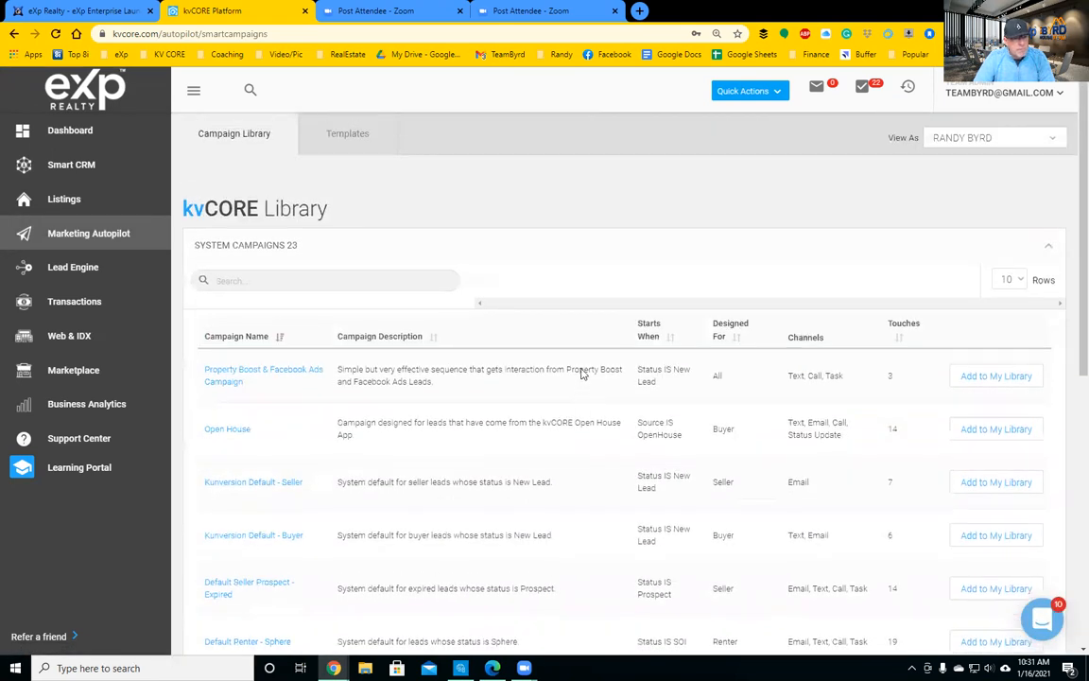
{"action": "scroll", "coordinate": [576, 388], "scroll_direction": "down", "scroll_amount": 4}
{"action": "scroll", "coordinate": [573, 397], "scroll_direction": "down", "scroll_amount": 2}
{"action": "scroll", "coordinate": [570, 231], "scroll_direction": "up", "scroll_amount": 4}
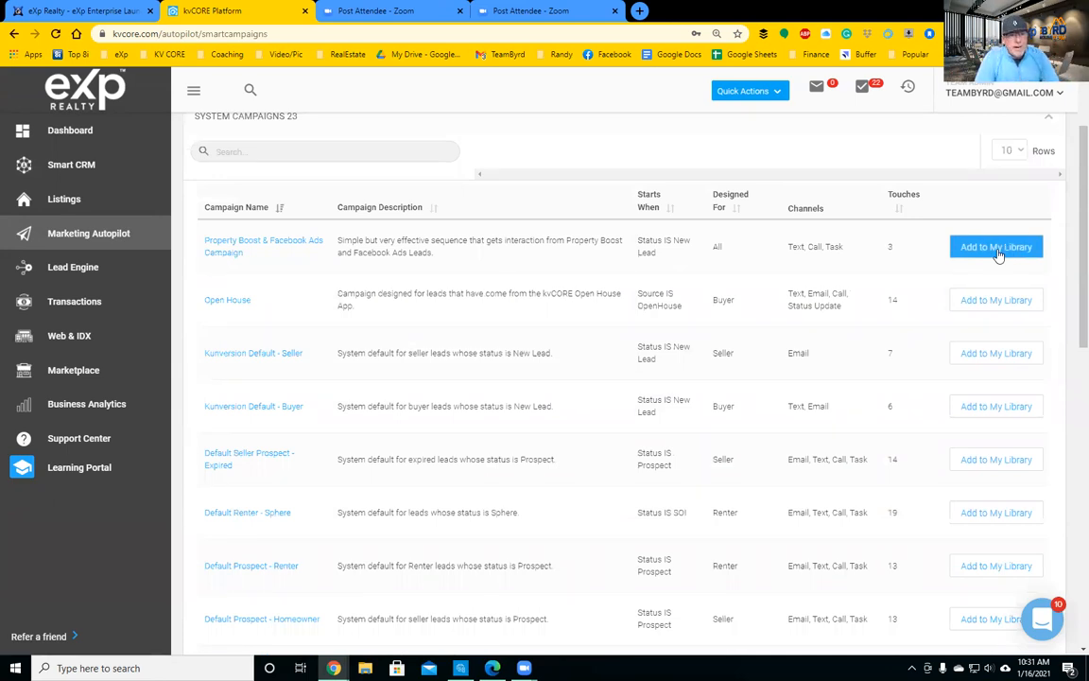
{"action": "scroll", "coordinate": [626, 332], "scroll_direction": "up", "scroll_amount": 2}
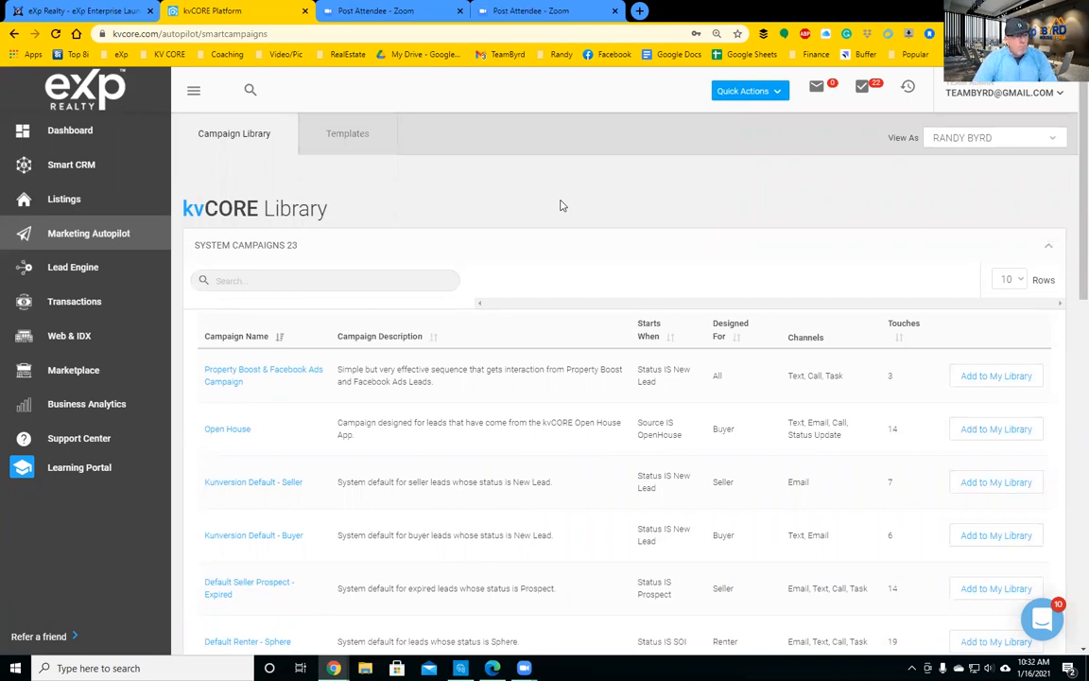
Reload the campaign library with My Library showing 100 rows and look through the existing campaigns
{"action": "left_click", "coordinate": [246, 134]}
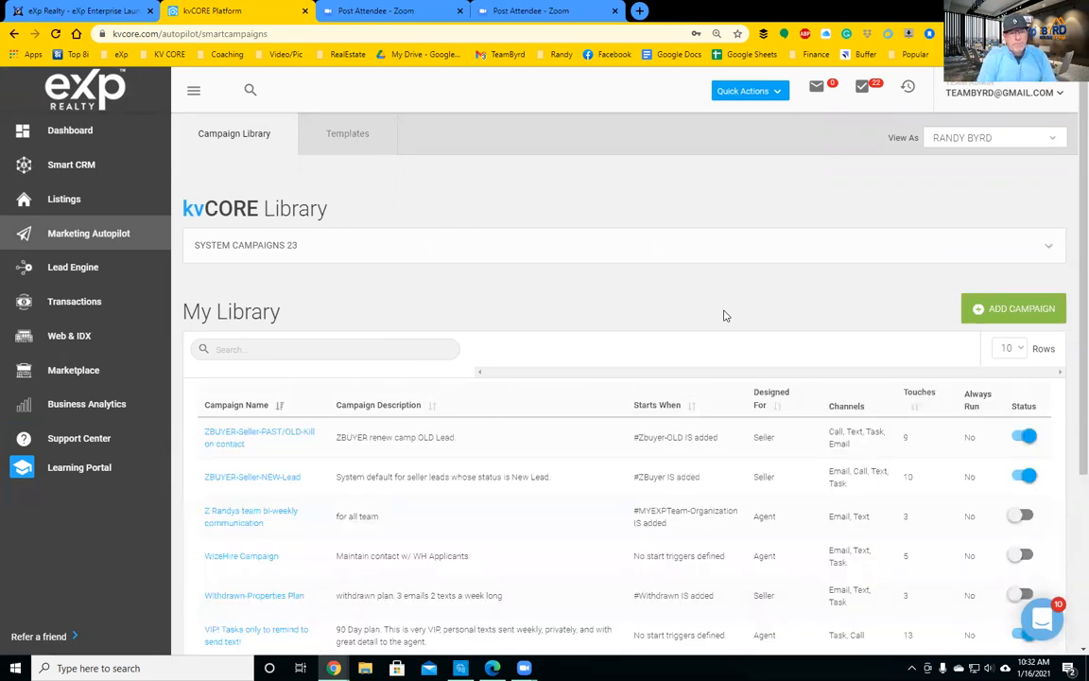
{"action": "left_click", "coordinate": [1020, 351]}
{"action": "left_click", "coordinate": [1004, 401]}
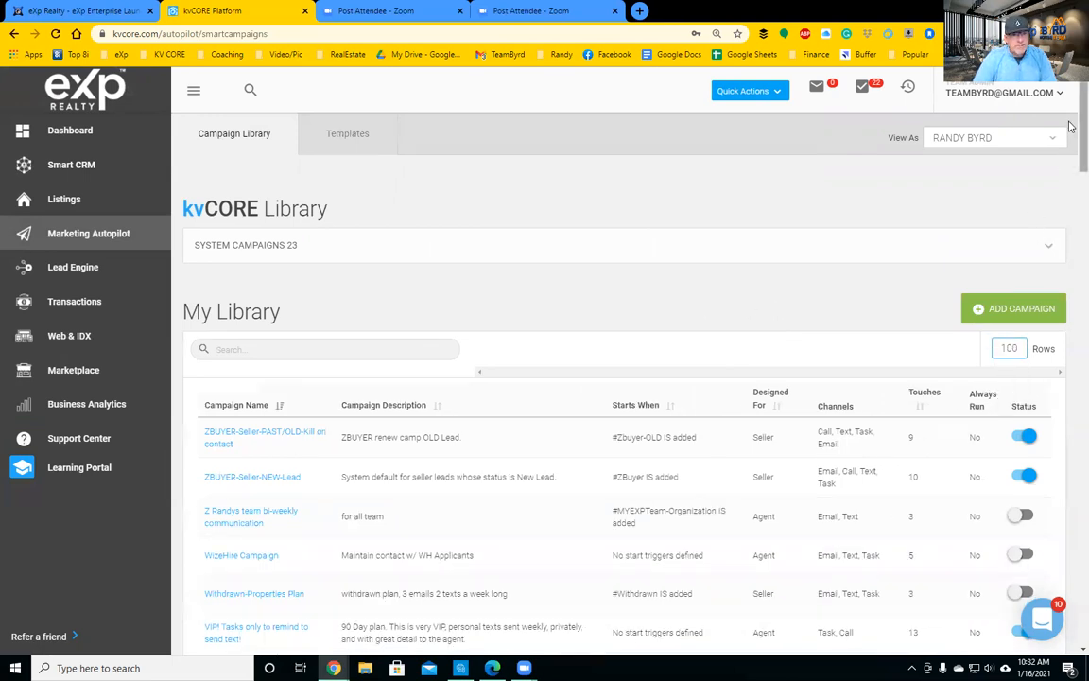
{"action": "left_click_drag", "start_coordinate": [1069, 127], "coordinate": [1069, 427]}
{"action": "scroll", "coordinate": [1069, 427], "scroll_direction": "down", "scroll_amount": 15}
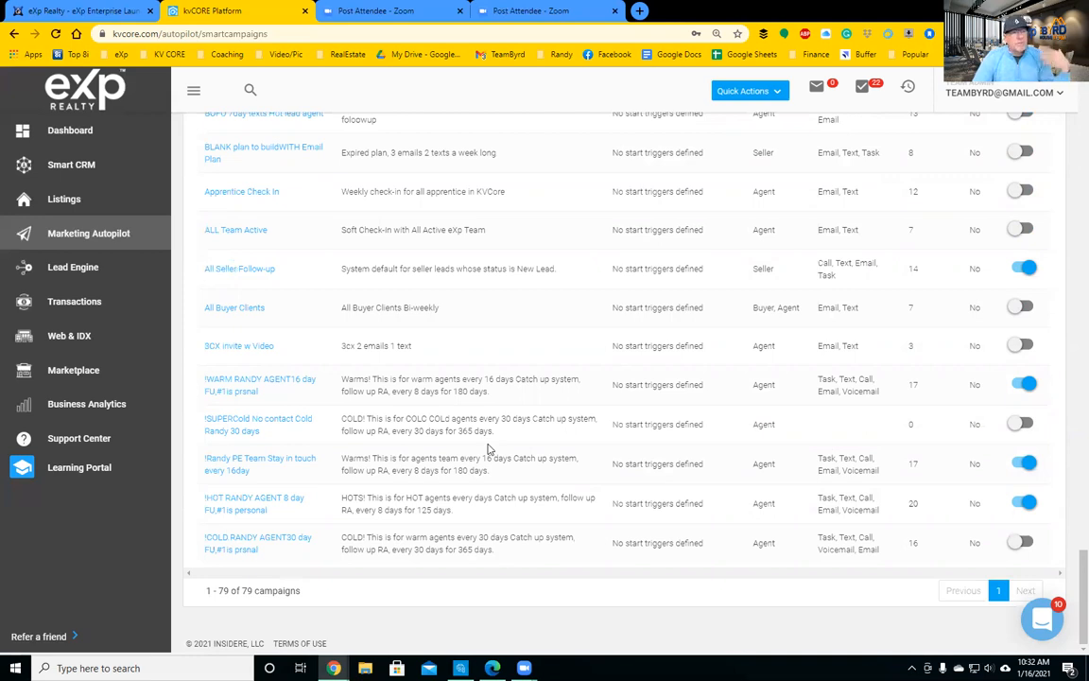
{"action": "scroll", "coordinate": [652, 452], "scroll_direction": "up", "scroll_amount": 4}
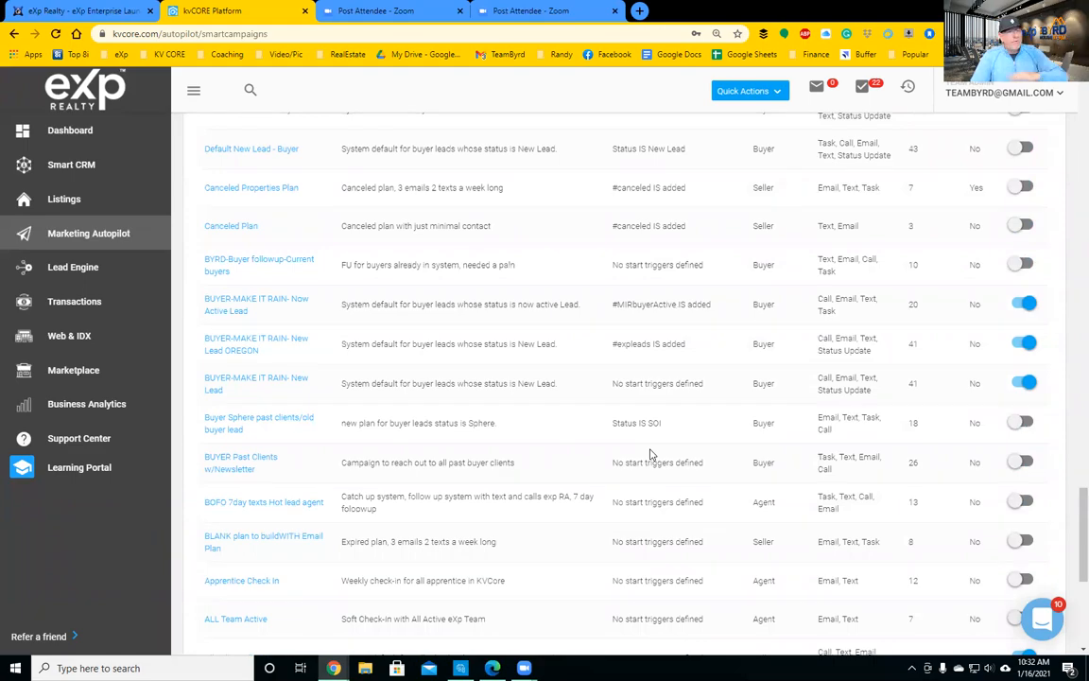
{"action": "scroll", "coordinate": [650, 454], "scroll_direction": "up", "scroll_amount": 3}
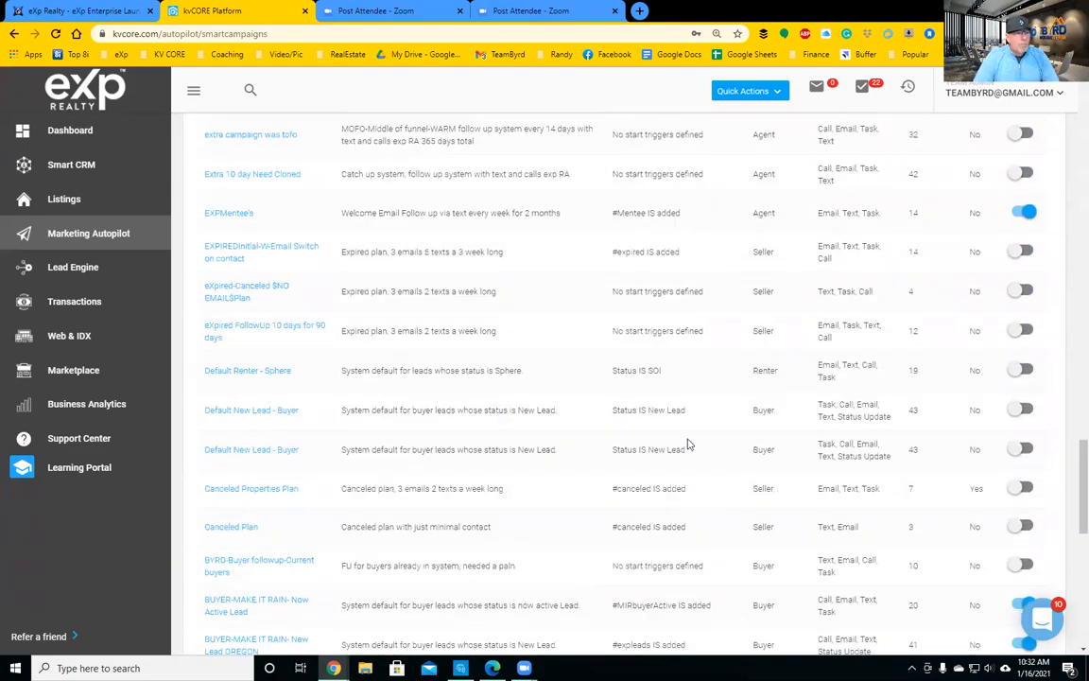
{"action": "scroll", "coordinate": [688, 444], "scroll_direction": "up", "scroll_amount": 15}
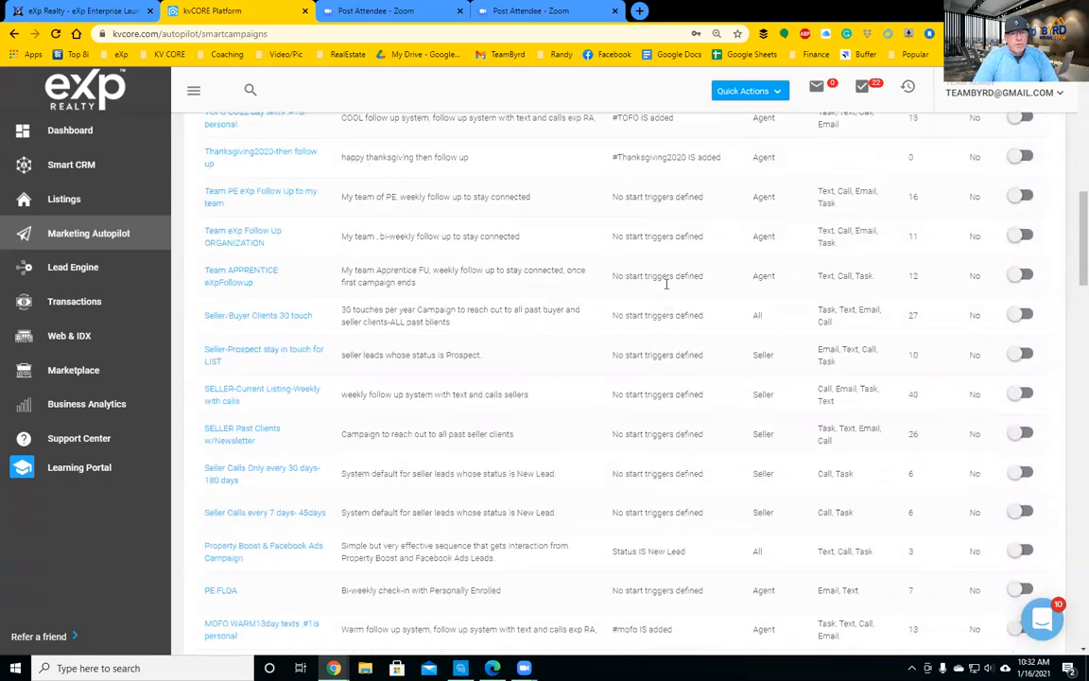
{"action": "scroll", "coordinate": [668, 281], "scroll_direction": "up", "scroll_amount": 10}
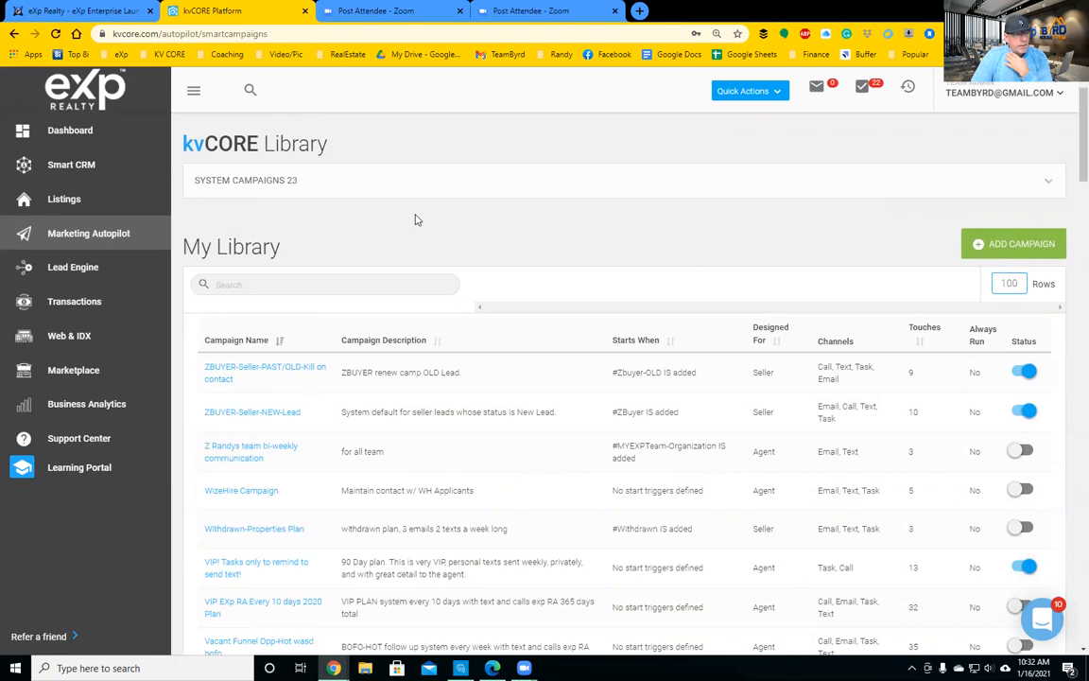
Start a new campaign and set its scope to the individual agent instead of the team
{"action": "left_click", "coordinate": [1018, 244]}
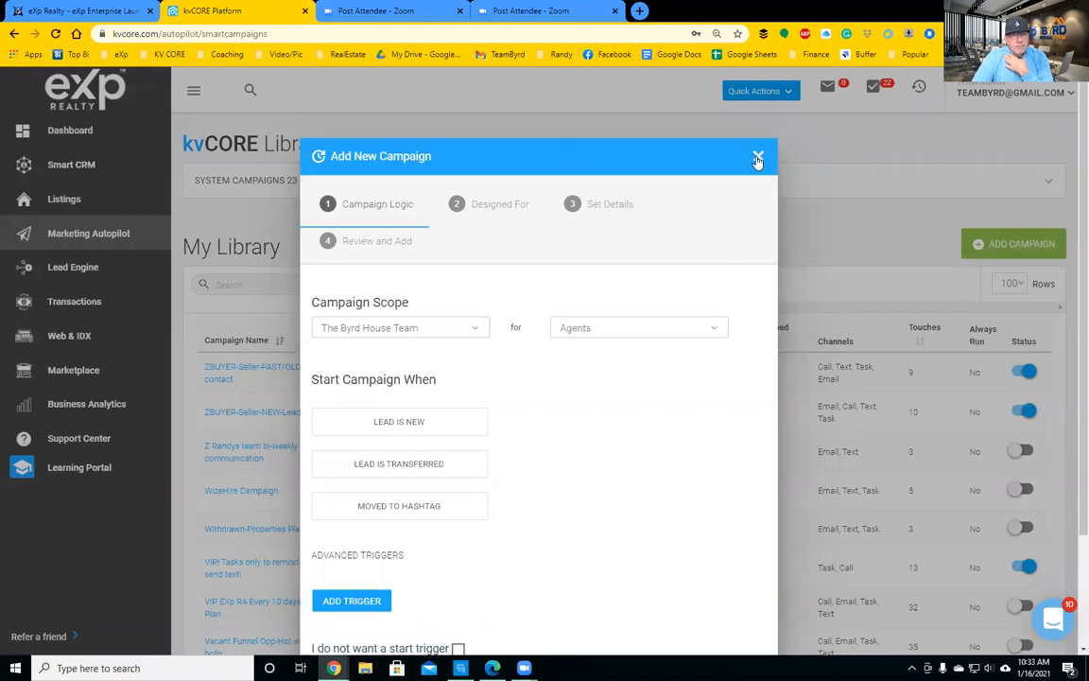
{"action": "left_click", "coordinate": [475, 327]}
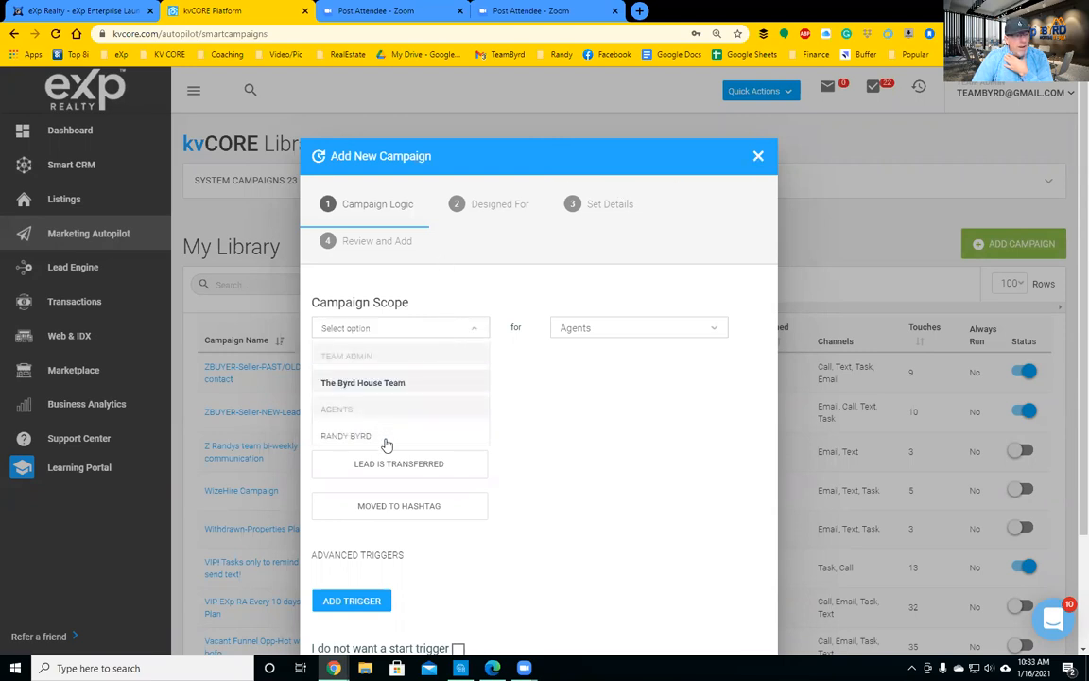
{"action": "left_click", "coordinate": [385, 438]}
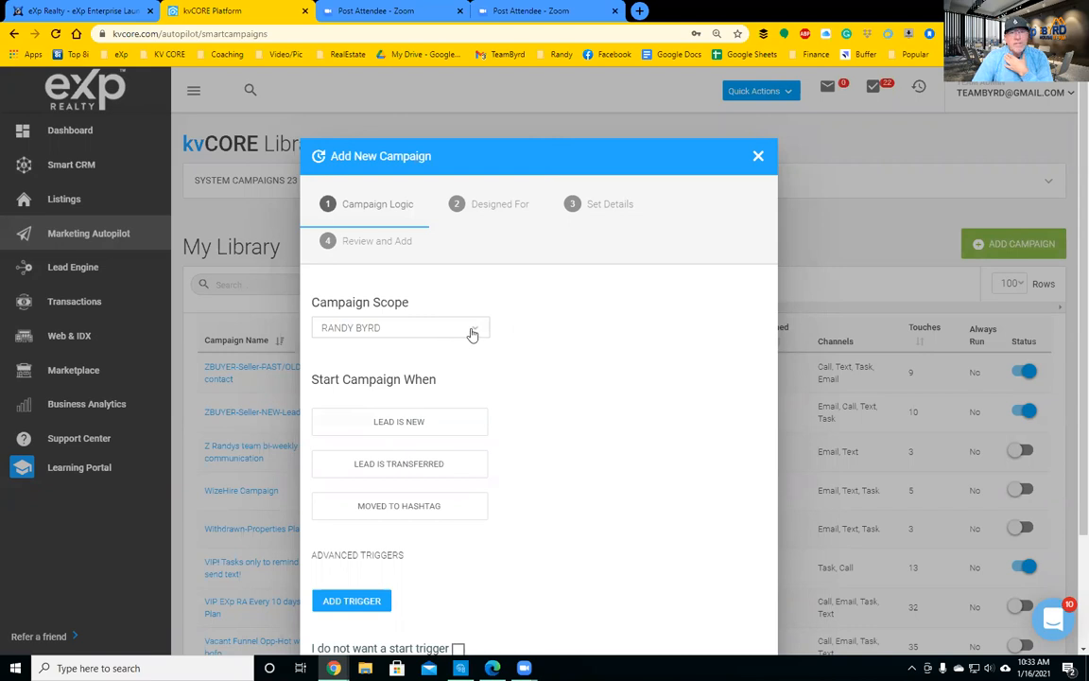
Opt out of a start trigger, keep the individual agent as the campaign scope, and continue to the audience choice
{"action": "scroll", "coordinate": [625, 298], "scroll_direction": "down", "scroll_amount": 2}
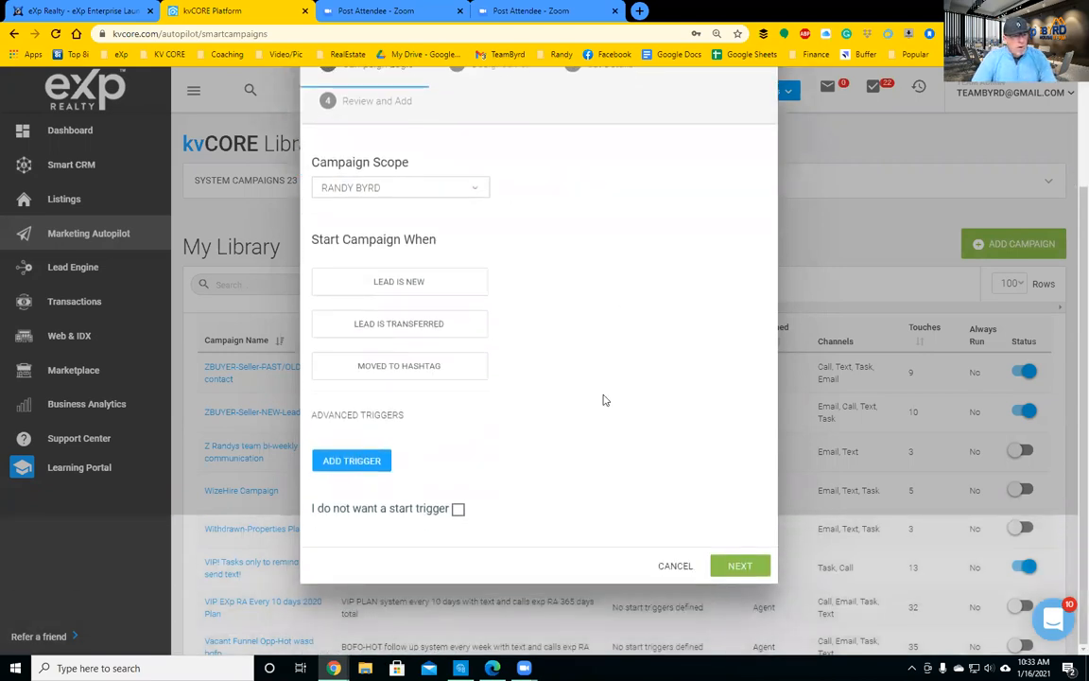
{"action": "scroll", "coordinate": [618, 311], "scroll_direction": "up", "scroll_amount": 2}
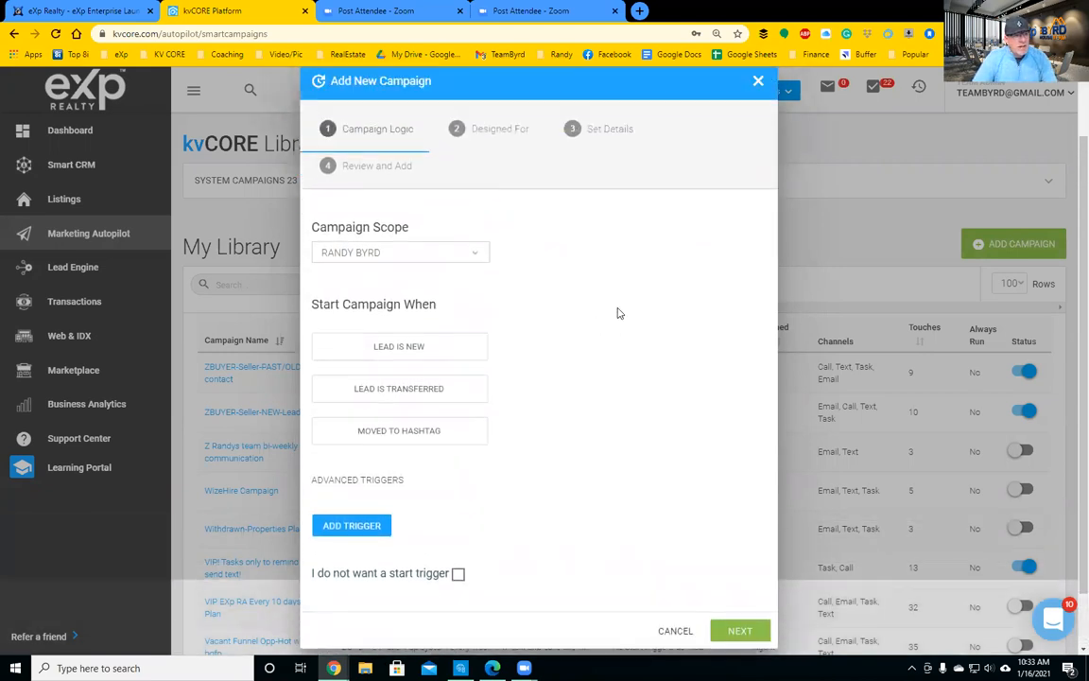
{"action": "scroll", "coordinate": [622, 312], "scroll_direction": "down", "scroll_amount": 2}
{"action": "left_click", "coordinate": [457, 509]}
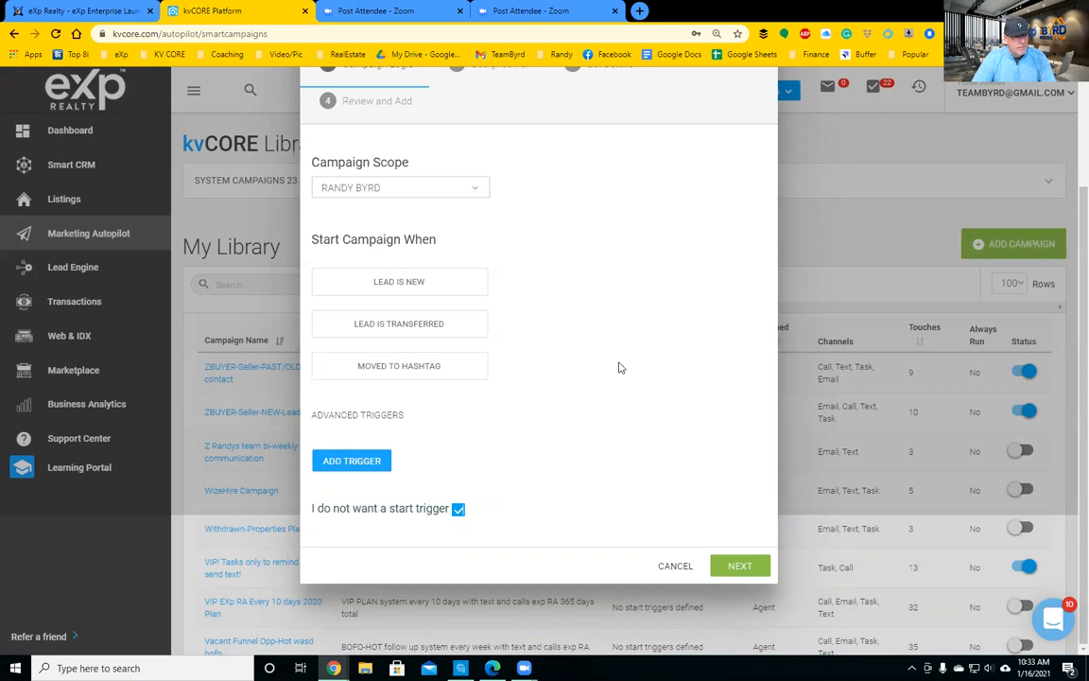
{"action": "left_click", "coordinate": [468, 189]}
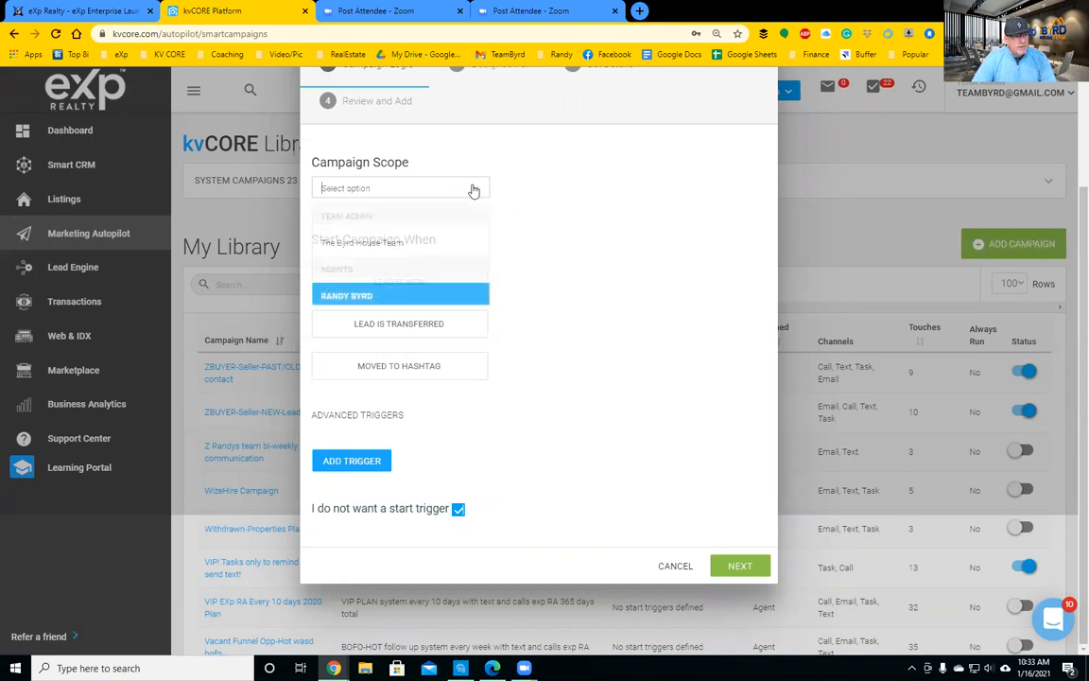
{"action": "left_click", "coordinate": [402, 297]}
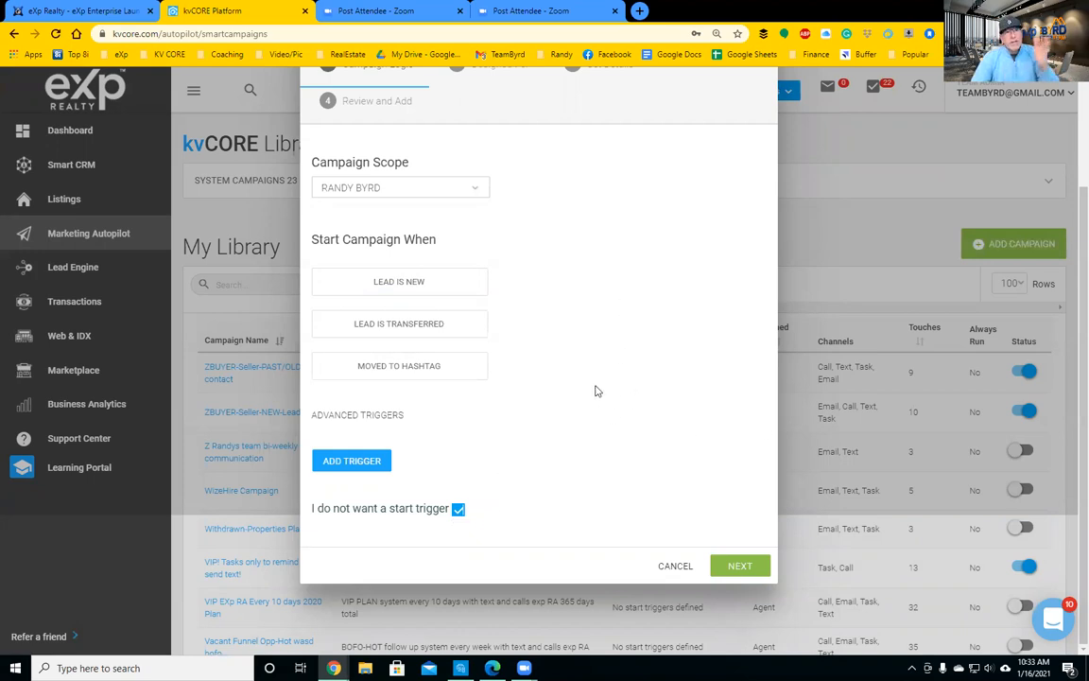
{"action": "left_click", "coordinate": [740, 565]}
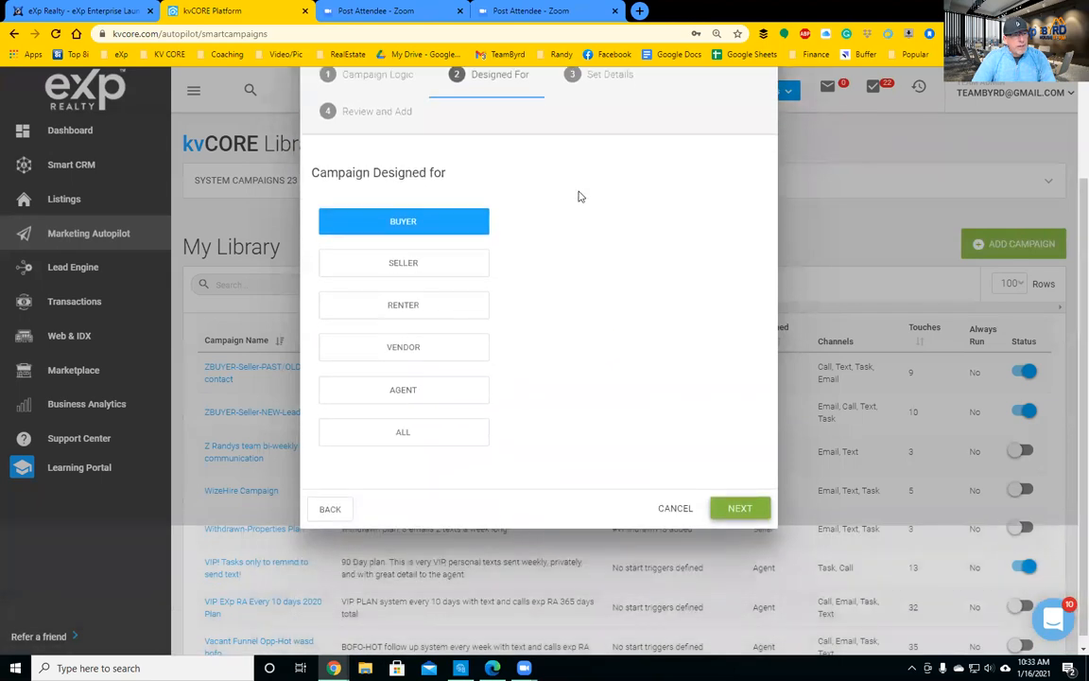
Design the campaign for Agent only, deselecting Buyer, and continue to the campaign details
{"action": "left_click", "coordinate": [405, 390]}
{"action": "left_click", "coordinate": [420, 229]}
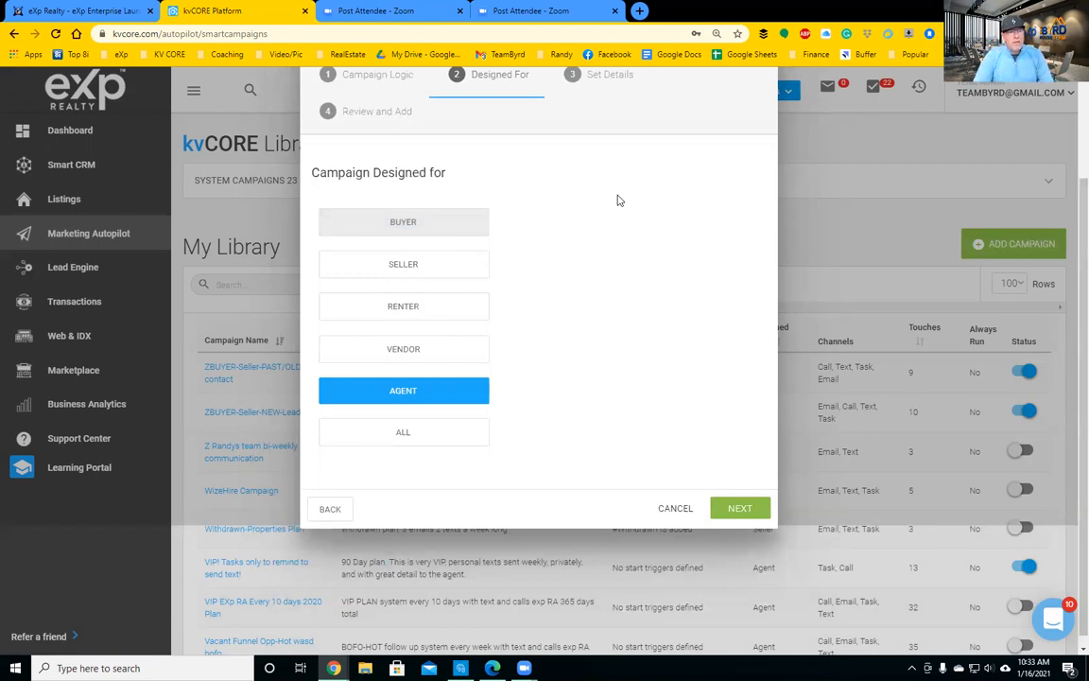
{"action": "left_click", "coordinate": [737, 508]}
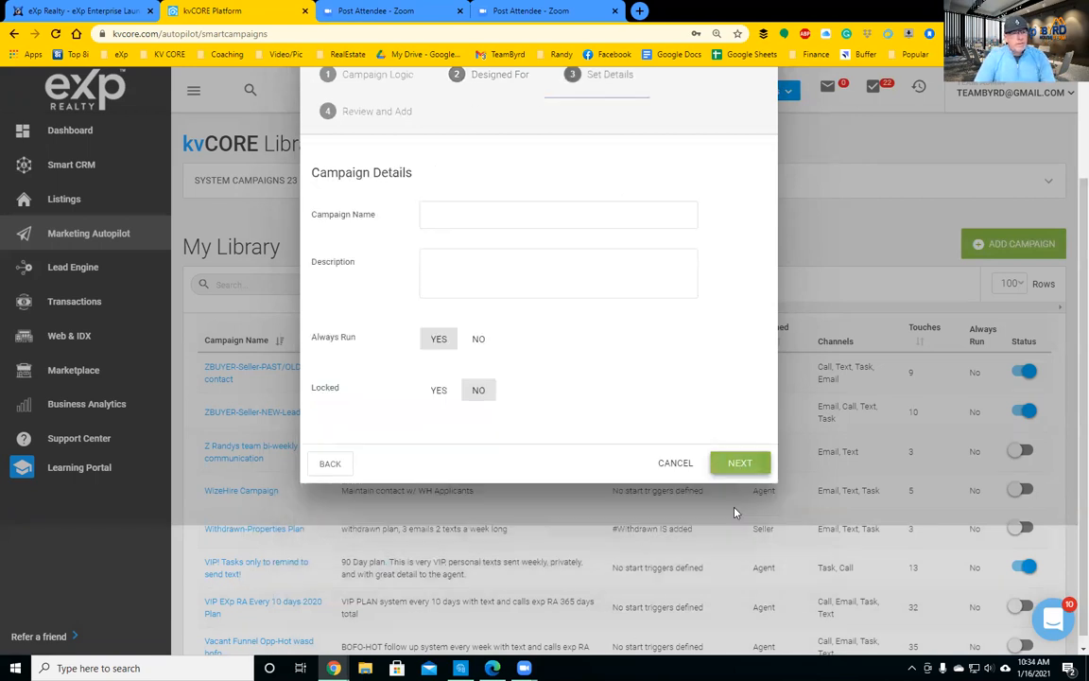
Name the campaign "HOT agent- 8 day follow up 90 days"
{"action": "left_click", "coordinate": [518, 213]}
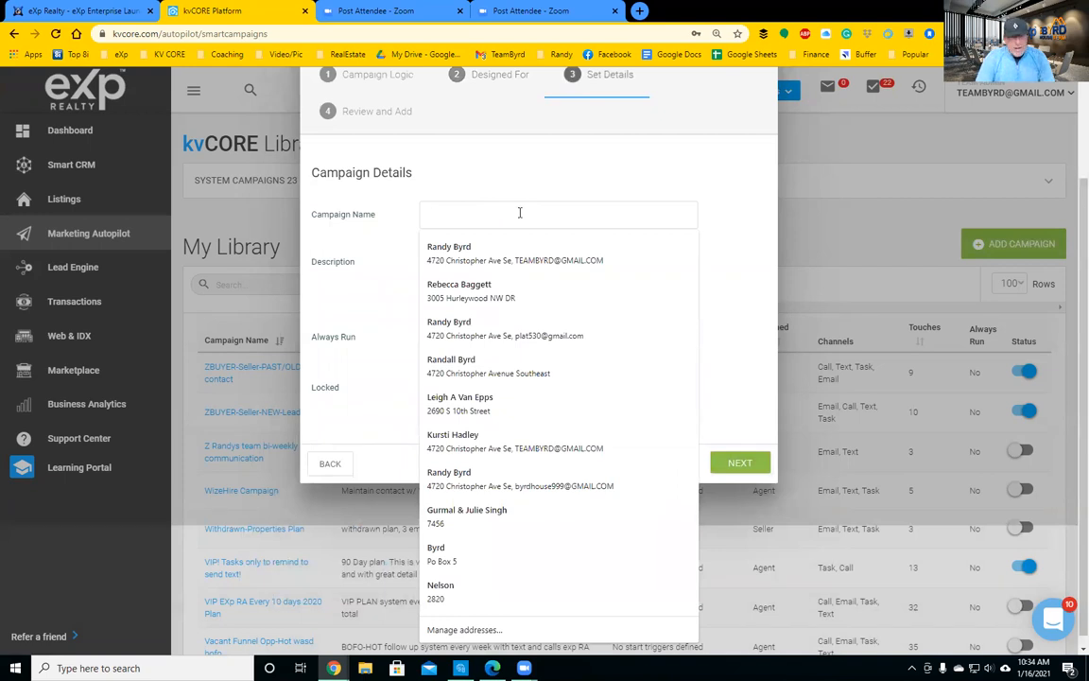
{"action": "type", "text": "H"}
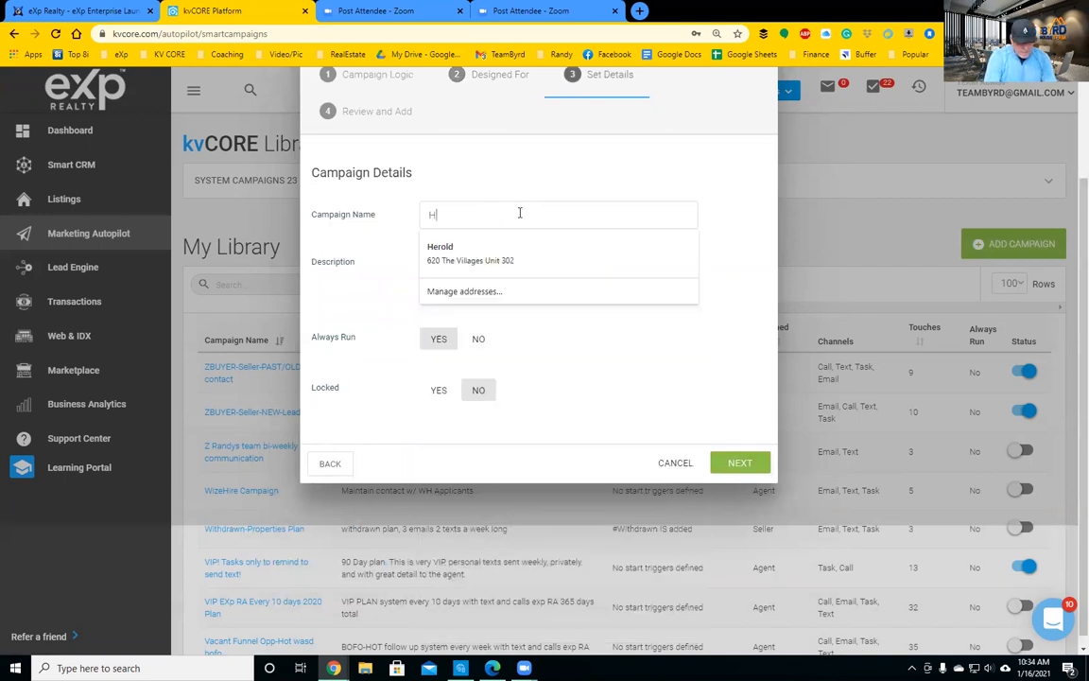
{"action": "type", "text": "OT agent"}
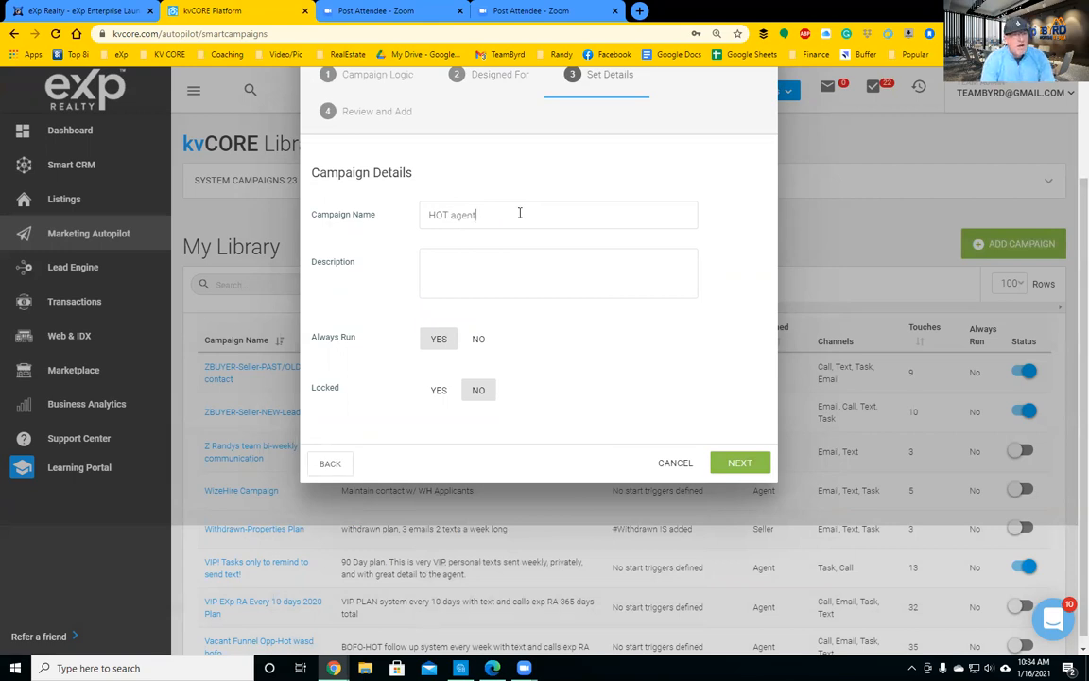
{"action": "type", "text": "- 8"}
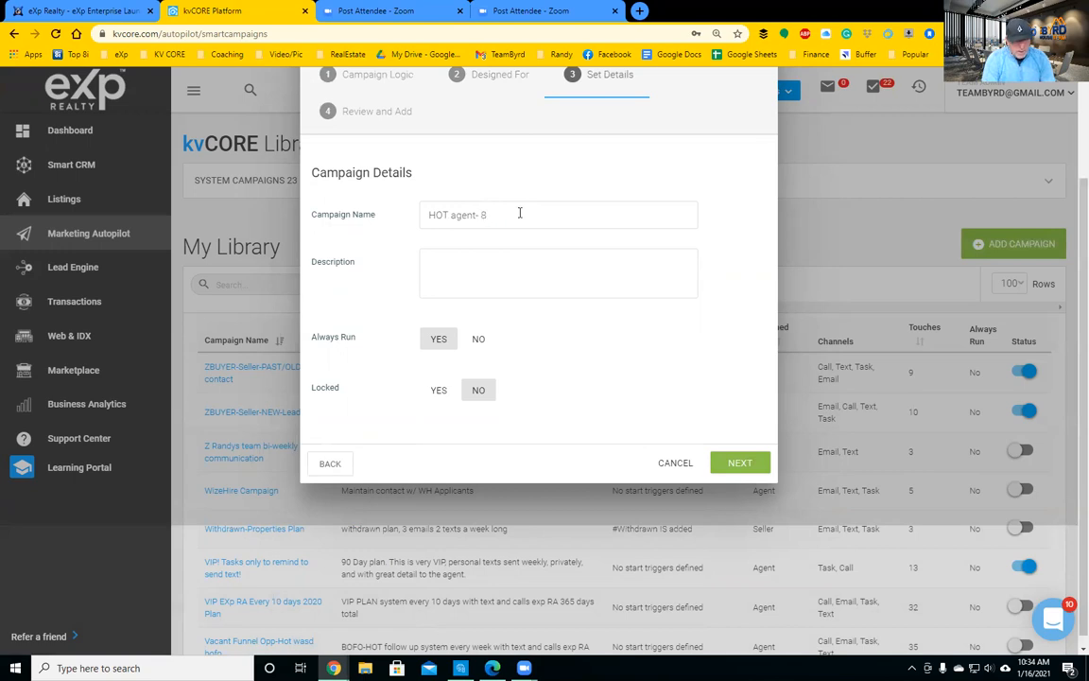
{"action": "type", "text": " day follow up 30 day"}
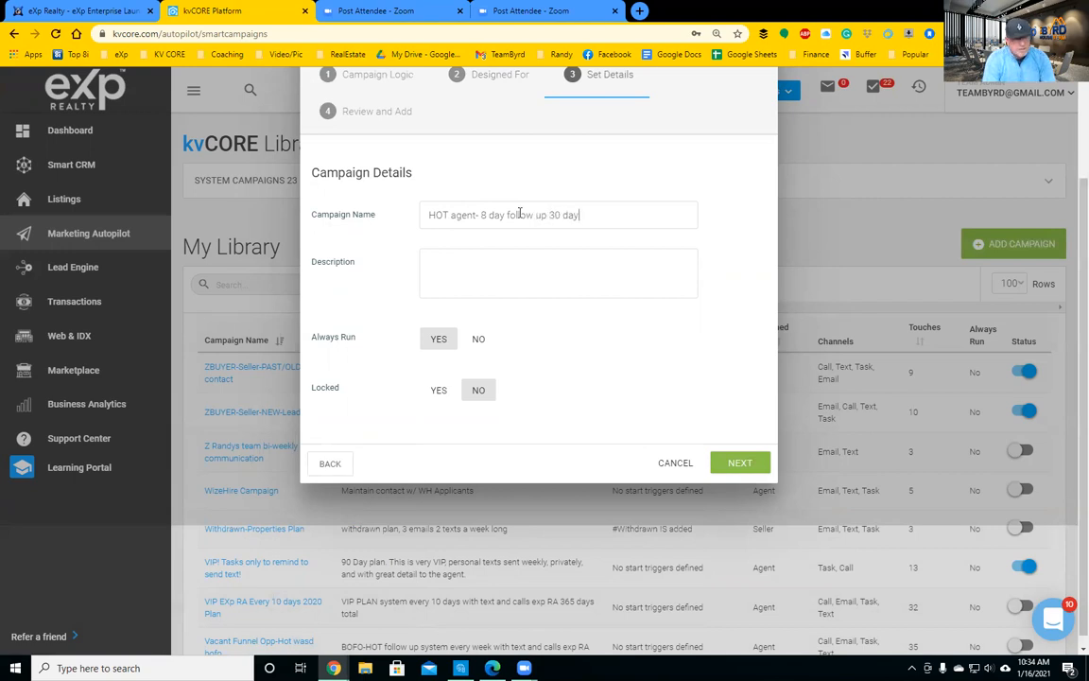
{"action": "key", "text": "BackSpace"}
{"action": "key", "text": "BackSpace"}
{"action": "key", "text": "BackSpace"}
{"action": "key", "text": "BackSpace"}
{"action": "key", "text": "BackSpace"}
{"action": "key", "text": "BackSpace"}
{"action": "type", "text": "90 days"}
Enter "hot agents every 8 days" as the campaign description and set Always Run to No
{"action": "left_click", "coordinate": [474, 265]}
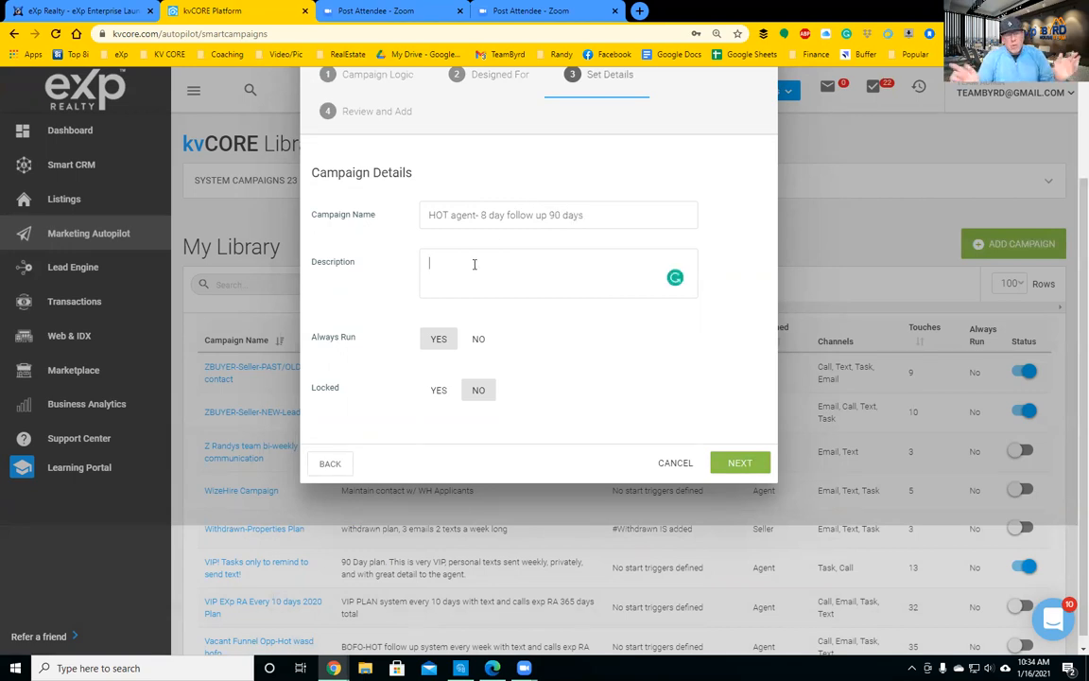
{"action": "type", "text": "hot "}
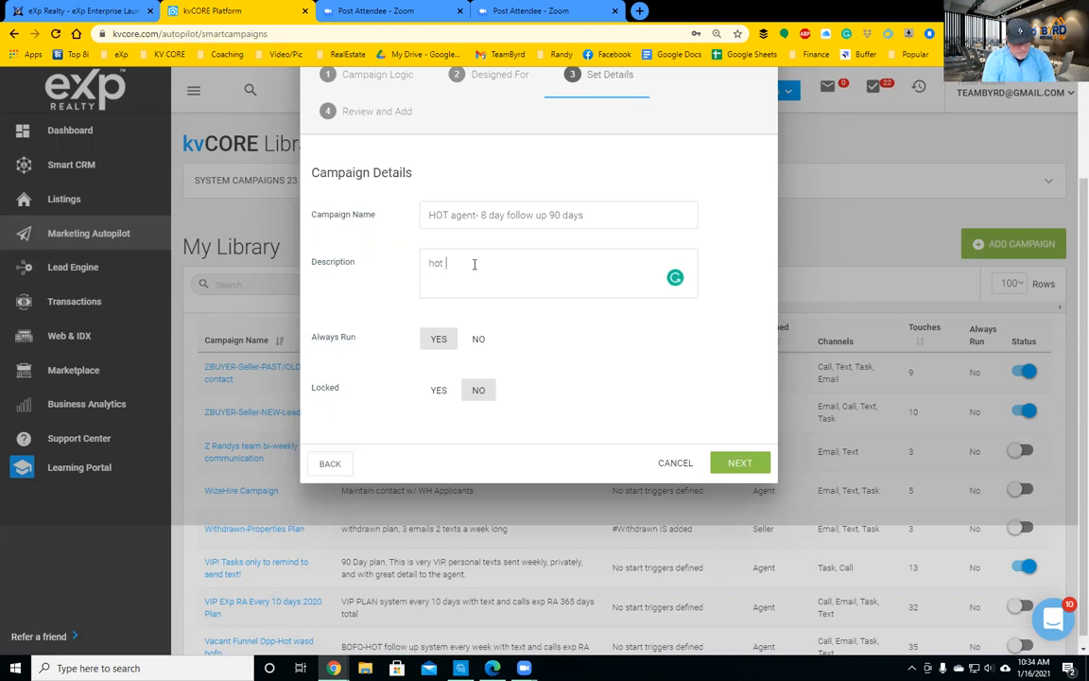
{"action": "type", "text": "agents every 8 days"}
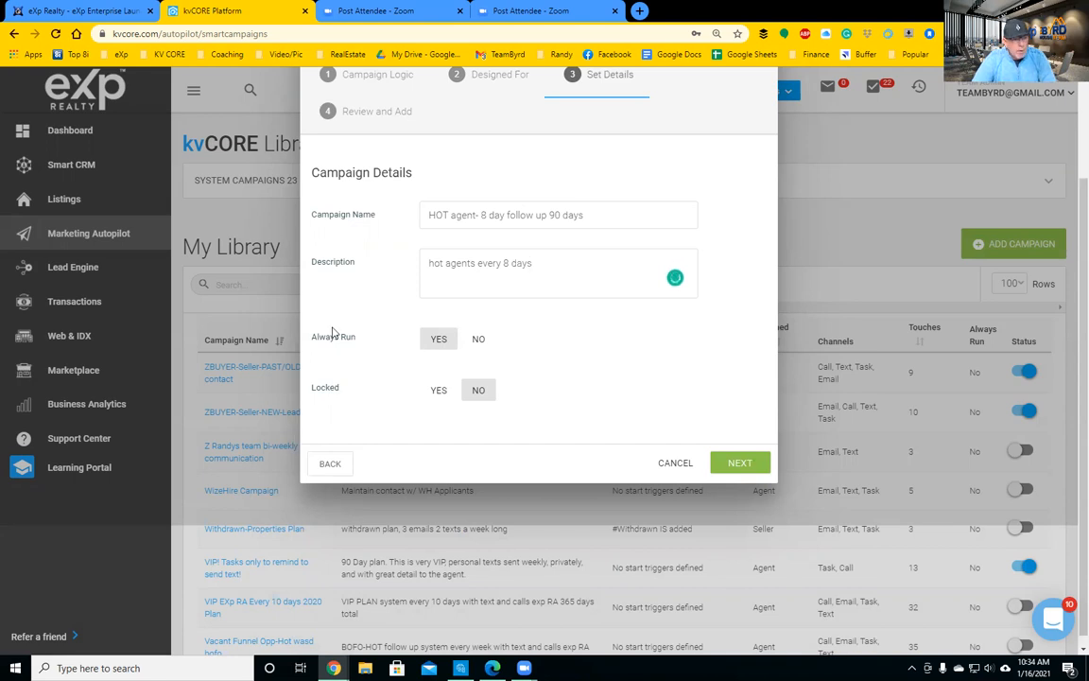
{"action": "left_click", "coordinate": [479, 340]}
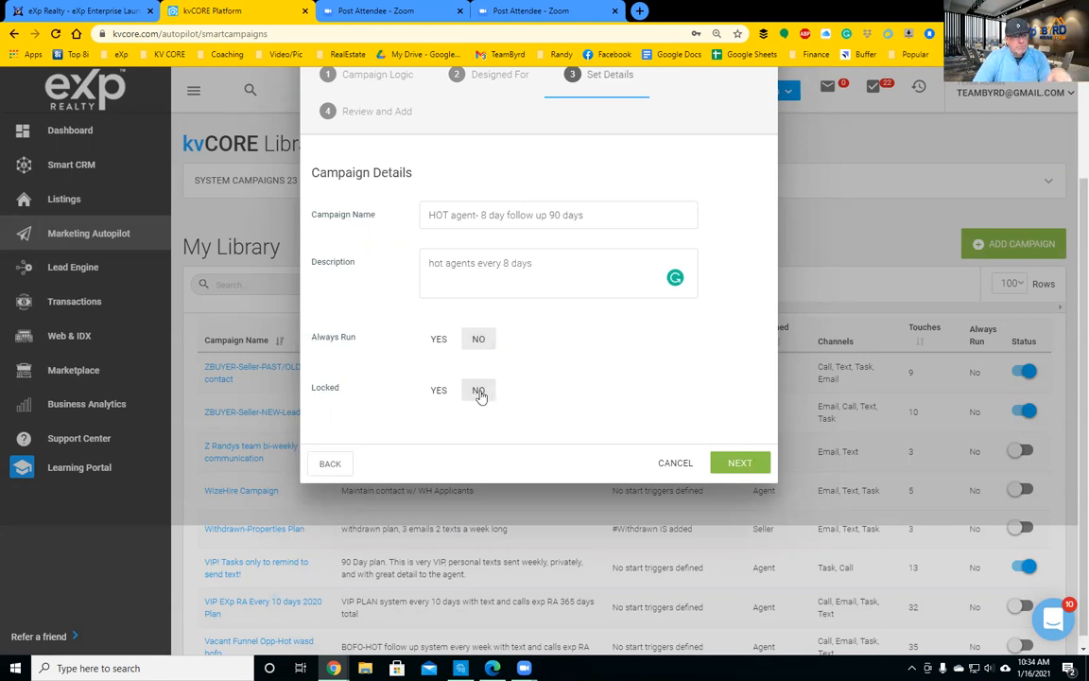
Continue to the campaign review, check the summary, and add the new campaign to the library
{"action": "left_click", "coordinate": [738, 462]}
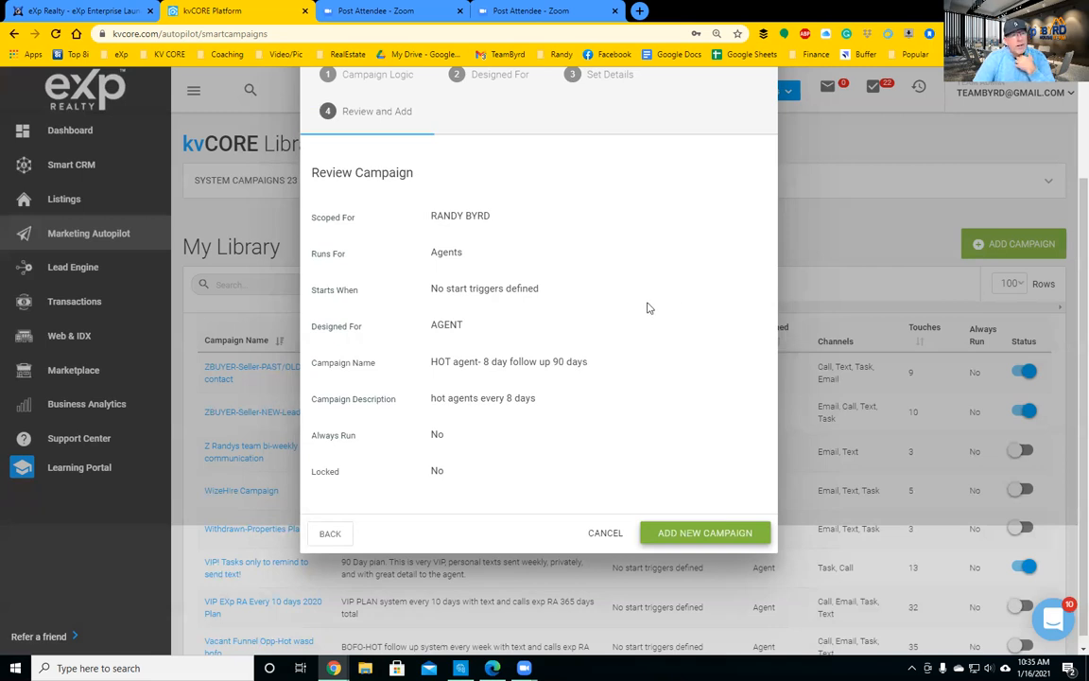
{"action": "scroll", "coordinate": [646, 307], "scroll_direction": "up", "scroll_amount": 1}
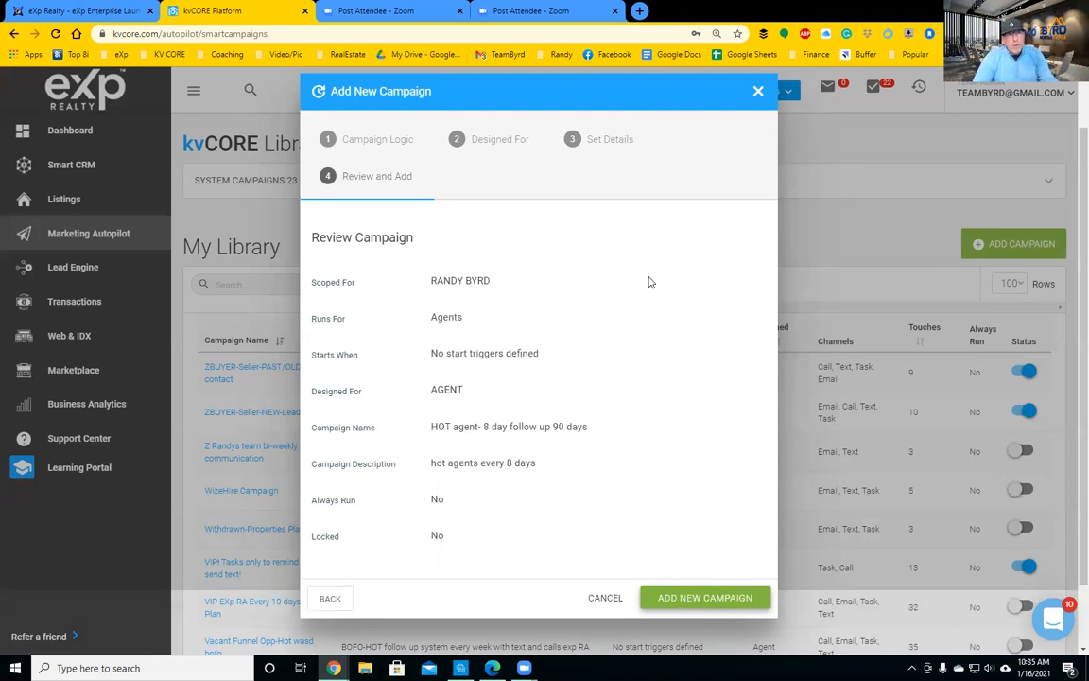
{"action": "left_click", "coordinate": [706, 597]}
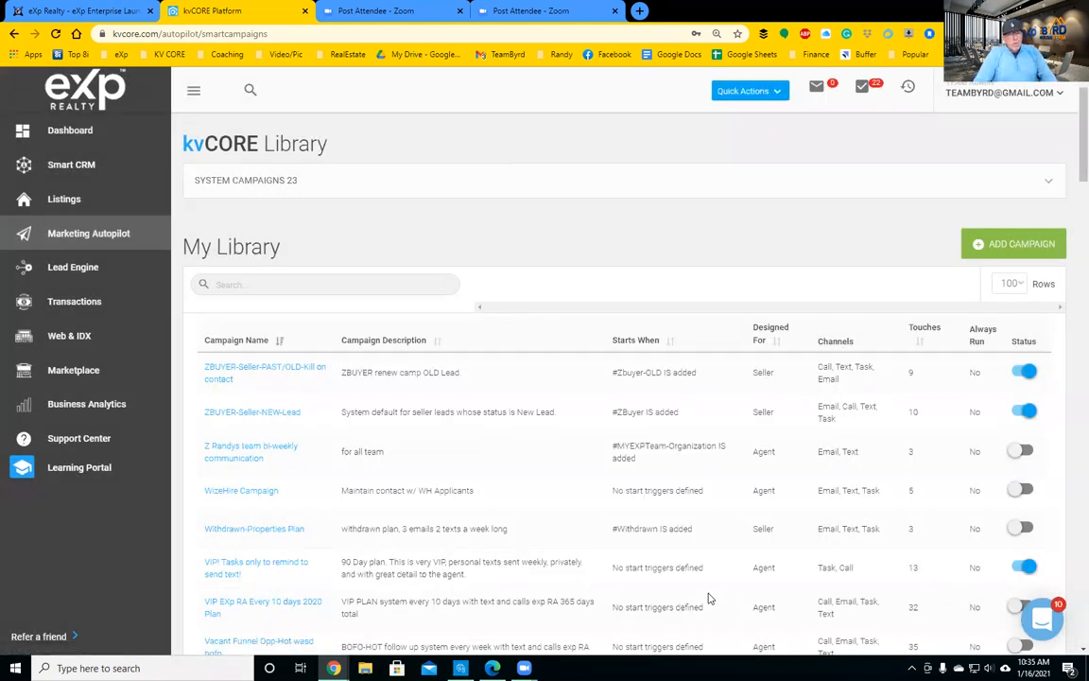
Search My Library for "hot" and open the "HOT agent- 8 day follow up 90 days" campaign
{"action": "left_click", "coordinate": [304, 285]}
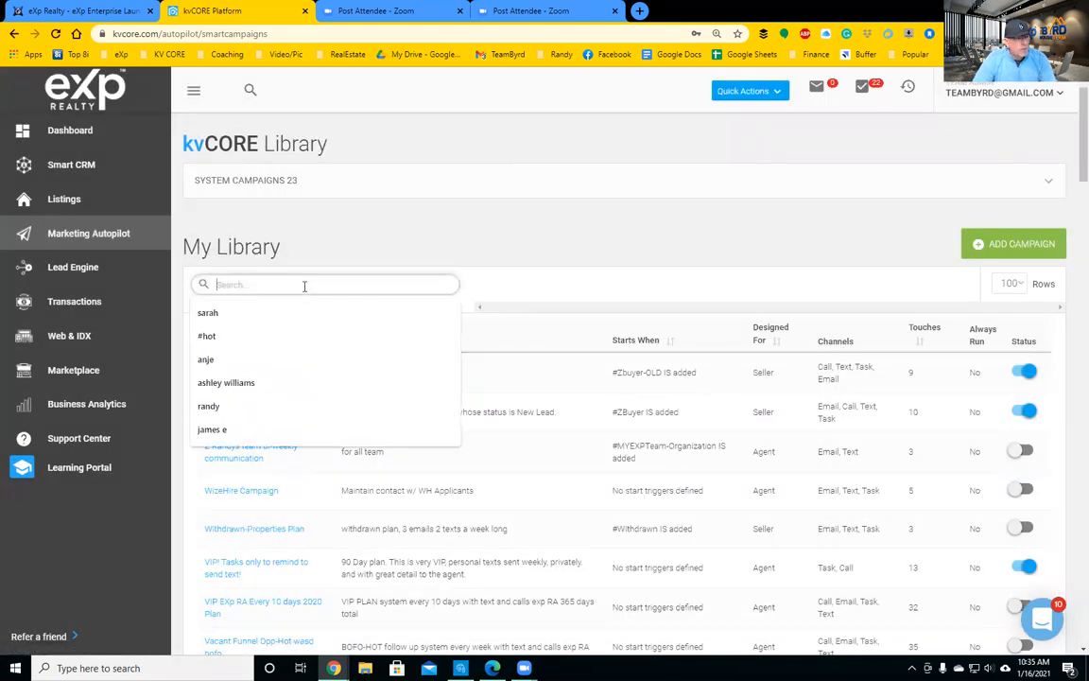
{"action": "type", "text": "hot"}
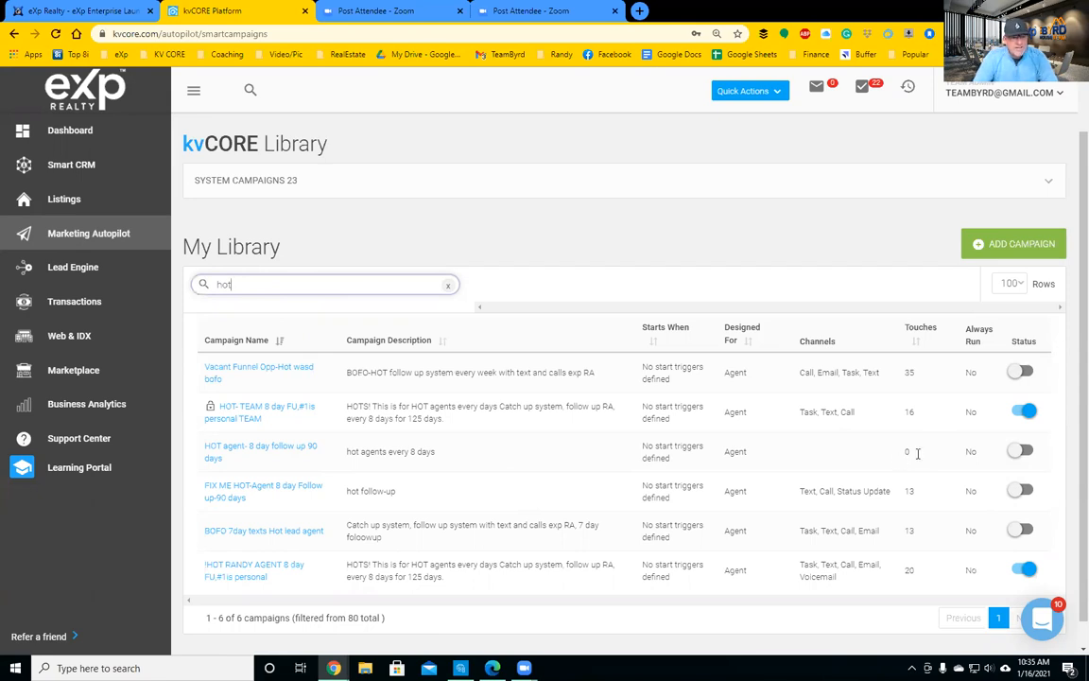
{"action": "left_click", "coordinate": [251, 446]}
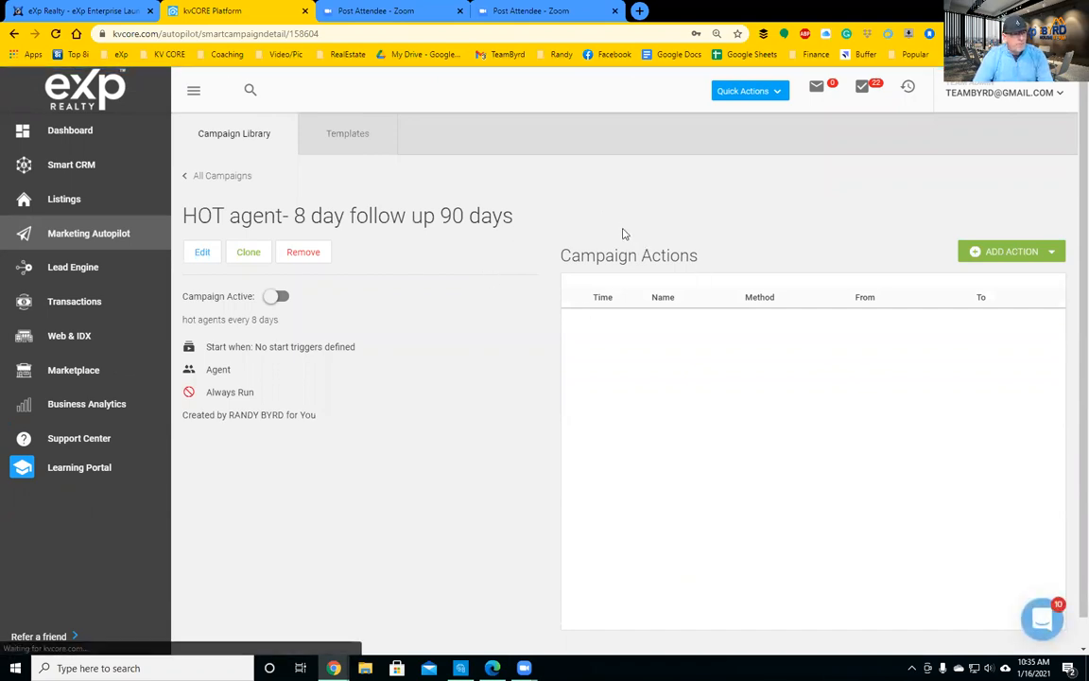
Switch the campaign to active and back to inactive
{"action": "left_click", "coordinate": [273, 297]}
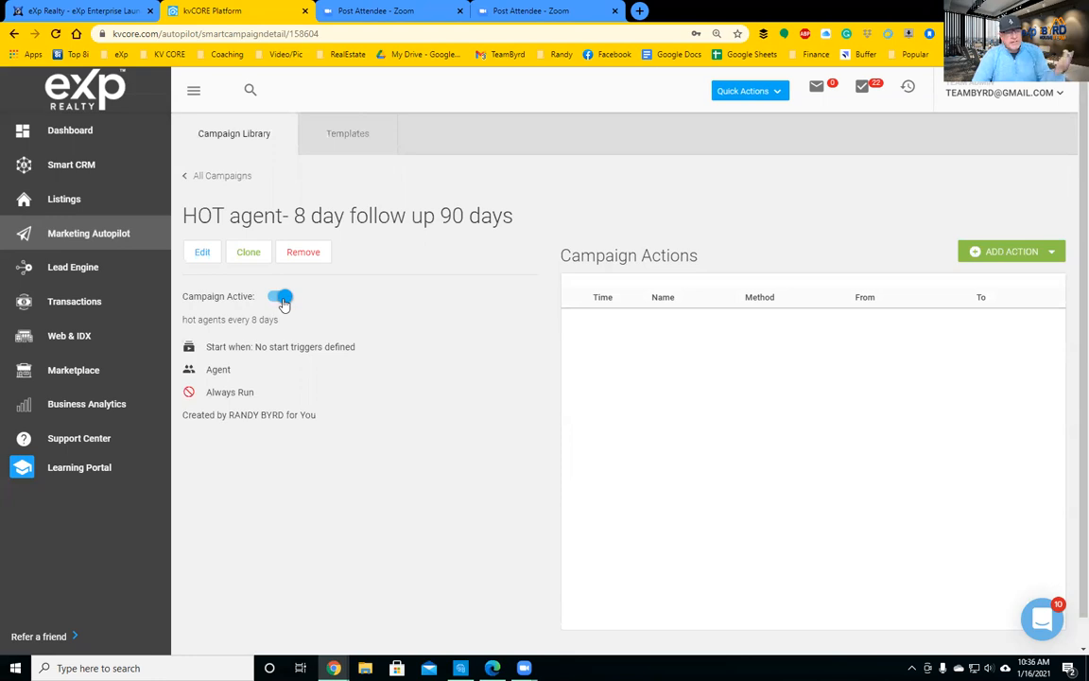
{"action": "left_click", "coordinate": [281, 300]}
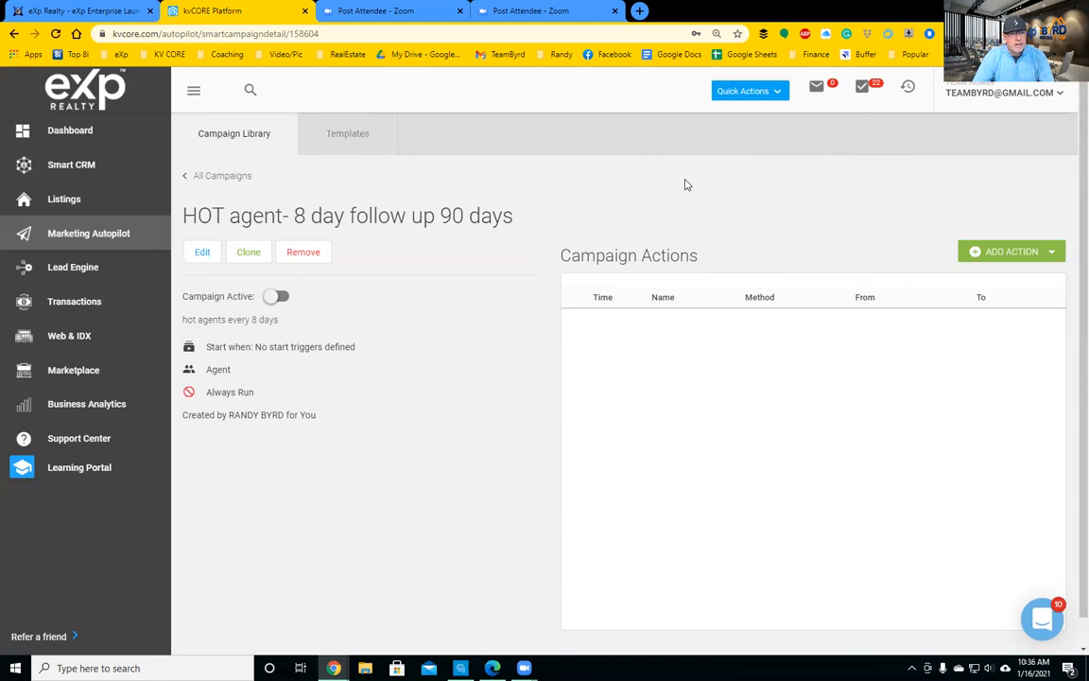
Go to the campaign templates and start a new SMS template
{"action": "left_click", "coordinate": [347, 135]}
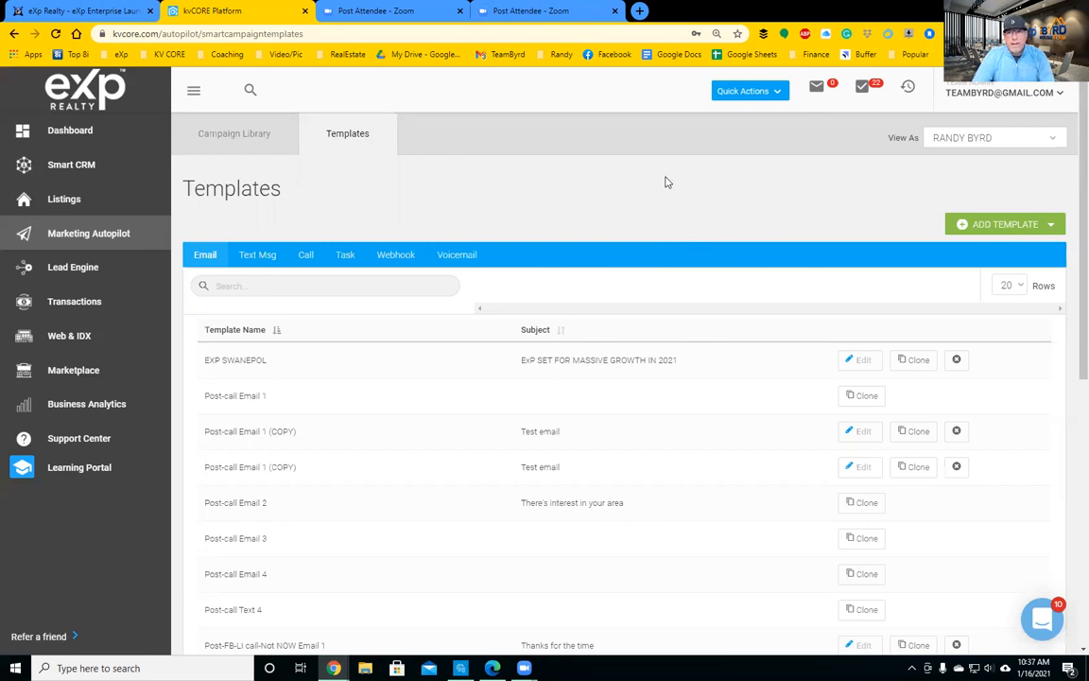
{"action": "left_click", "coordinate": [999, 228]}
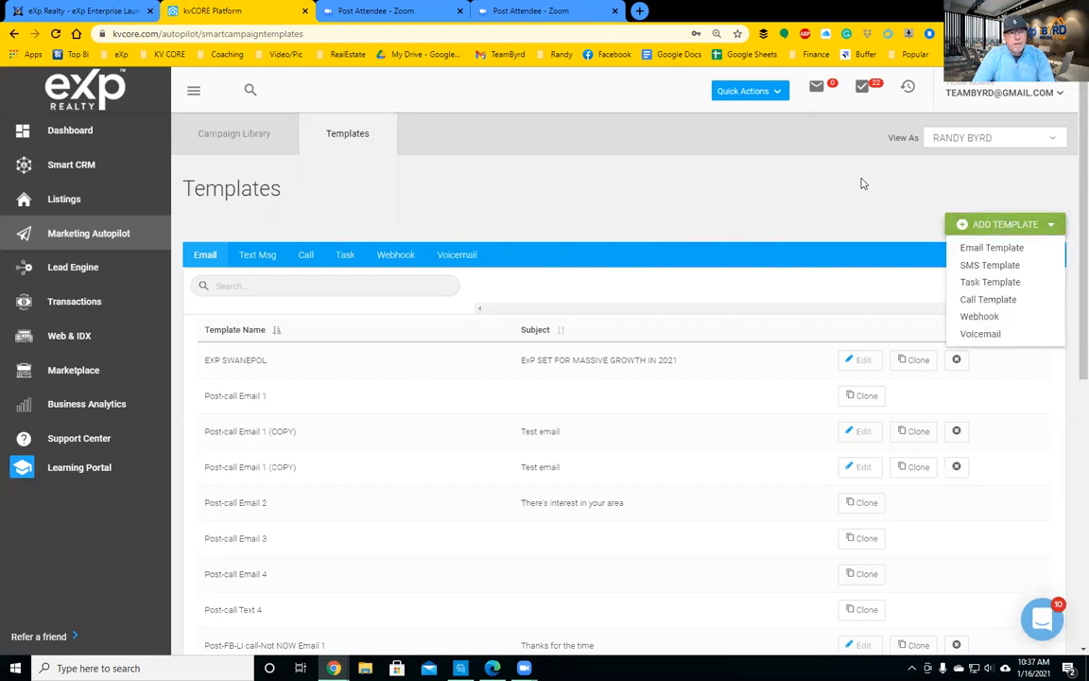
{"action": "left_click", "coordinate": [992, 268]}
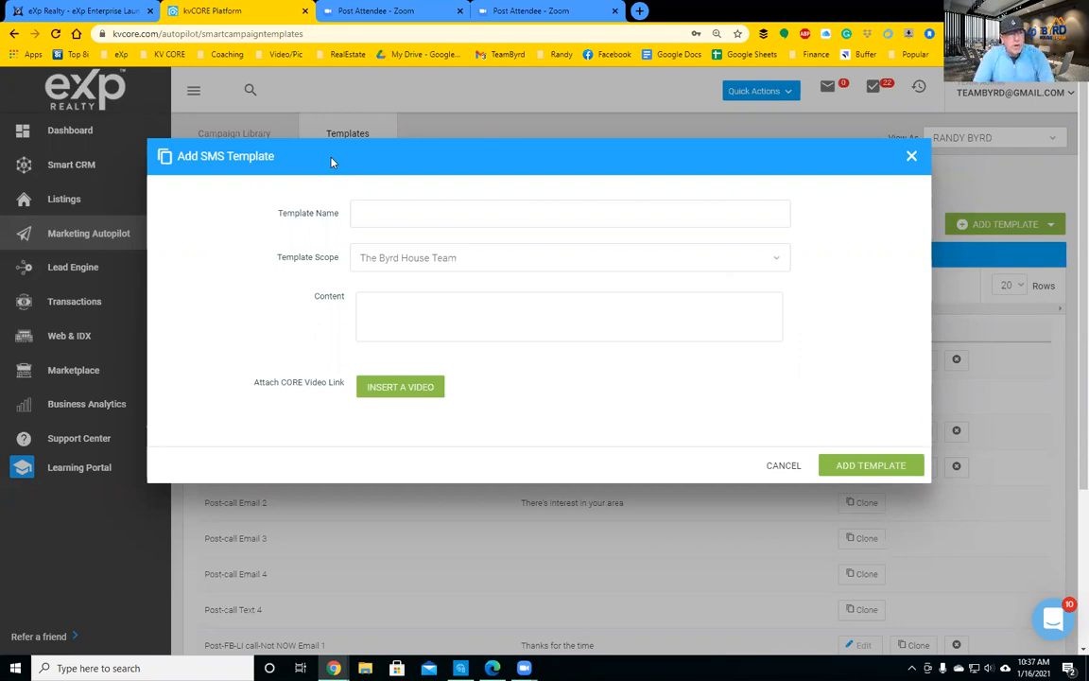
{"action": "left_click", "coordinate": [413, 219]}
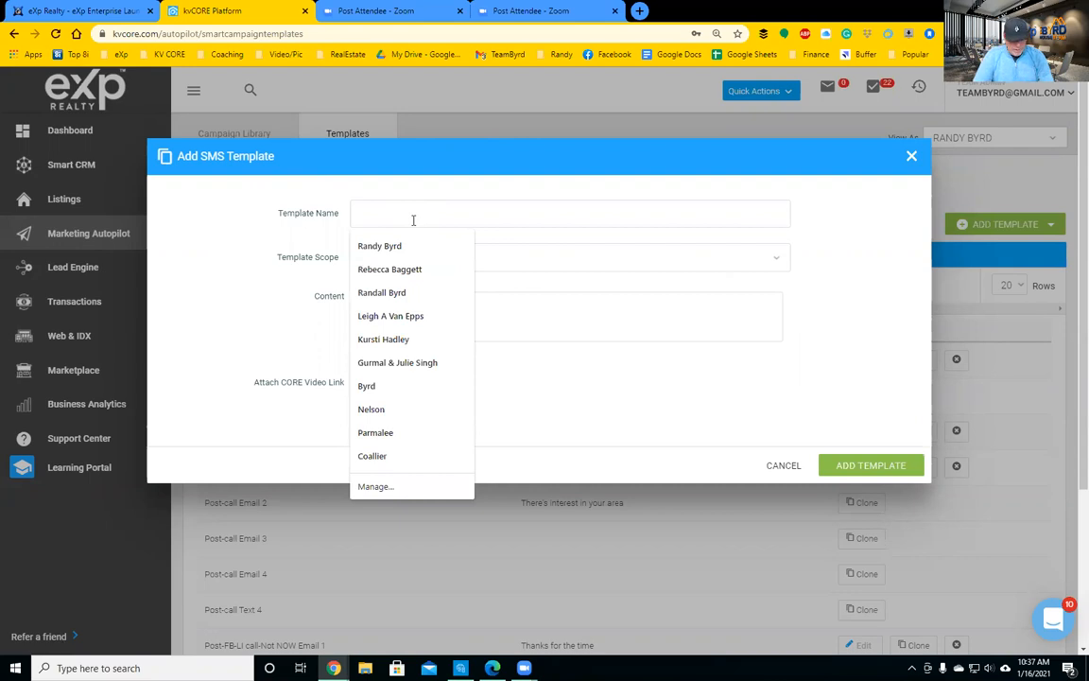
{"action": "type", "text": "Text b1"}
{"action": "key", "text": "BackSpace"}
{"action": "key", "text": "BackSpace"}
{"action": "key", "text": "BackSpace"}
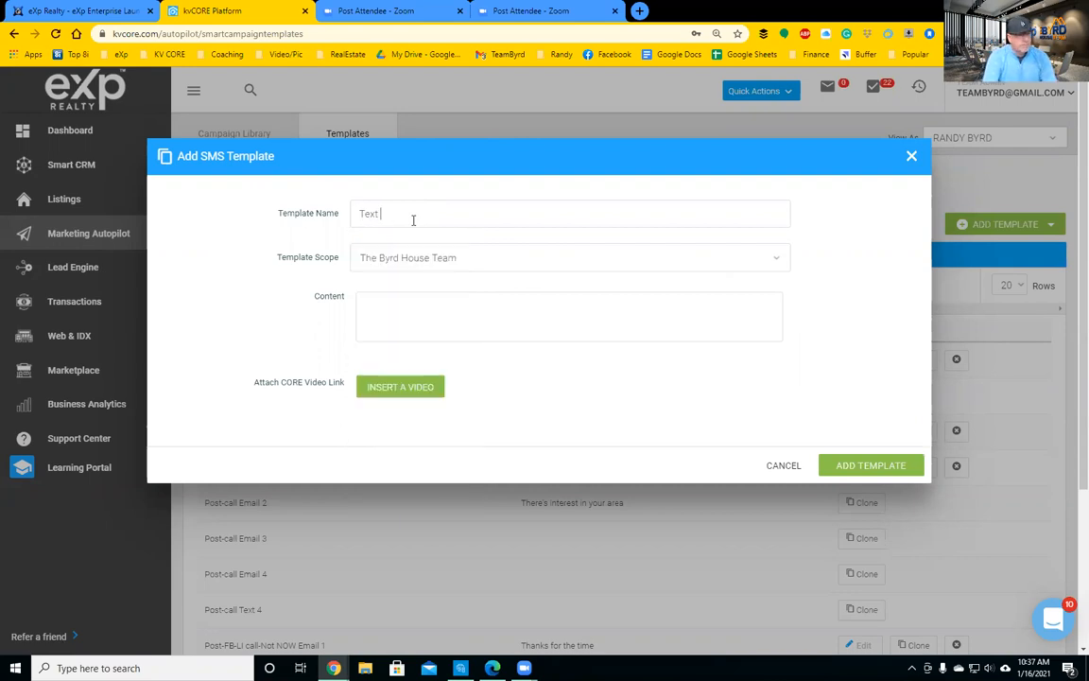
{"action": "type", "text": "1"}
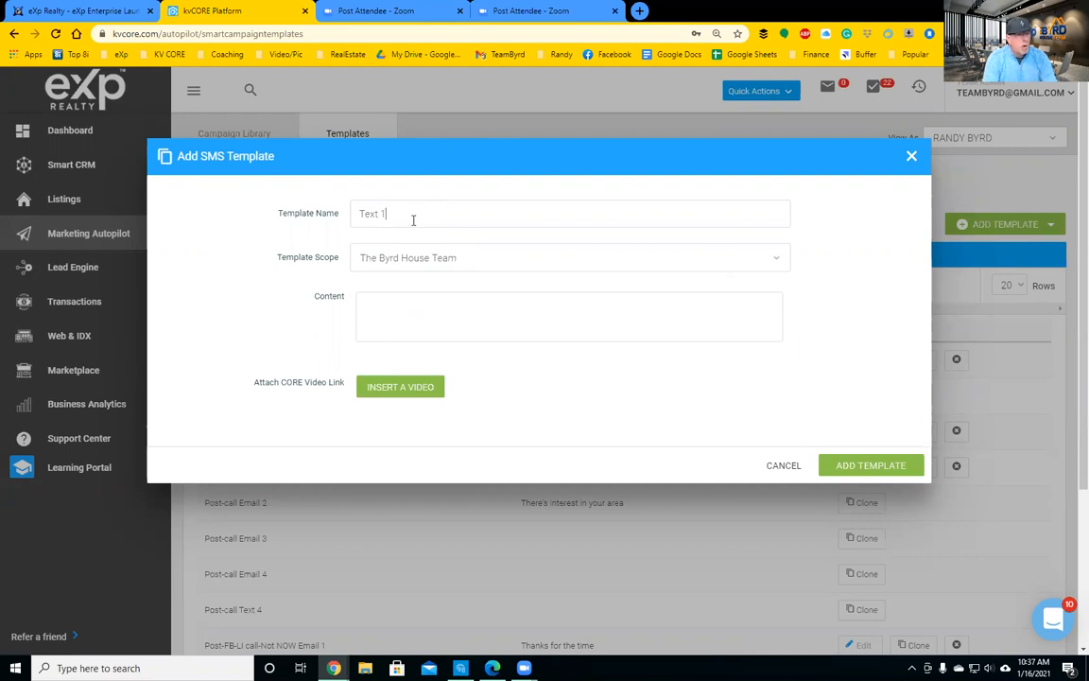
{"action": "left_click_drag", "start_coordinate": [390, 213], "coordinate": [372, 213]}
{"action": "key", "text": "BackSpace"}
{"action": "key", "text": "BackSpace"}
{"action": "key", "text": "BackSpace"}
{"action": "key", "text": "BackSpace"}
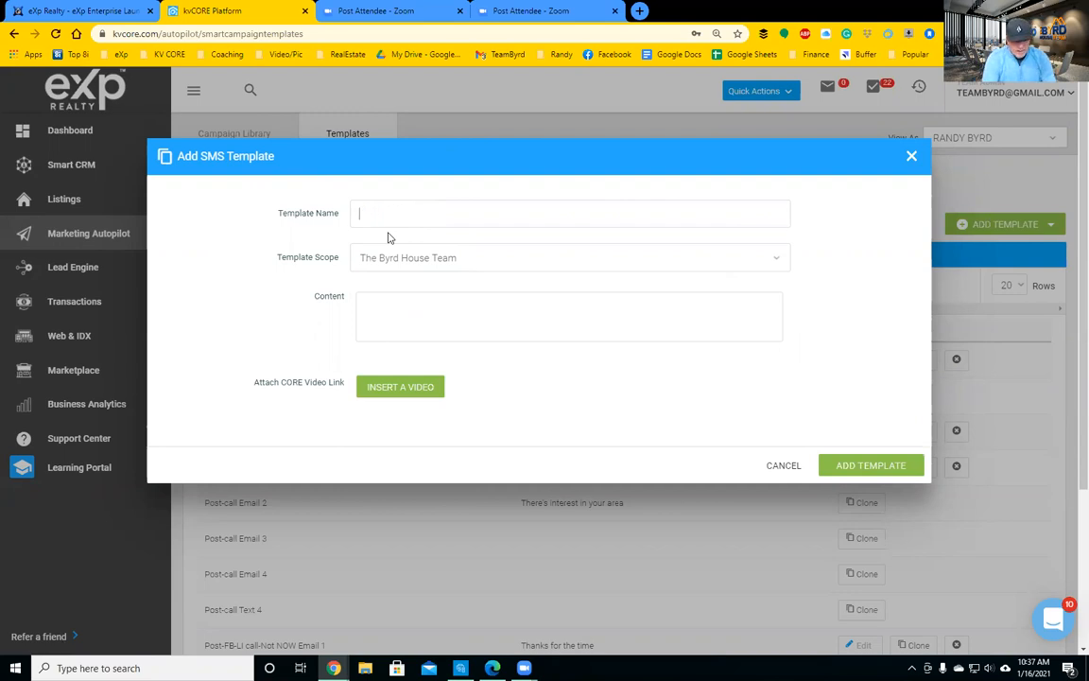
Name the SMS template "Hot Fix Me" and set its scope to the individual agent instead of the team
{"action": "type", "text": "Hot F"}
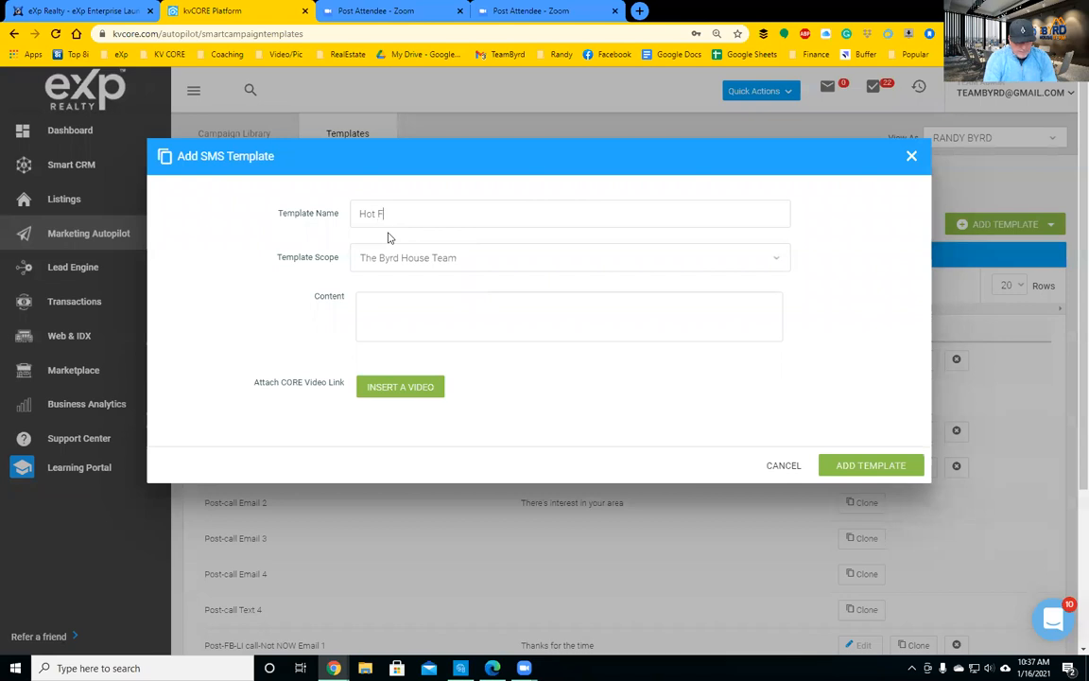
{"action": "type", "text": "ix Me"}
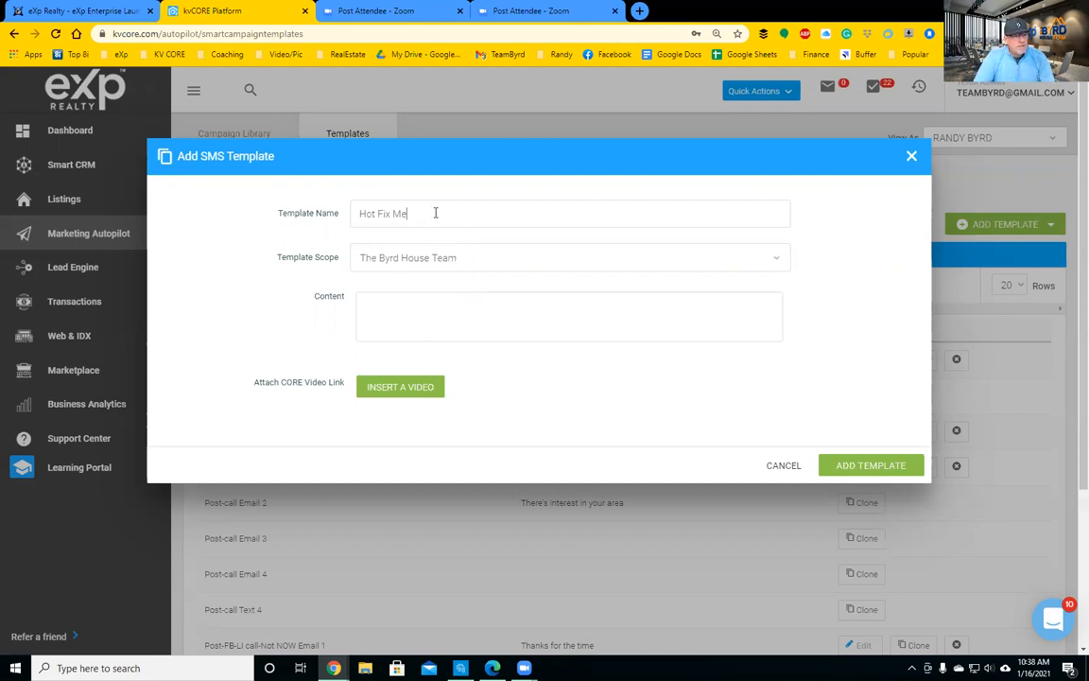
{"action": "left_click", "coordinate": [467, 258]}
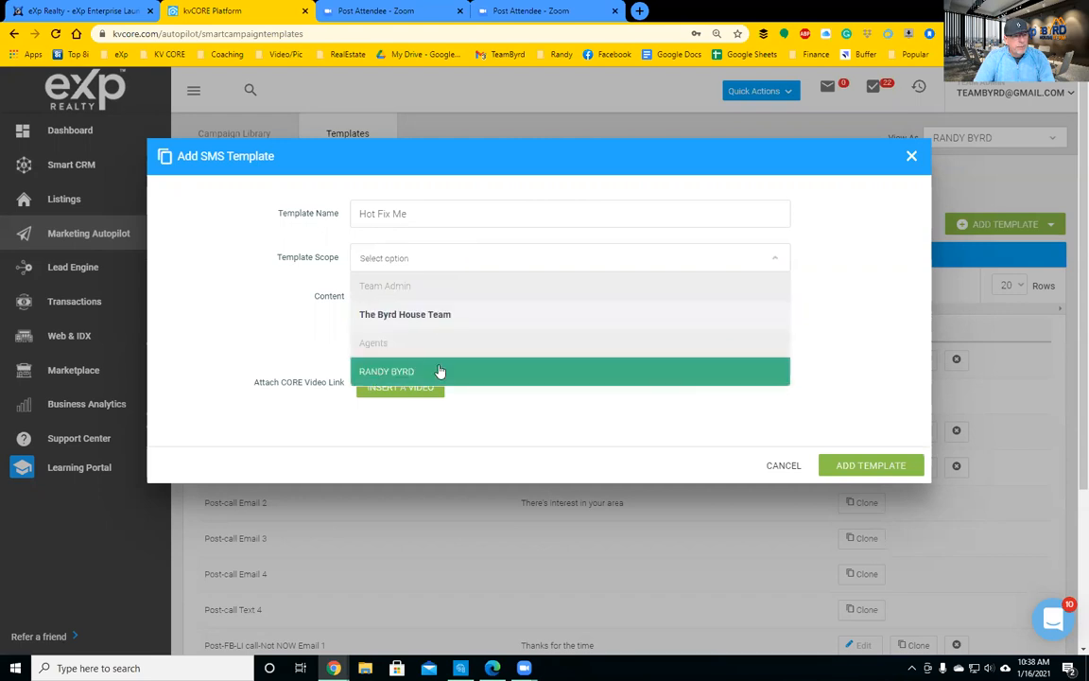
{"action": "left_click", "coordinate": [439, 371]}
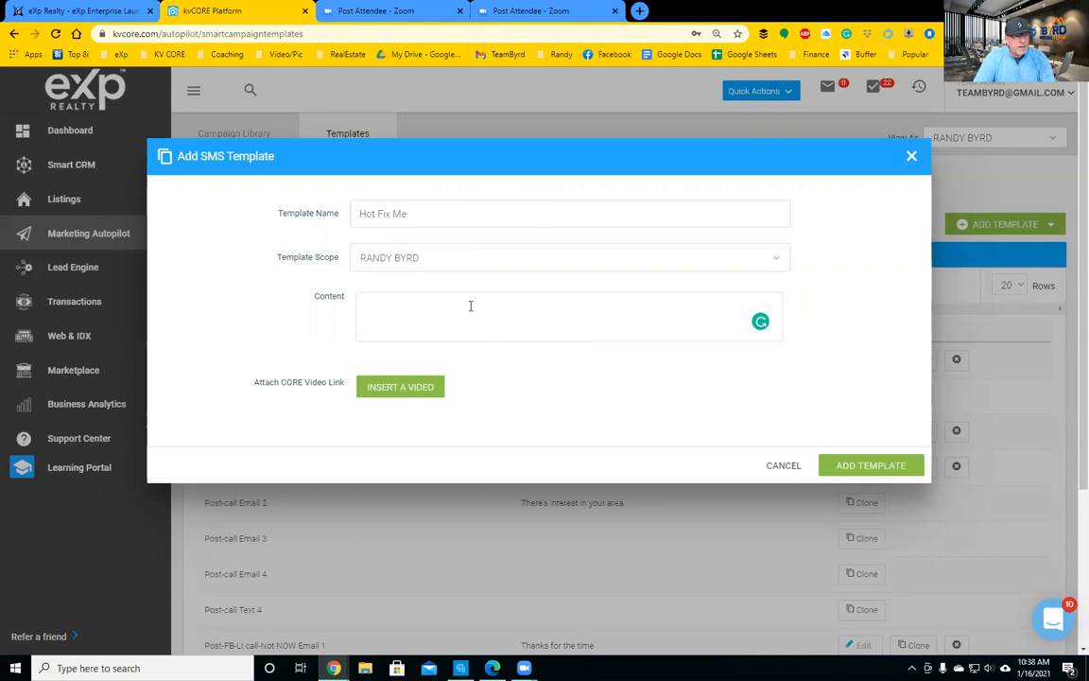
{"action": "type", "text": "Hi, th"}
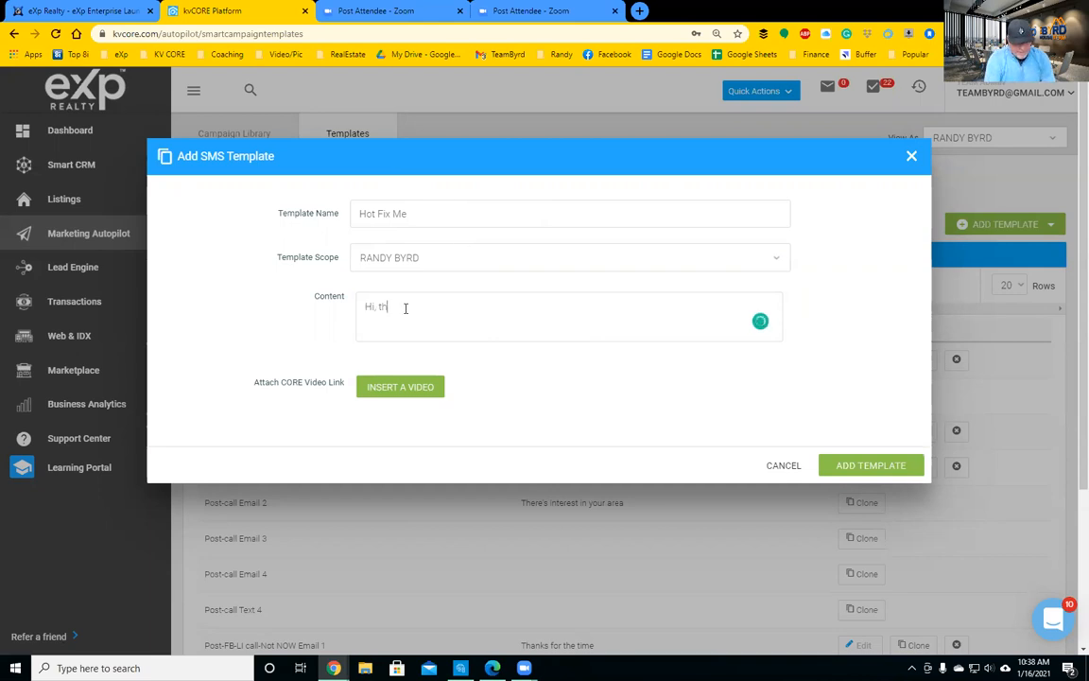
{"action": "type", "text": "is is Gorg"}
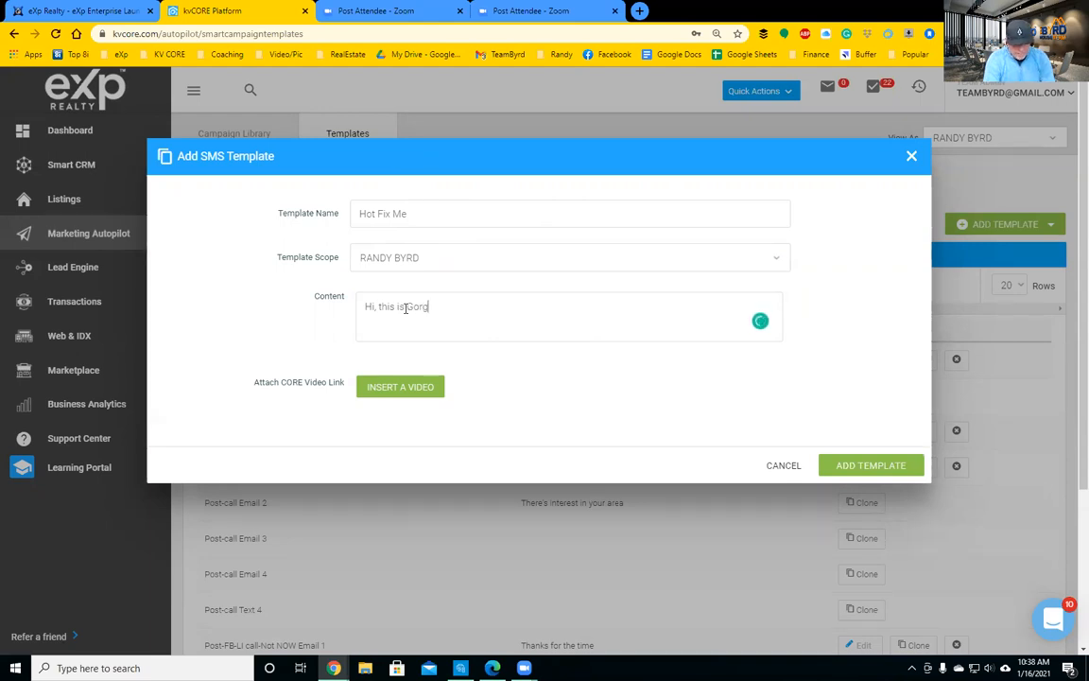
{"action": "key", "text": "BackSpace"}
{"action": "key", "text": "BackSpace"}
{"action": "key", "text": "BackSpace"}
{"action": "key", "text": "BackSpace"}
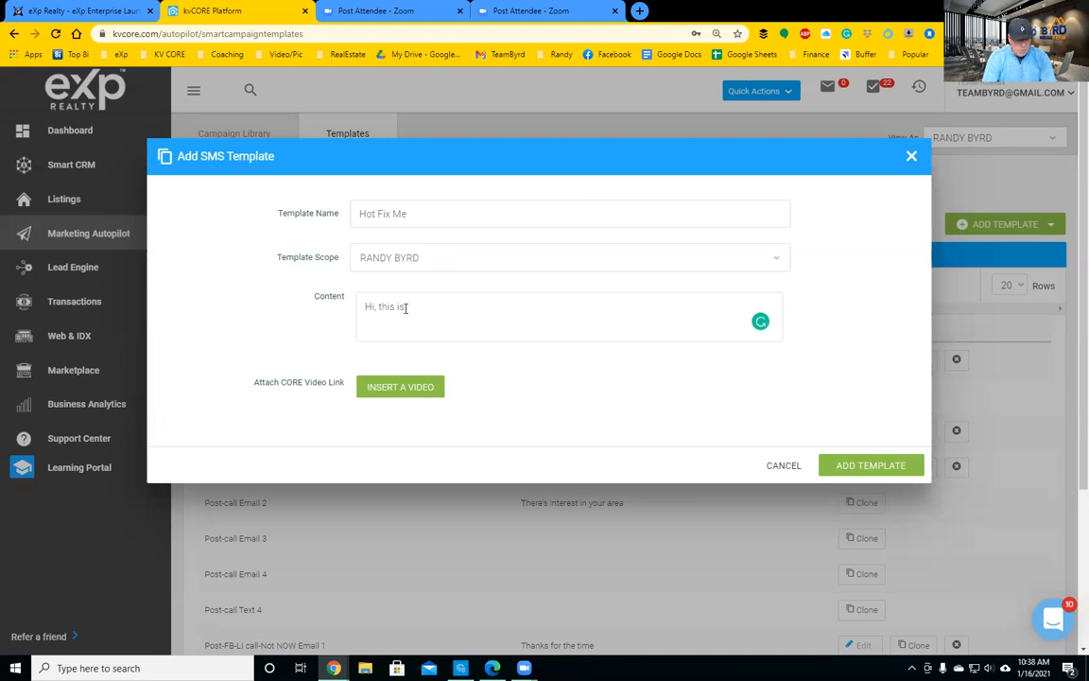
{"action": "type", "text": "Don."}
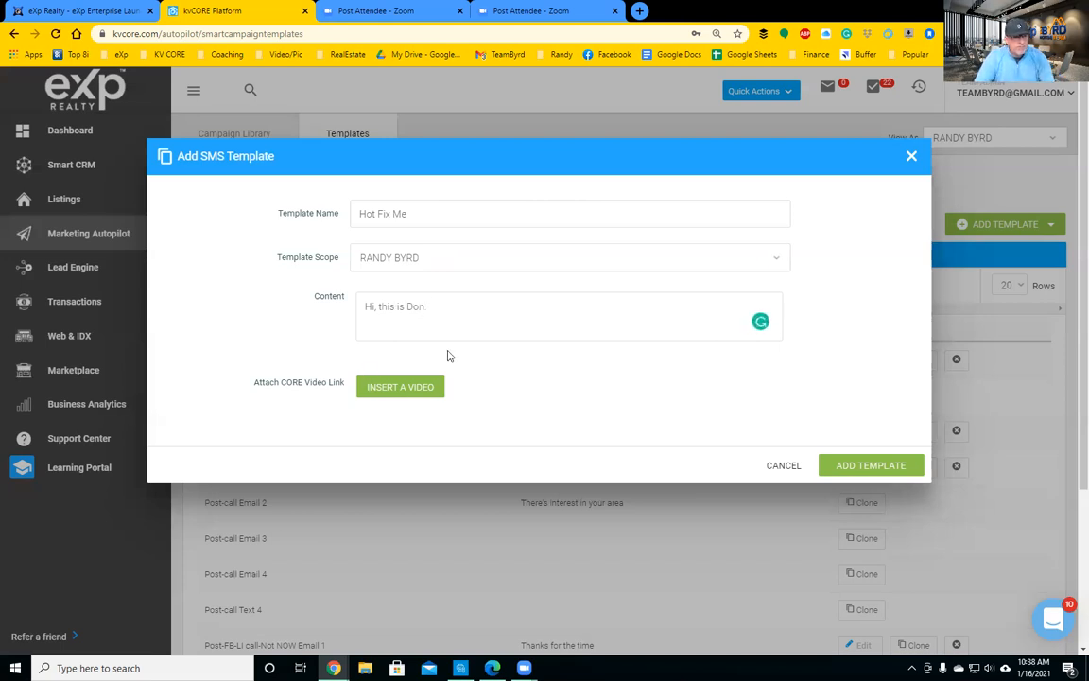
{"action": "left_click_drag", "start_coordinate": [436, 315], "coordinate": [338, 313]}
{"action": "key", "text": "BackSpace"}
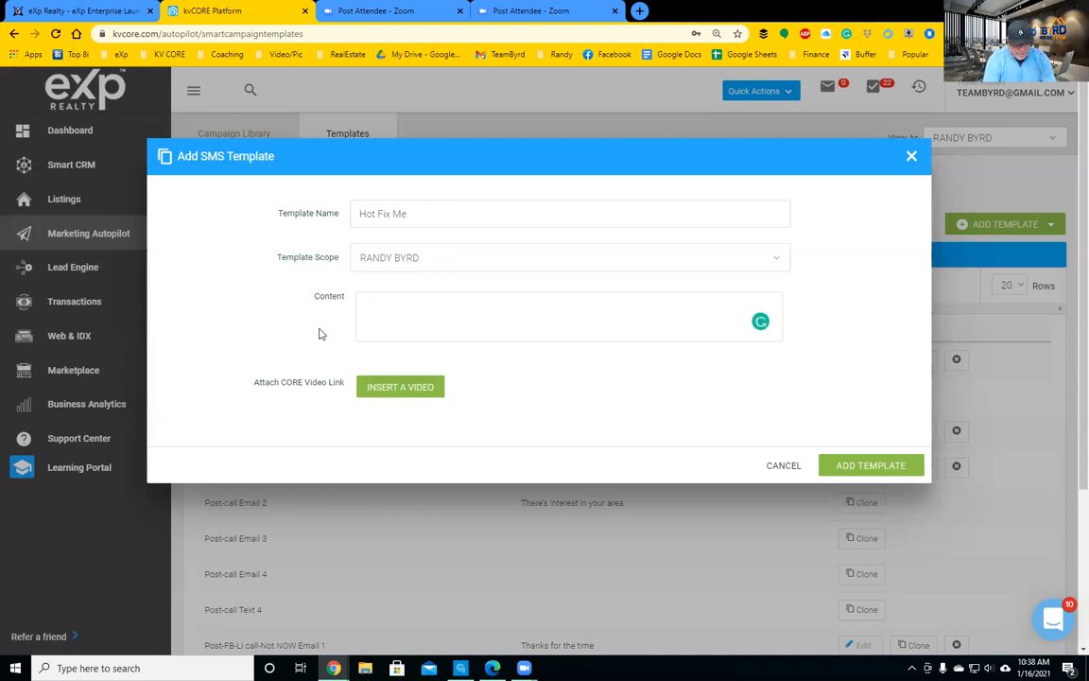
Enter "fix me" as the message content and add the SMS template to the library
{"action": "type", "text": "fix me"}
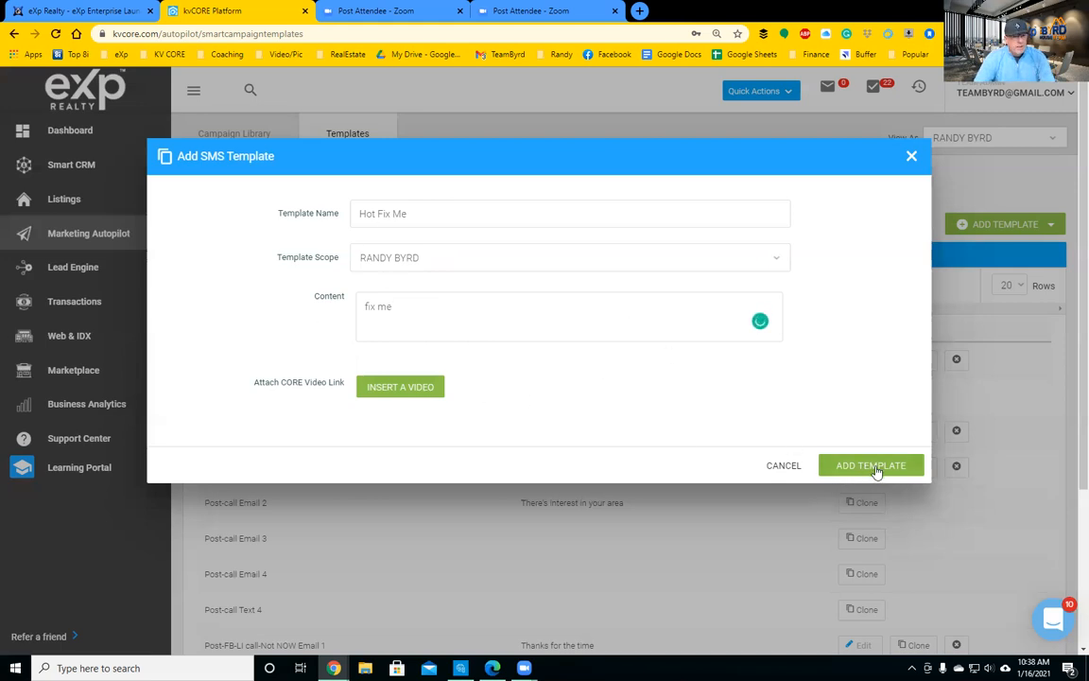
{"action": "left_click", "coordinate": [876, 467]}
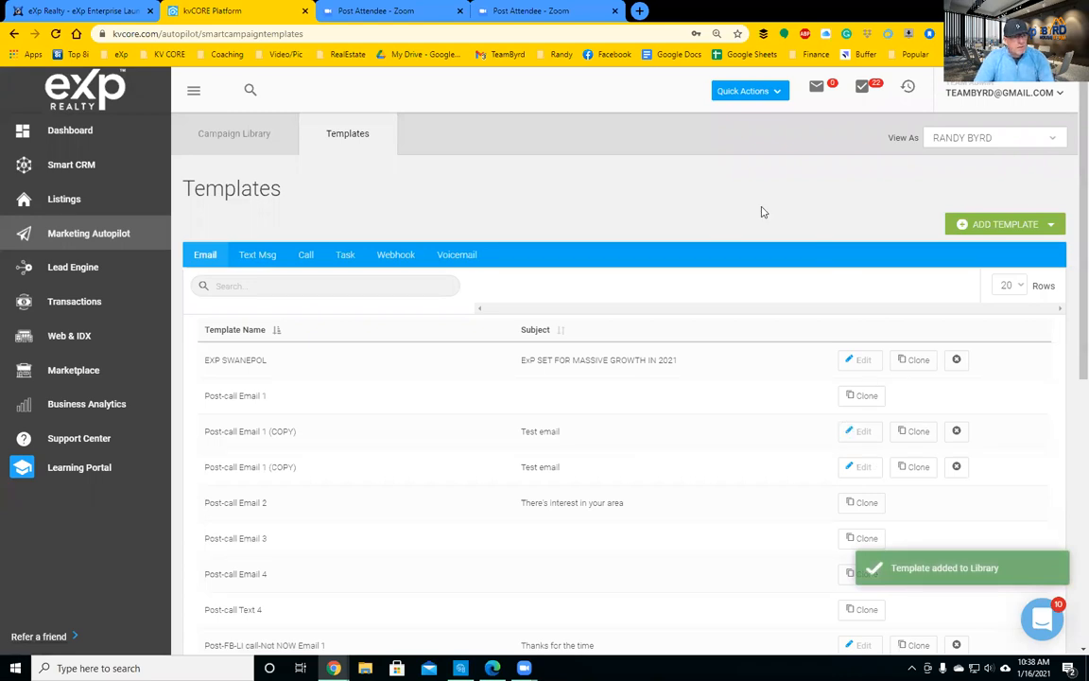
Start another SMS template and name it "Fix me Hot"
{"action": "left_click", "coordinate": [997, 225]}
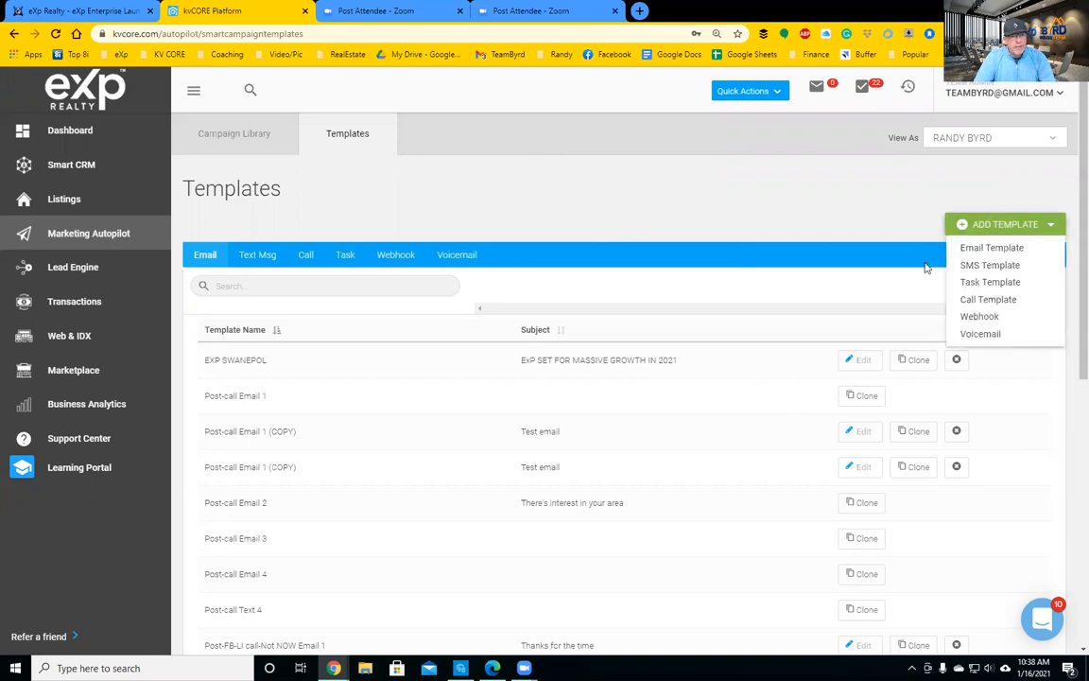
{"action": "left_click", "coordinate": [992, 269]}
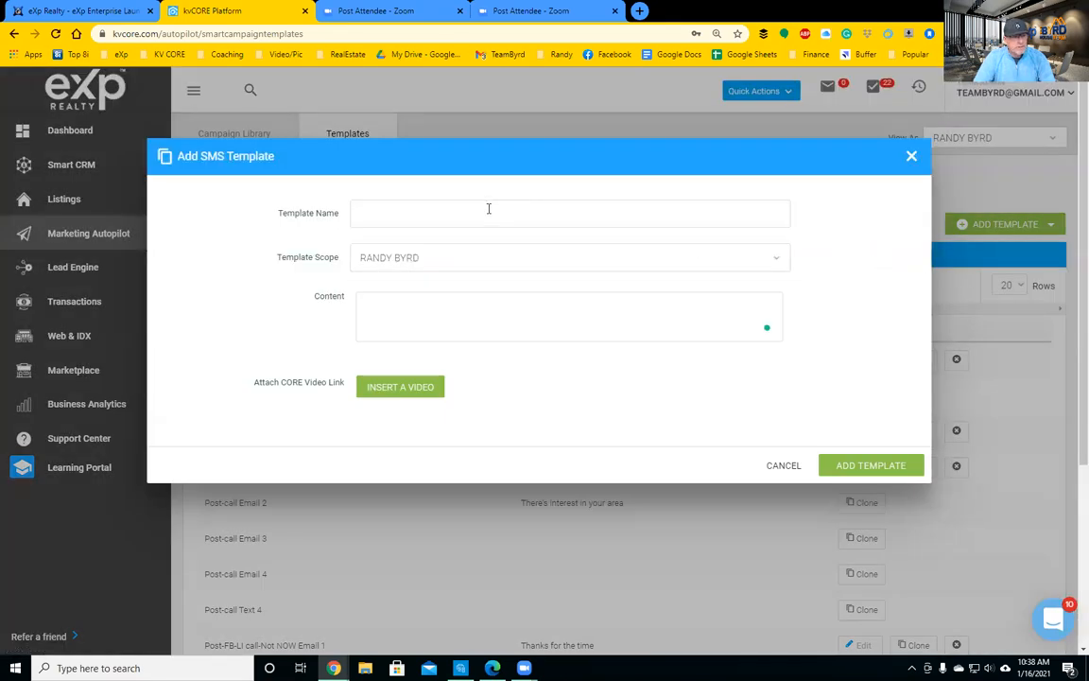
{"action": "left_click", "coordinate": [489, 210]}
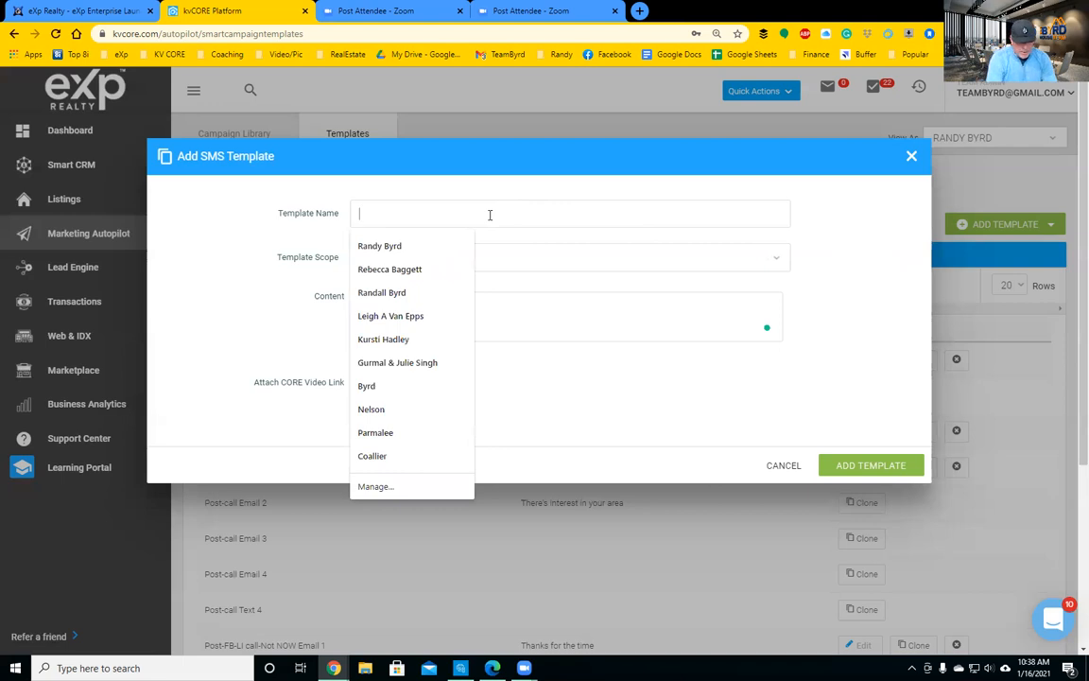
{"action": "type", "text": "Fix me "}
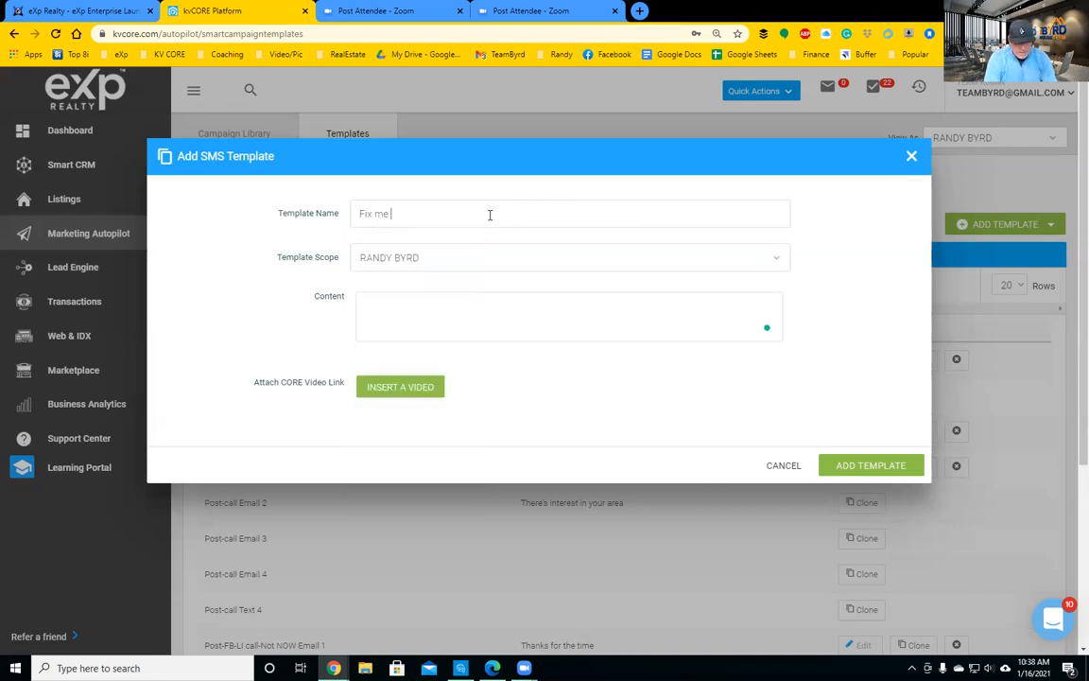
{"action": "type", "text": "Hot"}
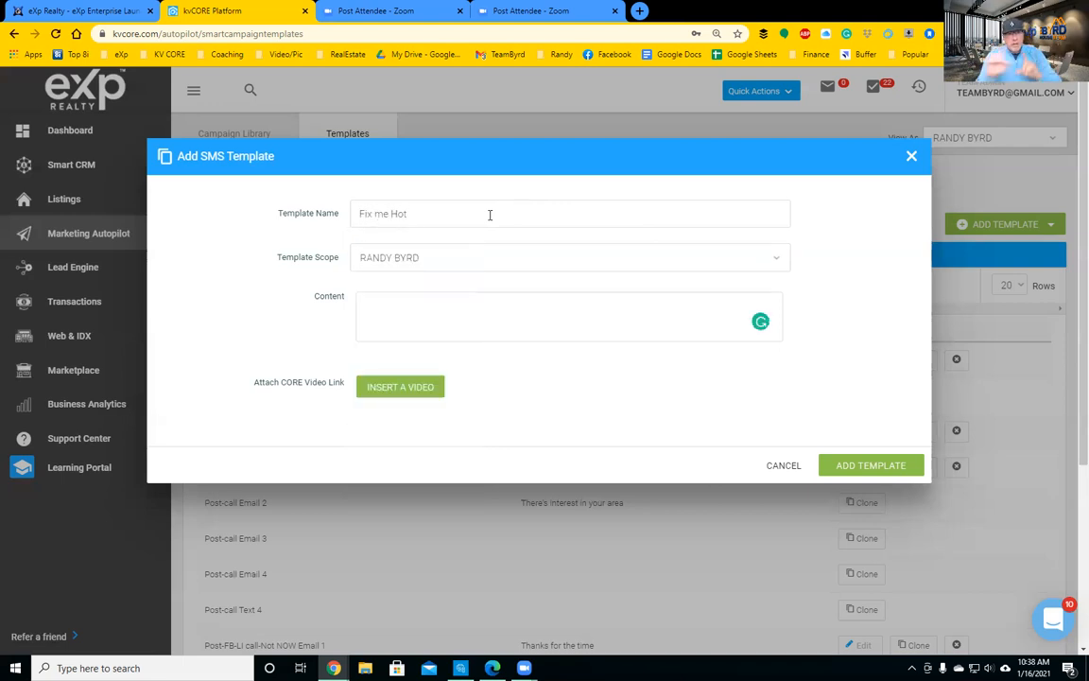
Enter "Fix me" as the SMS template's content and add the template to the library
{"action": "left_click", "coordinate": [467, 322]}
{"action": "type", "text": "Fix me"}
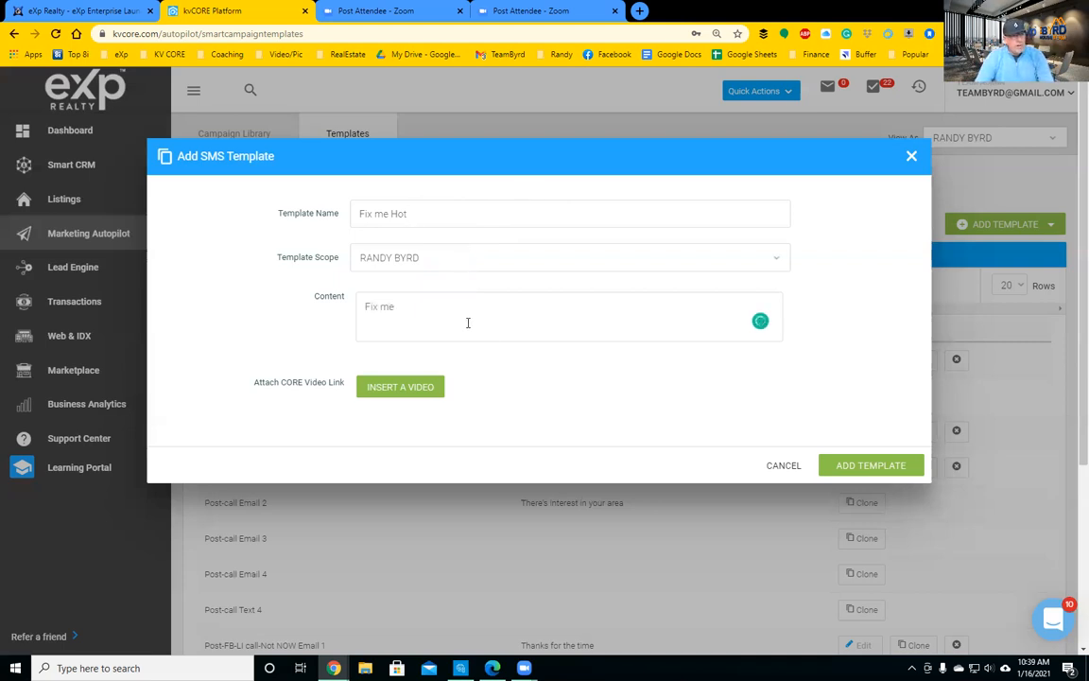
{"action": "left_click", "coordinate": [870, 465]}
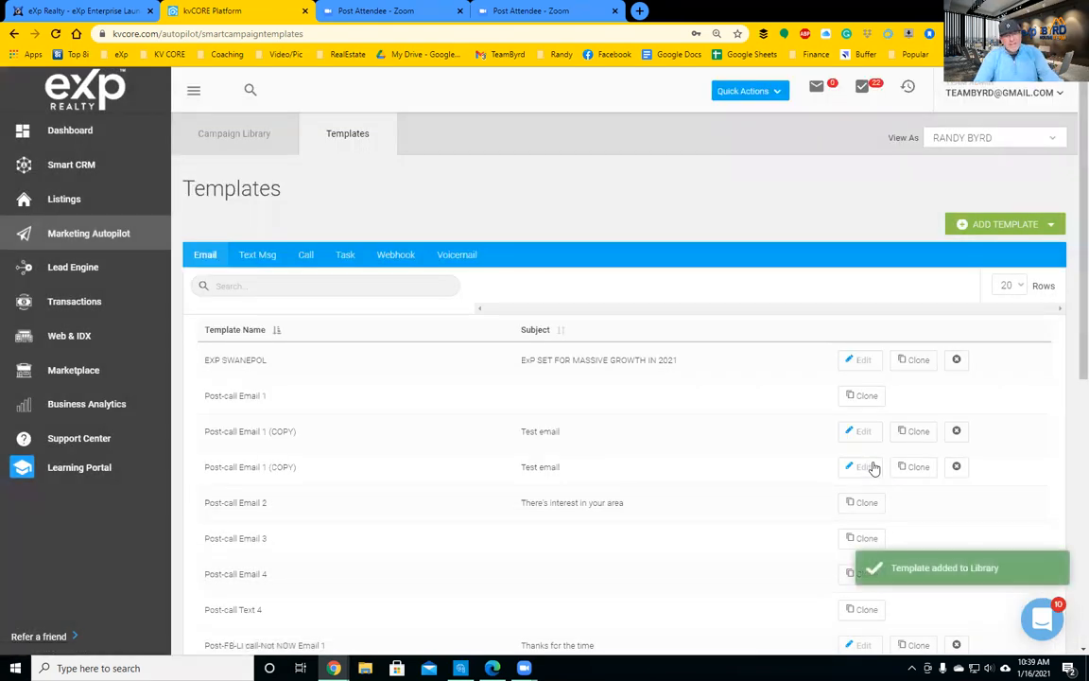
{"action": "left_click", "coordinate": [1005, 227]}
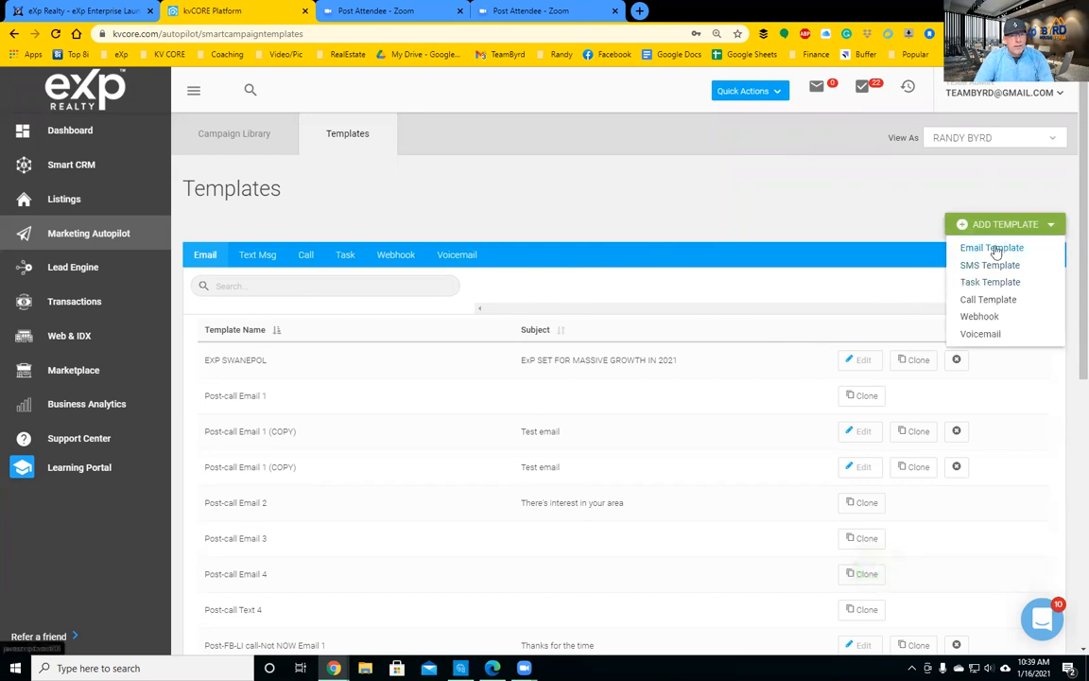
{"action": "left_click", "coordinate": [992, 247]}
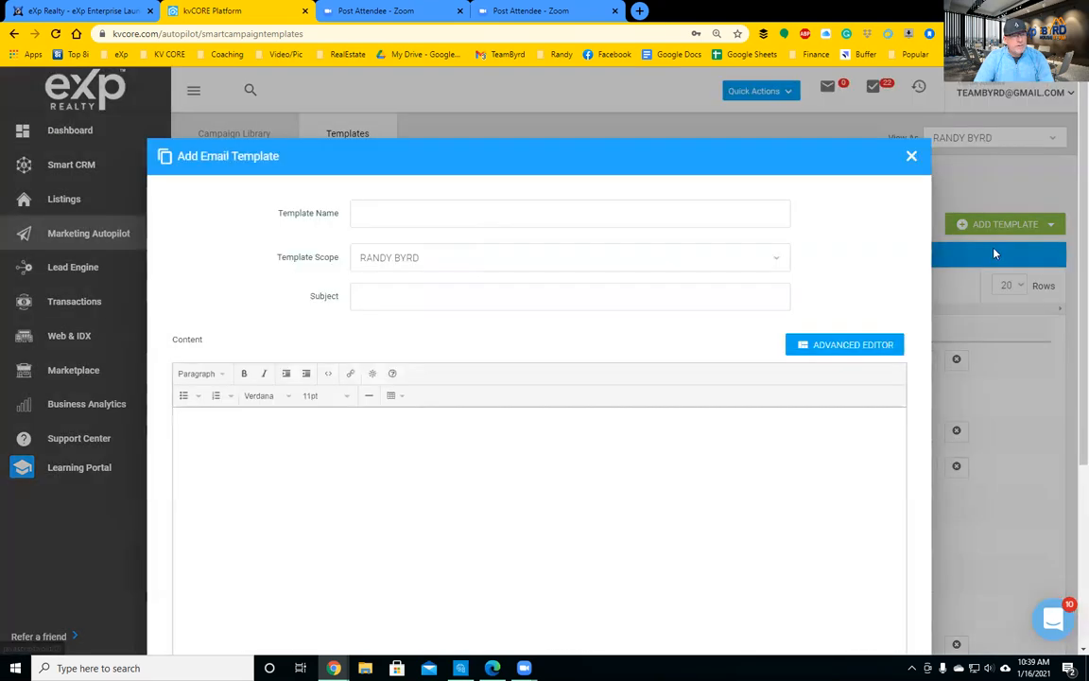
{"action": "left_click", "coordinate": [476, 213]}
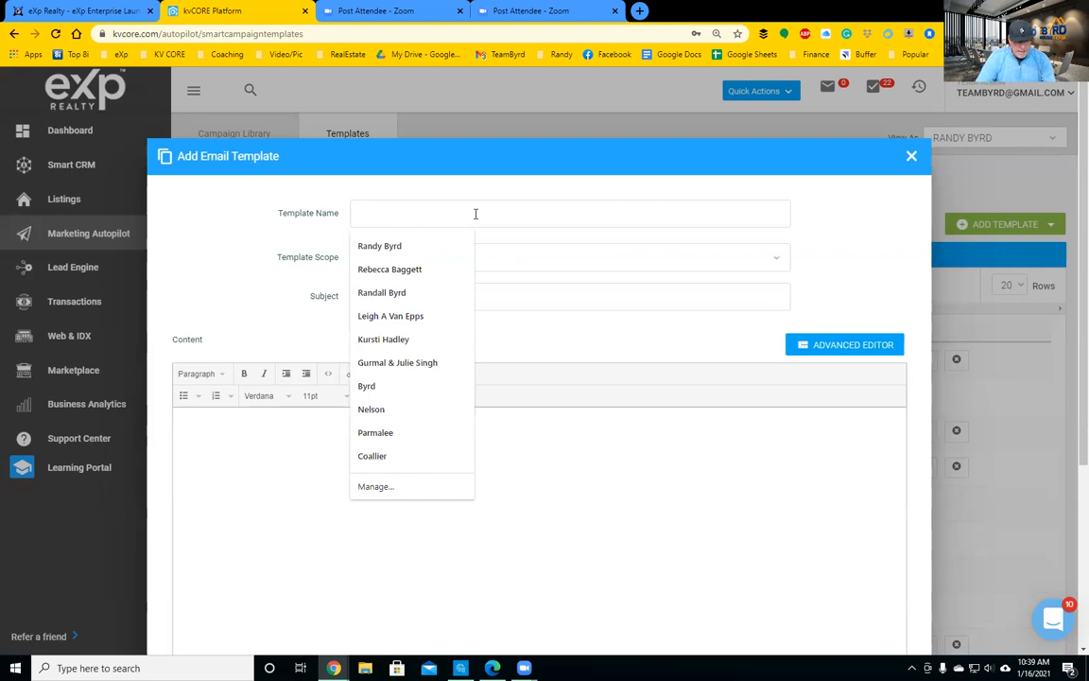
{"action": "type", "text": "fix me"}
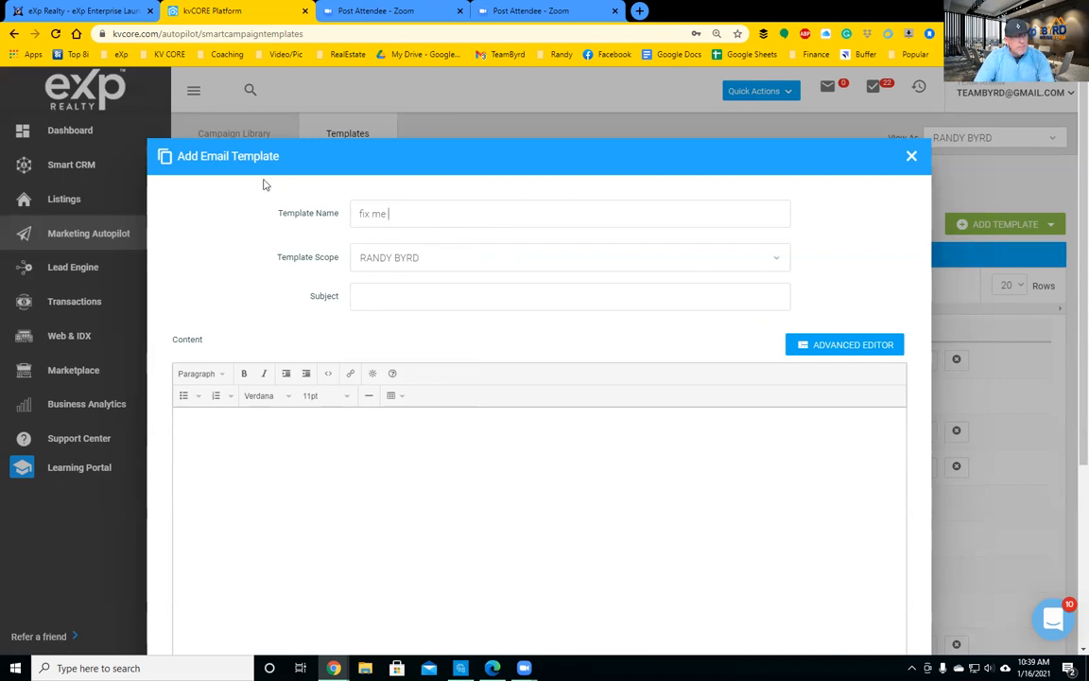
{"action": "left_click", "coordinate": [429, 300]}
{"action": "type", "text": "fix me"}
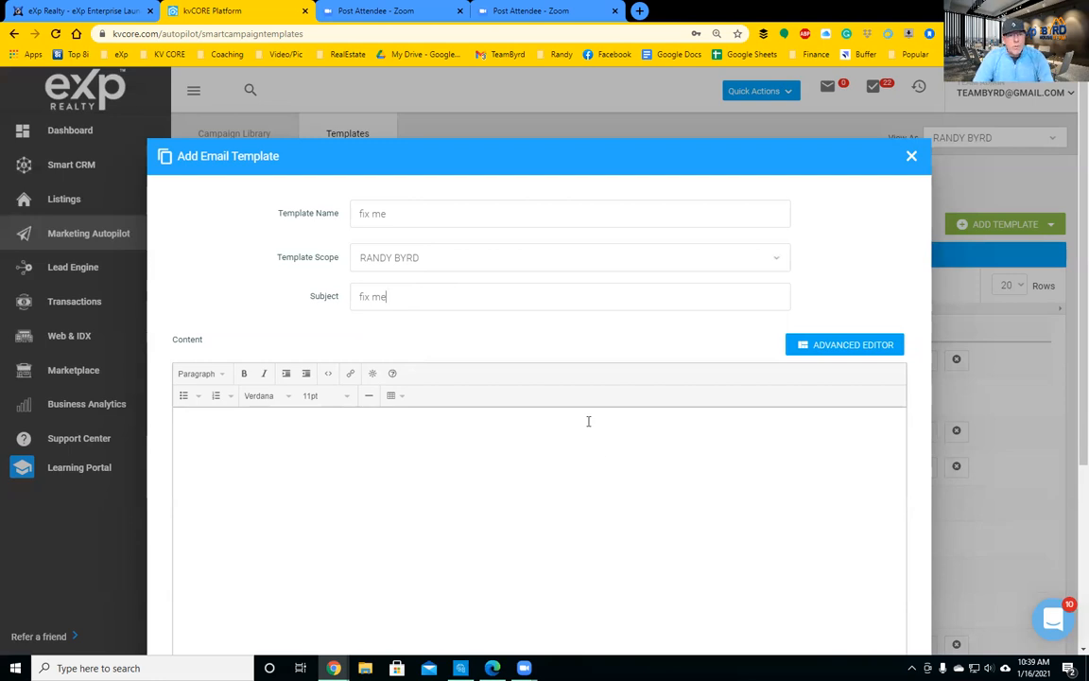
{"action": "left_click", "coordinate": [419, 457]}
{"action": "type", "text": "fix me"}
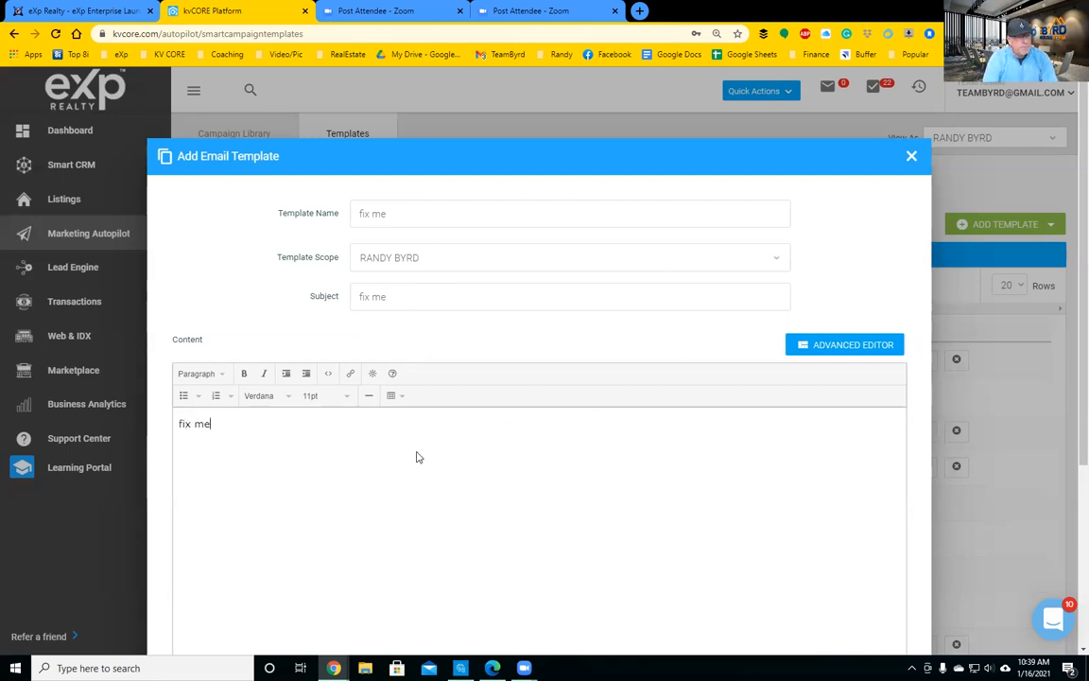
{"action": "left_click", "coordinate": [844, 346]}
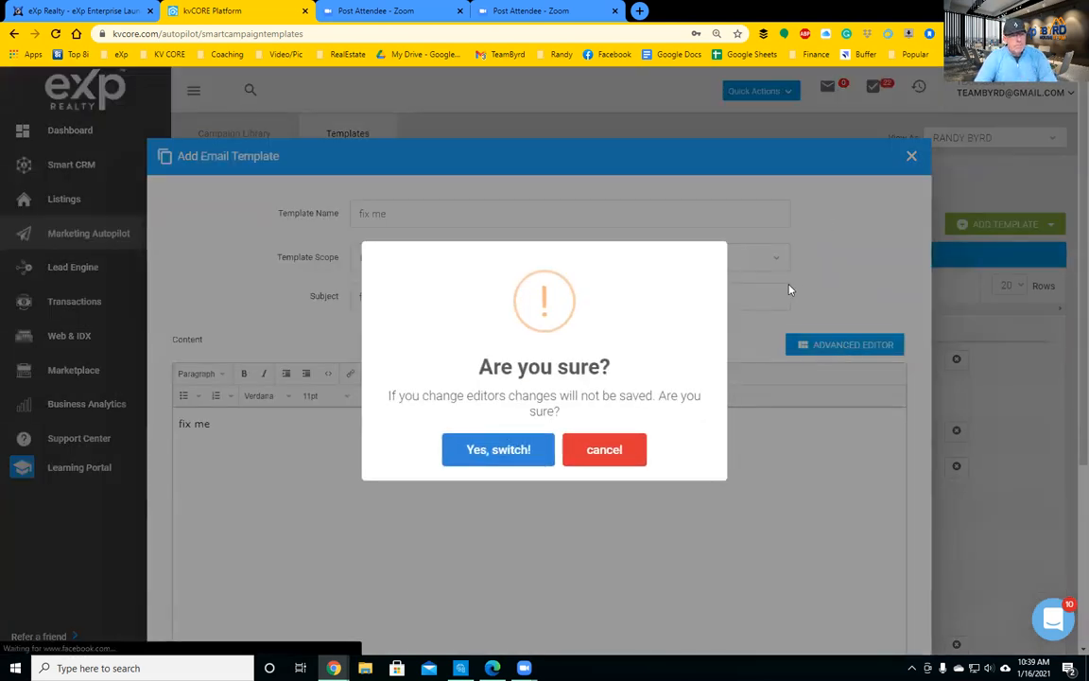
{"action": "left_click", "coordinate": [495, 452]}
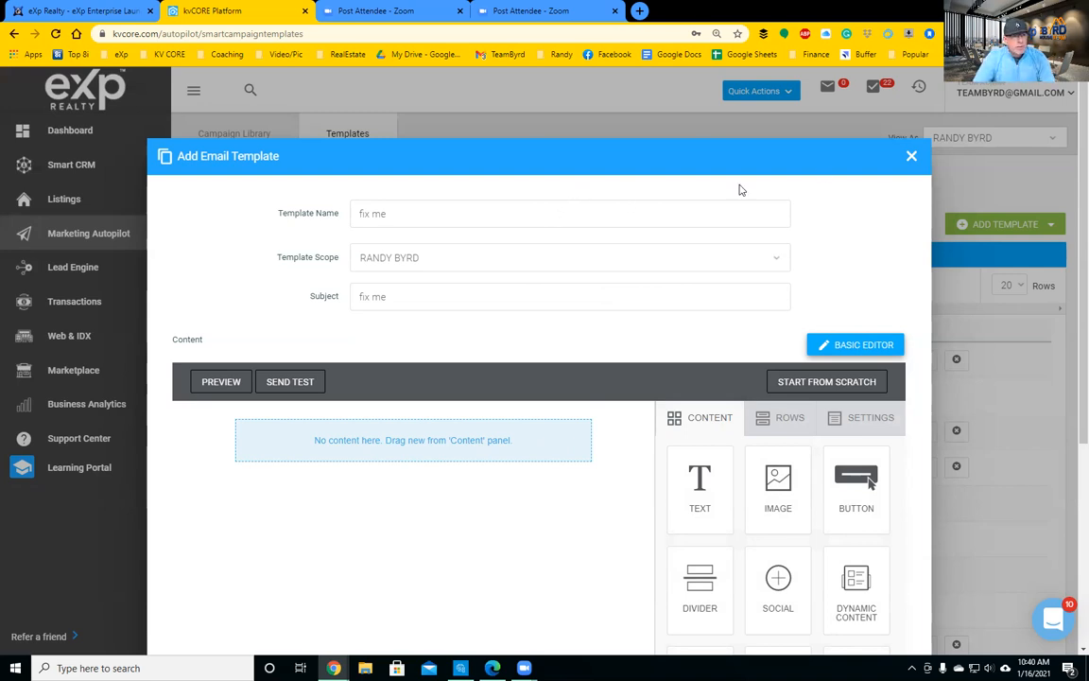
{"action": "left_click", "coordinate": [911, 157]}
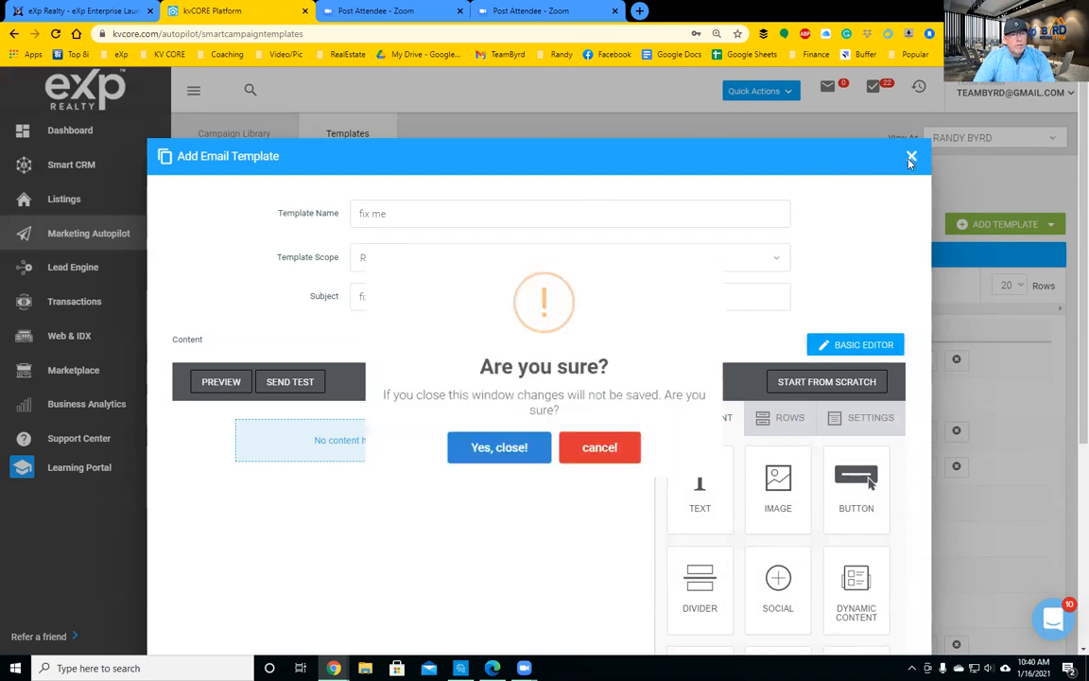
{"action": "left_click", "coordinate": [515, 449]}
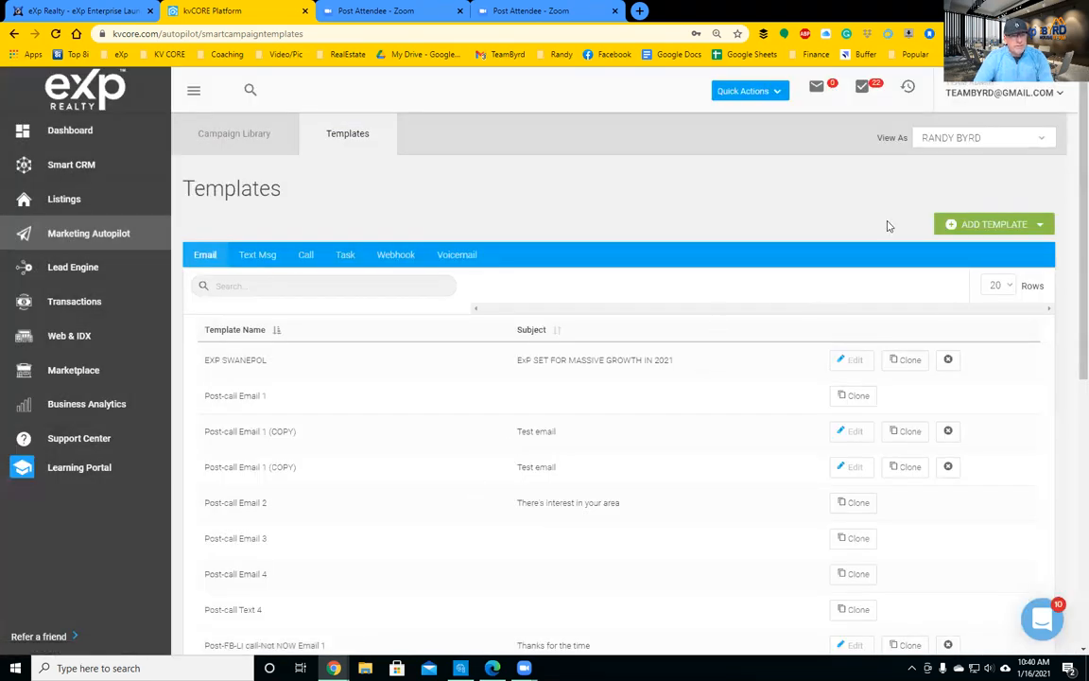
Start a new email template named "fix me", scoped to the individual agent, with the subject "fix me"
{"action": "left_click", "coordinate": [996, 227]}
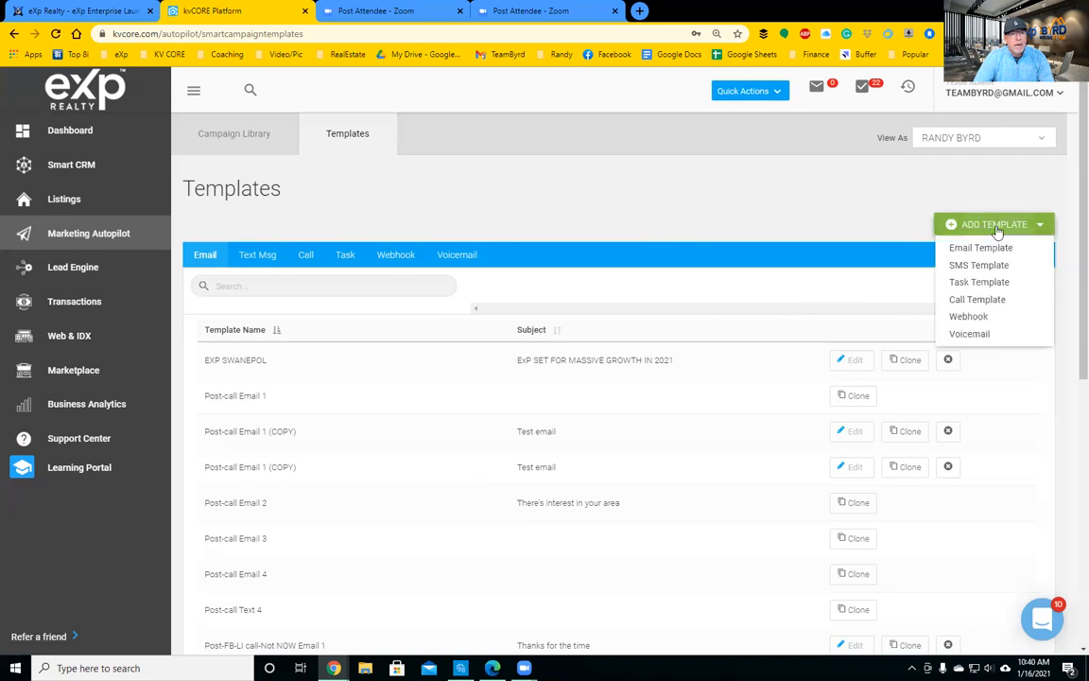
{"action": "left_click", "coordinate": [979, 248]}
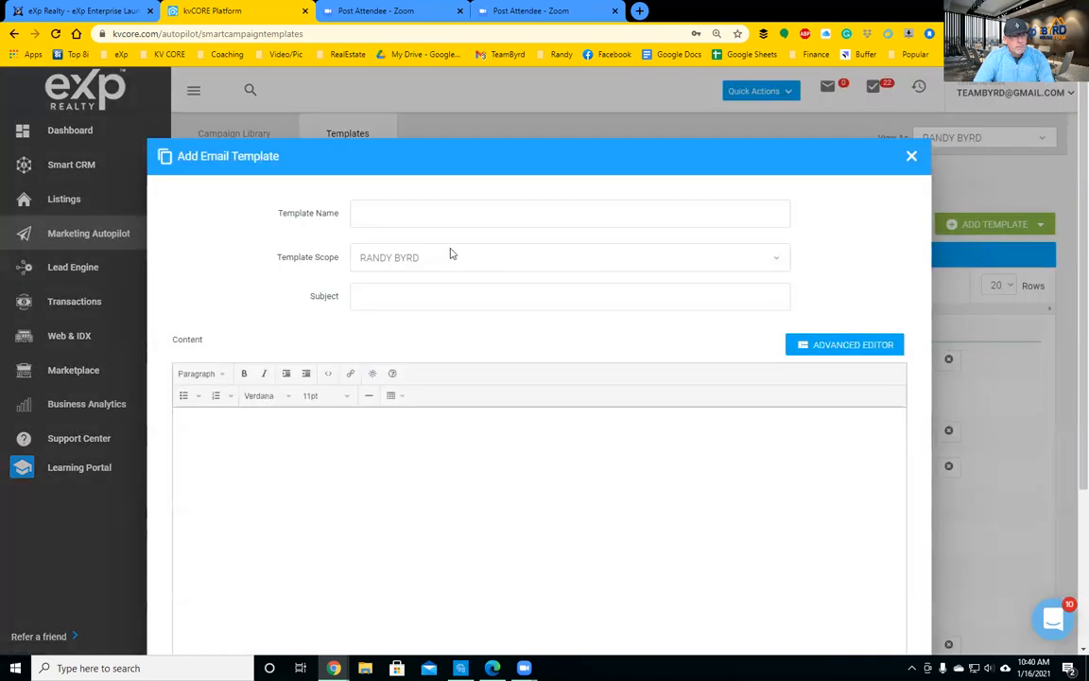
{"action": "left_click", "coordinate": [397, 219]}
{"action": "type", "text": "fix it"}
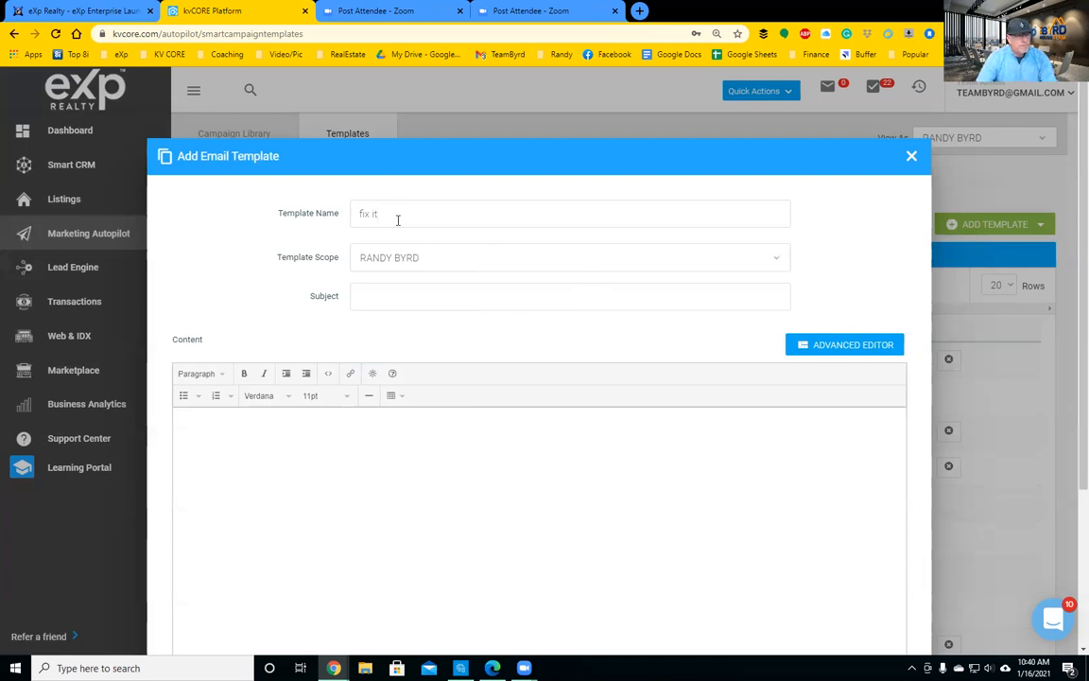
{"action": "key", "text": "Tab"}
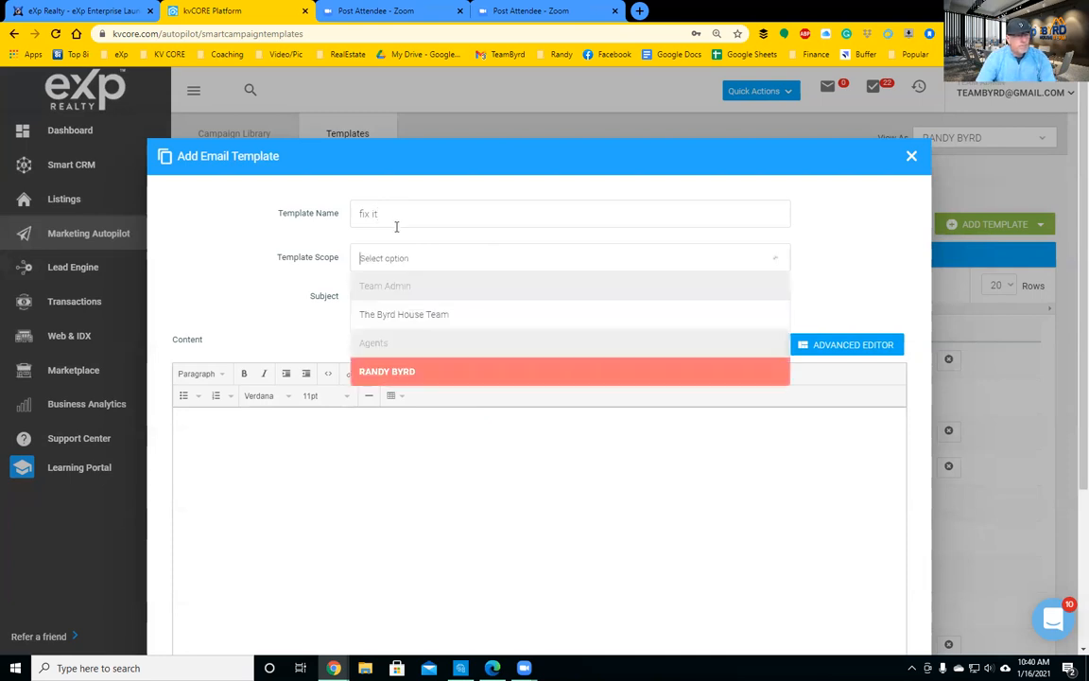
{"action": "left_click", "coordinate": [424, 376]}
{"action": "left_click", "coordinate": [417, 290]}
{"action": "type", "text": "fix me"}
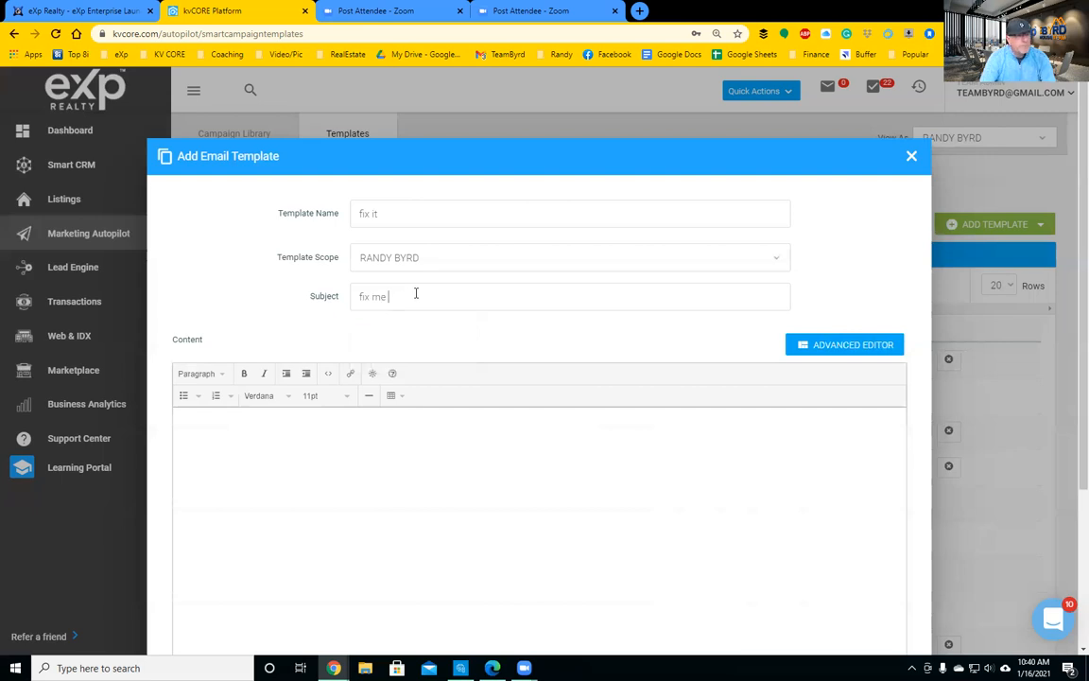
{"action": "left_click", "coordinate": [383, 209]}
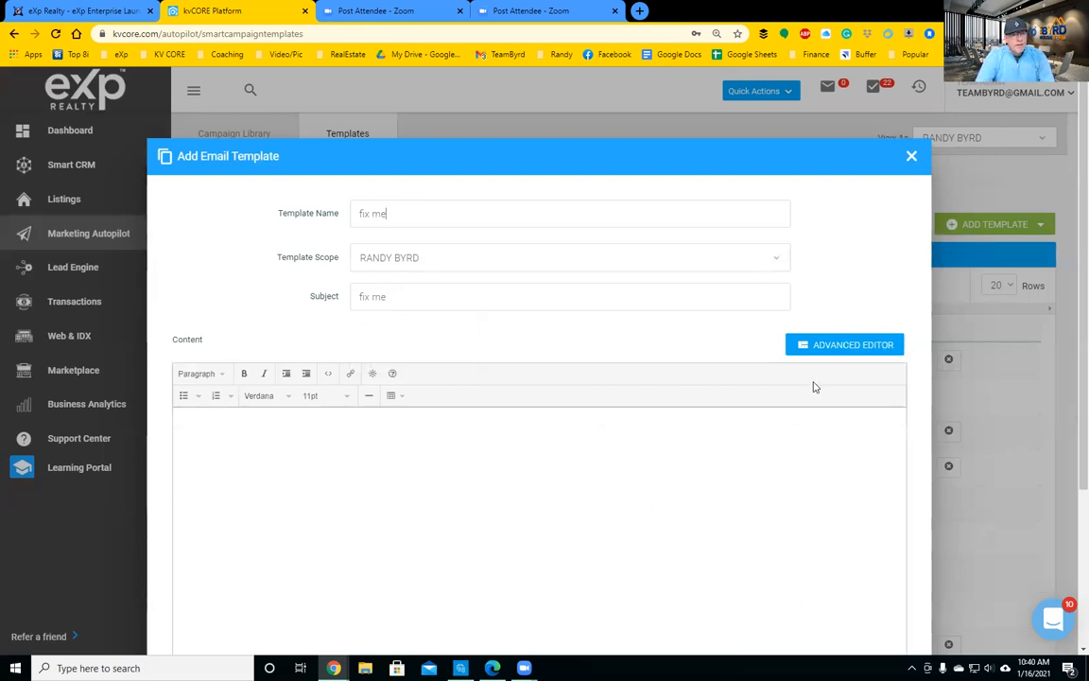
Switch the email content to the advanced editor and add a full-width row and a two-column row with a narrow first column
{"action": "left_click", "coordinate": [847, 346]}
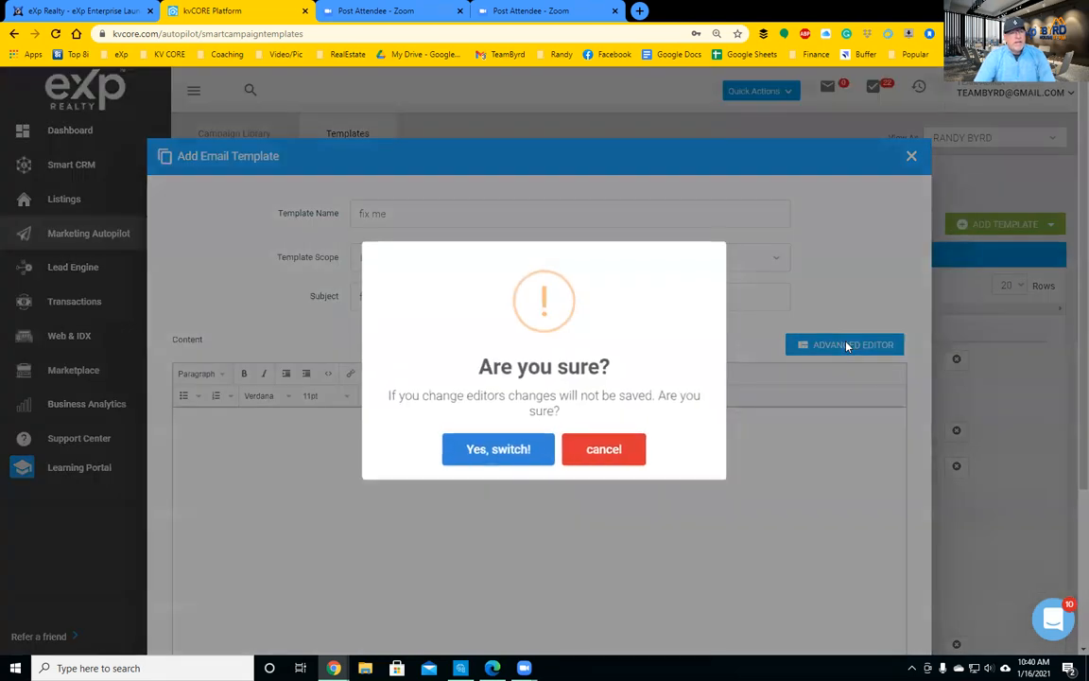
{"action": "left_click", "coordinate": [503, 450]}
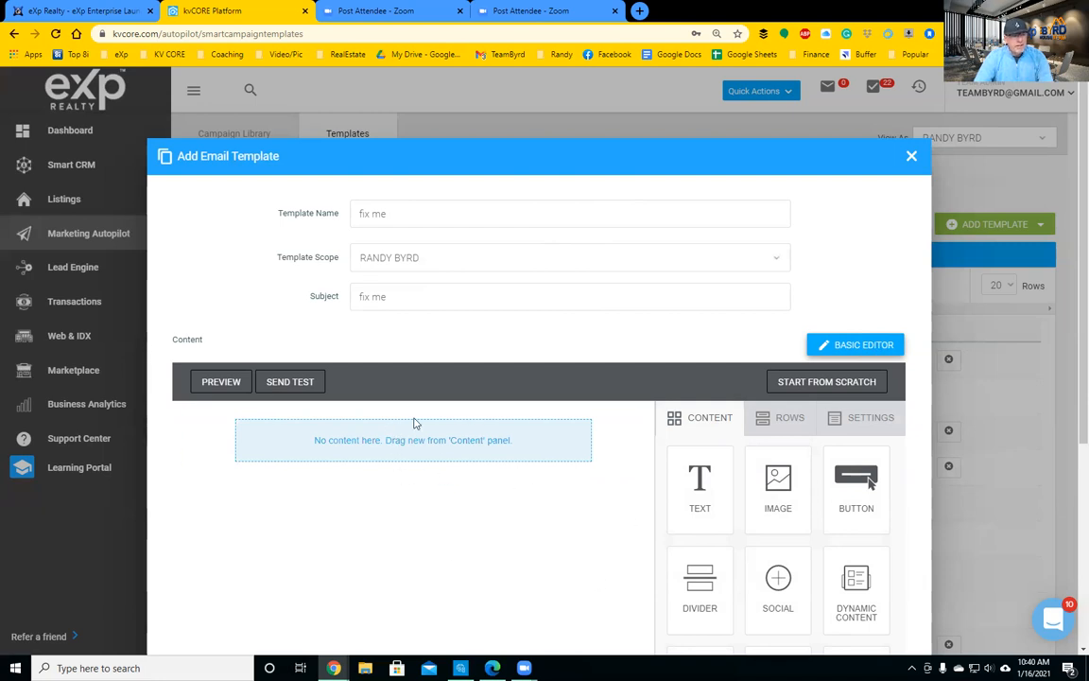
{"action": "left_click", "coordinate": [783, 422]}
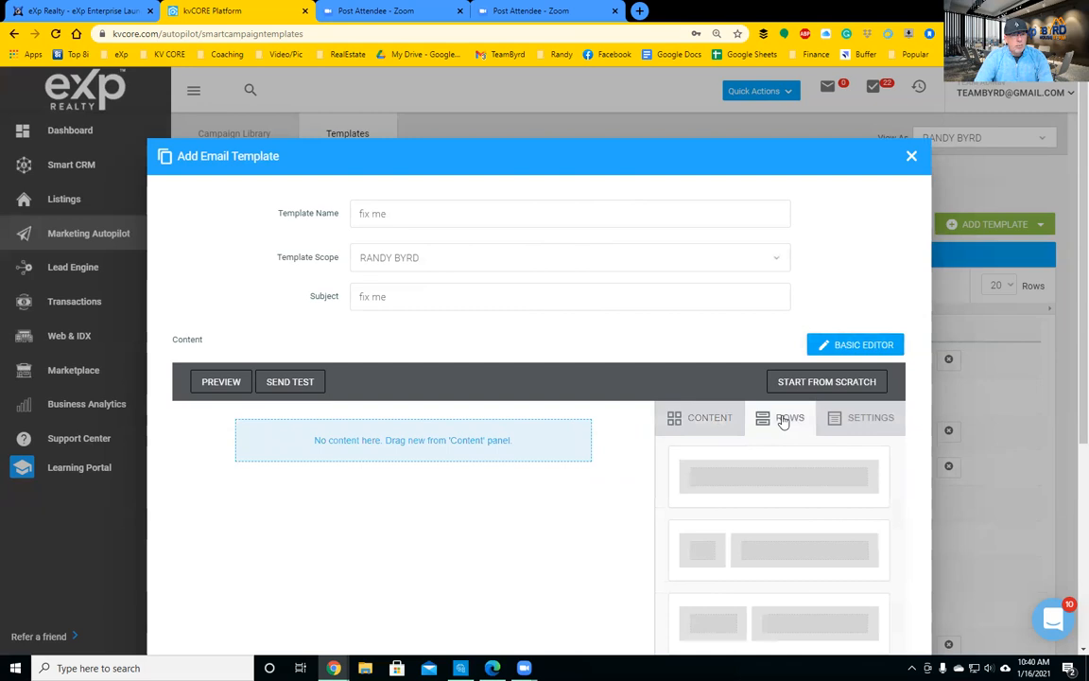
{"action": "left_click_drag", "start_coordinate": [778, 476], "coordinate": [418, 433]}
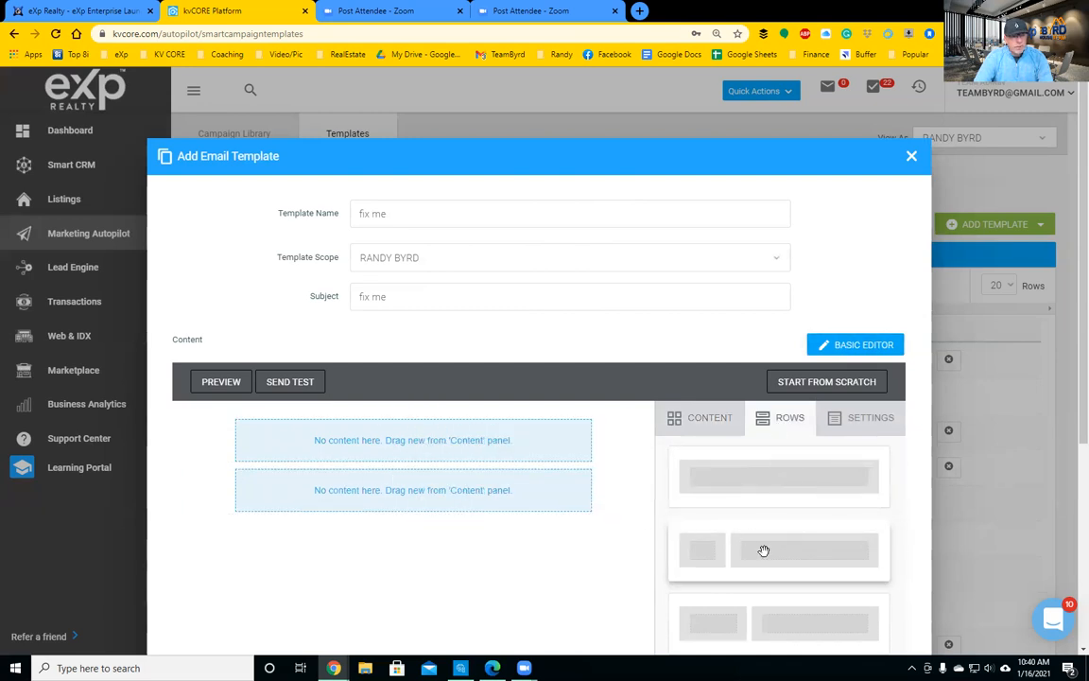
{"action": "left_click_drag", "start_coordinate": [783, 558], "coordinate": [280, 497]}
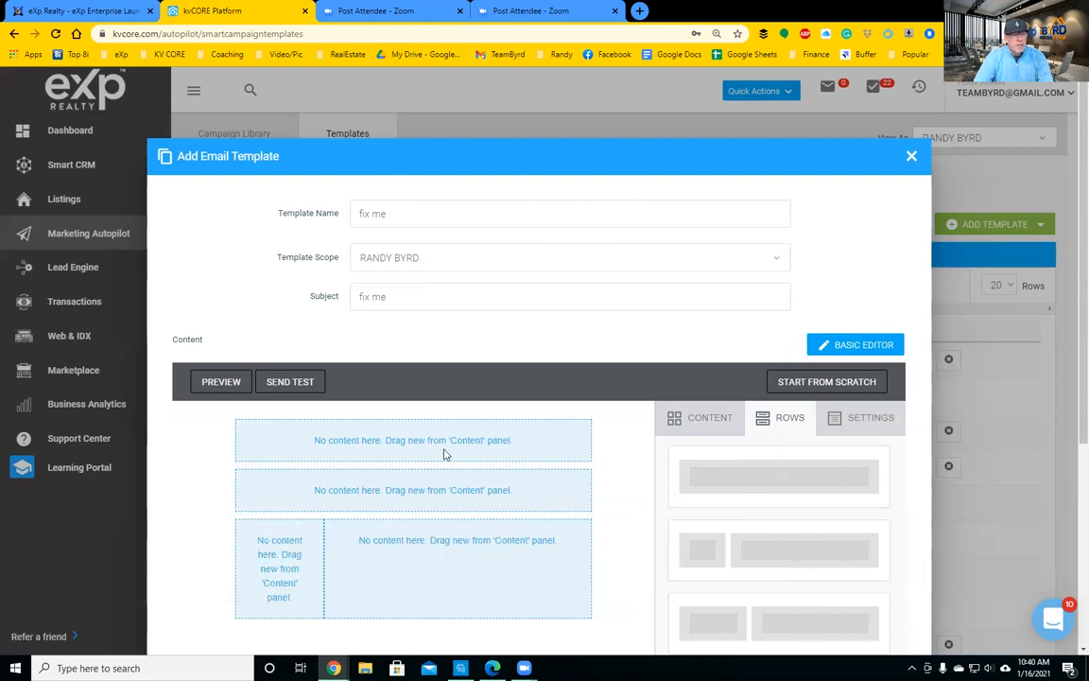
Place an image block in the email's first row and a text block in the second row
{"action": "left_click", "coordinate": [712, 416]}
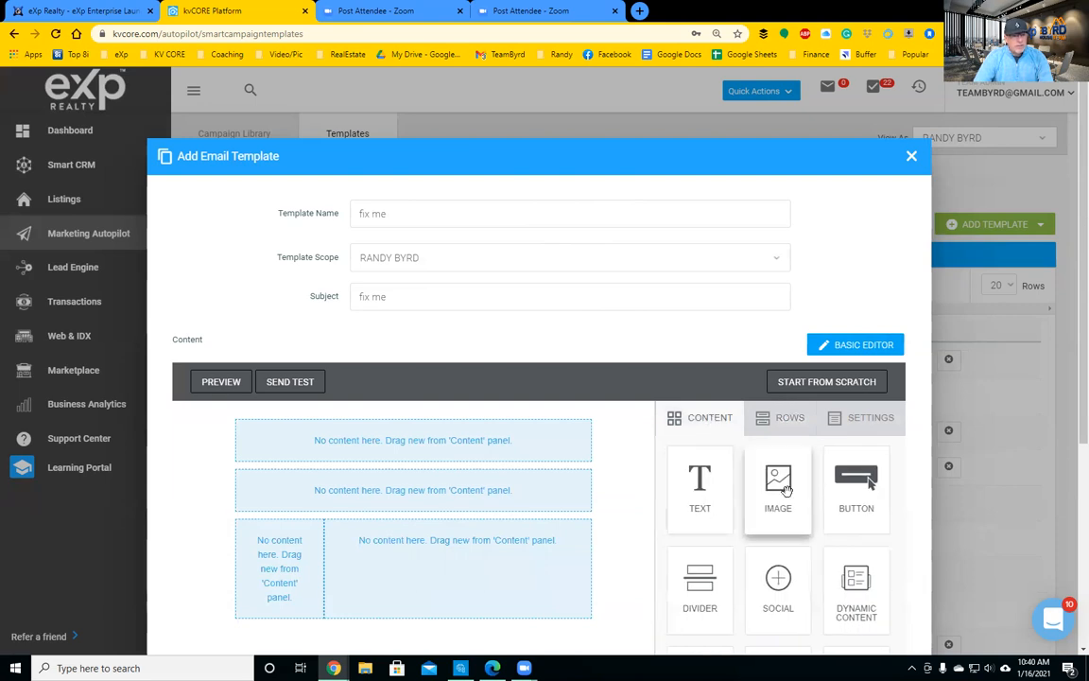
{"action": "left_click_drag", "start_coordinate": [774, 484], "coordinate": [415, 433]}
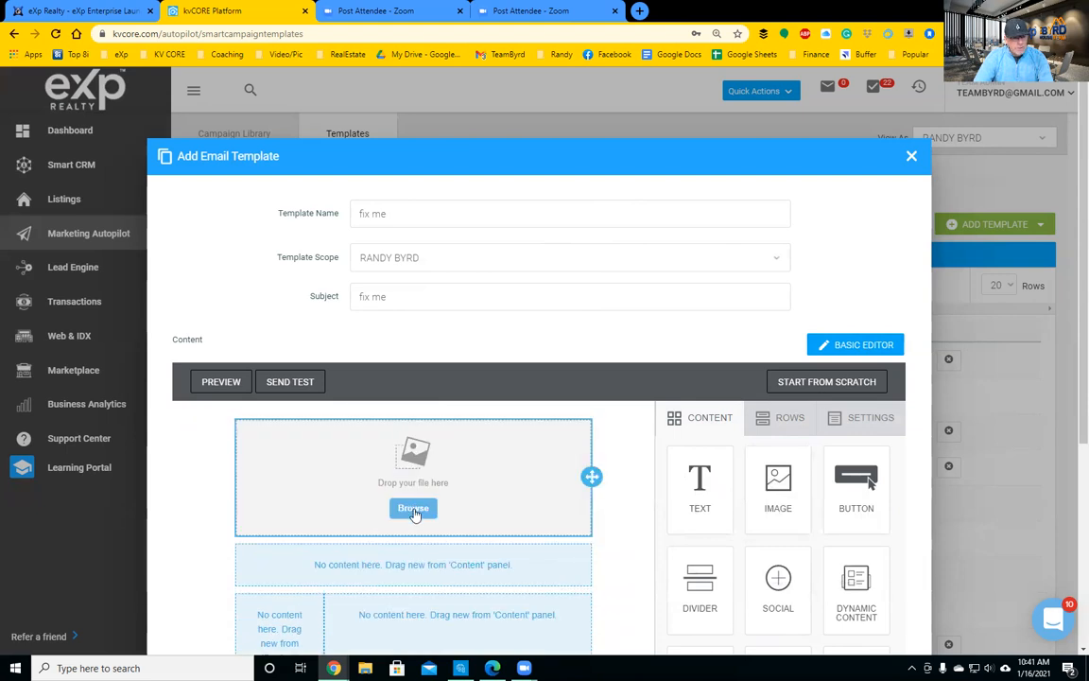
{"action": "left_click_drag", "start_coordinate": [699, 484], "coordinate": [411, 550]}
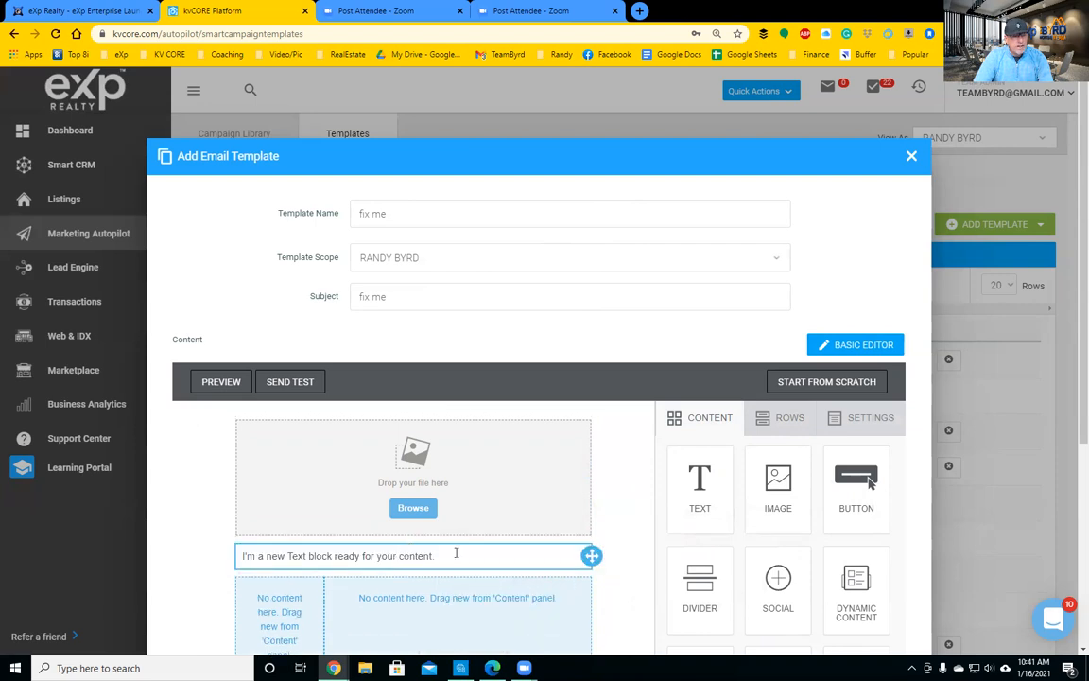
Append "Hi everyone." to the text block and add the email template to the library
{"action": "left_click", "coordinate": [456, 555]}
{"action": "type", "text": "Hi"}
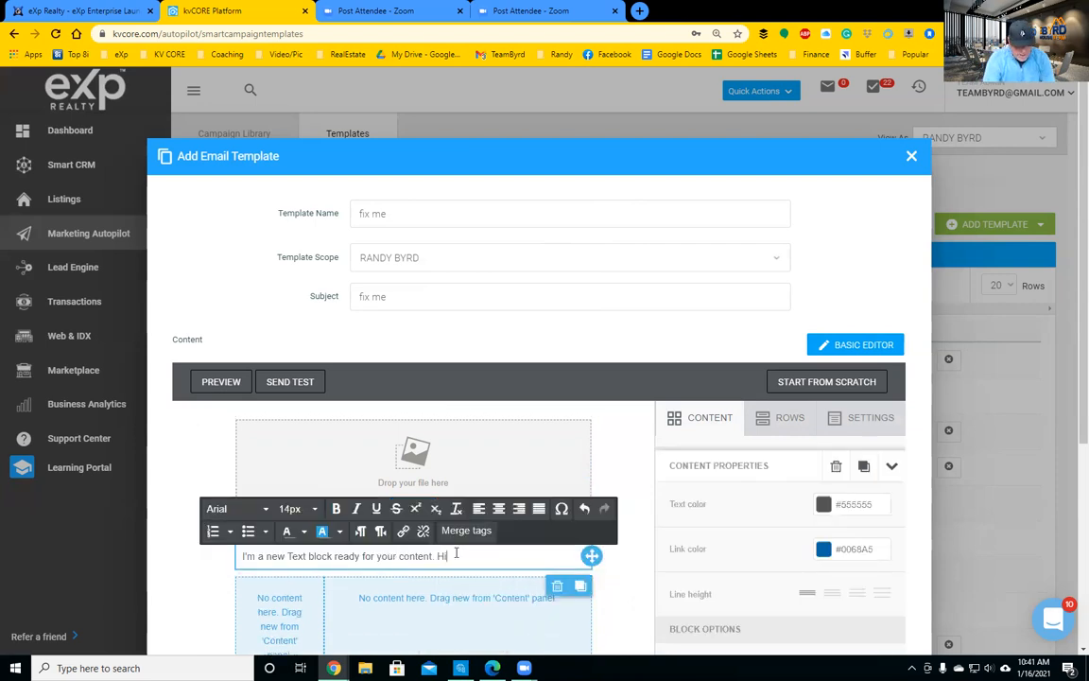
{"action": "type", "text": " everyone."}
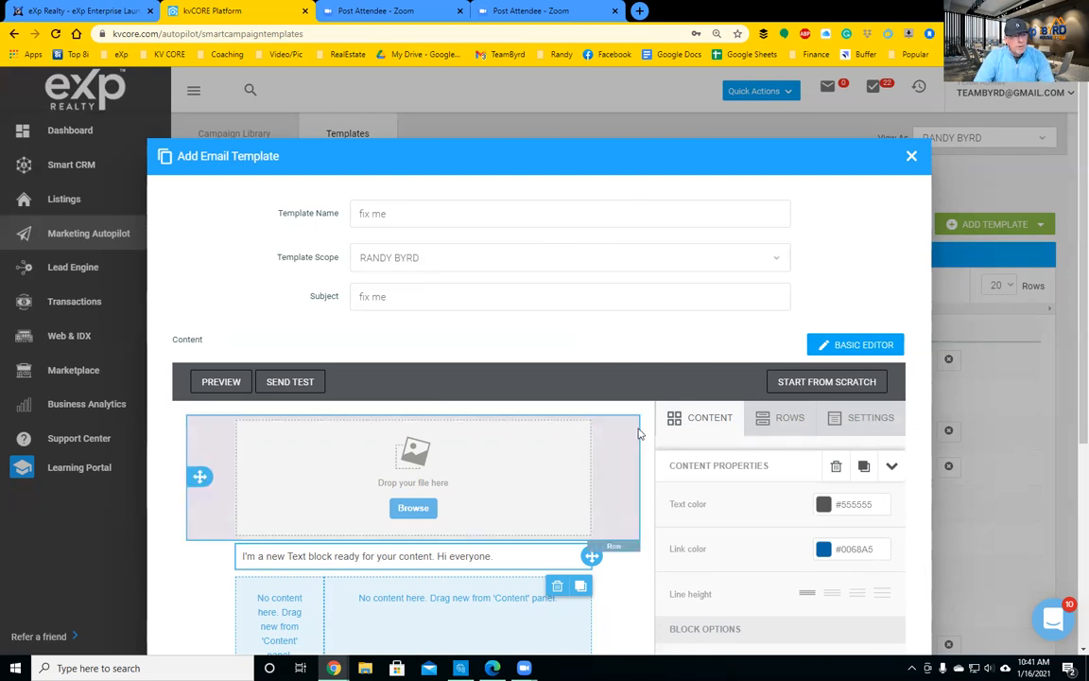
{"action": "scroll", "coordinate": [639, 426], "scroll_direction": "down", "scroll_amount": 3}
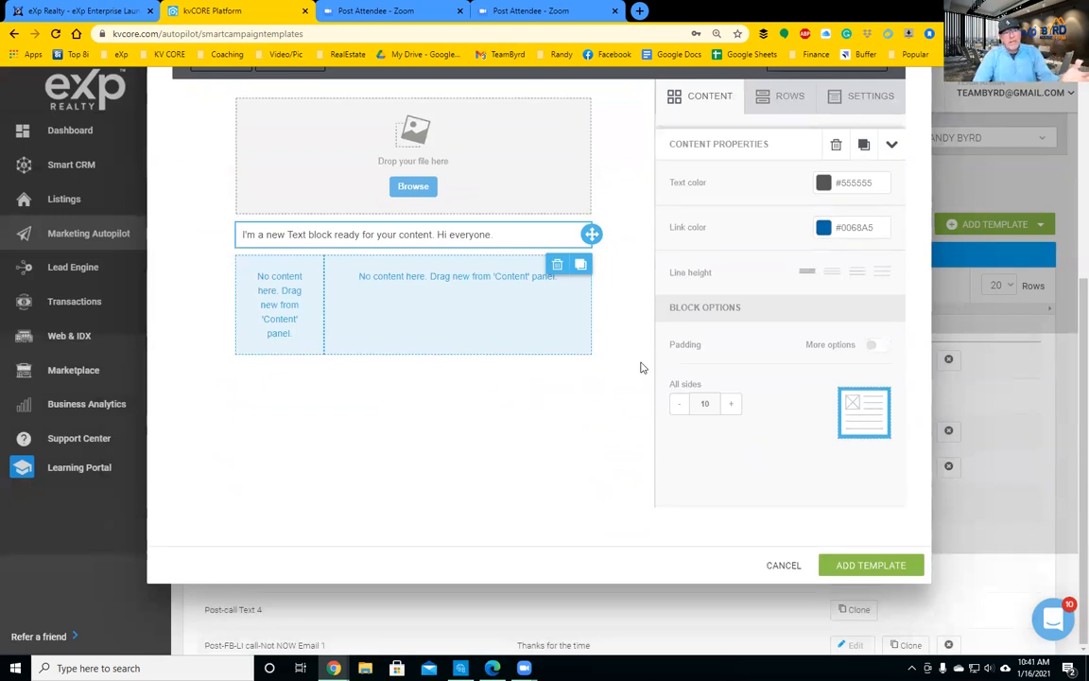
{"action": "left_click", "coordinate": [865, 566]}
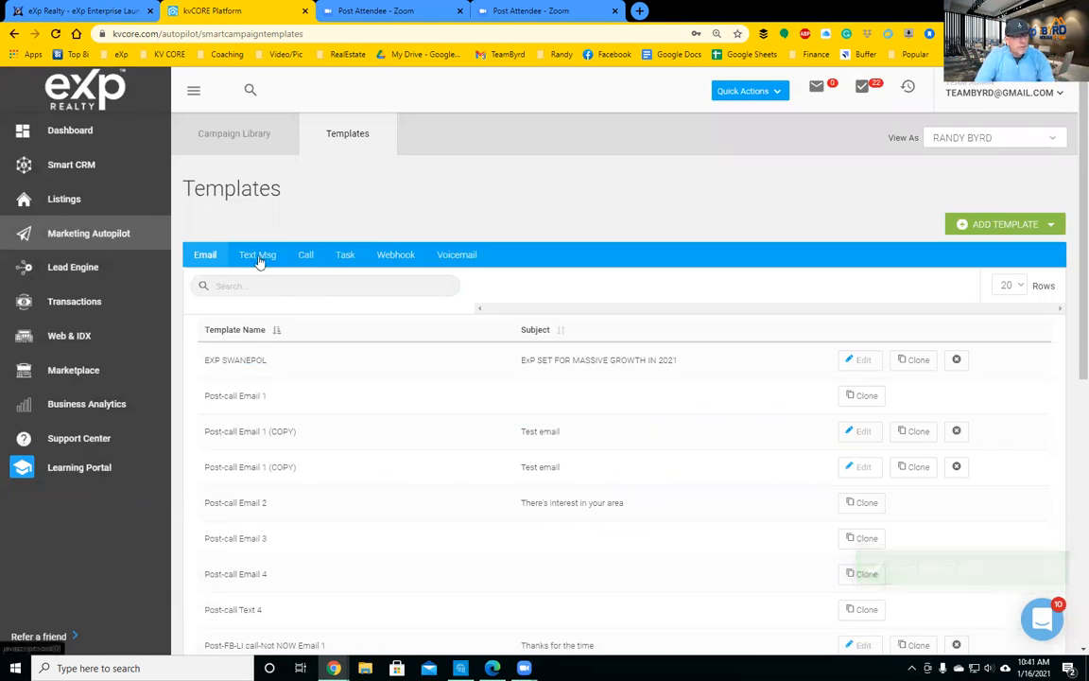
Start a new call template named "fix me" and enter "fix me." as its content
{"action": "left_click", "coordinate": [307, 255]}
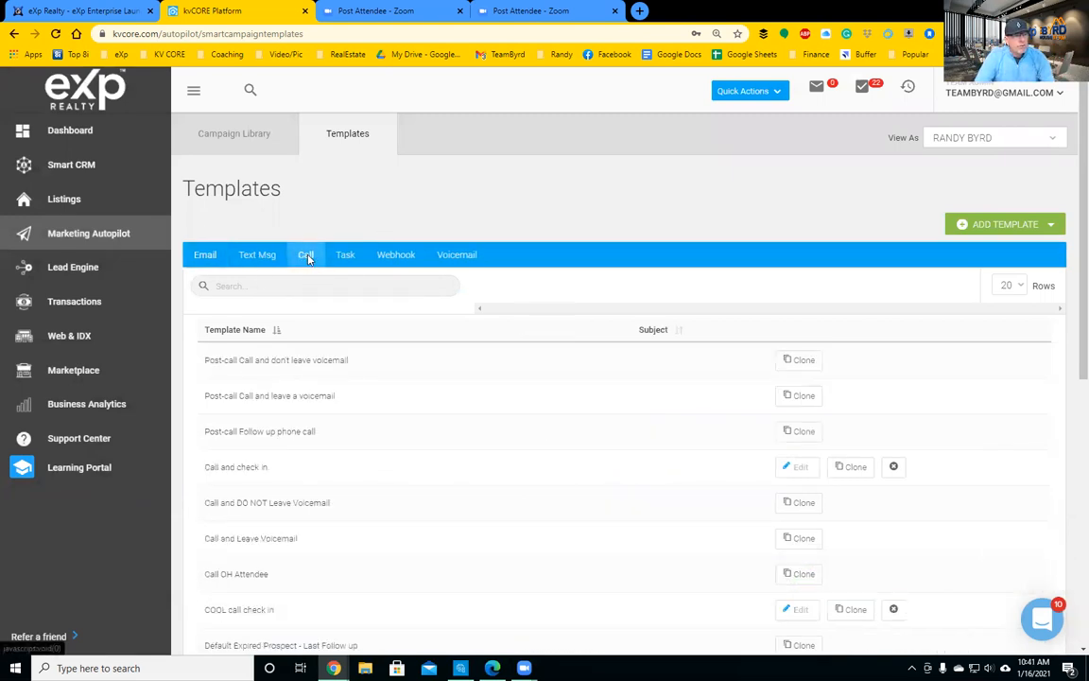
{"action": "left_click", "coordinate": [997, 224]}
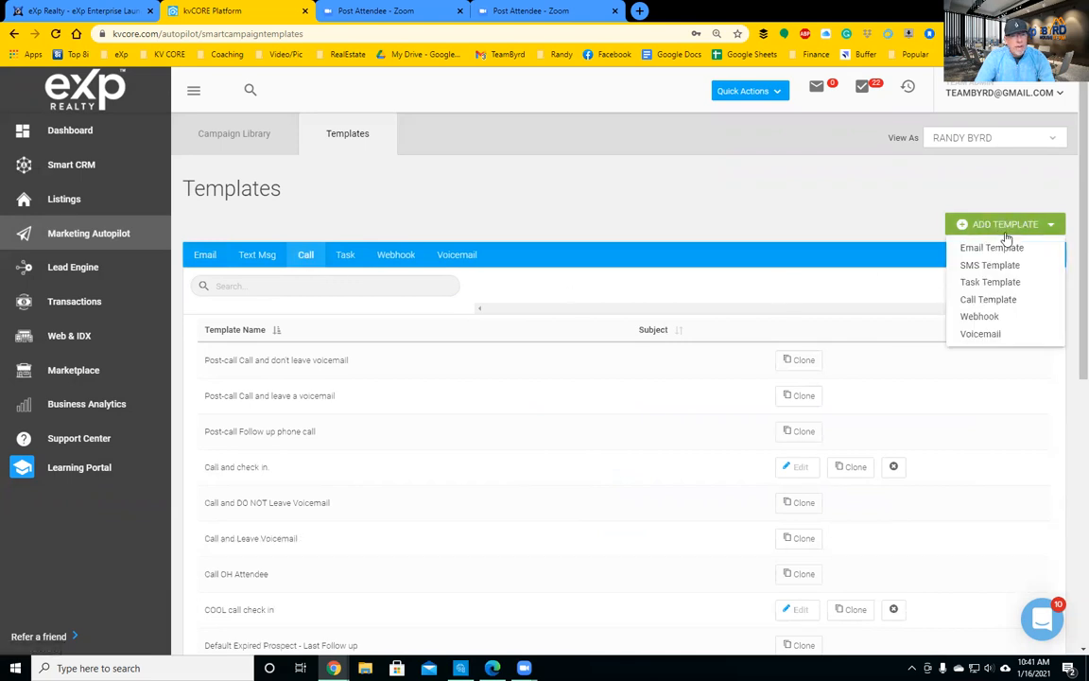
{"action": "left_click", "coordinate": [989, 302]}
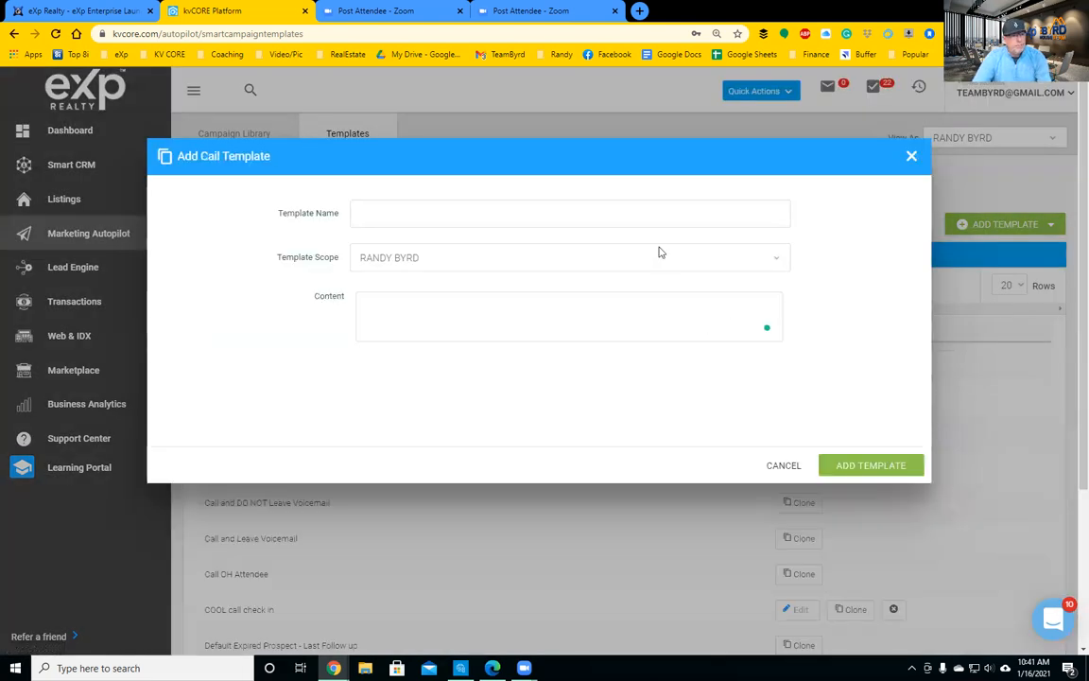
{"action": "left_click", "coordinate": [427, 217]}
{"action": "type", "text": "fix me"}
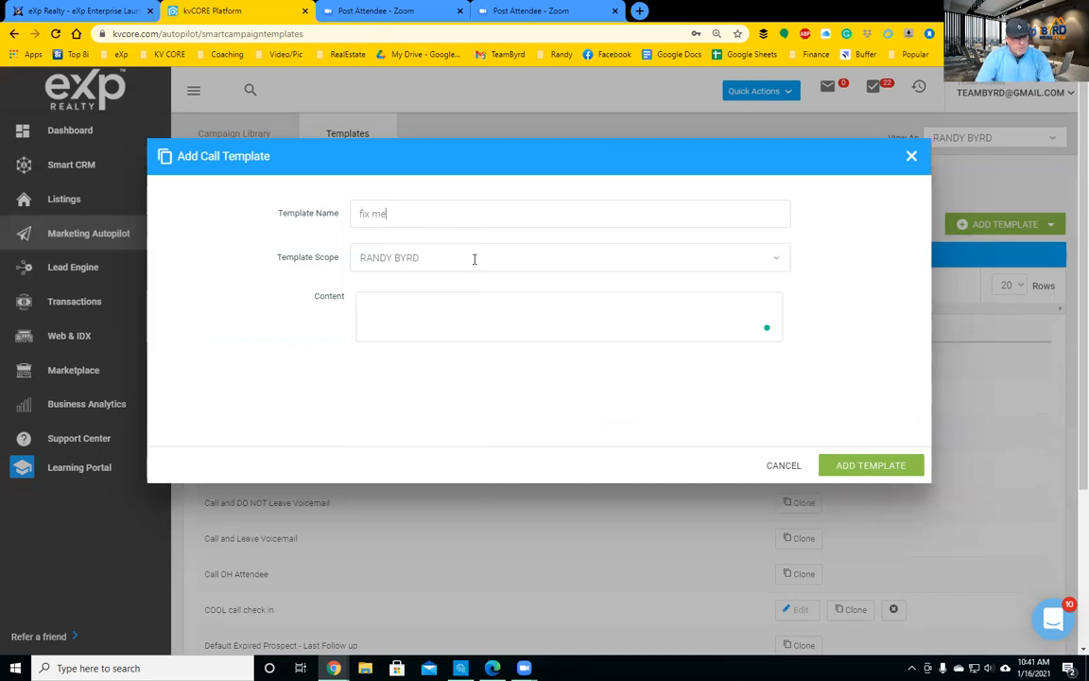
{"action": "left_click", "coordinate": [465, 307]}
{"action": "type", "text": "fix me."}
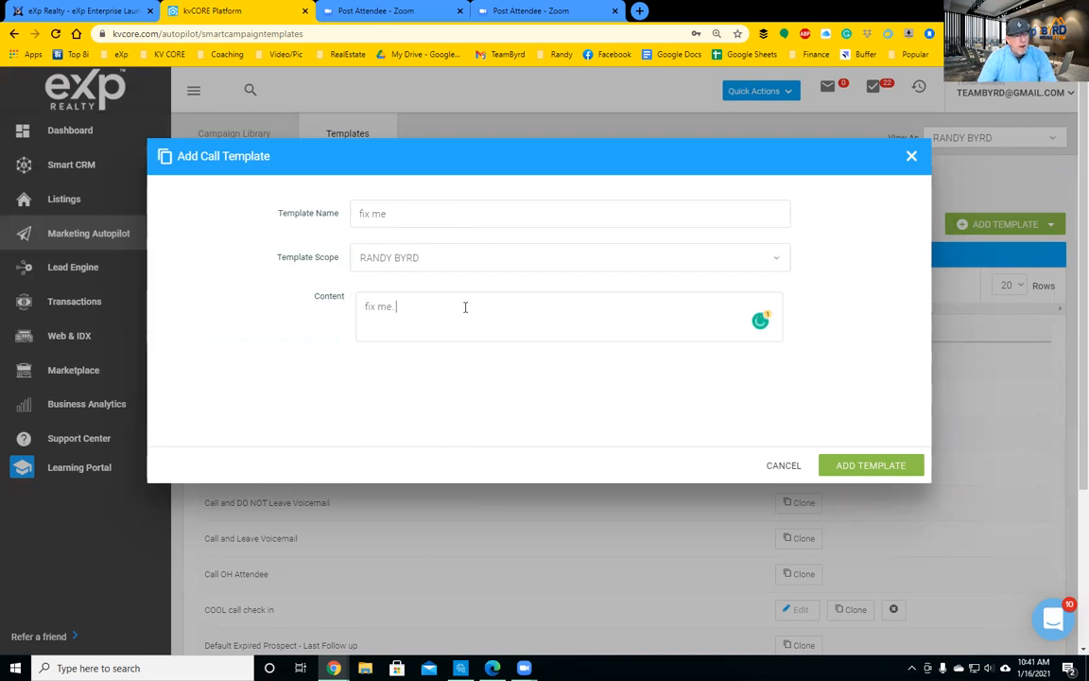
Paste the copied follow-up message after "fix me." in the call template's content
{"action": "right_click", "coordinate": [454, 310]}
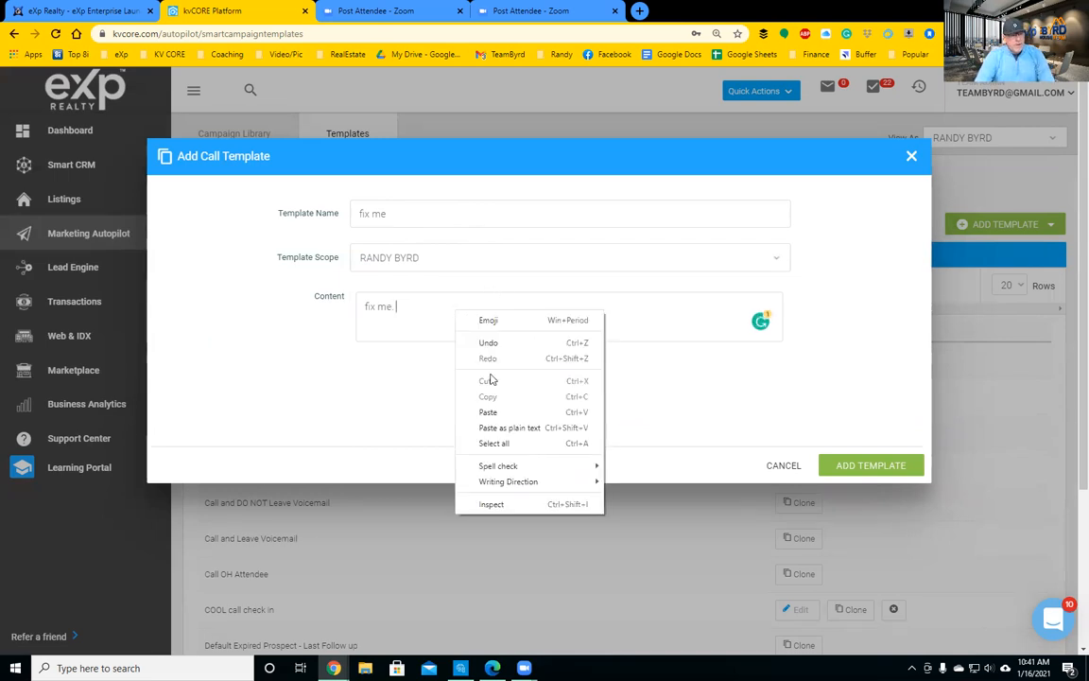
{"action": "left_click", "coordinate": [491, 412]}
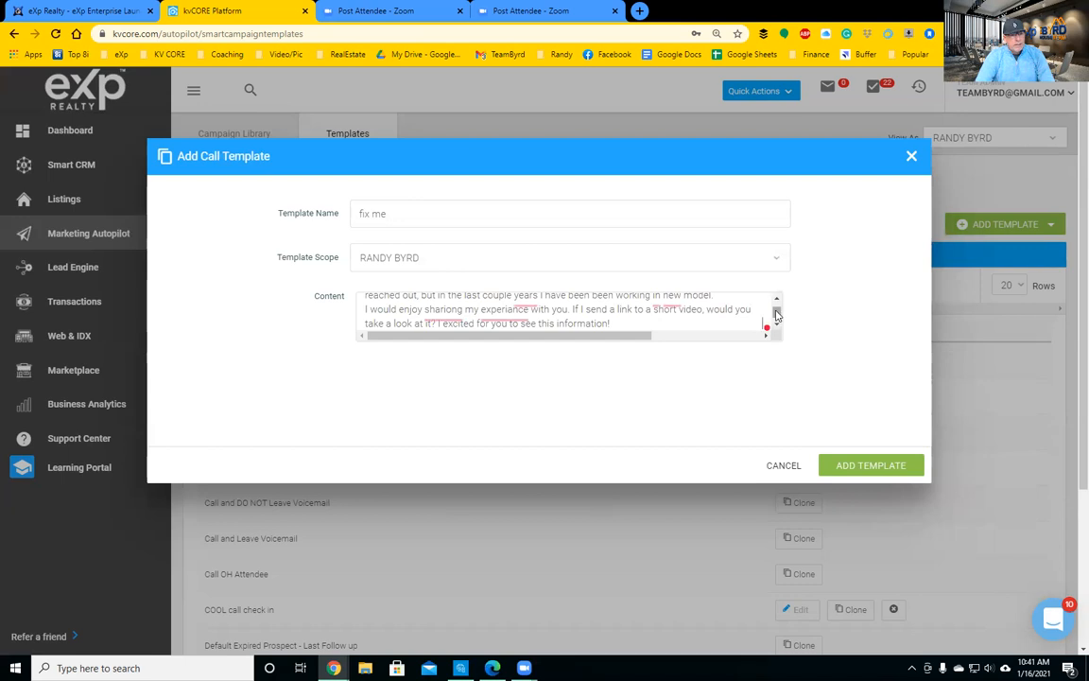
{"action": "left_click", "coordinate": [775, 304]}
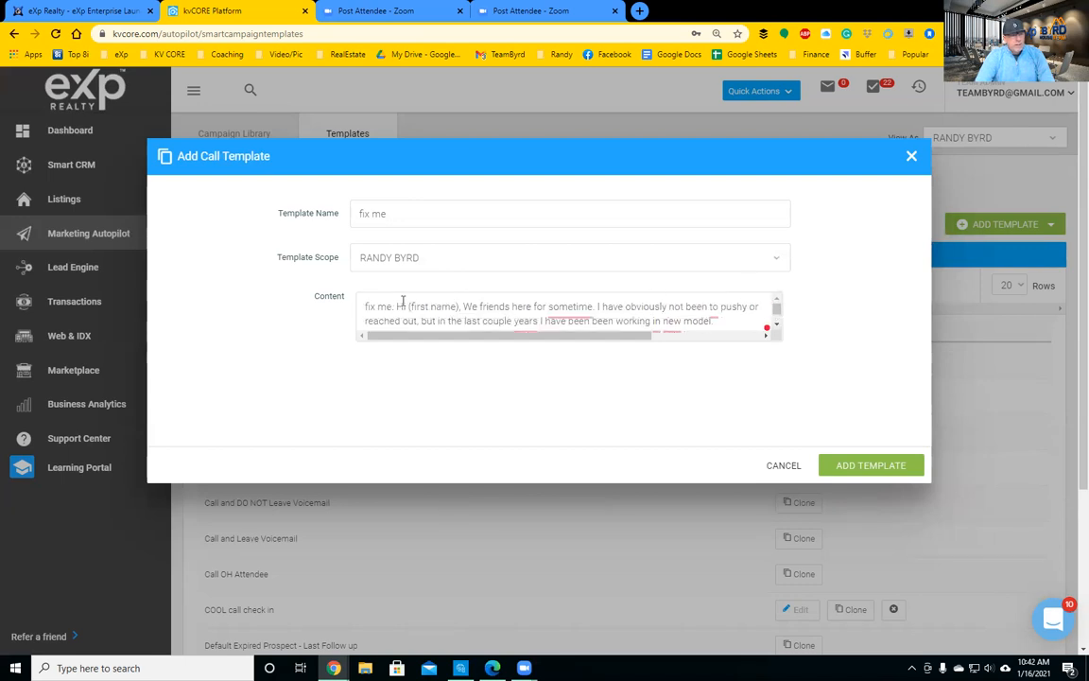
Correct the message's opening wording to "some time", "couple of years," and "the new model"
{"action": "mouse_move", "coordinate": [563, 309]}
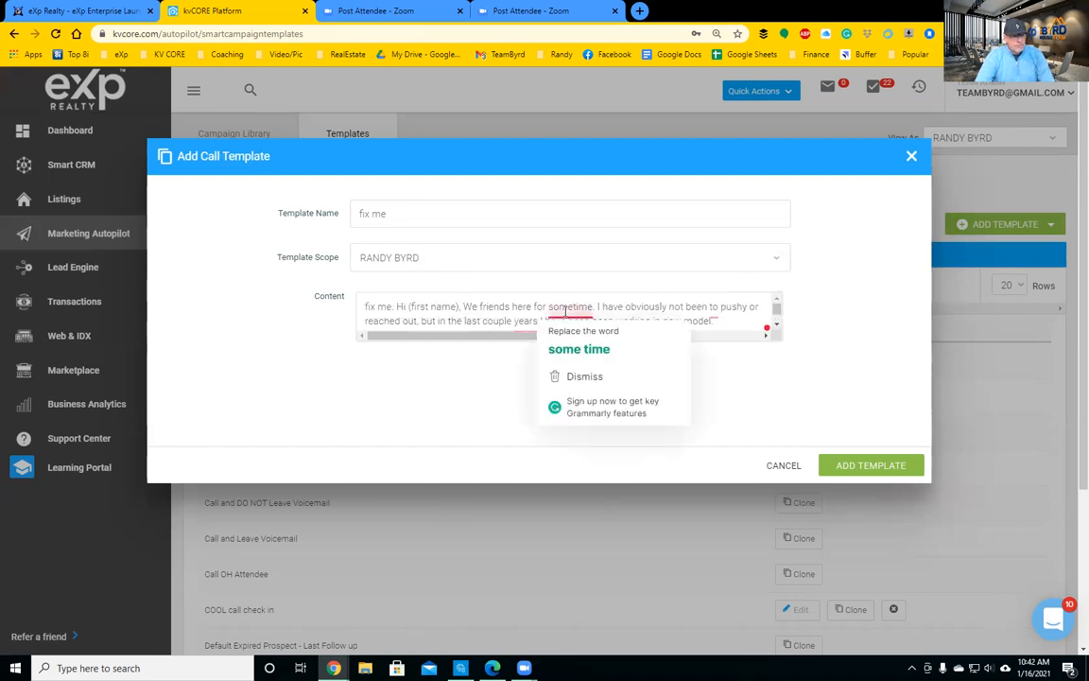
{"action": "left_click", "coordinate": [579, 349]}
{"action": "mouse_move", "coordinate": [525, 322]}
{"action": "left_click", "coordinate": [539, 382]}
{"action": "type", "text": ","}
{"action": "mouse_move", "coordinate": [667, 323]}
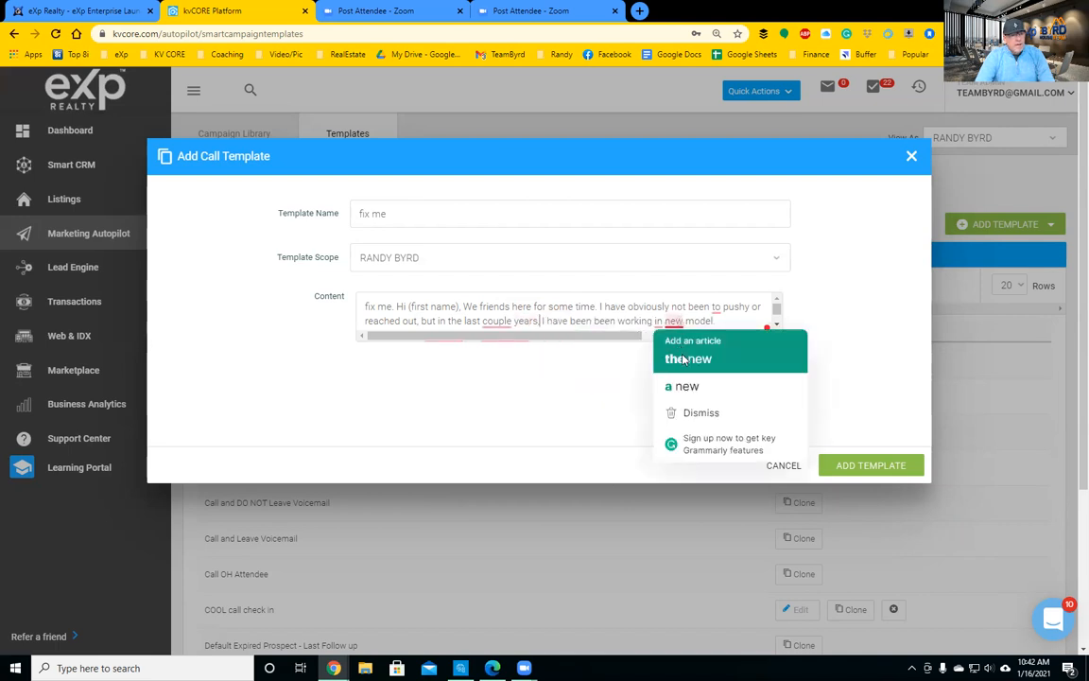
{"action": "left_click", "coordinate": [682, 358]}
{"action": "mouse_move", "coordinate": [498, 320]}
{"action": "left_click", "coordinate": [515, 355]}
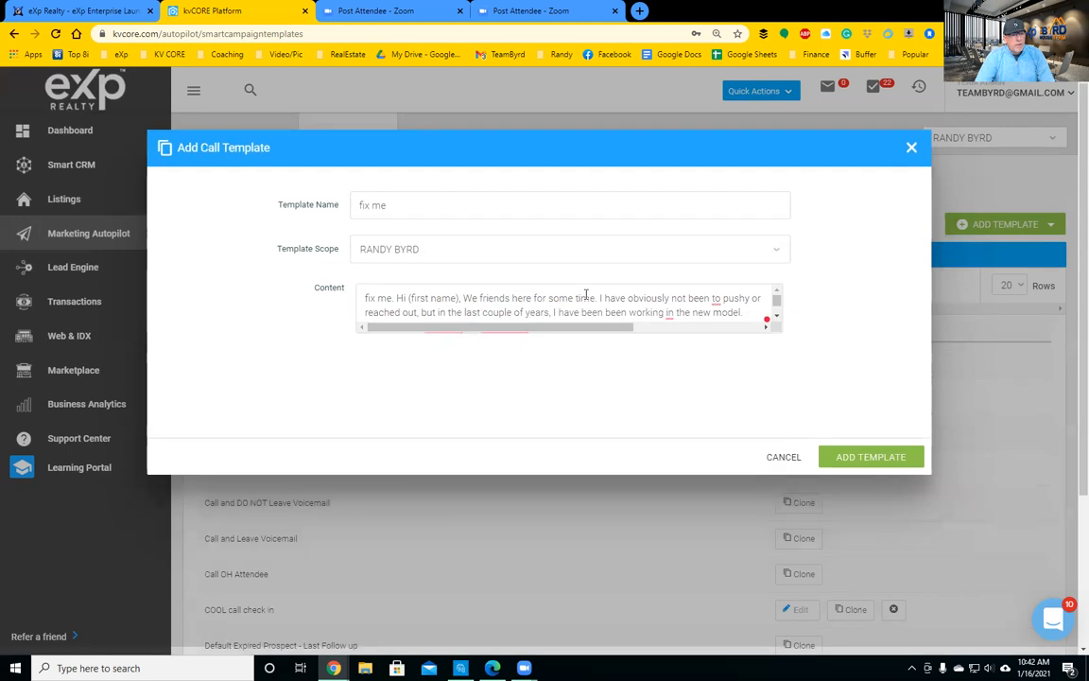
Correct the misspelled words in the message's second paragraph to "experience" and "sharing"
{"action": "scroll", "coordinate": [556, 234], "scroll_direction": "down", "scroll_amount": 2}
{"action": "scroll", "coordinate": [557, 233], "scroll_direction": "up", "scroll_amount": 1}
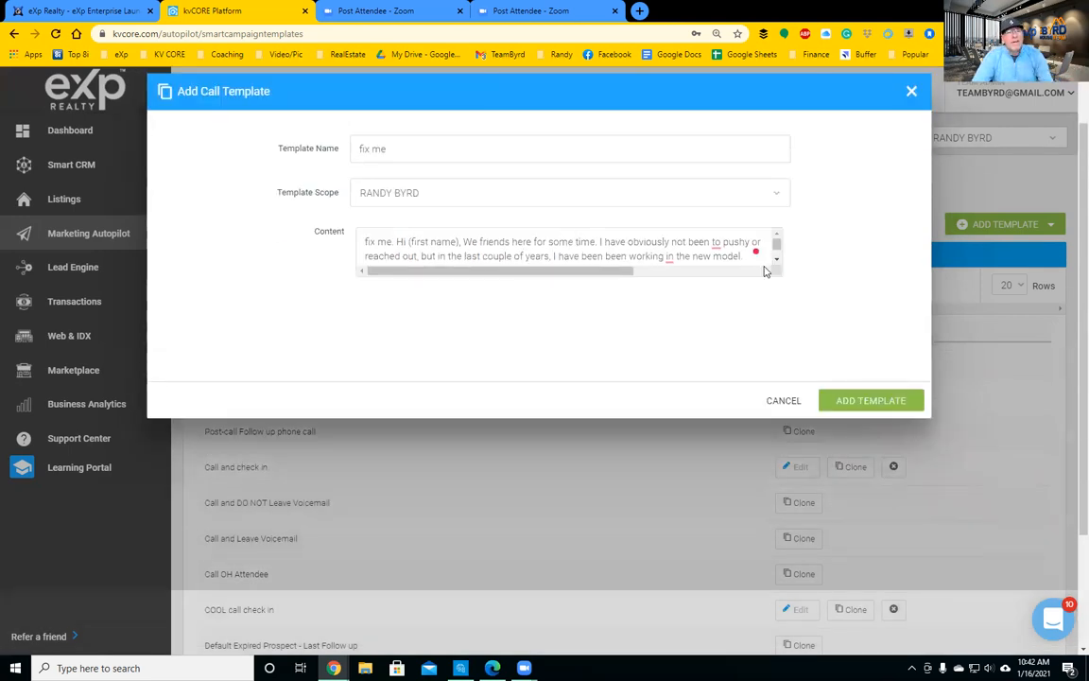
{"action": "scroll", "coordinate": [771, 269], "scroll_direction": "down", "scroll_amount": 3}
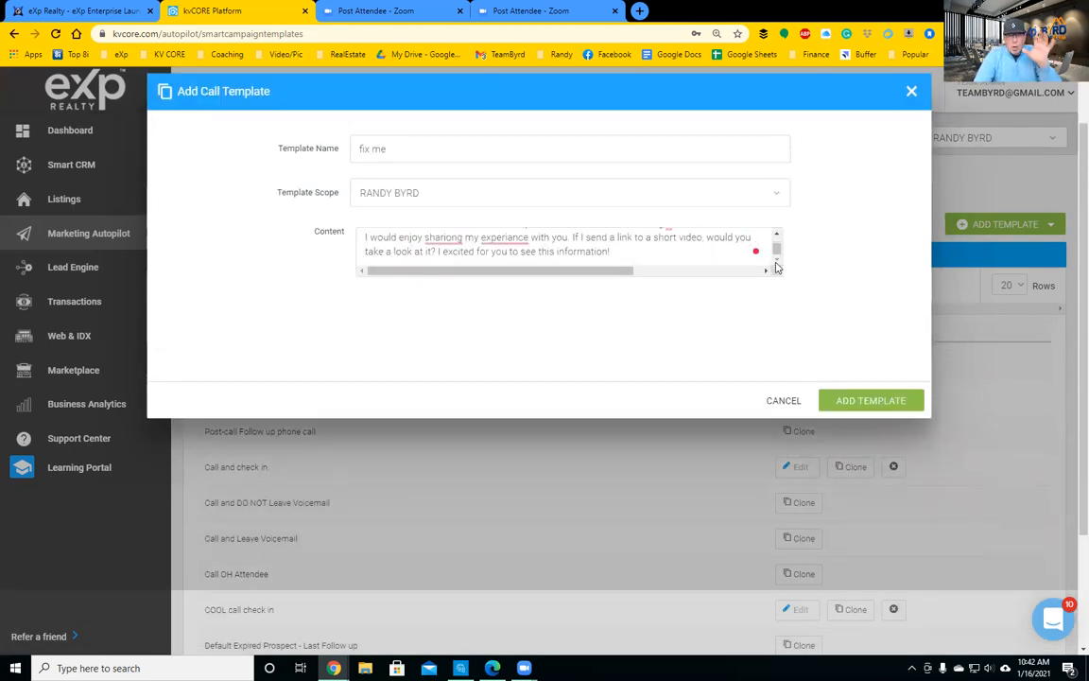
{"action": "mouse_move", "coordinate": [504, 238]}
{"action": "left_click", "coordinate": [511, 261]}
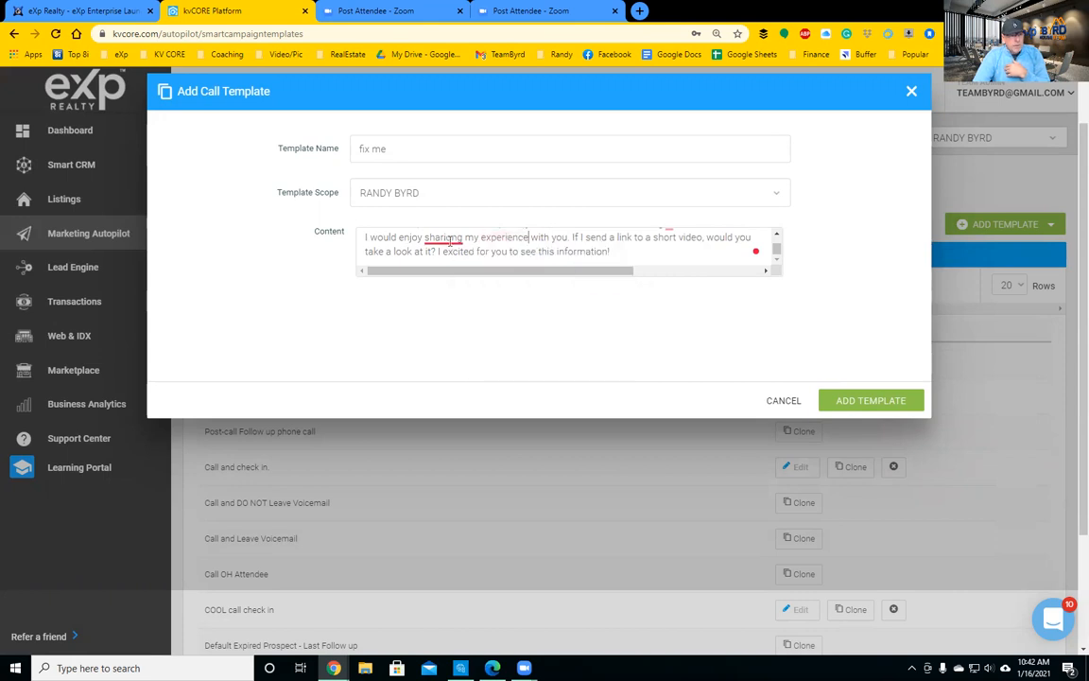
{"action": "mouse_move", "coordinate": [450, 238]}
{"action": "left_click", "coordinate": [452, 261]}
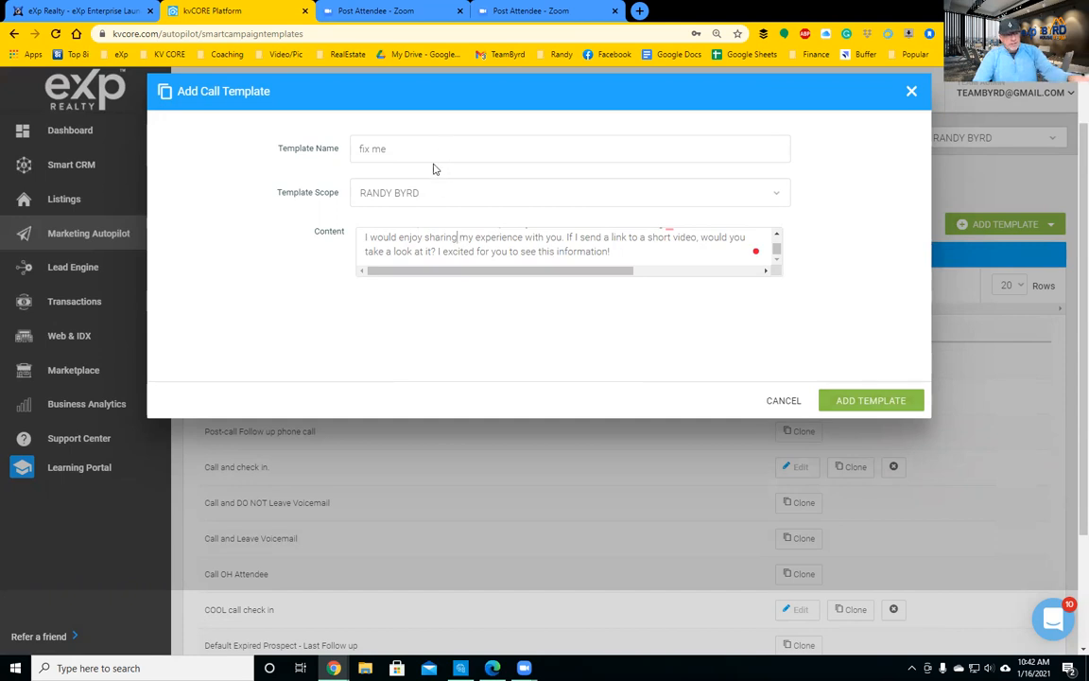
Cut the whole corrected message, paste it back into the content, and add the call template to the library
{"action": "left_click_drag", "start_coordinate": [685, 253], "coordinate": [335, 216]}
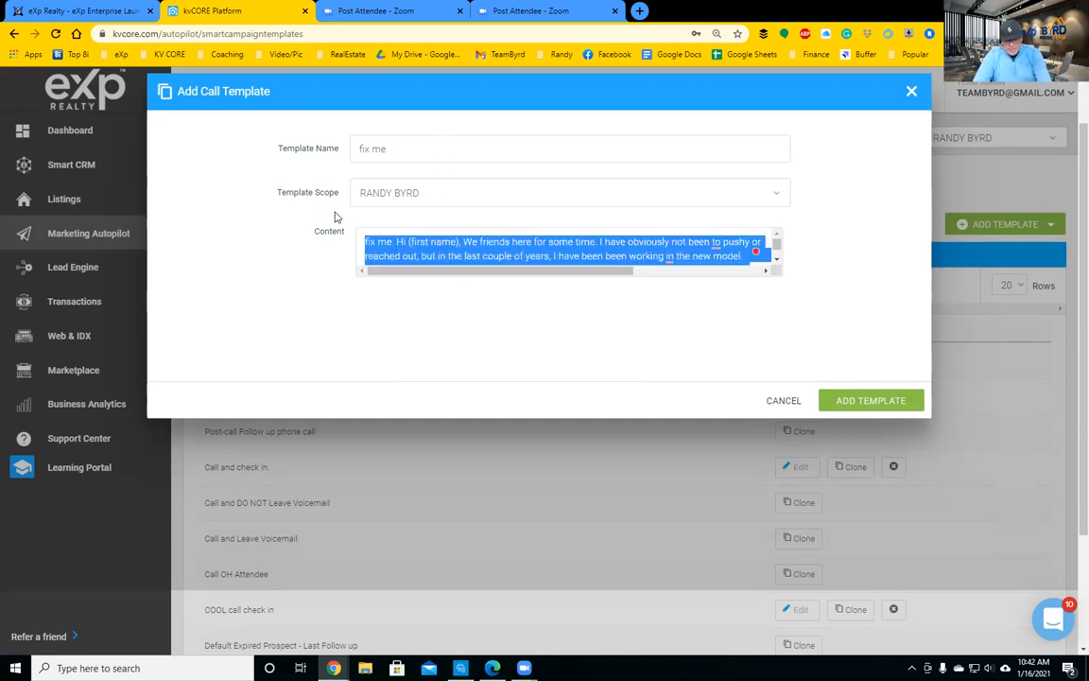
{"action": "right_click", "coordinate": [433, 247]}
{"action": "left_click", "coordinate": [527, 281]}
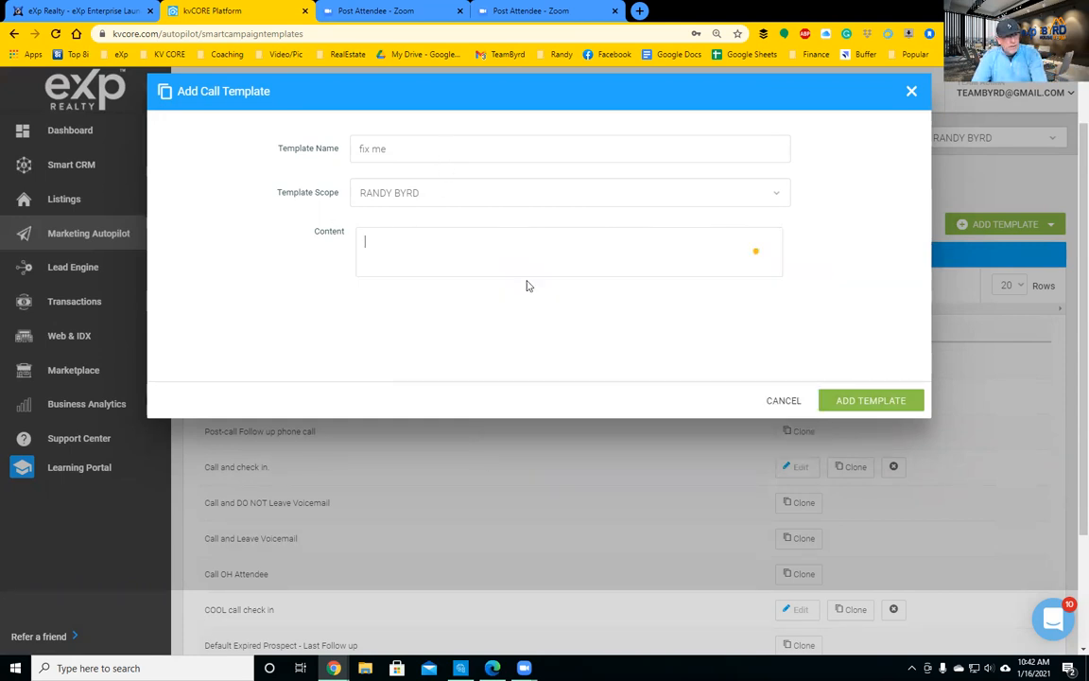
{"action": "right_click", "coordinate": [455, 252]}
{"action": "left_click", "coordinate": [503, 352]}
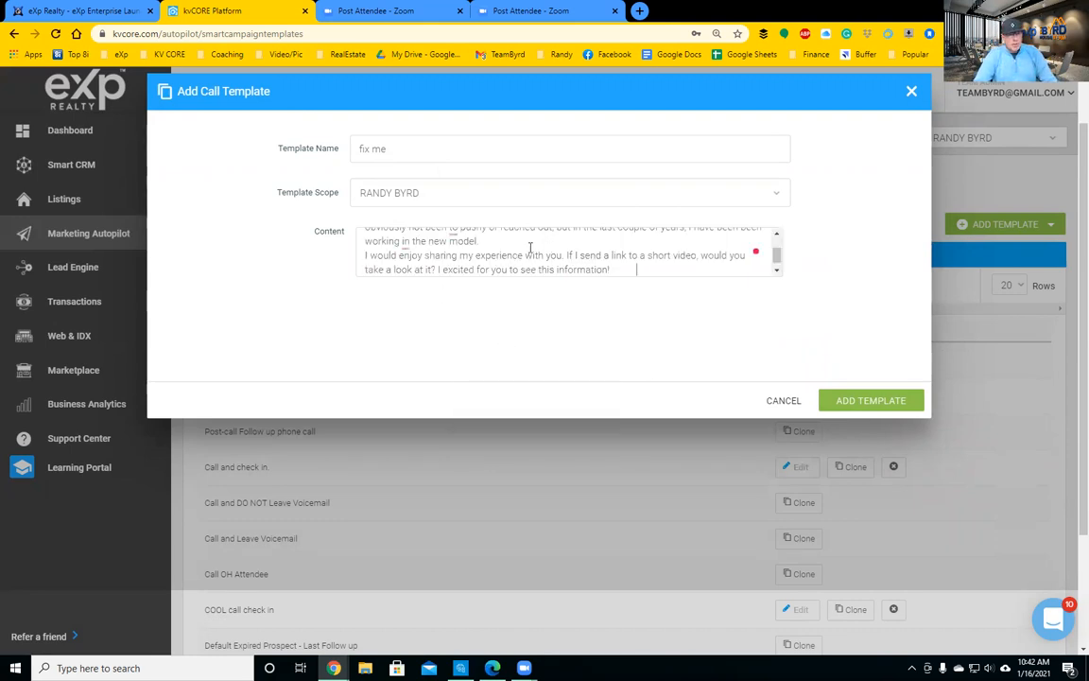
{"action": "left_click", "coordinate": [868, 403]}
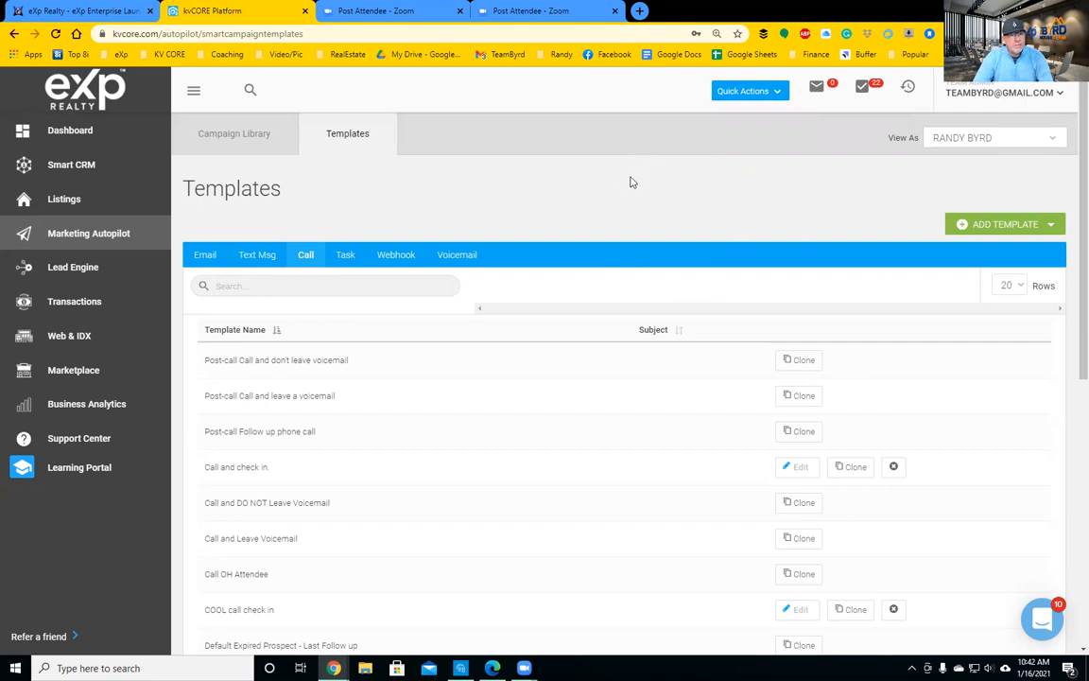
Search the email templates for "fix me" and review the "fix me" template's layout, closing it without saving
{"action": "left_click", "coordinate": [203, 253]}
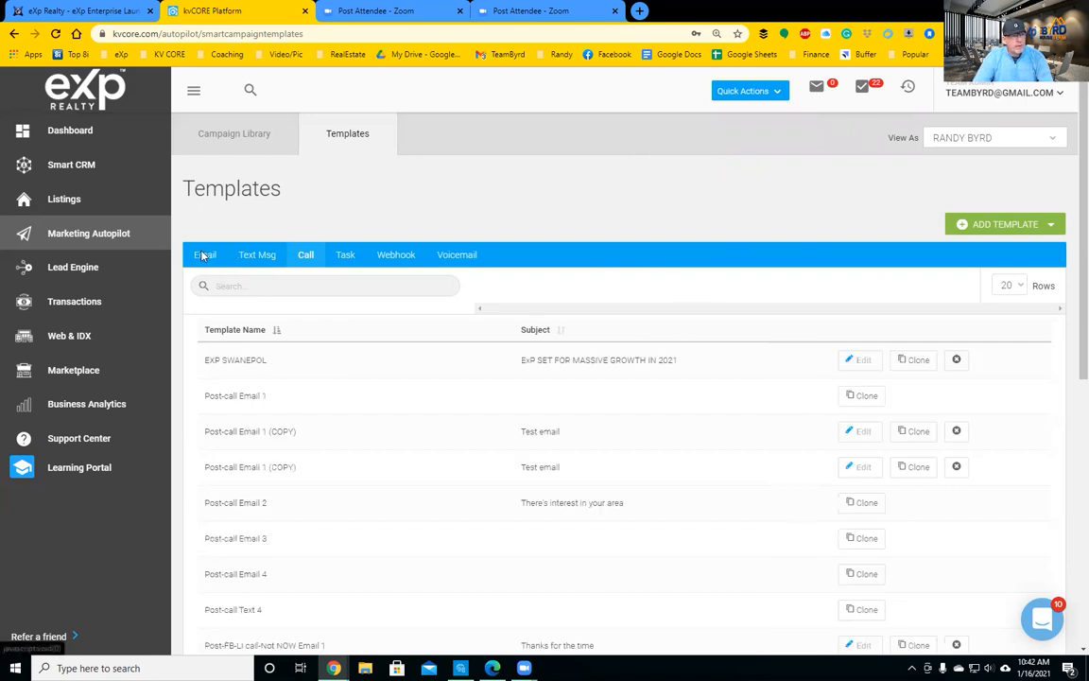
{"action": "left_click", "coordinate": [289, 284]}
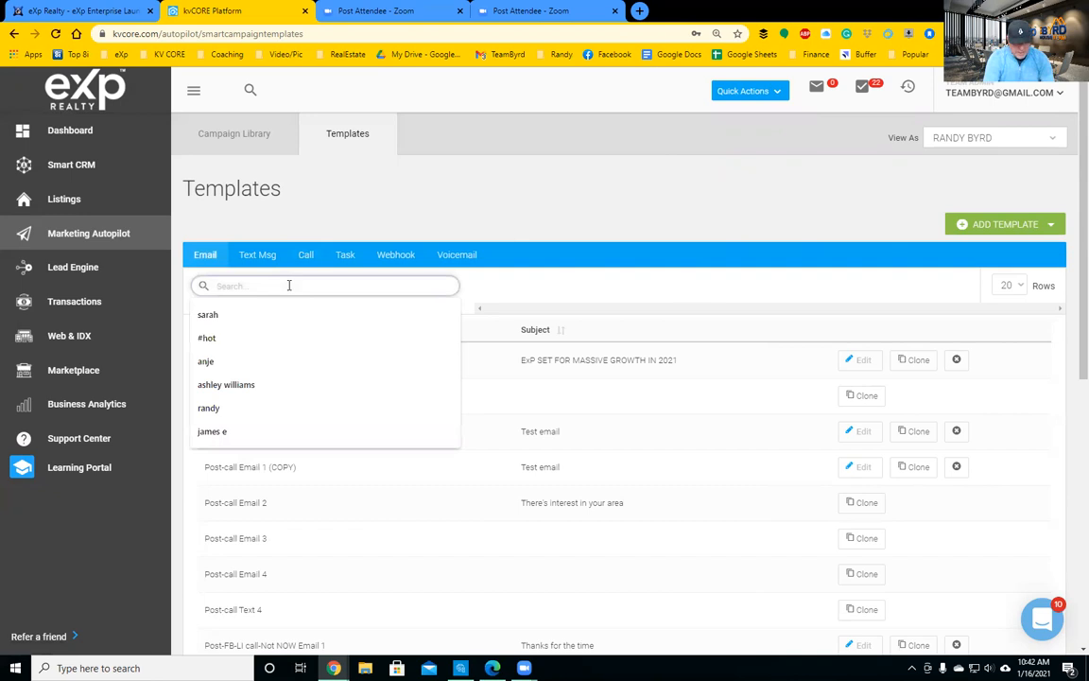
{"action": "type", "text": "fix me"}
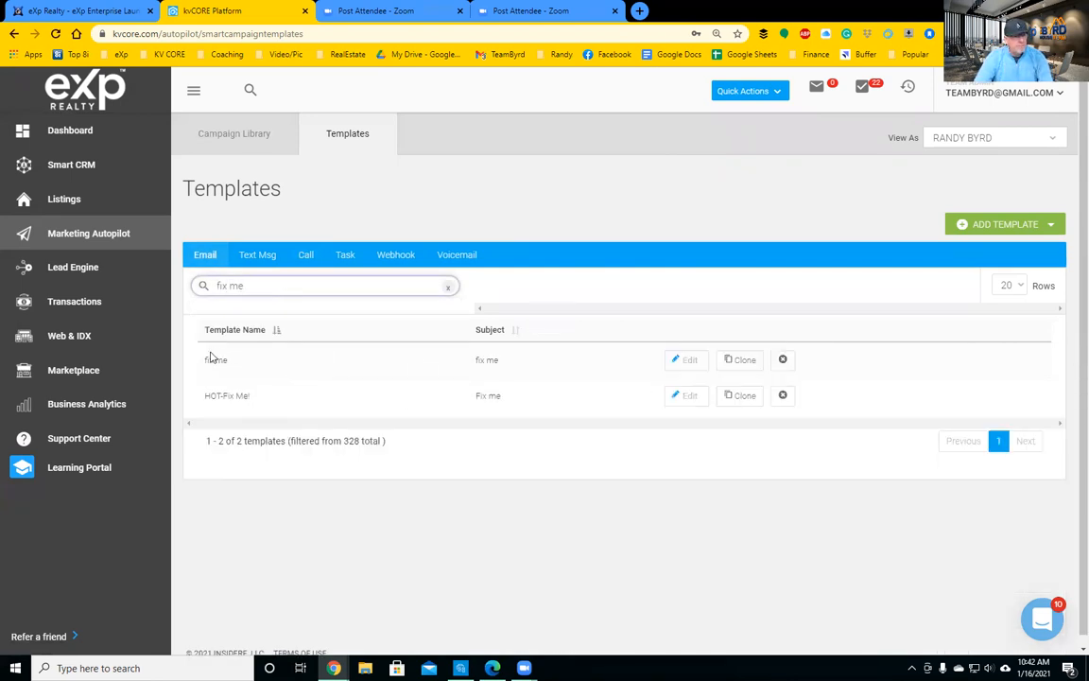
{"action": "left_click", "coordinate": [687, 363]}
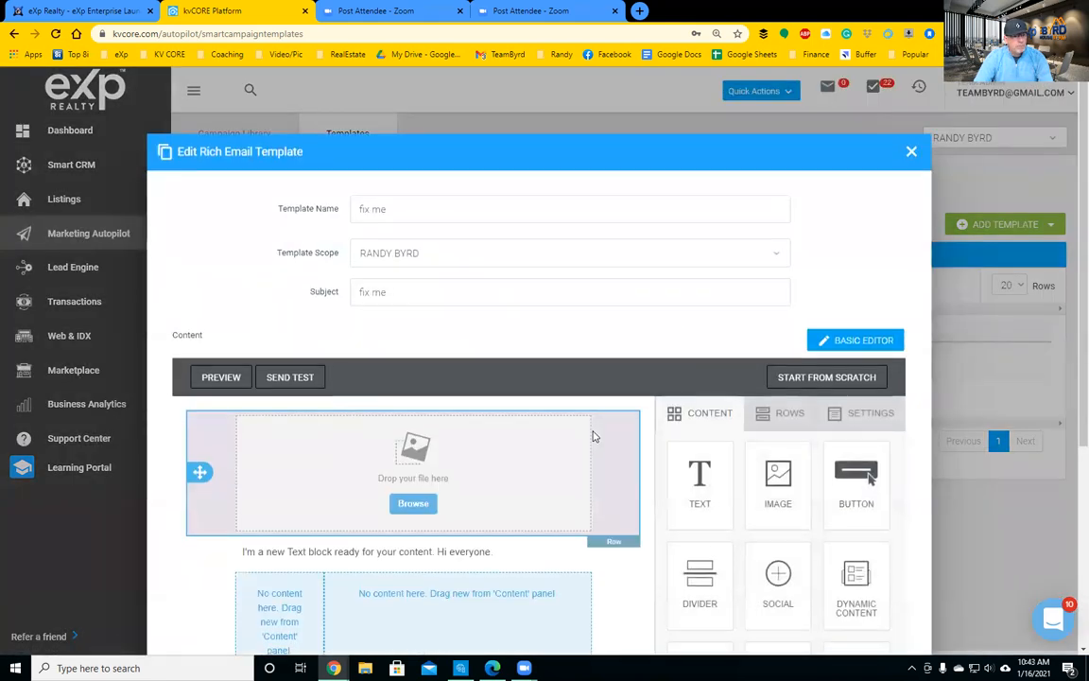
{"action": "scroll", "coordinate": [594, 436], "scroll_direction": "down", "scroll_amount": 3}
{"action": "scroll", "coordinate": [829, 377], "scroll_direction": "down", "scroll_amount": 3}
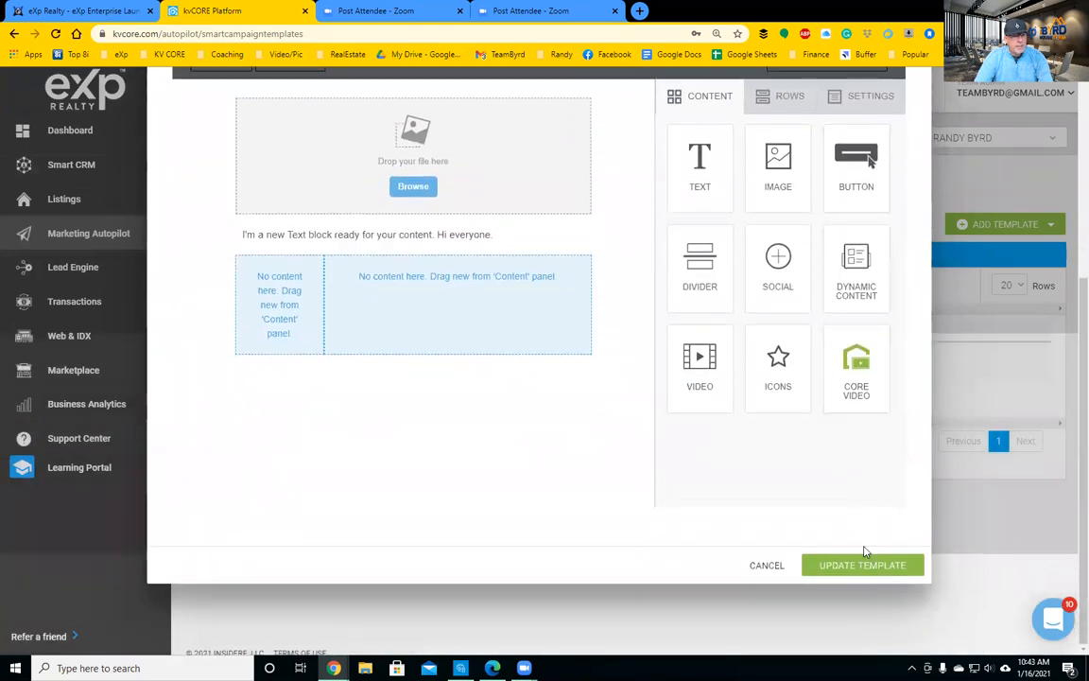
{"action": "left_click", "coordinate": [796, 565]}
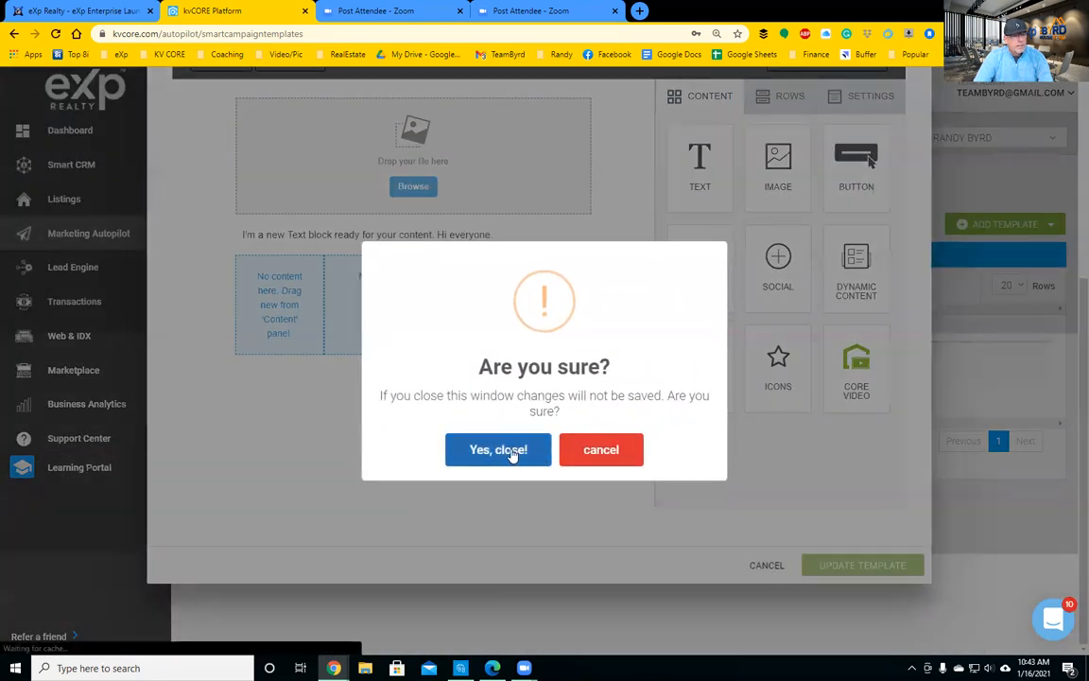
{"action": "left_click", "coordinate": [513, 452]}
Review the "Fix me Hot" text message template's content and close it without changes
{"action": "left_click", "coordinate": [264, 257]}
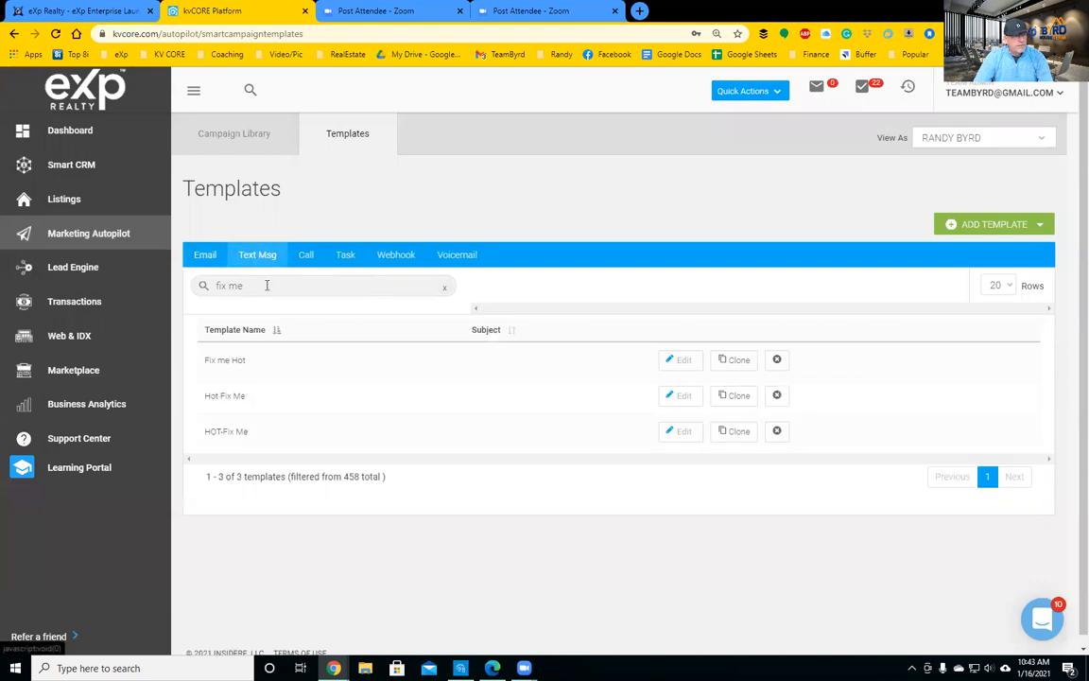
{"action": "left_click", "coordinate": [267, 286]}
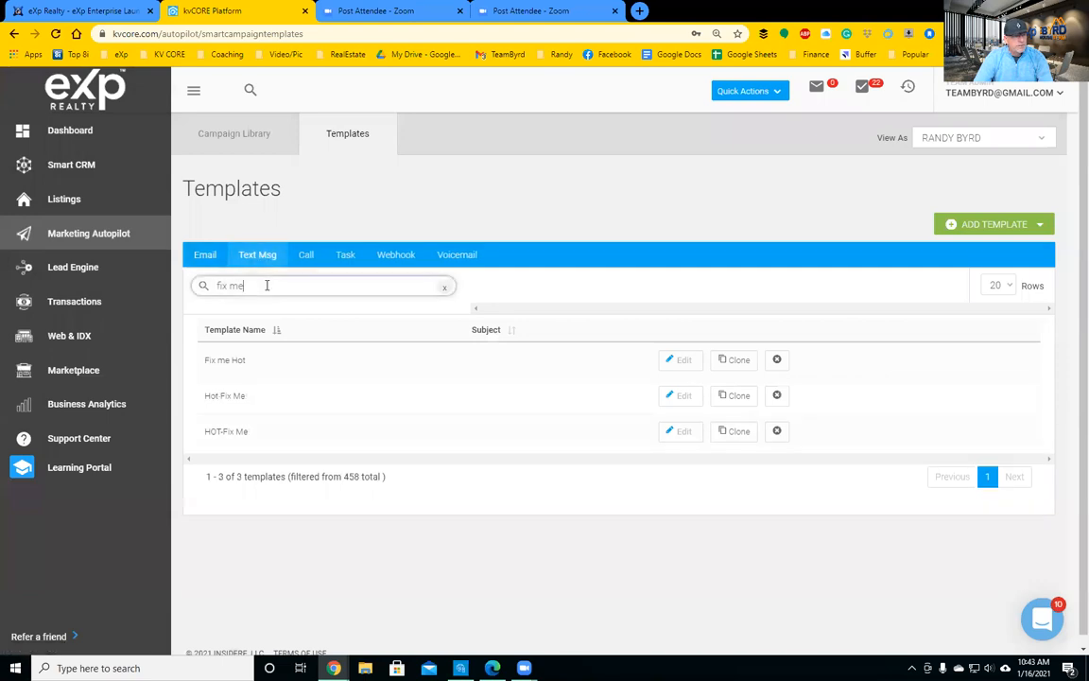
{"action": "left_click", "coordinate": [680, 362]}
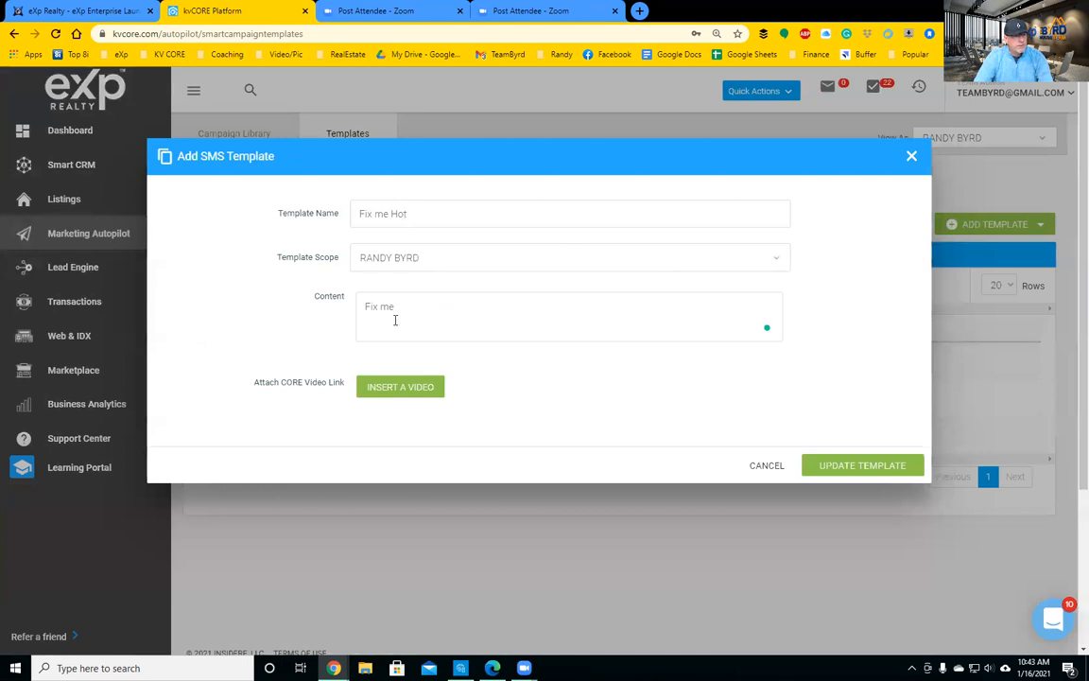
{"action": "left_click", "coordinate": [960, 148]}
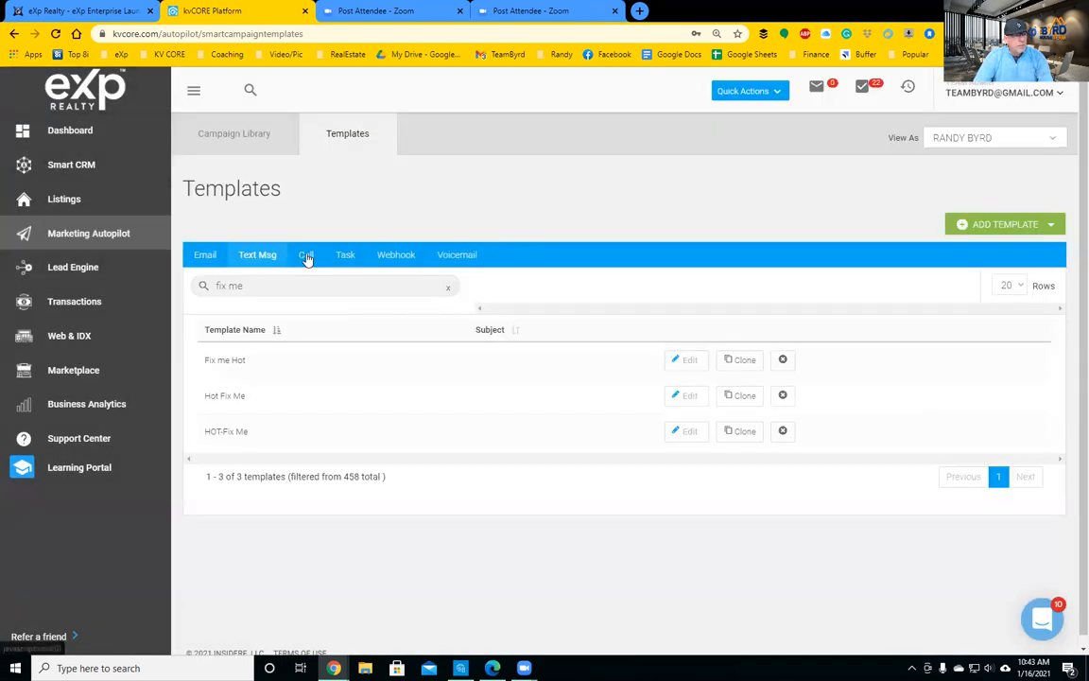
Review the "fix me" call template's saved content and cancel out of it
{"action": "left_click", "coordinate": [306, 255]}
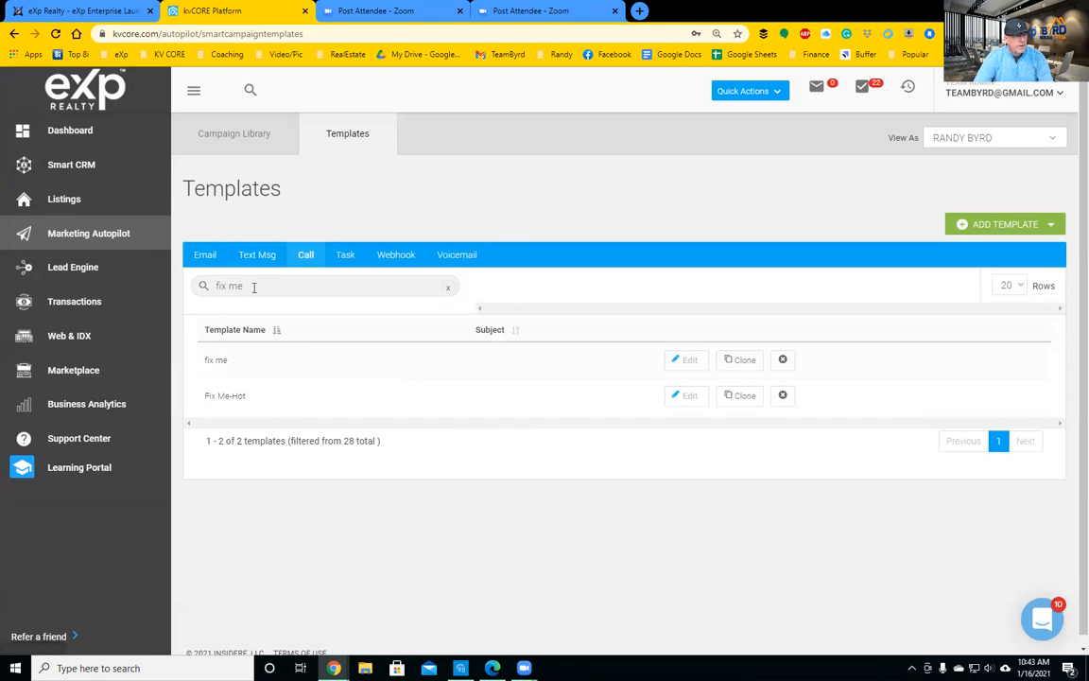
{"action": "left_click", "coordinate": [686, 361]}
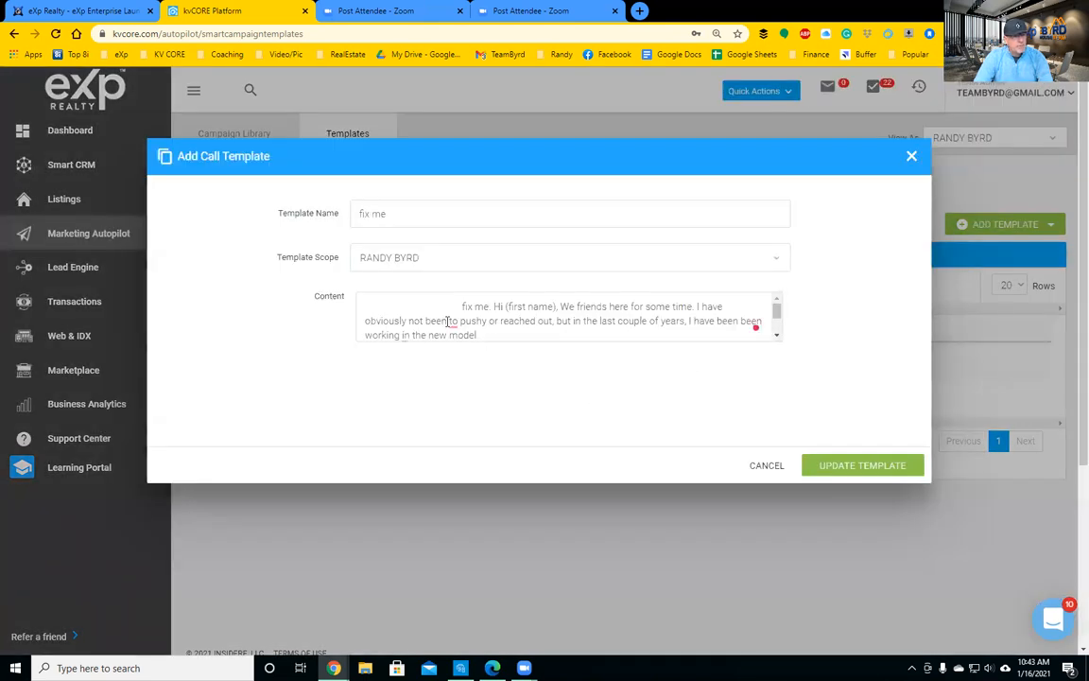
{"action": "left_click", "coordinate": [767, 465]}
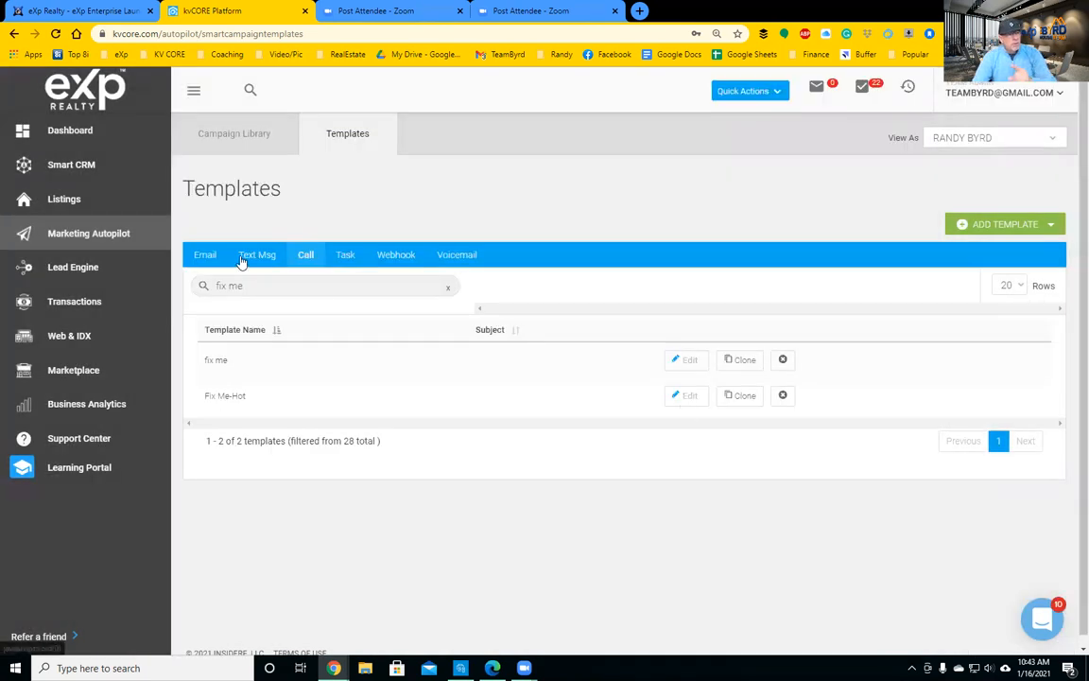
Search the campaign library for "fix me" and open the "FIX ME HOT-Agent 8 day Follow up-90 days" campaign
{"action": "left_click", "coordinate": [241, 136]}
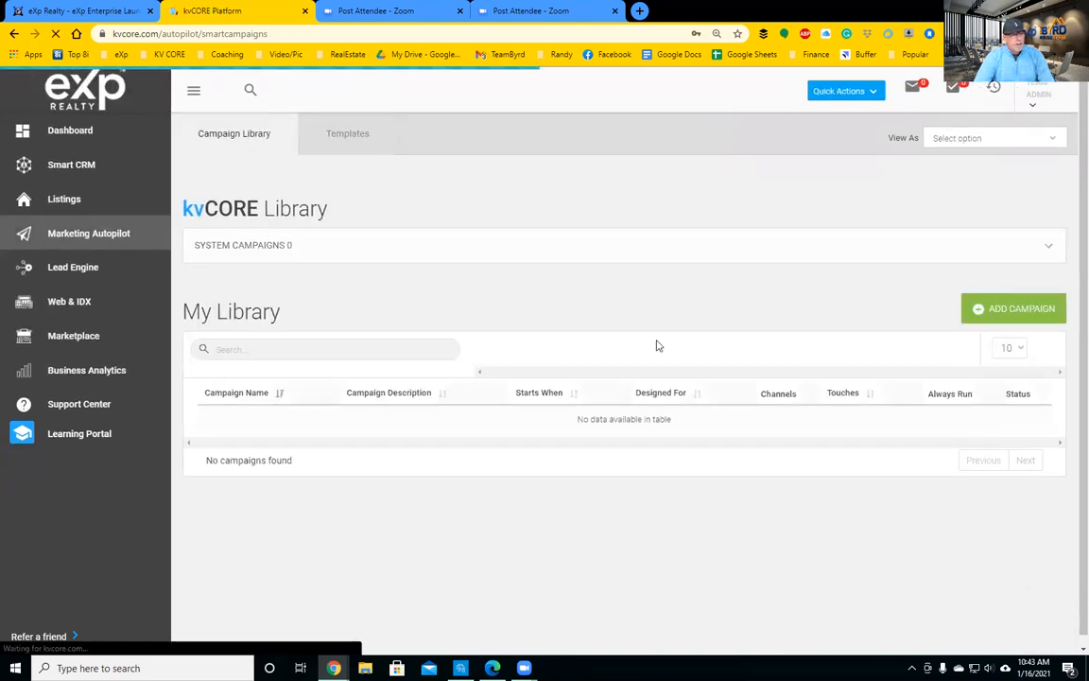
{"action": "left_click", "coordinate": [328, 350]}
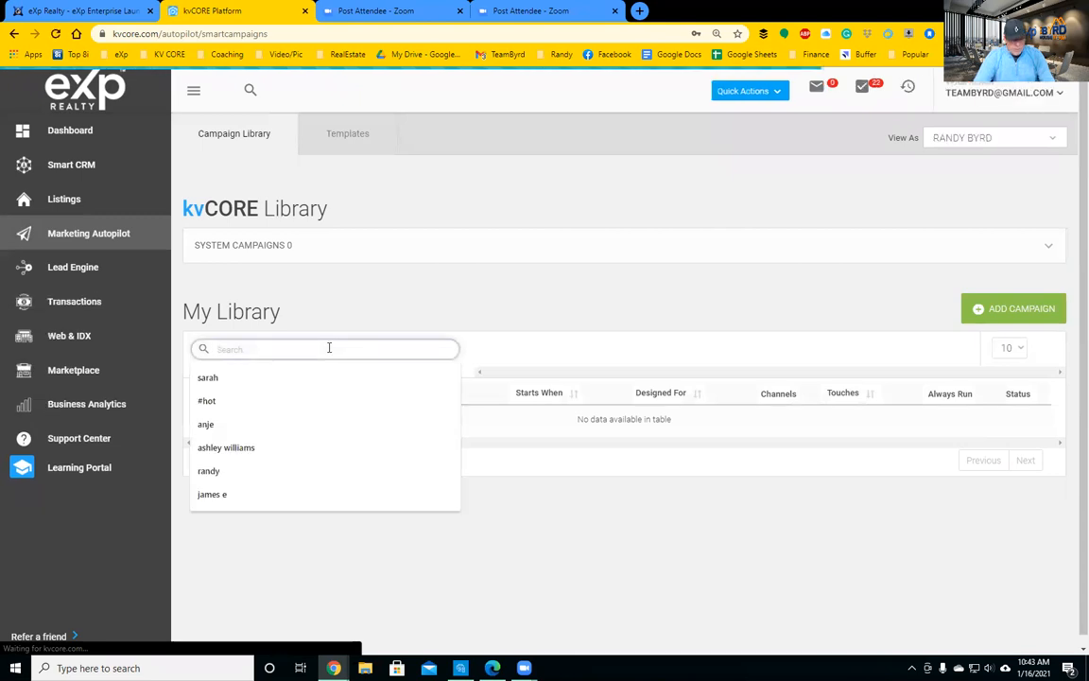
{"action": "type", "text": "fix me"}
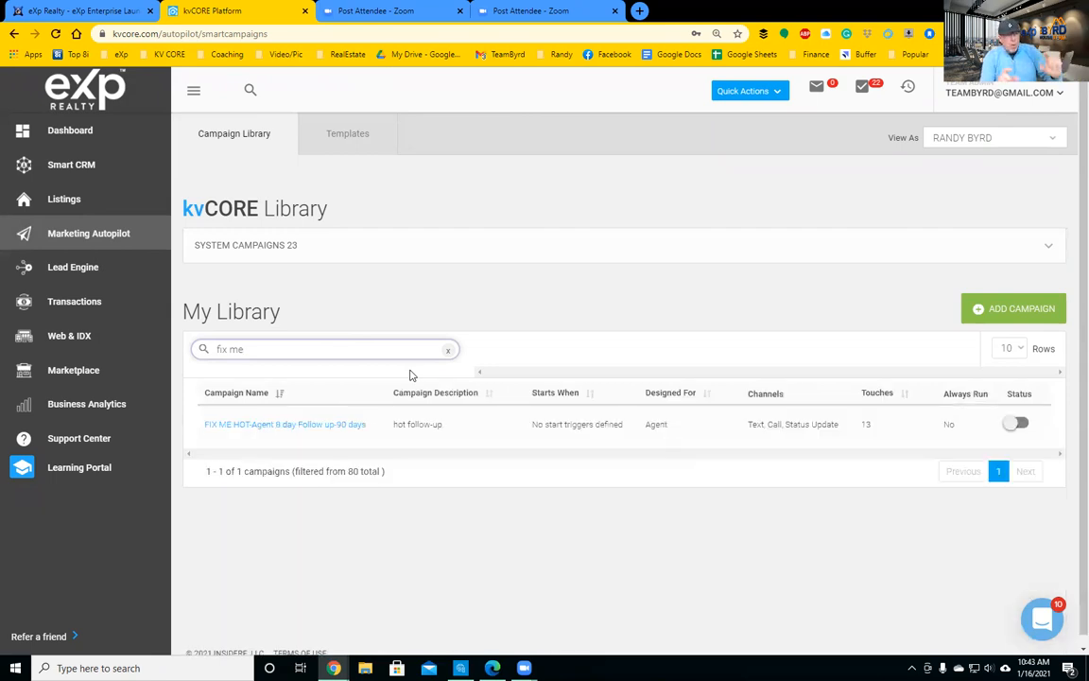
{"action": "left_click", "coordinate": [279, 427]}
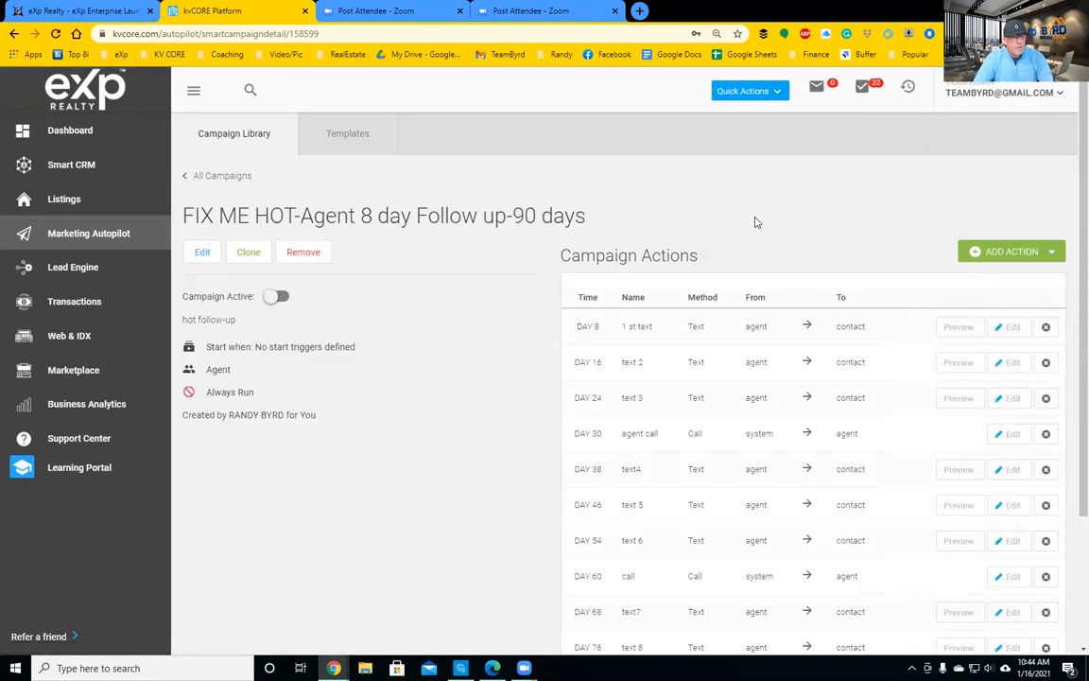
Return to all campaigns, search My Library for "hot", and look through the matching campaigns
{"action": "left_click", "coordinate": [217, 177]}
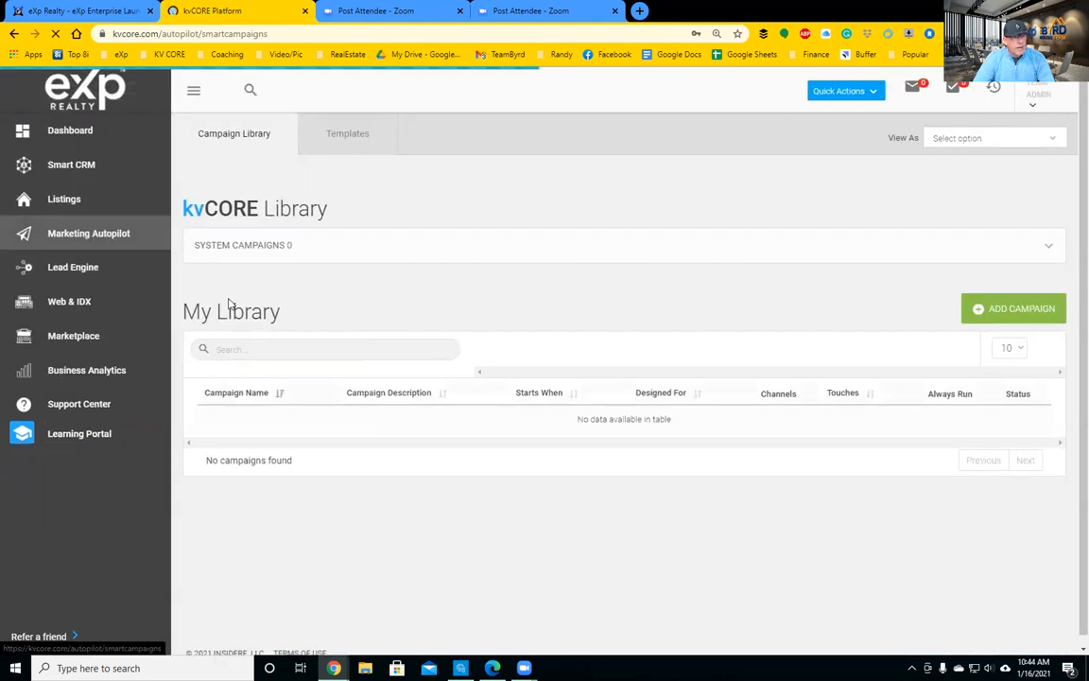
{"action": "left_click", "coordinate": [266, 348]}
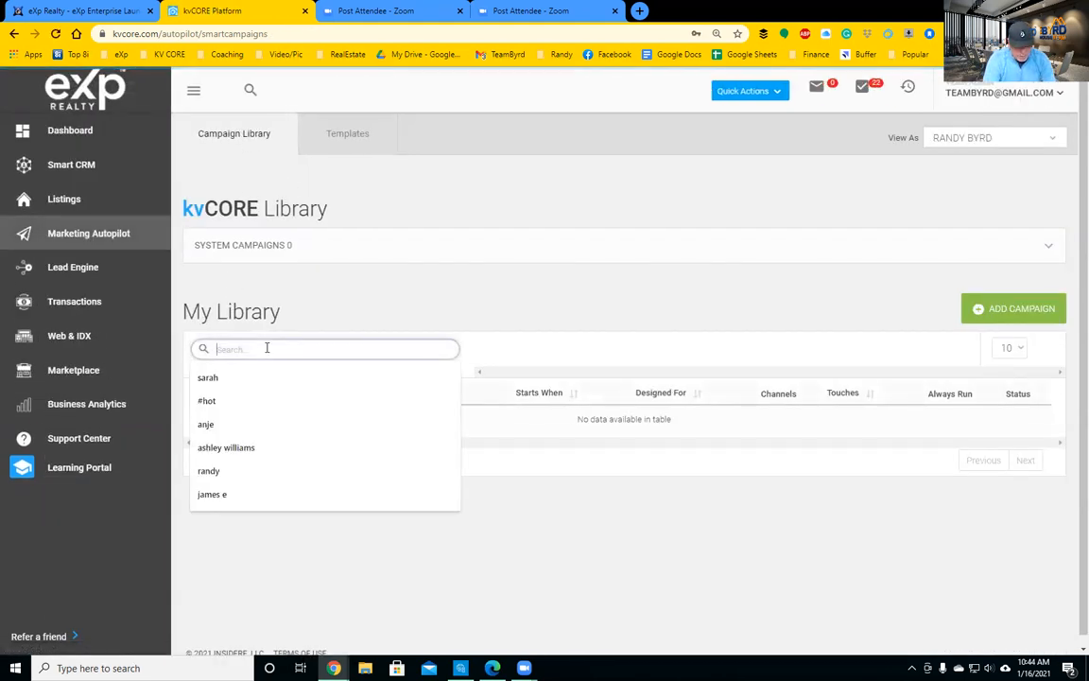
{"action": "type", "text": "hot"}
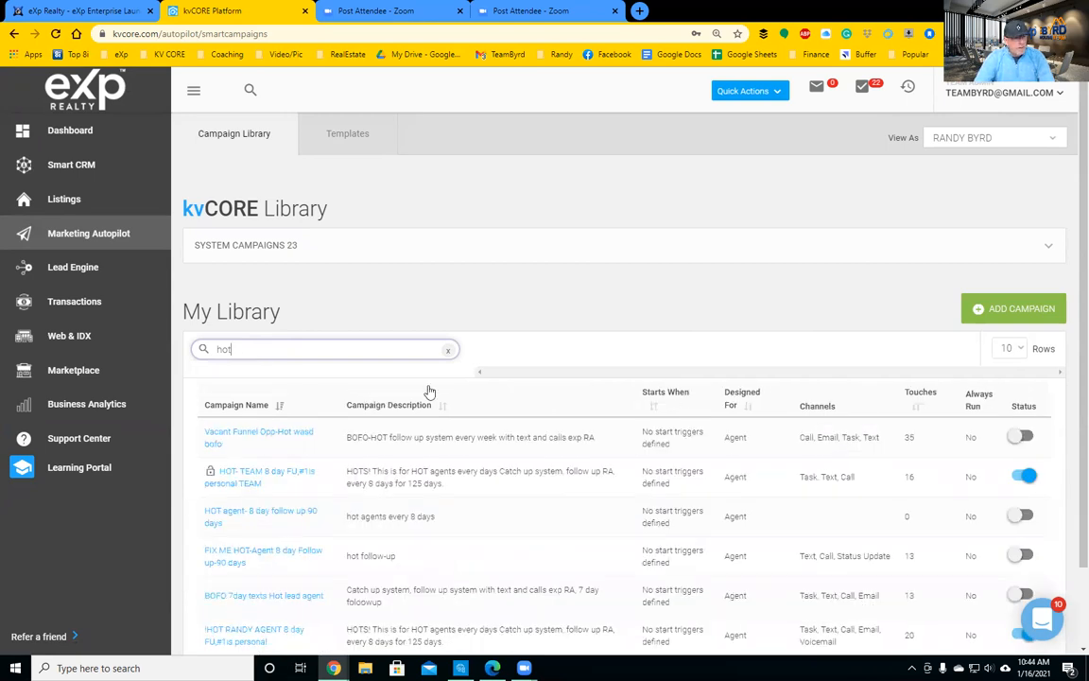
{"action": "scroll", "coordinate": [520, 479], "scroll_direction": "down", "scroll_amount": 2}
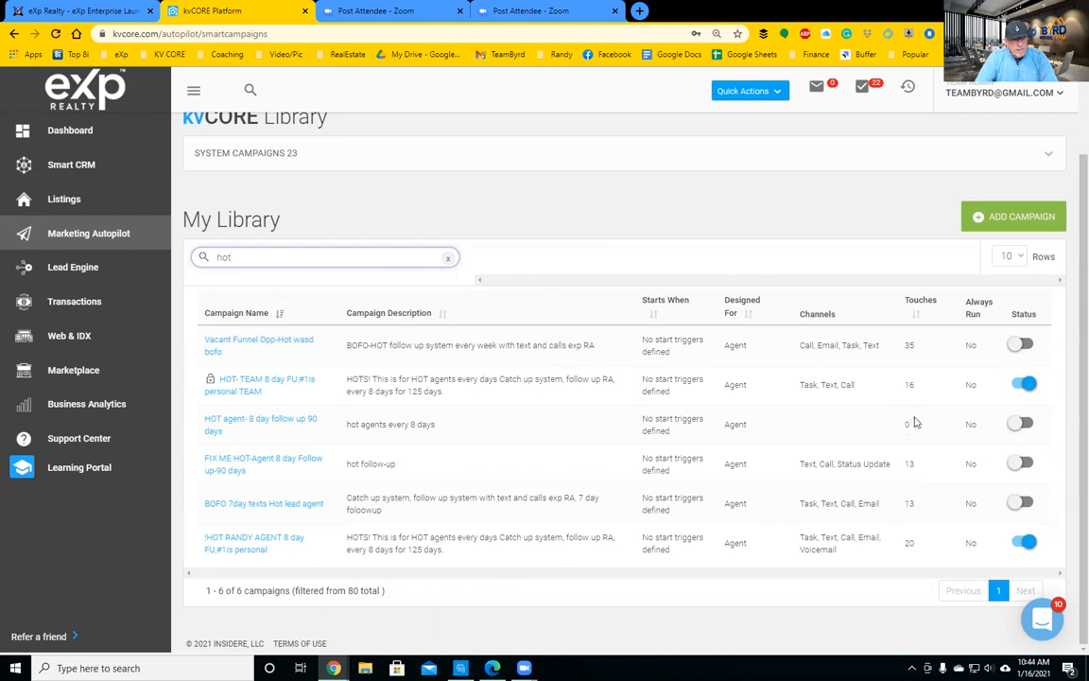
In the "HOT agent- 8 day follow up 90 days" campaign, start an SMS action named "Text 1" with the "Fix me Hot" template and preview it
{"action": "left_click", "coordinate": [253, 425]}
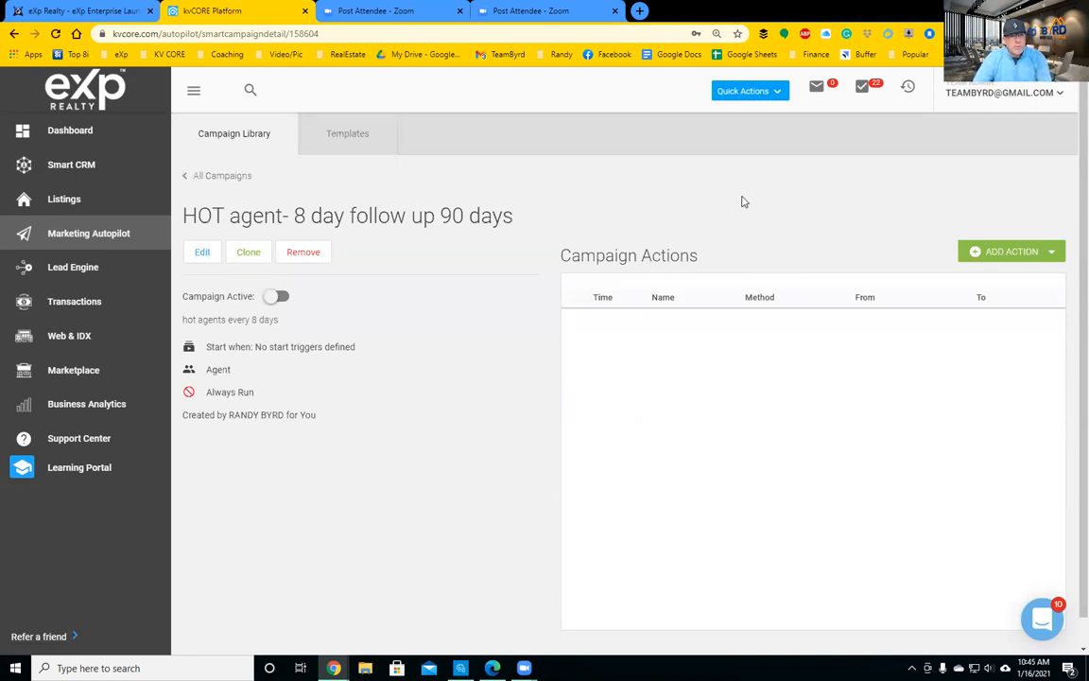
{"action": "left_click", "coordinate": [1007, 252]}
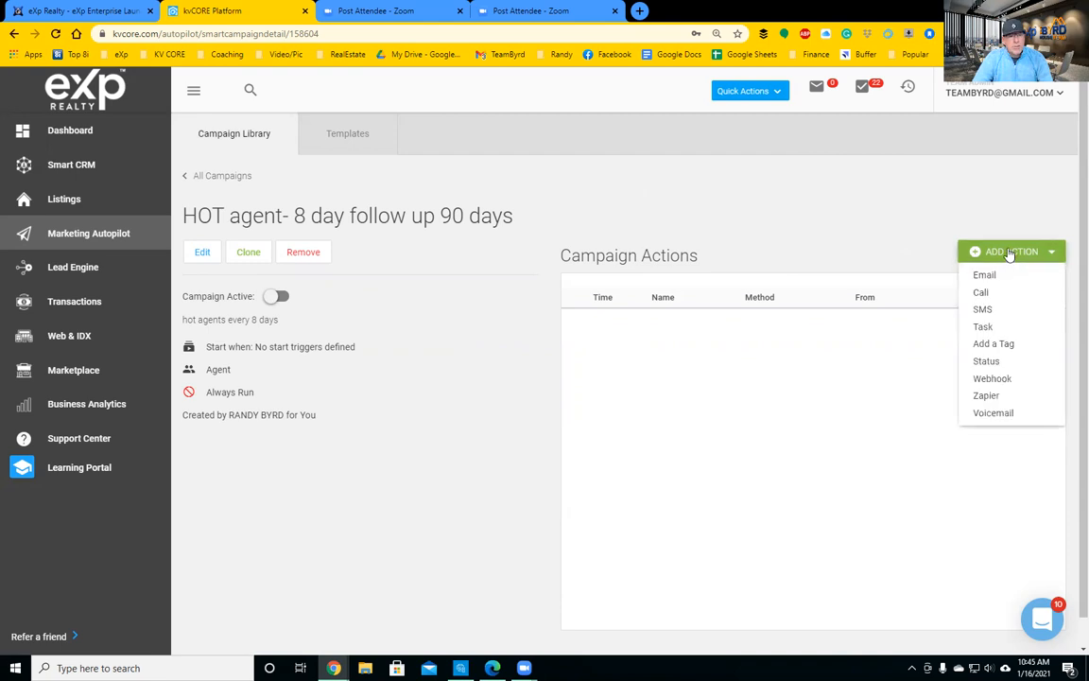
{"action": "left_click", "coordinate": [983, 310]}
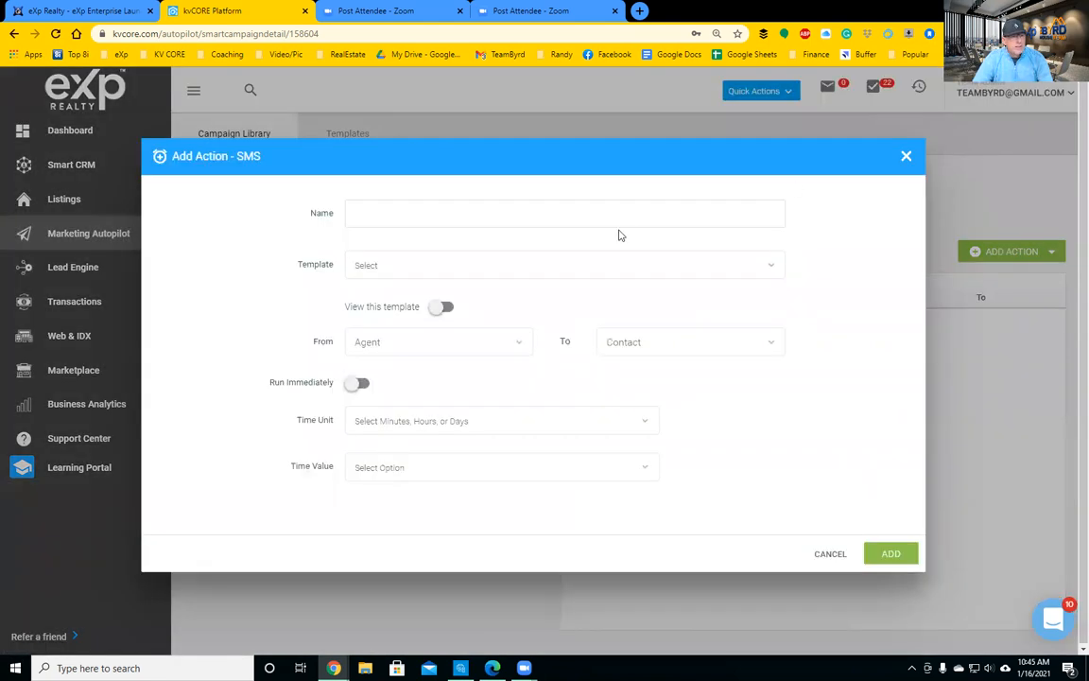
{"action": "left_click", "coordinate": [451, 216]}
{"action": "type", "text": "Text 1"}
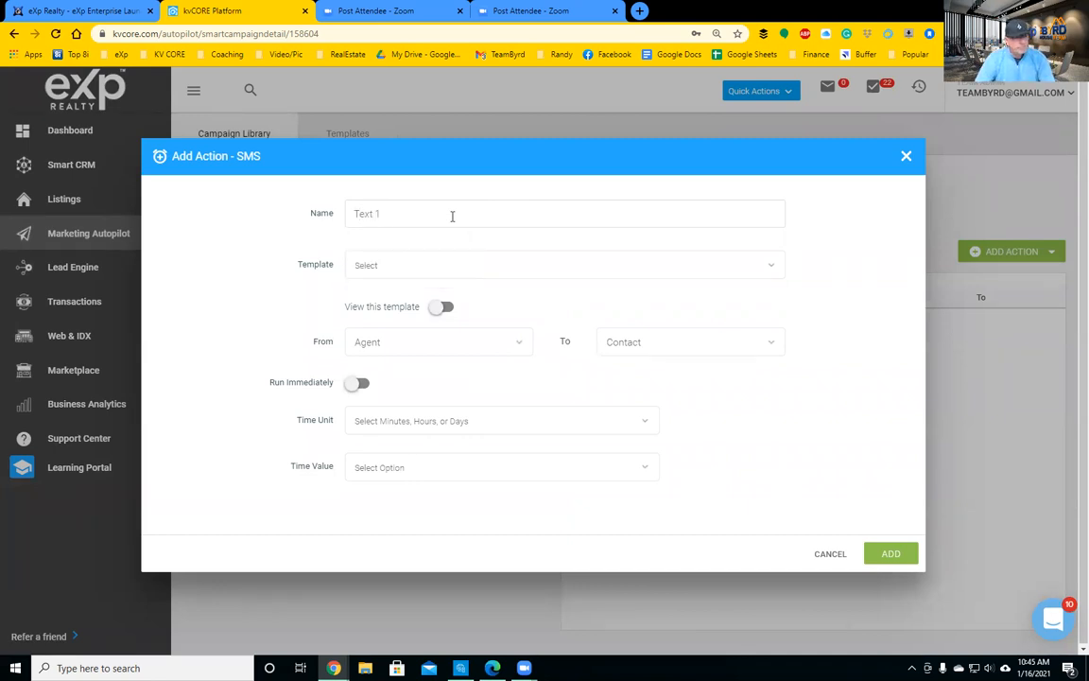
{"action": "left_click", "coordinate": [550, 265]}
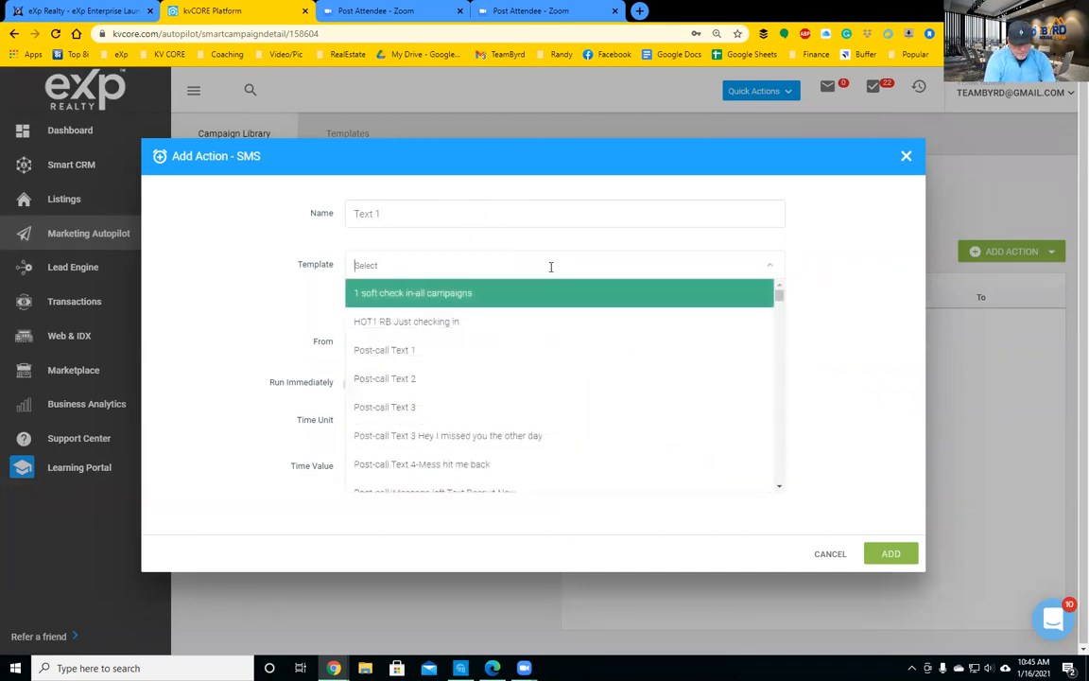
{"action": "type", "text": "fix me"}
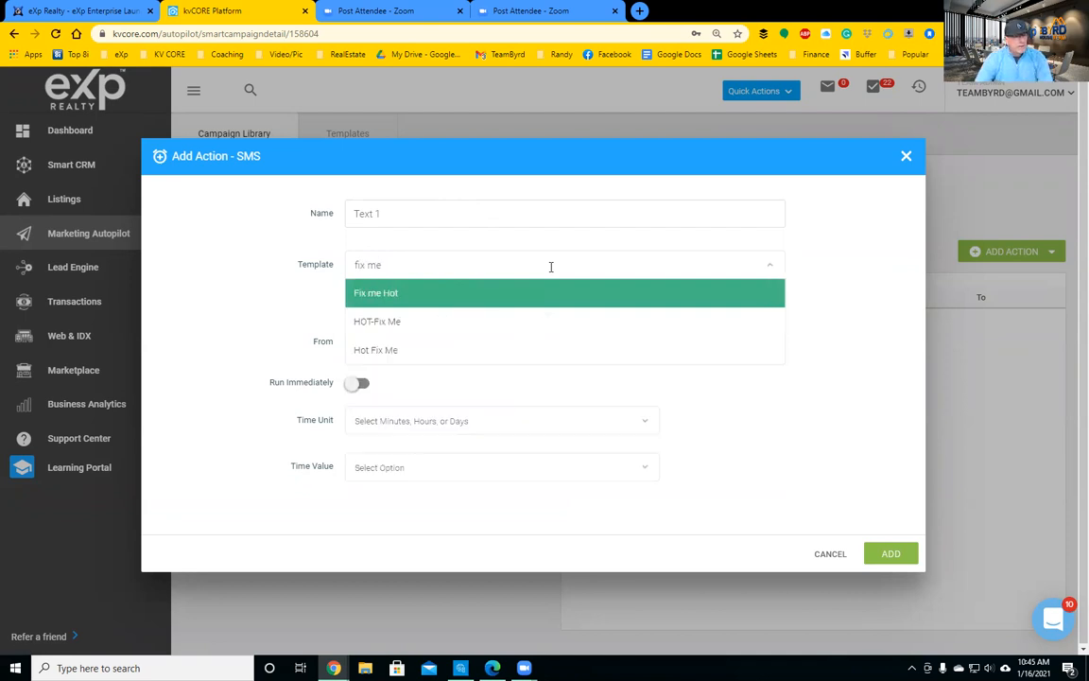
{"action": "left_click", "coordinate": [410, 295]}
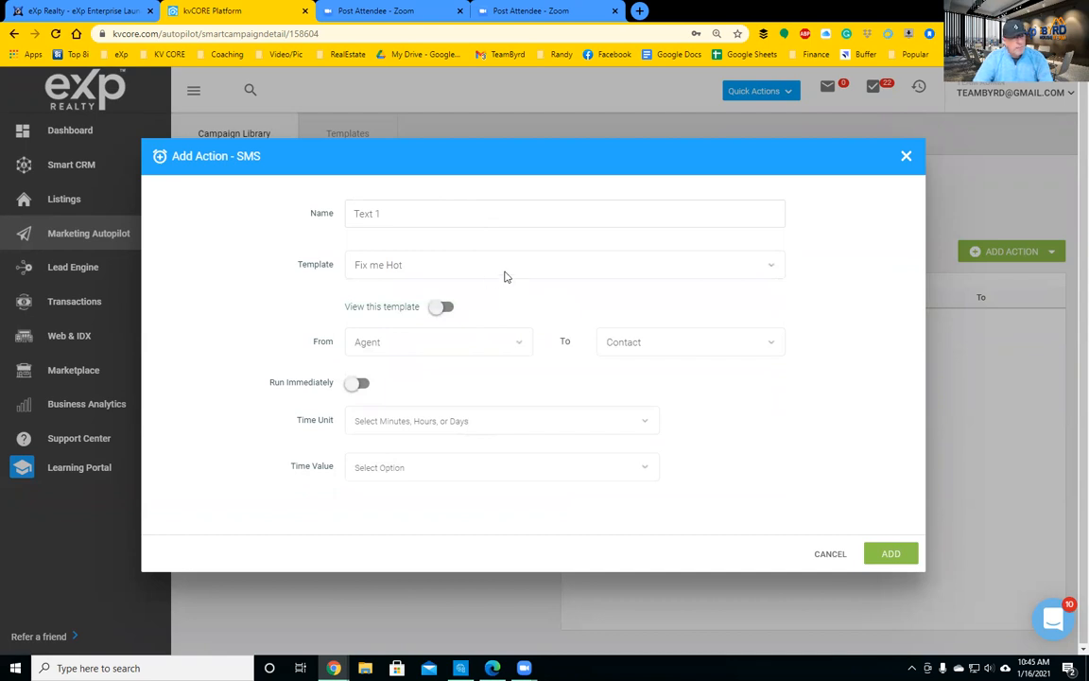
{"action": "left_click", "coordinate": [441, 308]}
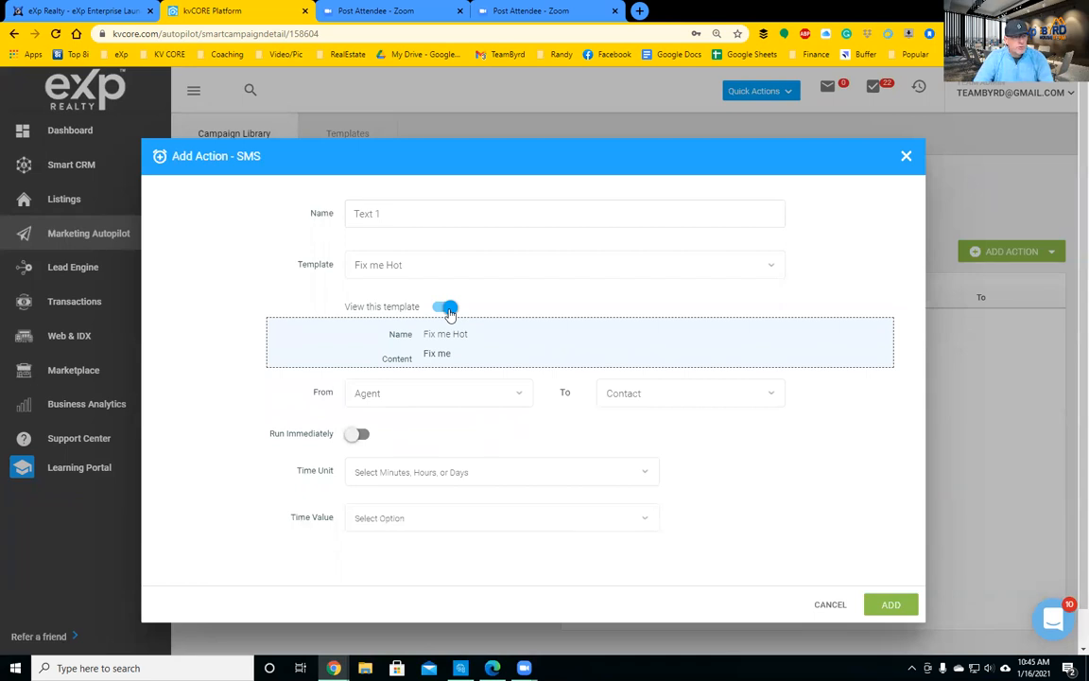
{"action": "left_click", "coordinate": [448, 310]}
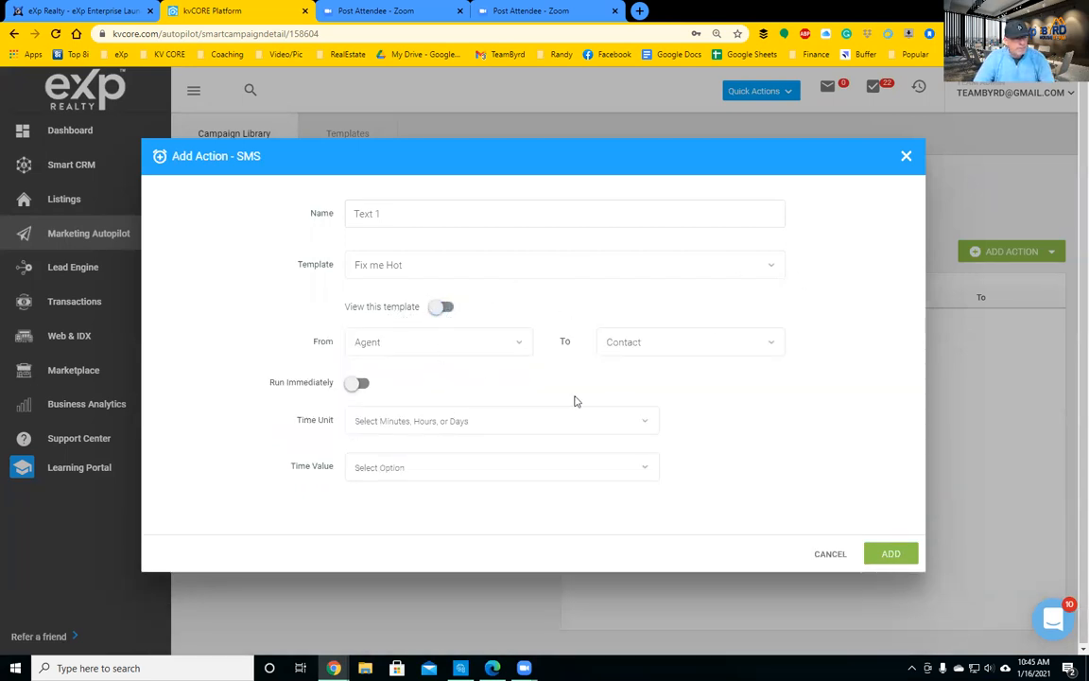
Try out Minutes, Hours and Days as the SMS action's time unit, and pick 2 as the time value
{"action": "left_click", "coordinate": [444, 420]}
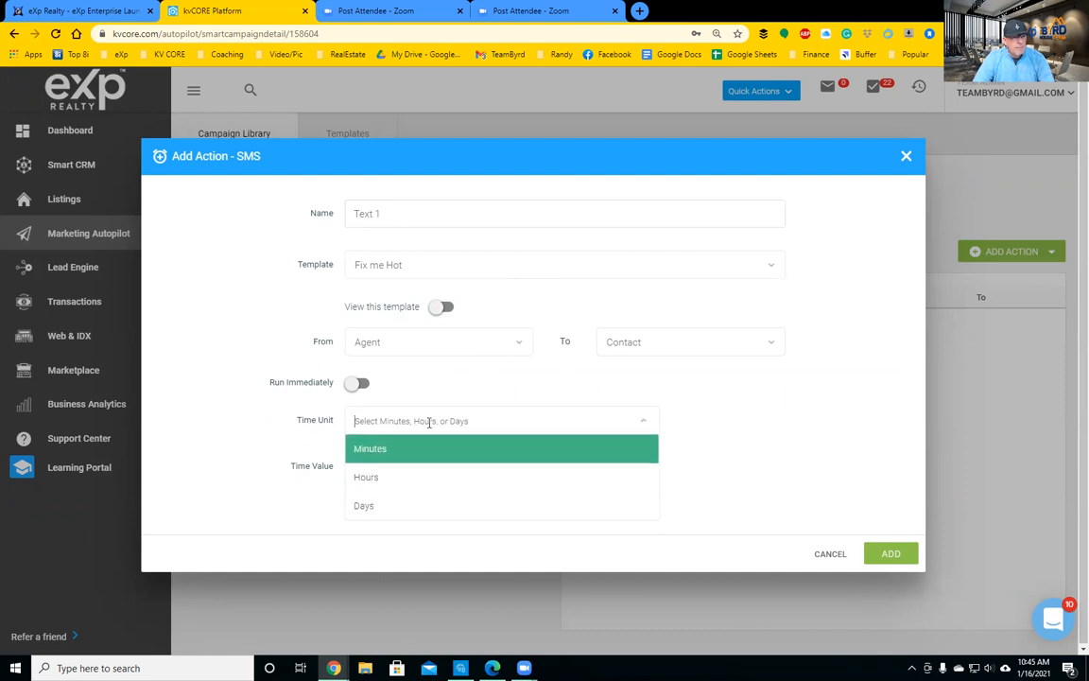
{"action": "key", "text": "Down"}
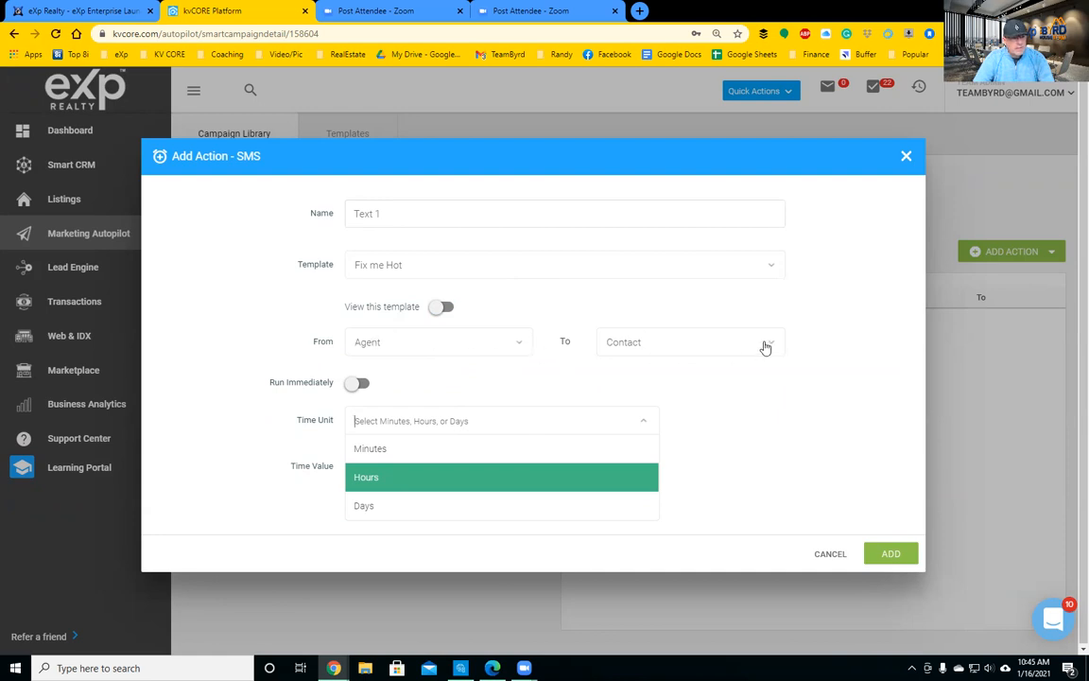
{"action": "left_click", "coordinate": [398, 452]}
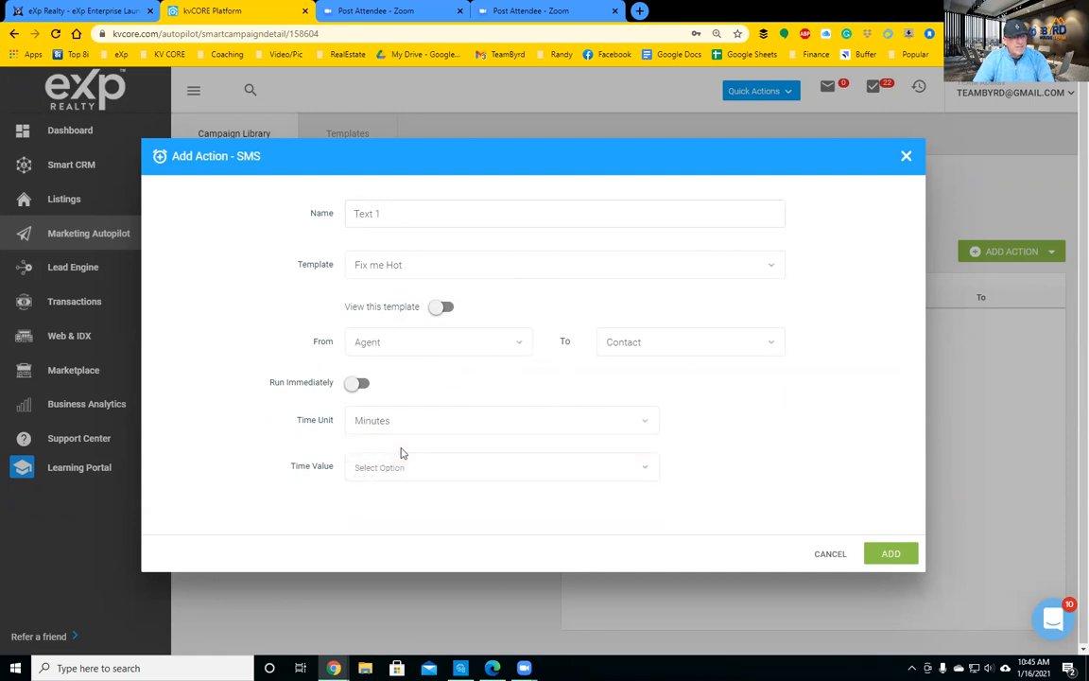
{"action": "left_click", "coordinate": [406, 423]}
{"action": "left_click", "coordinate": [404, 478]}
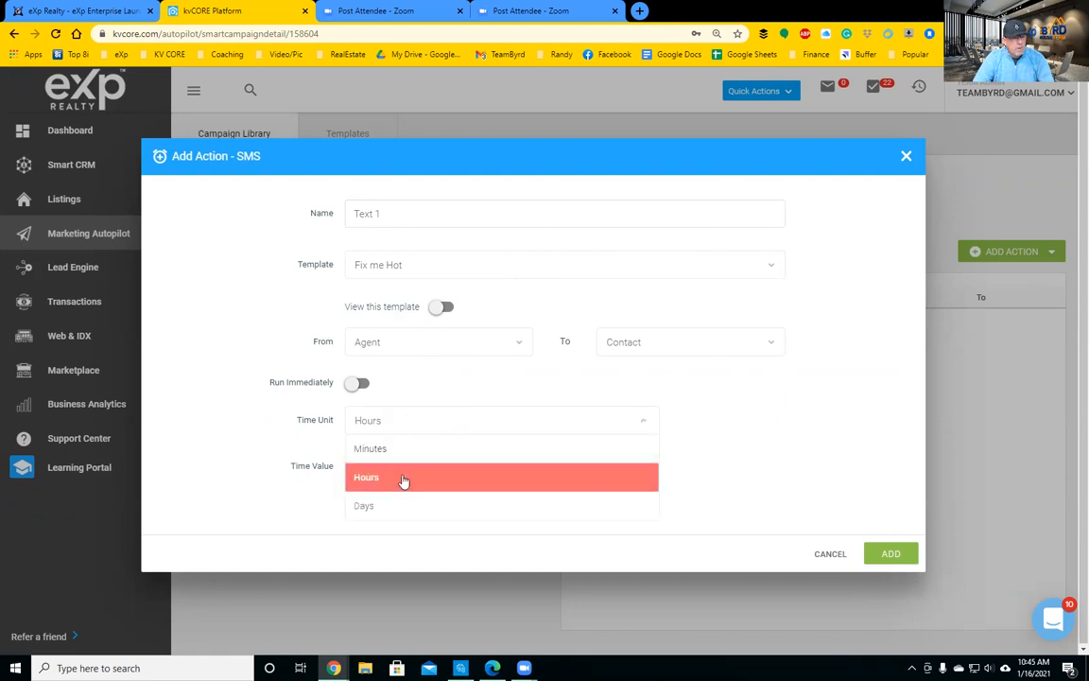
{"action": "left_click", "coordinate": [410, 422]}
{"action": "left_click", "coordinate": [404, 506]}
{"action": "left_click", "coordinate": [399, 424]}
{"action": "left_click", "coordinate": [396, 450]}
{"action": "left_click", "coordinate": [390, 469]}
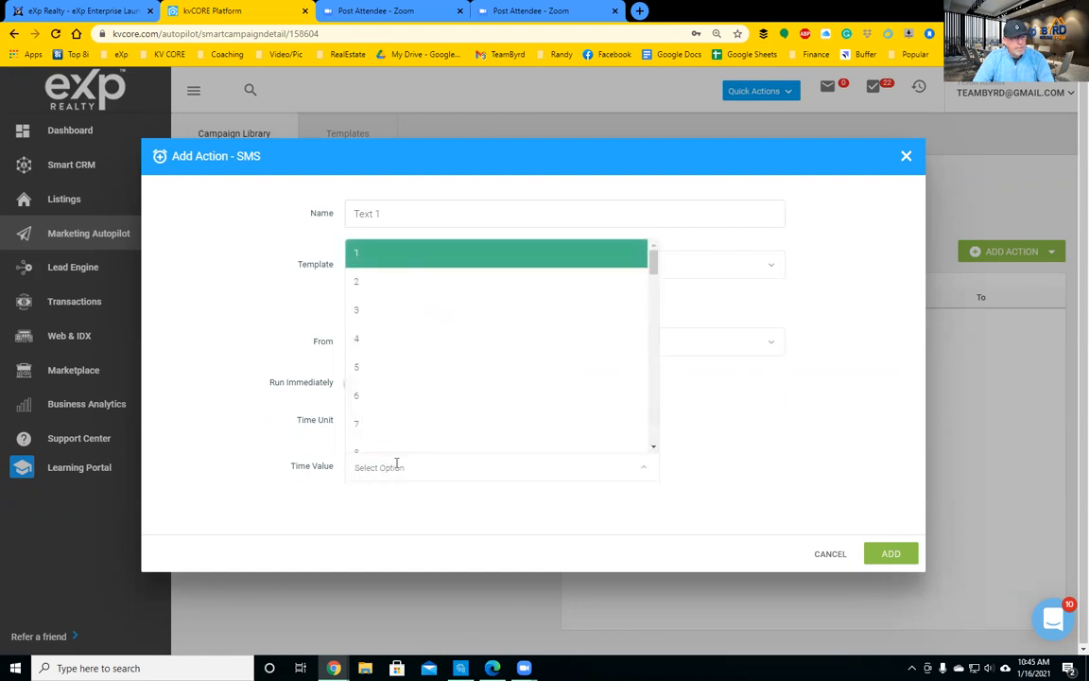
{"action": "left_click", "coordinate": [404, 297]}
Schedule the "Text 1" SMS action for 8 days and add it to the campaign
{"action": "left_click", "coordinate": [398, 419]}
{"action": "left_click", "coordinate": [396, 508]}
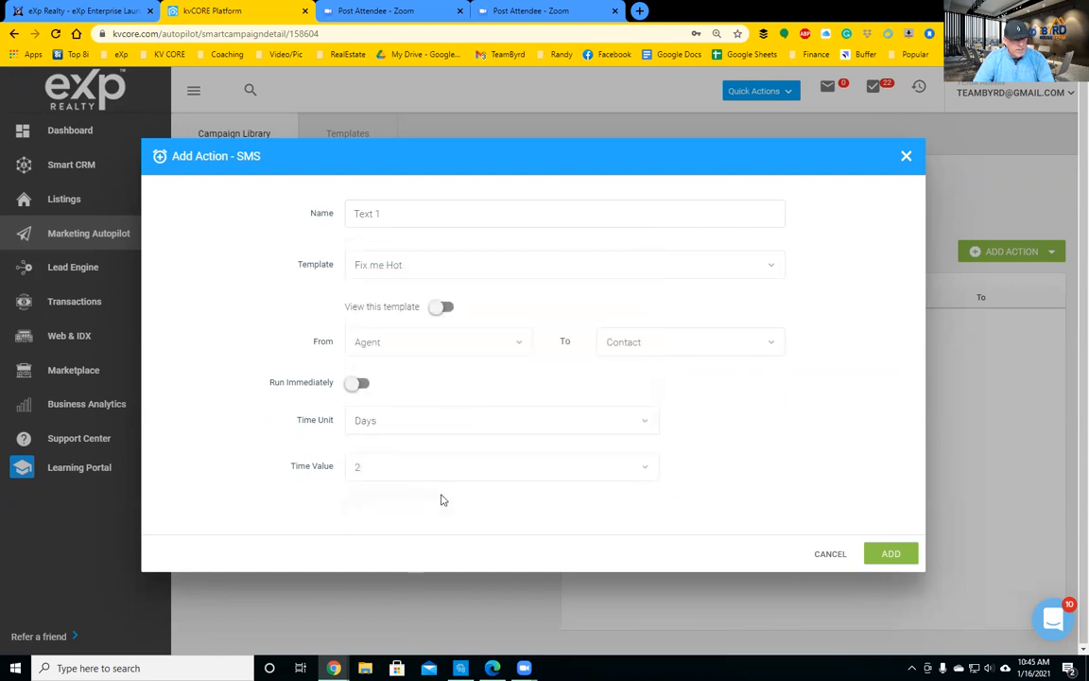
{"action": "left_click", "coordinate": [395, 470]}
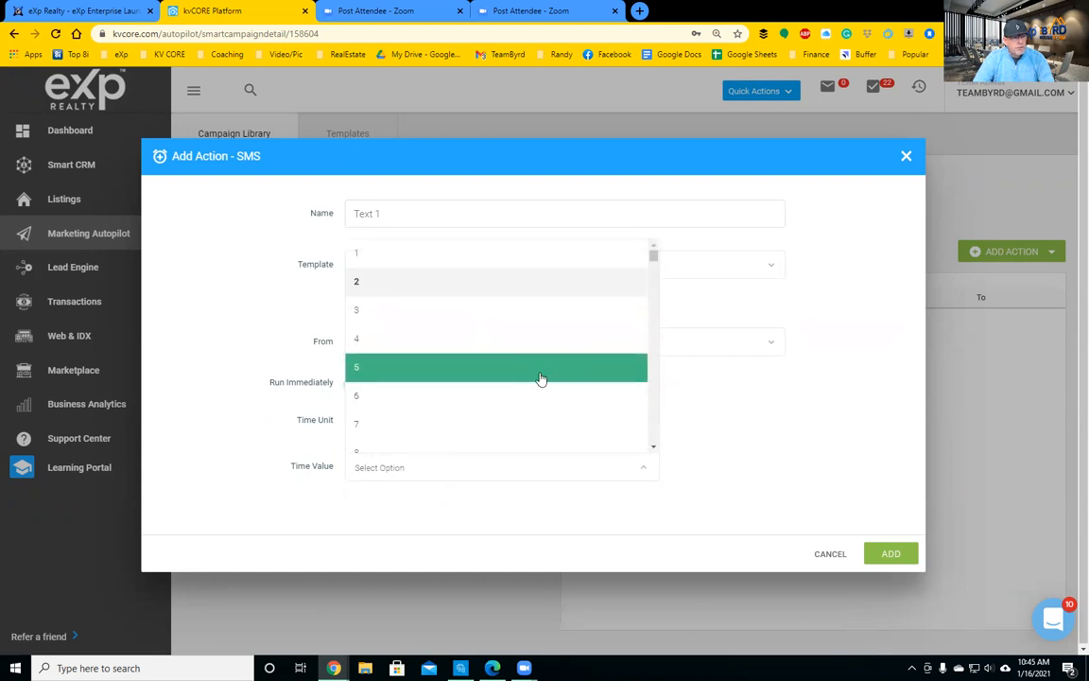
{"action": "left_click", "coordinate": [404, 446]}
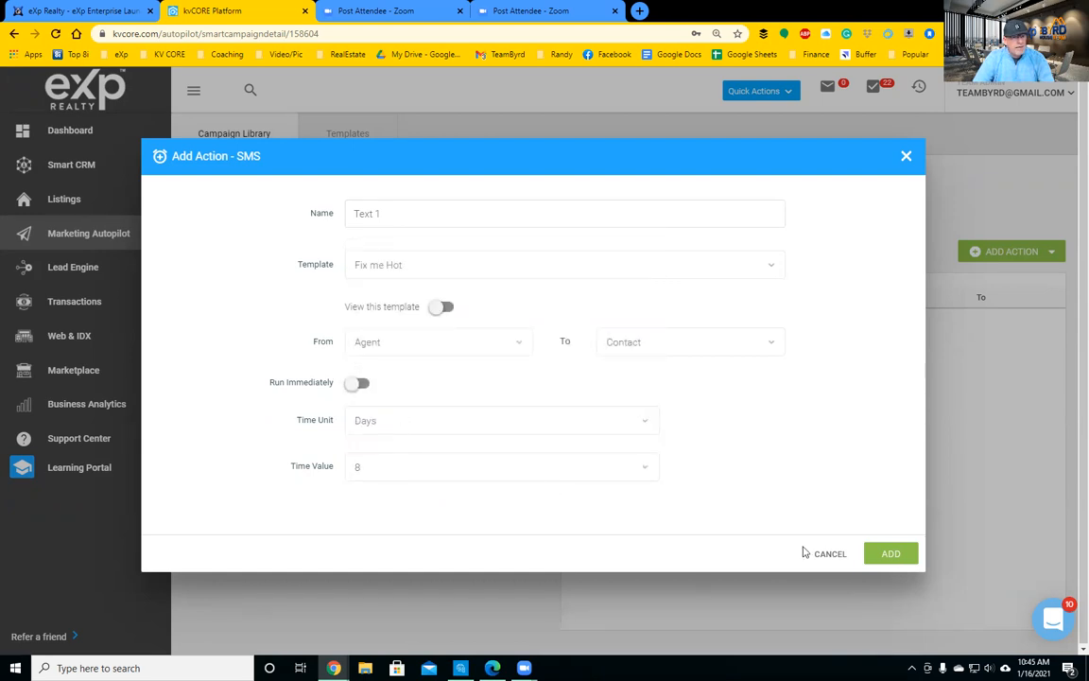
{"action": "left_click", "coordinate": [888, 556]}
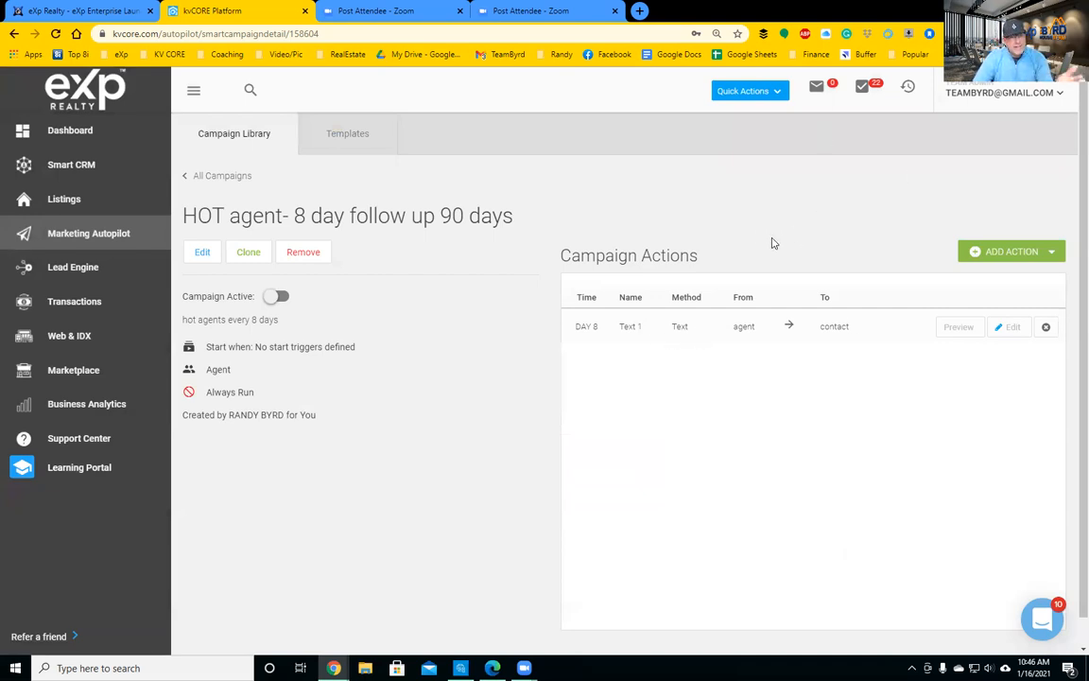
Start another SMS action named "text 2" that sends the "Fix me Hot" template
{"action": "left_click", "coordinate": [1011, 254]}
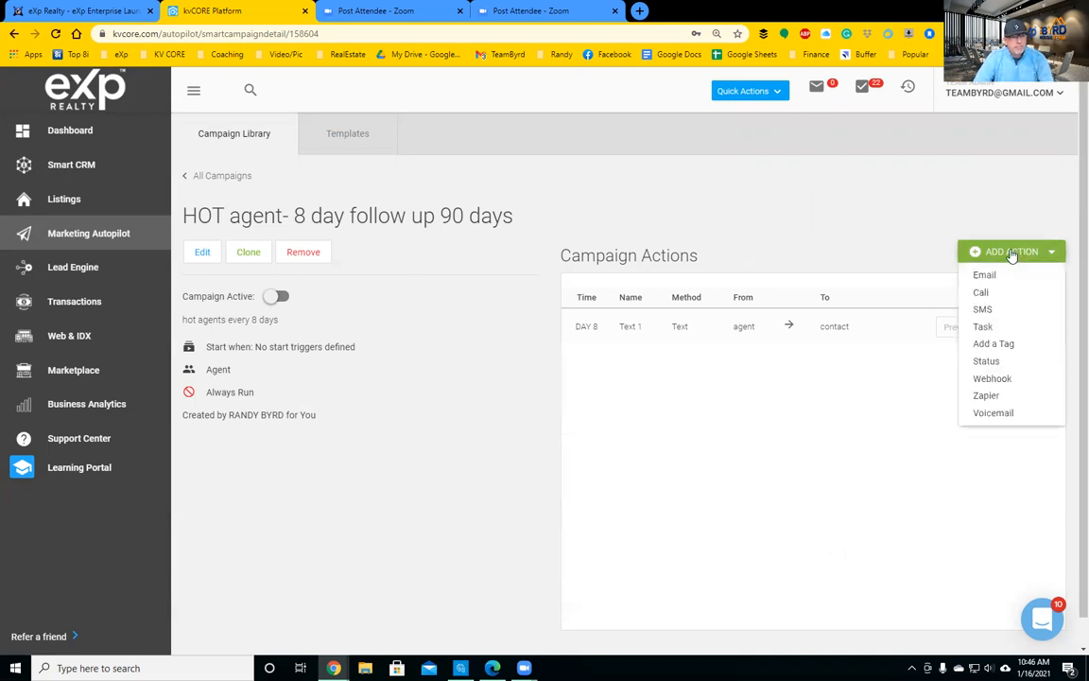
{"action": "left_click", "coordinate": [984, 310]}
{"action": "left_click", "coordinate": [448, 212]}
{"action": "type", "text": "text 2"}
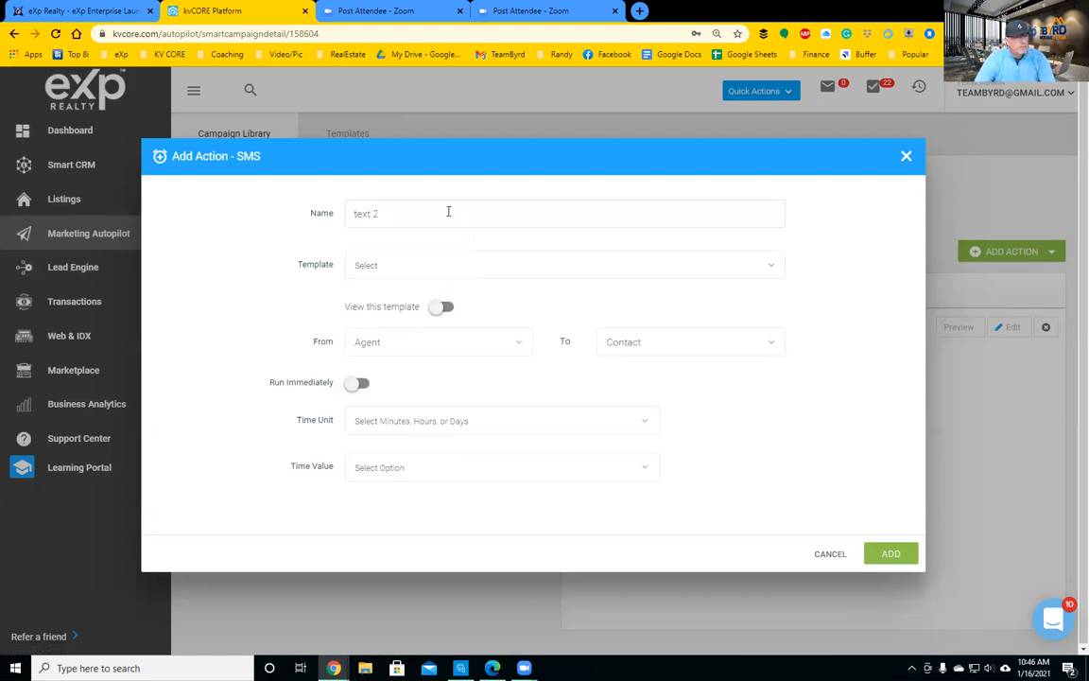
{"action": "left_click", "coordinate": [467, 268]}
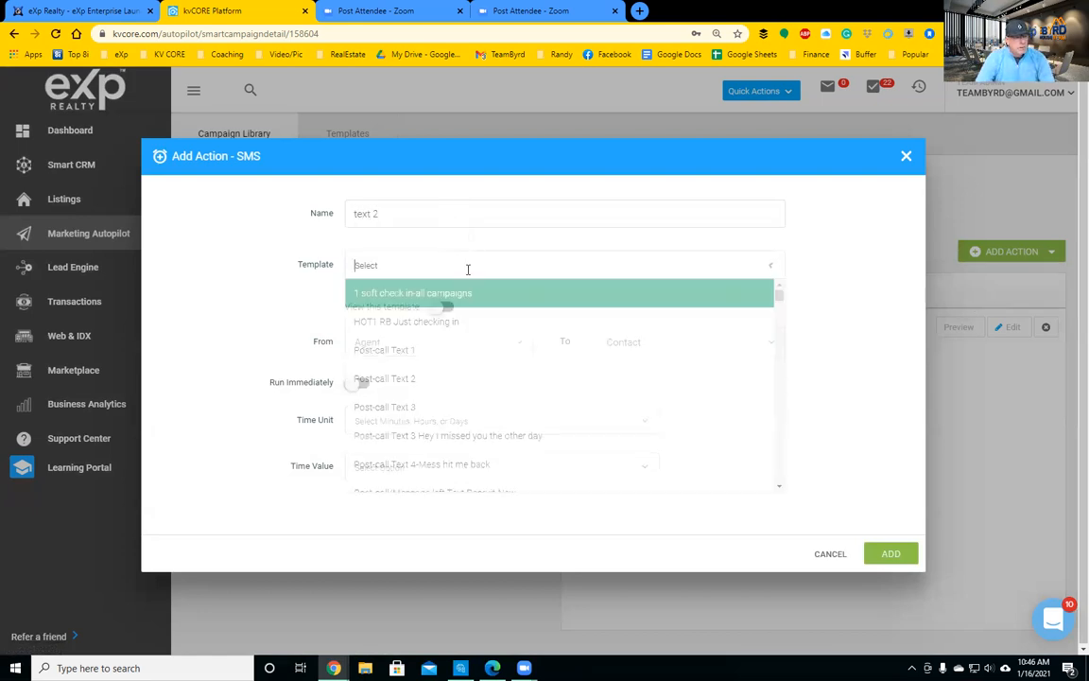
{"action": "type", "text": "fix me"}
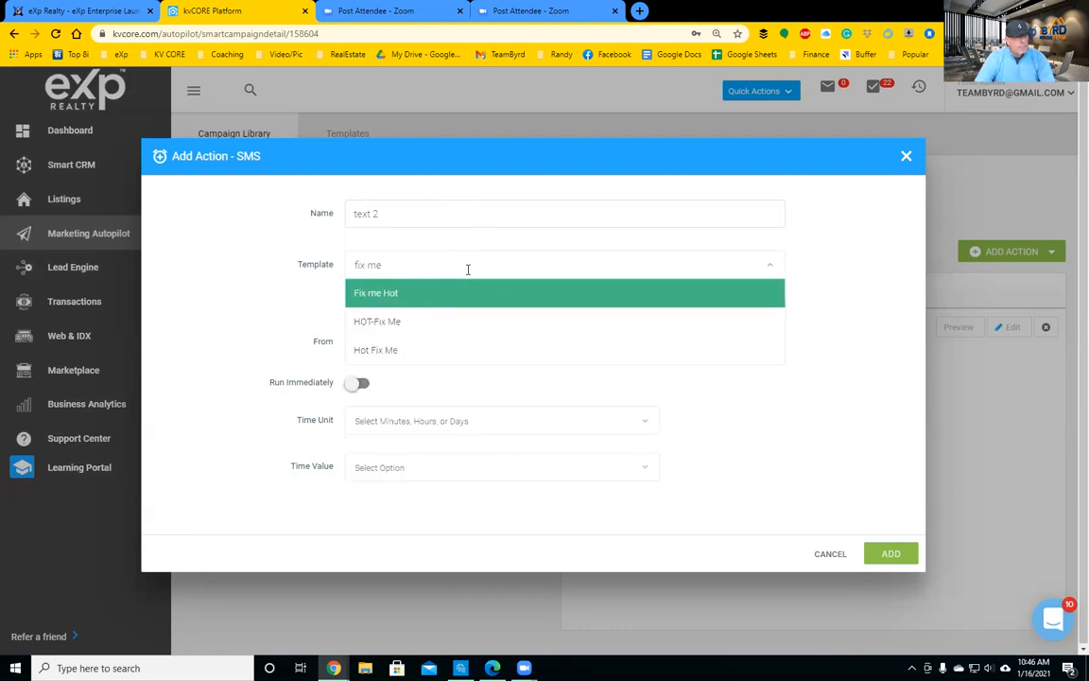
{"action": "left_click", "coordinate": [402, 299]}
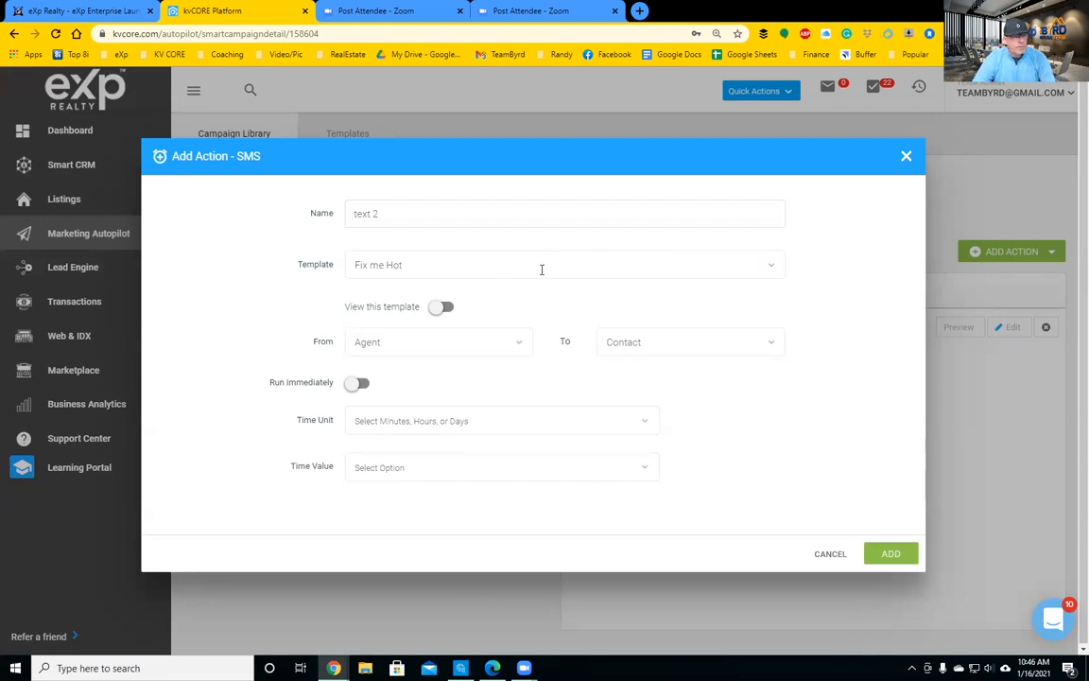
Schedule the "text 2" SMS action for 16 days and add it to the campaign
{"action": "left_click", "coordinate": [458, 418]}
{"action": "left_click", "coordinate": [404, 508]}
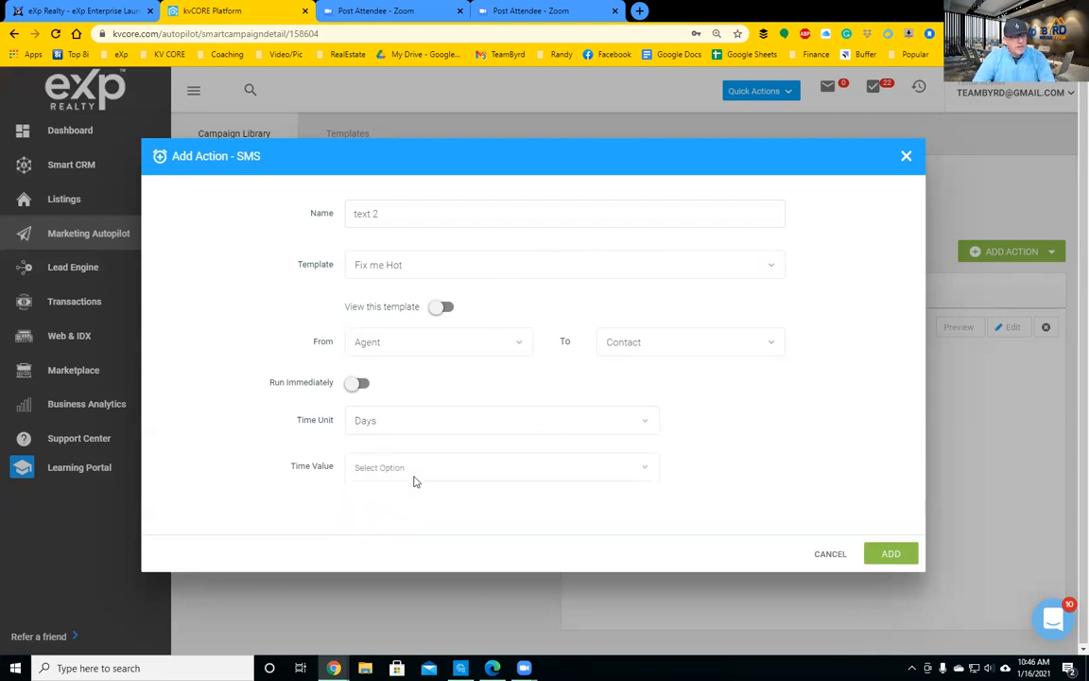
{"action": "left_click", "coordinate": [419, 466]}
{"action": "type", "text": "16"}
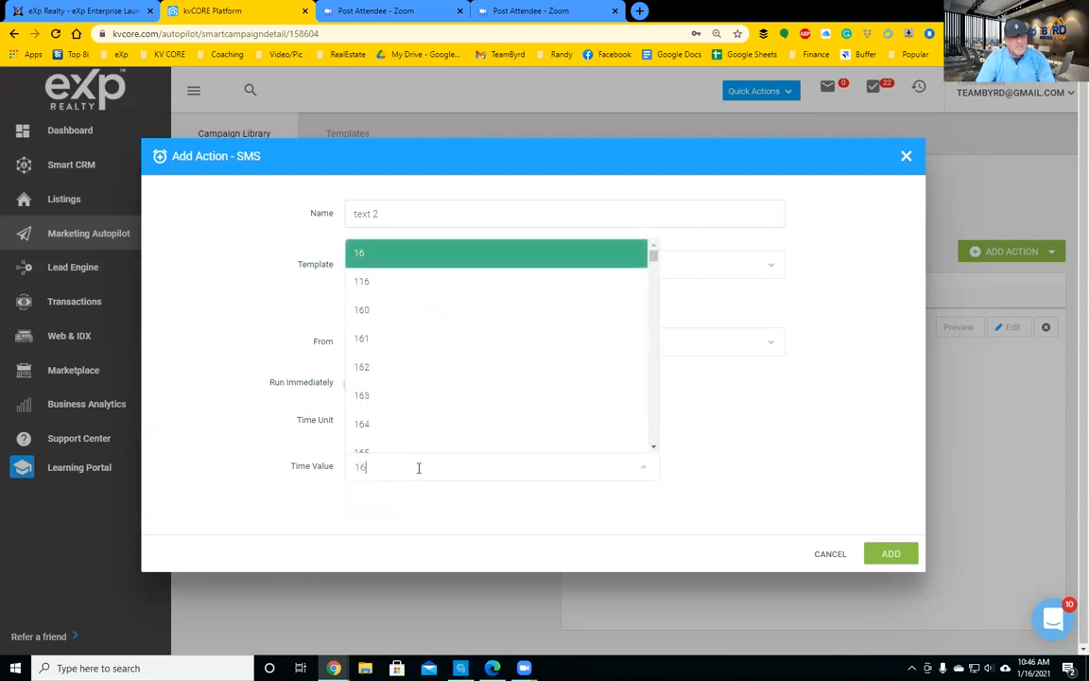
{"action": "left_click", "coordinate": [433, 257]}
{"action": "left_click", "coordinate": [879, 554]}
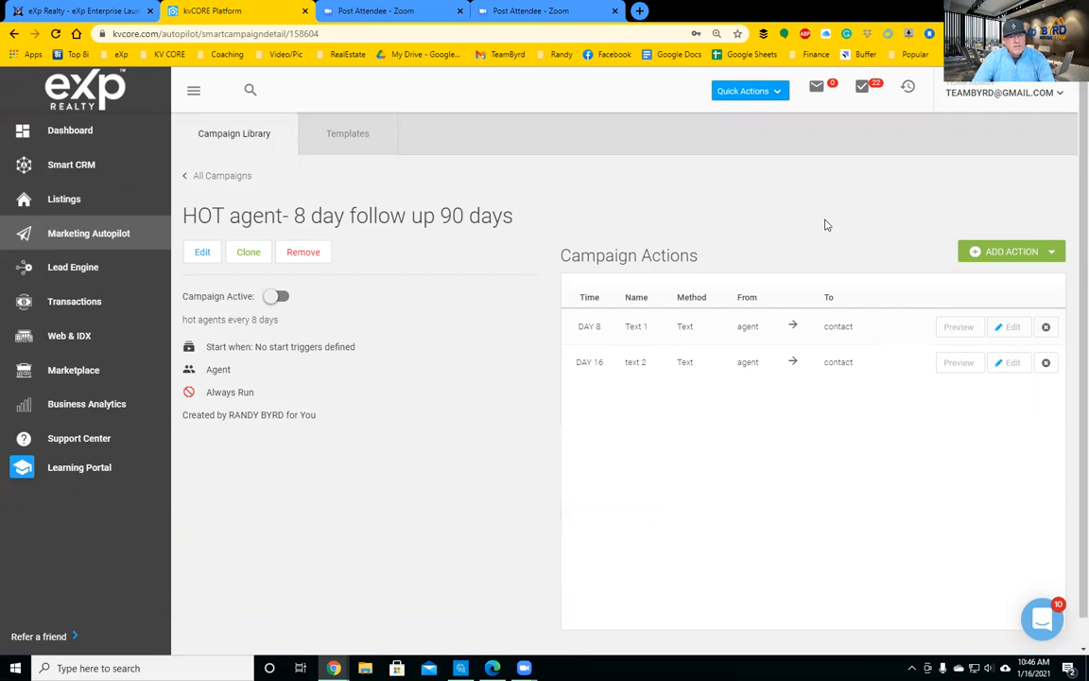
Edit the "Text 1" action so it goes out after 4 days, and save the update
{"action": "left_click", "coordinate": [1005, 327]}
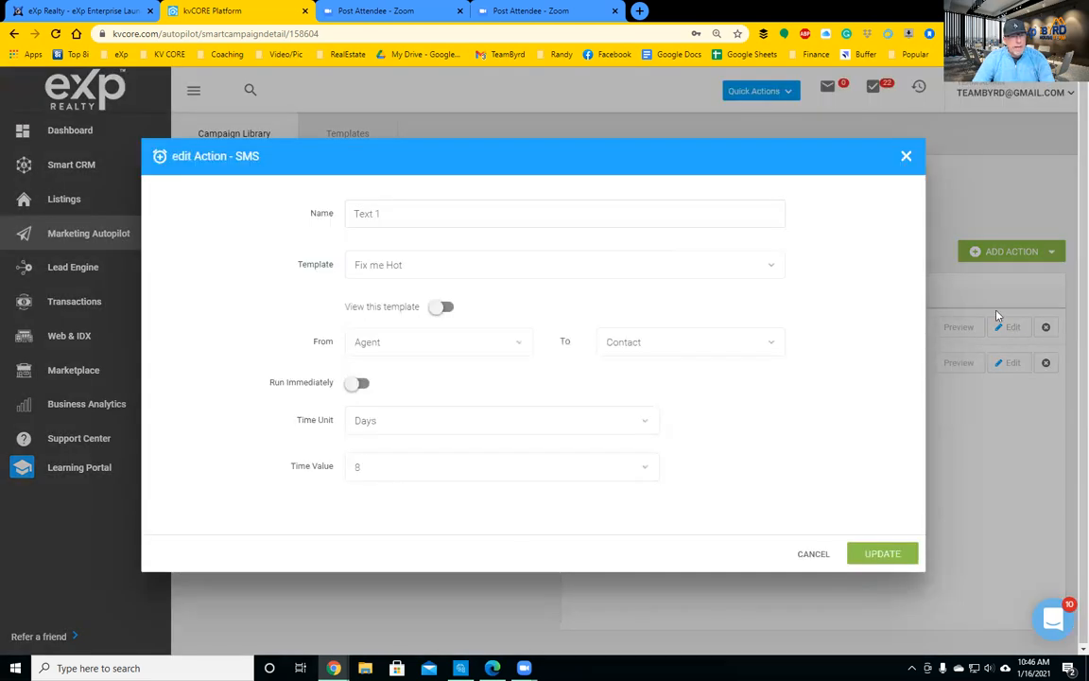
{"action": "left_click", "coordinate": [437, 459]}
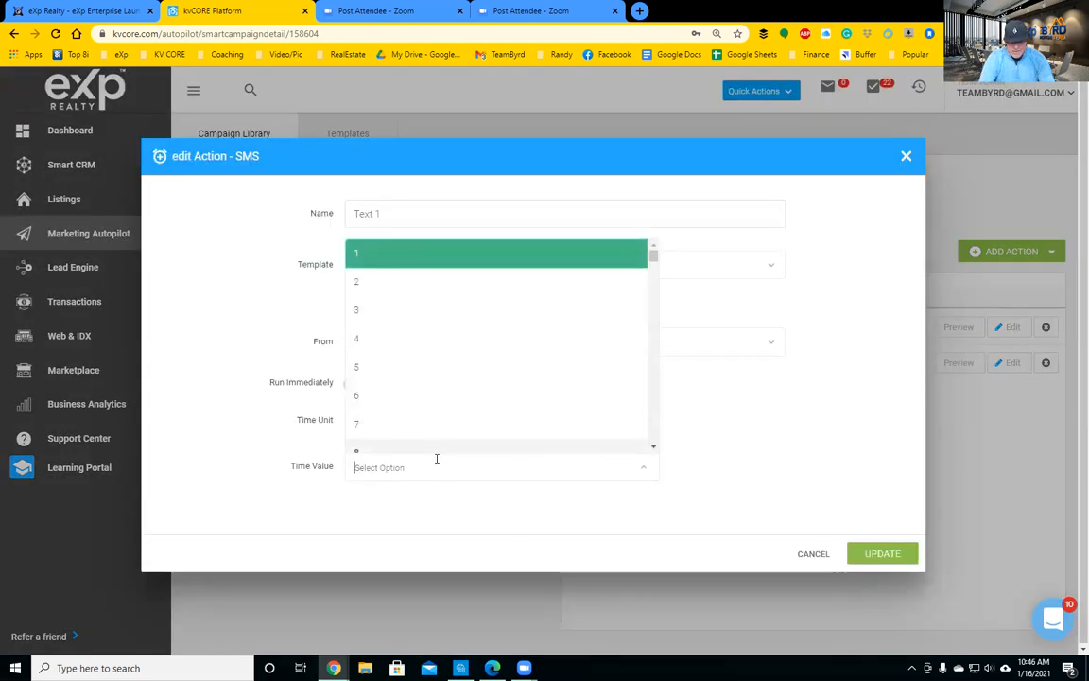
{"action": "left_click", "coordinate": [437, 458]}
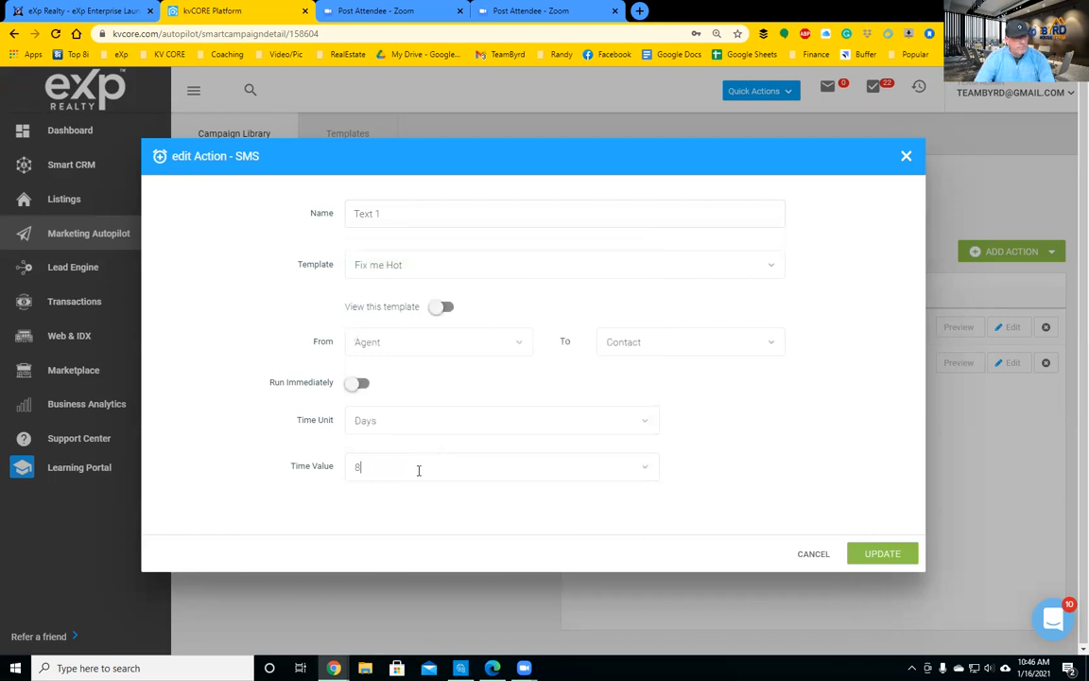
{"action": "left_click", "coordinate": [418, 470]}
{"action": "left_click", "coordinate": [428, 342]}
{"action": "left_click", "coordinate": [879, 554]}
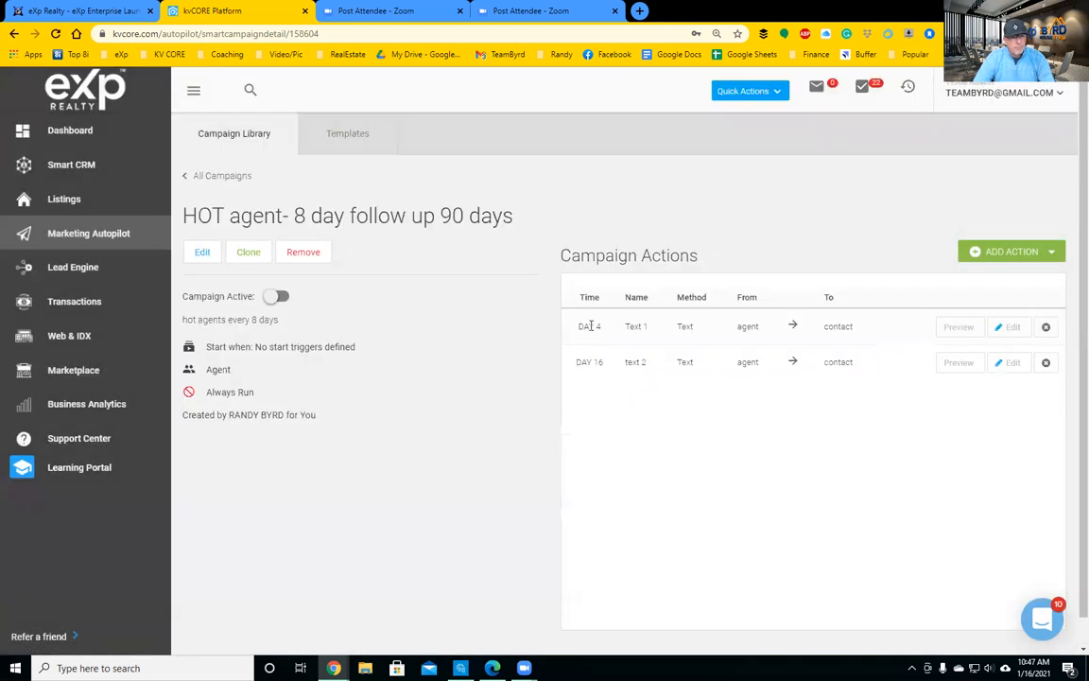
Set the "Text 1" action's time value back to 8 days and save the update
{"action": "left_click", "coordinate": [1011, 327]}
{"action": "left_click", "coordinate": [644, 468]}
{"action": "left_click", "coordinate": [643, 469]}
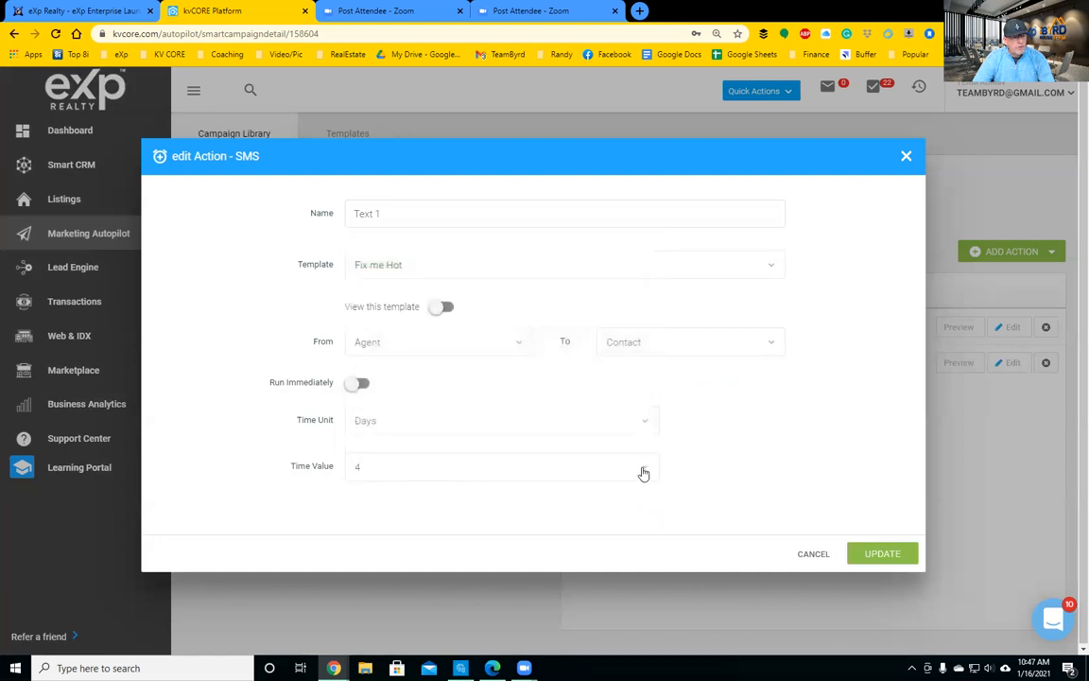
{"action": "left_click", "coordinate": [627, 466]}
{"action": "scroll", "coordinate": [491, 368], "scroll_direction": "down", "scroll_amount": 3}
{"action": "left_click", "coordinate": [429, 324]}
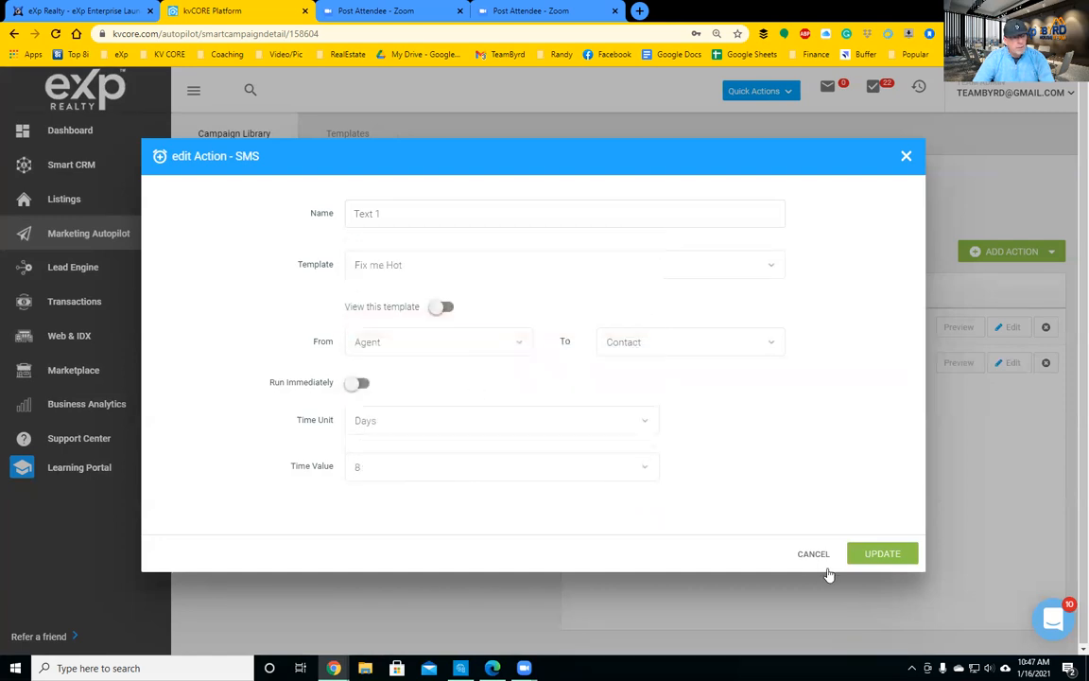
{"action": "left_click", "coordinate": [882, 553]}
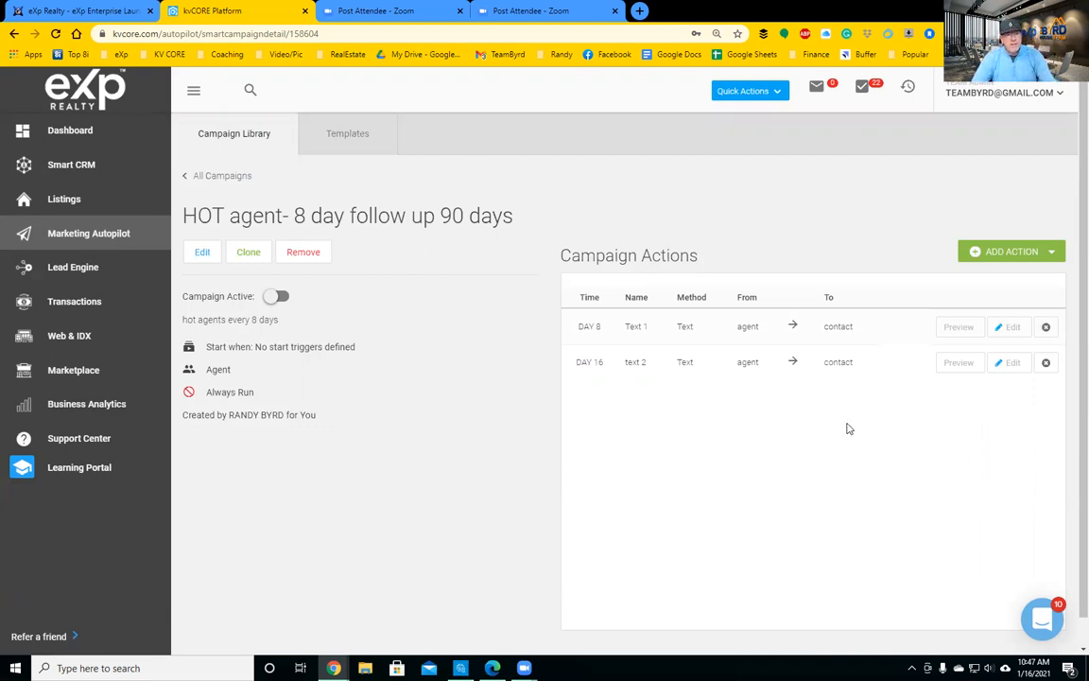
Start another SMS action named "text 3" that sends the "Fix me Hot" template
{"action": "left_click", "coordinate": [1010, 253]}
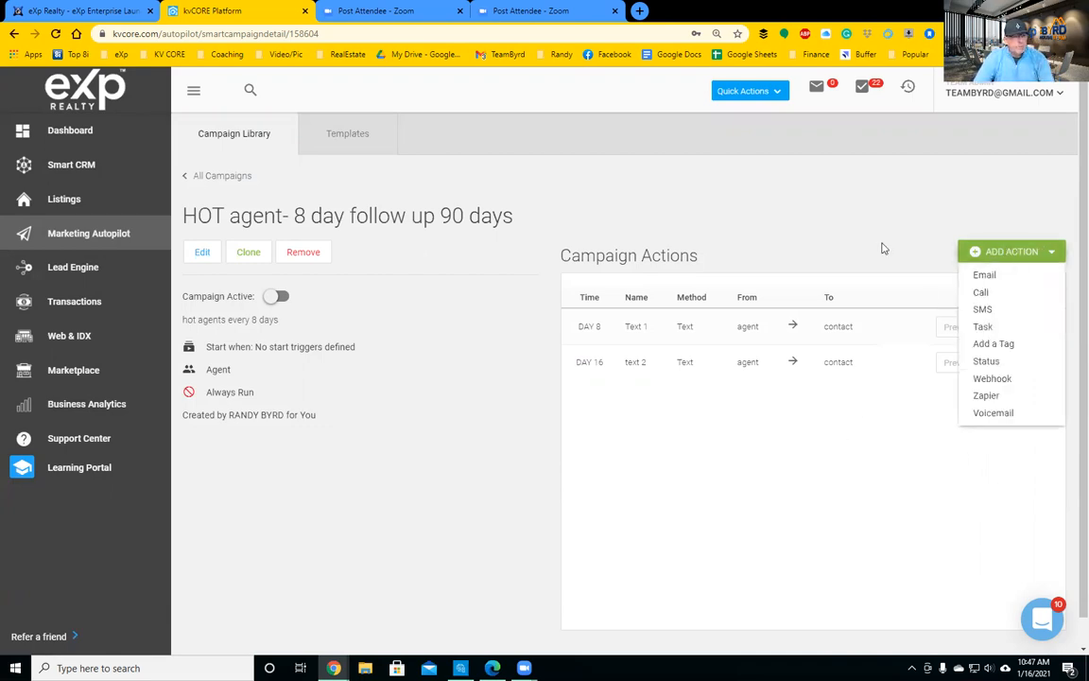
{"action": "left_click", "coordinate": [983, 310]}
{"action": "left_click", "coordinate": [431, 216]}
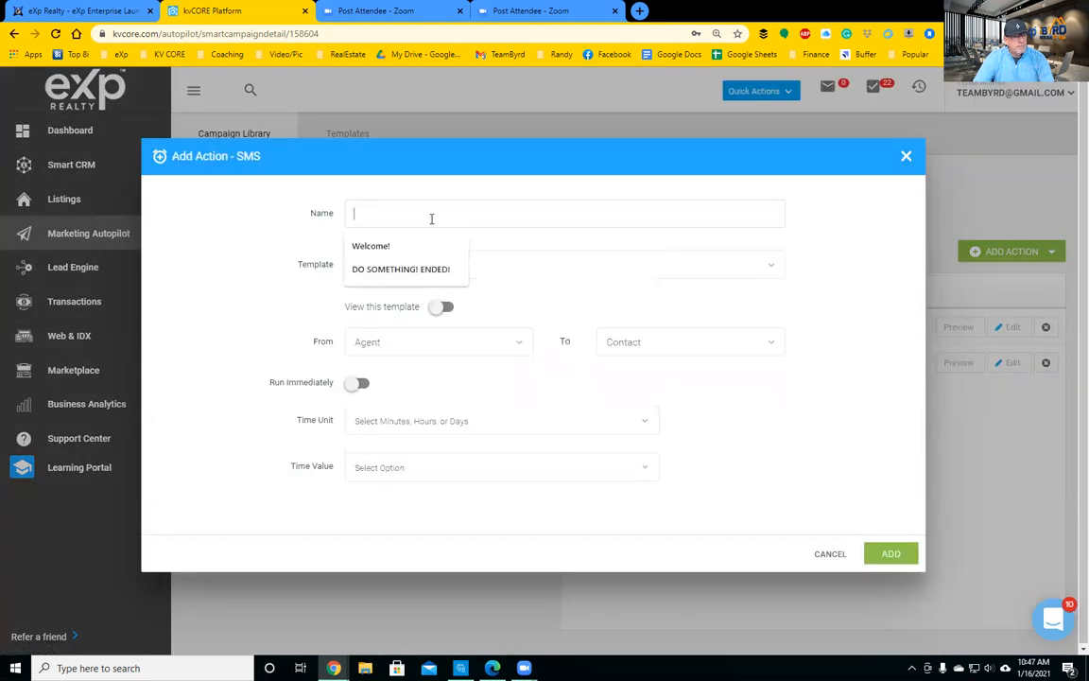
{"action": "type", "text": "text 3"}
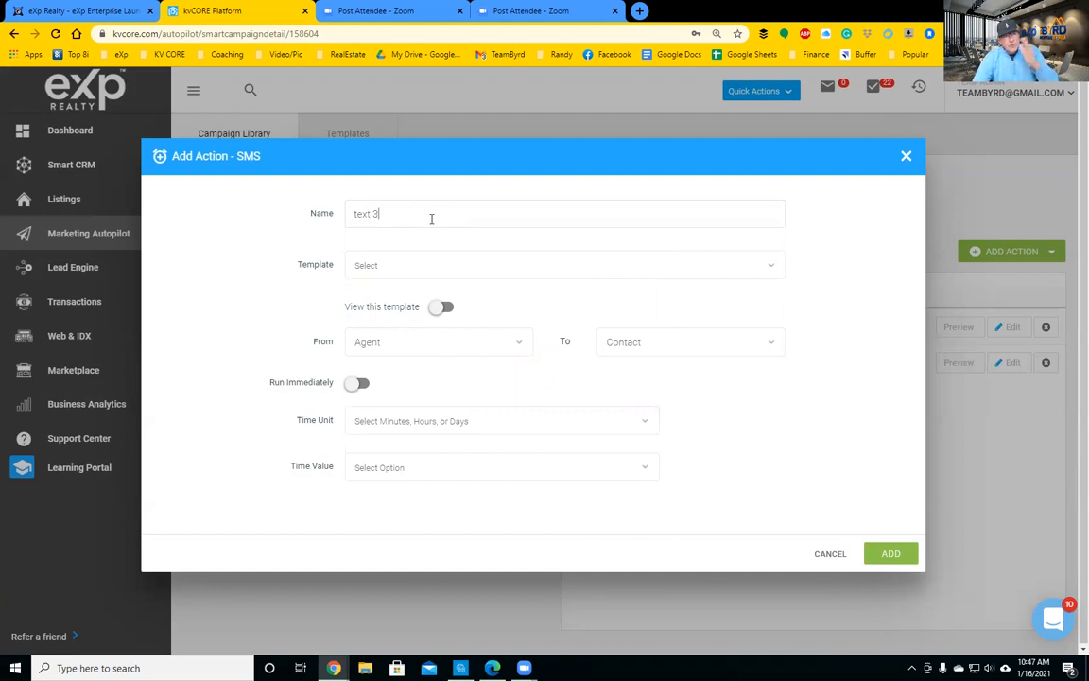
{"action": "left_click", "coordinate": [388, 274]}
{"action": "type", "text": "fix me"}
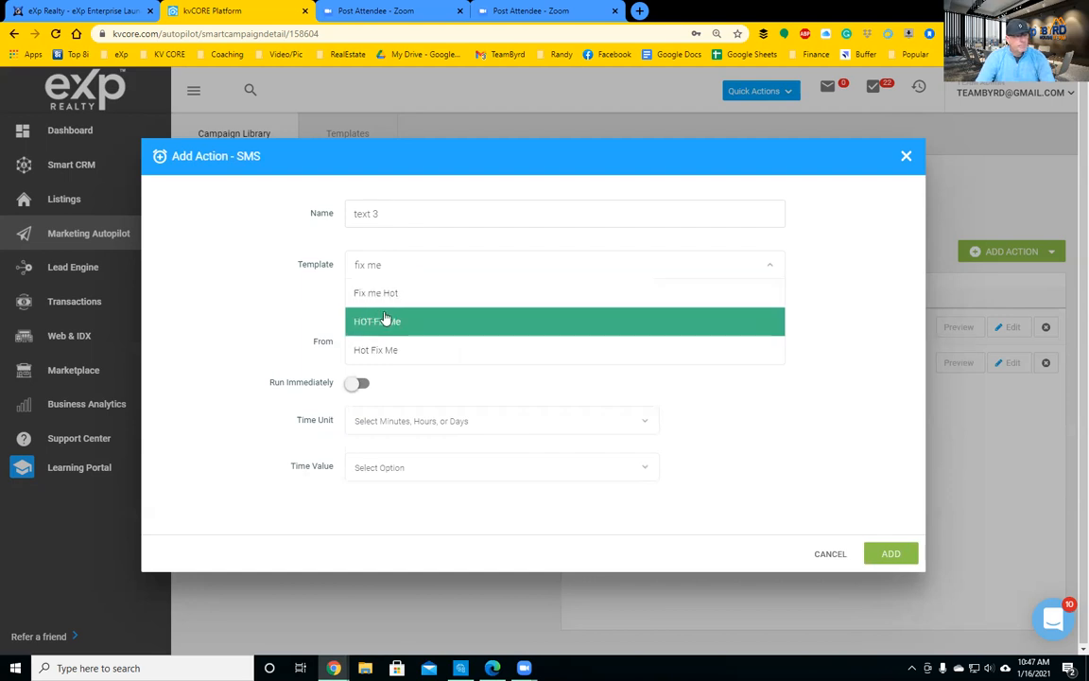
{"action": "left_click", "coordinate": [393, 293]}
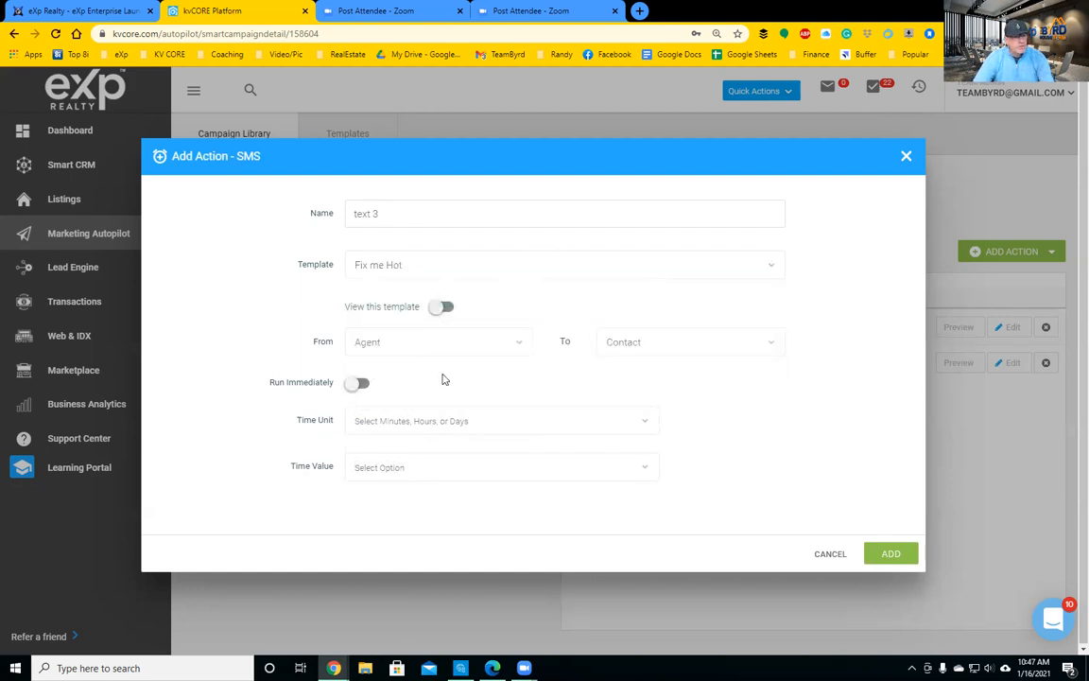
Schedule the "text 3" SMS action for 24 days and add it to the campaign
{"action": "left_click", "coordinate": [433, 420]}
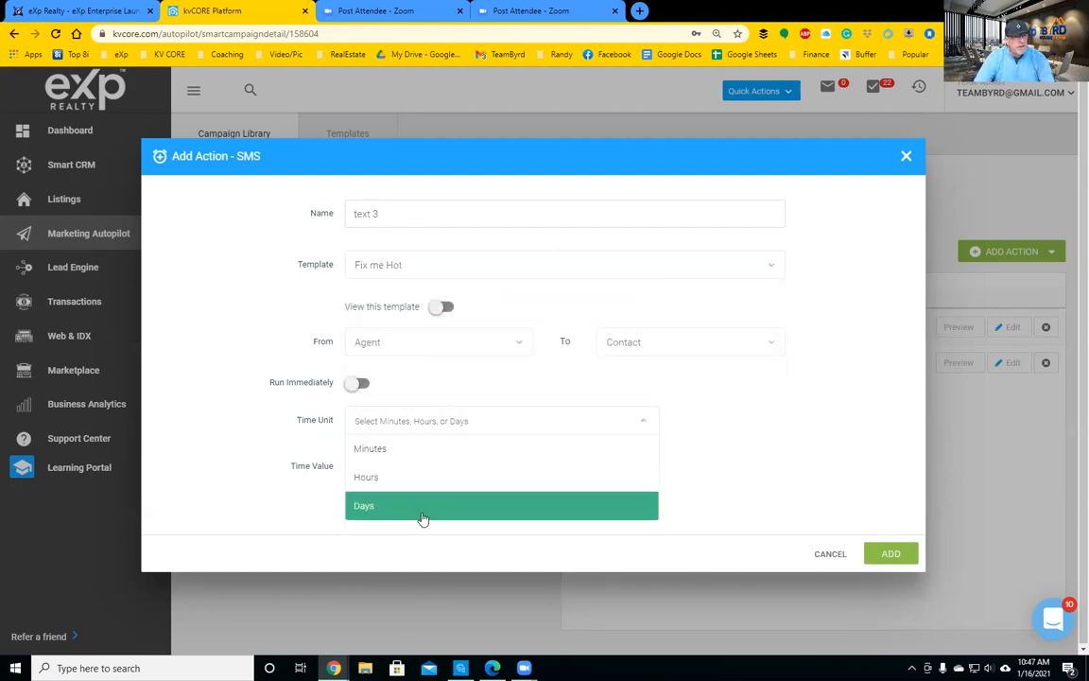
{"action": "left_click", "coordinate": [421, 515]}
{"action": "left_click", "coordinate": [425, 467]}
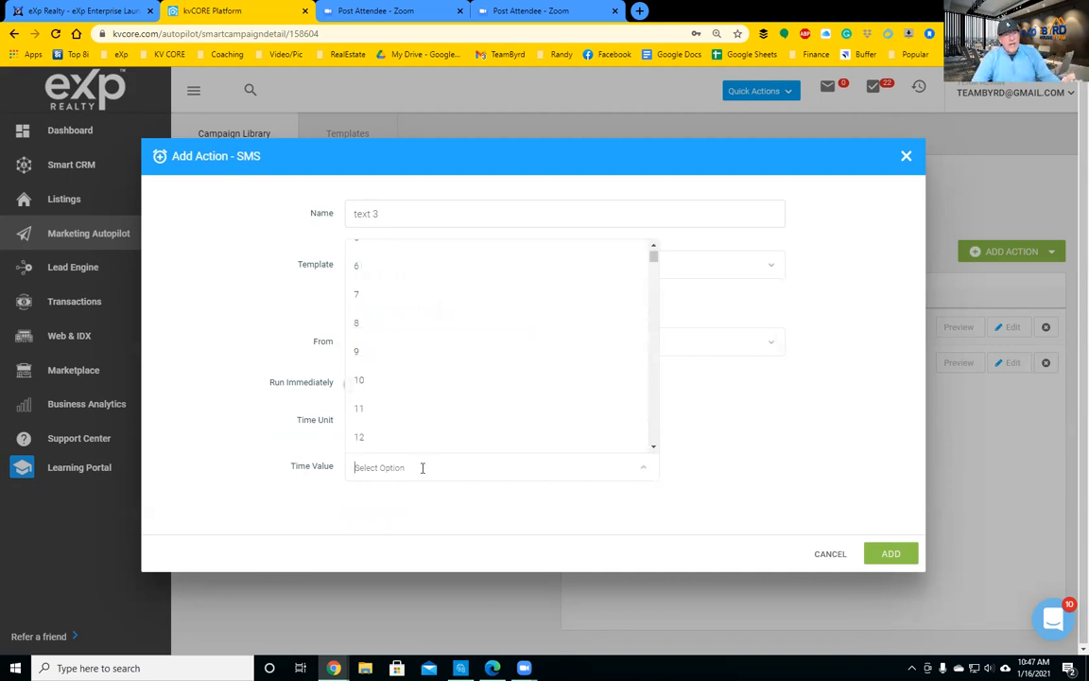
{"action": "mouse_move", "coordinate": [652, 253]}
{"action": "left_mouse_down"}
{"action": "mouse_move", "coordinate": [653, 441]}
{"action": "mouse_move", "coordinate": [641, 282]}
{"action": "mouse_move", "coordinate": [652, 286]}
{"action": "mouse_move", "coordinate": [651, 252]}
{"action": "mouse_move", "coordinate": [651, 264]}
{"action": "left_mouse_up"}
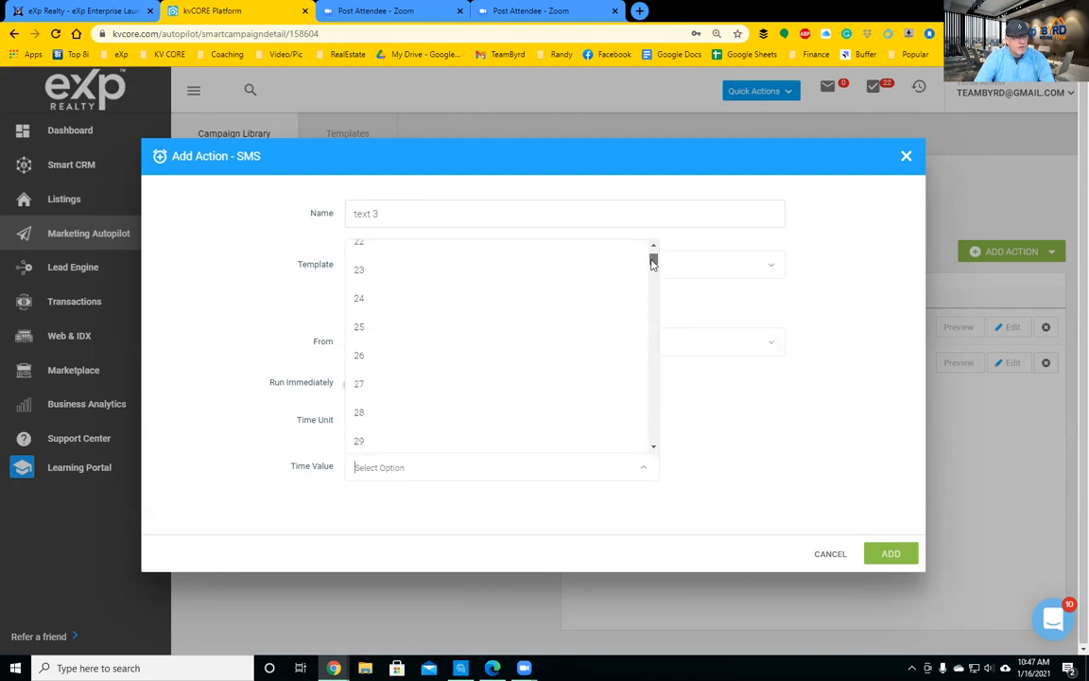
{"action": "left_click", "coordinate": [413, 297]}
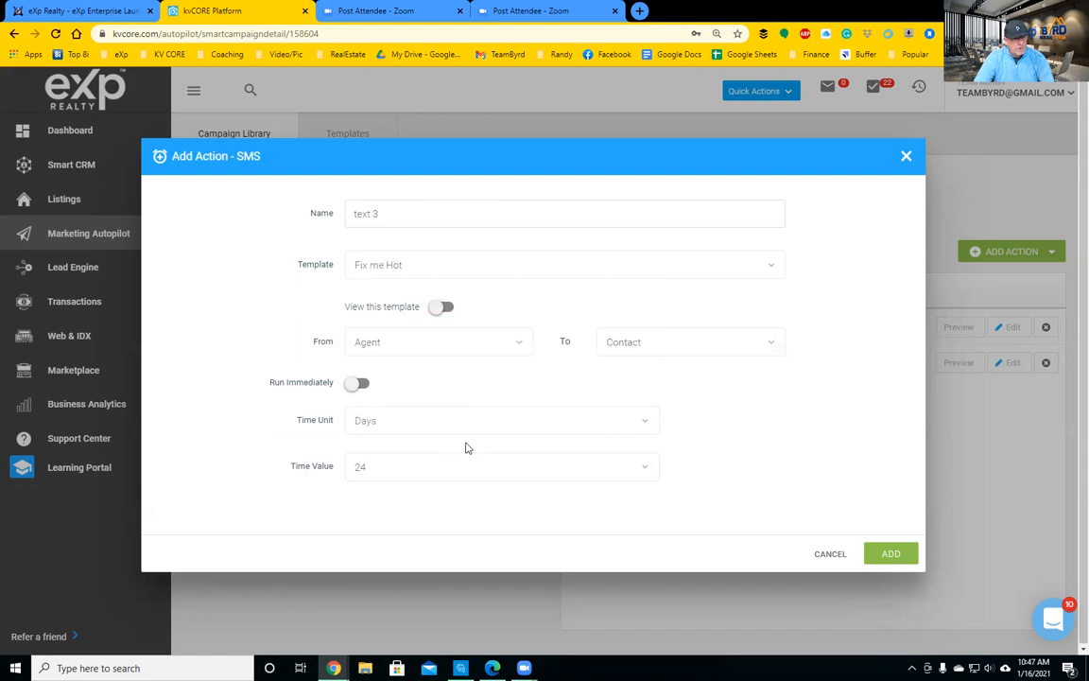
{"action": "left_click", "coordinate": [889, 552]}
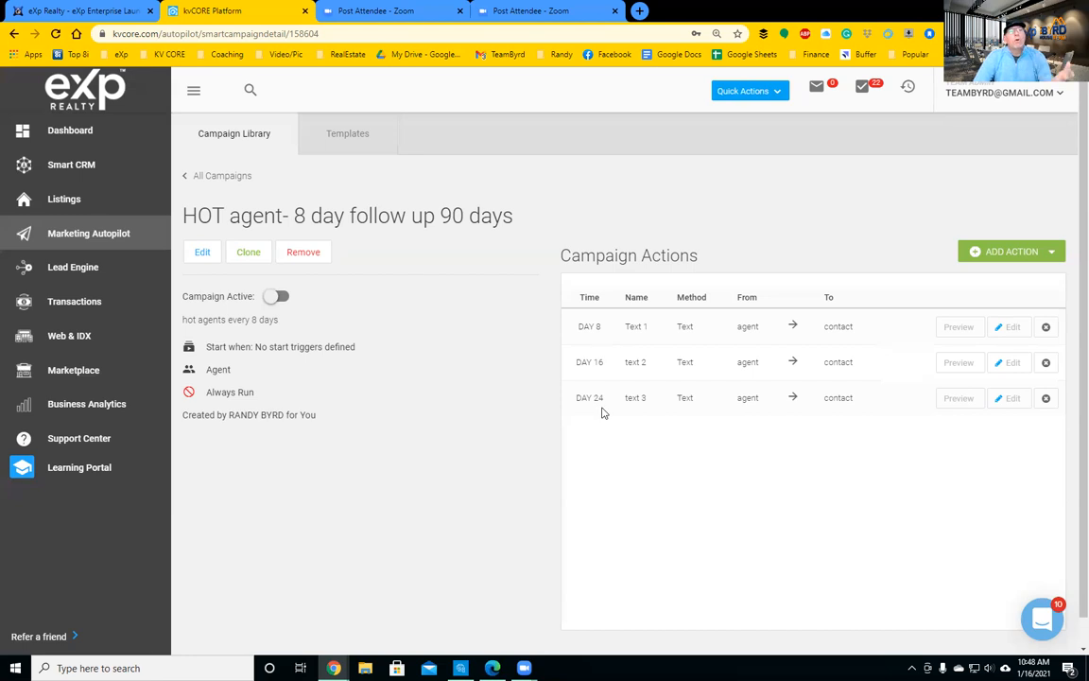
Start a call task-reminder action named "call" with the "Fix Me-Hot" template, and preview the template's content
{"action": "left_click", "coordinate": [1007, 253]}
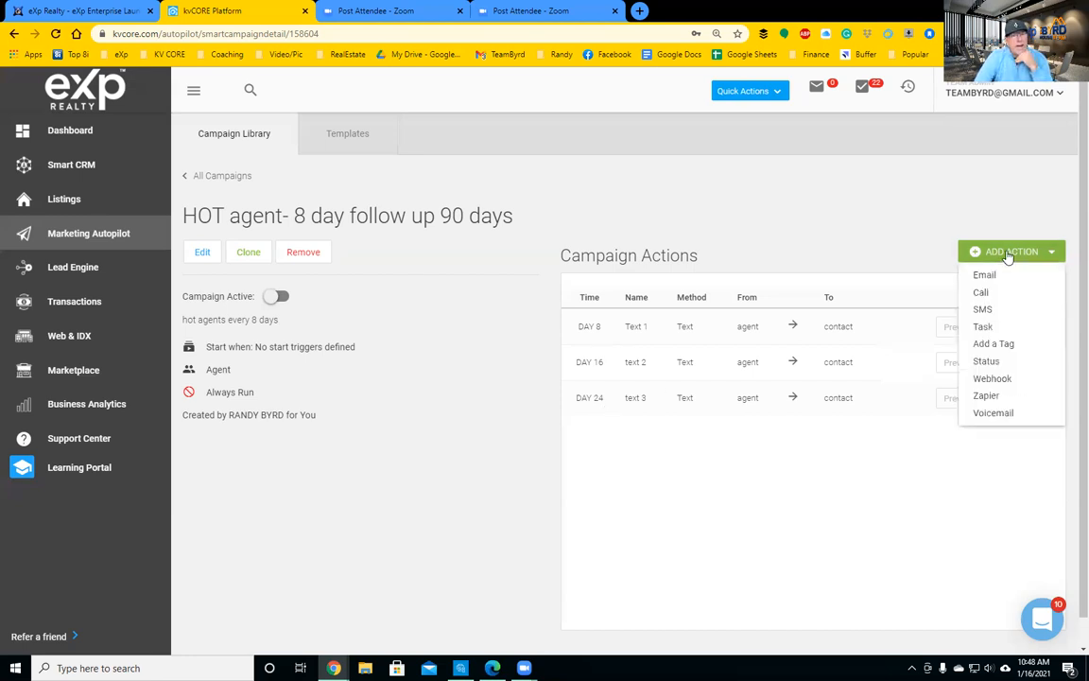
{"action": "left_click", "coordinate": [983, 293]}
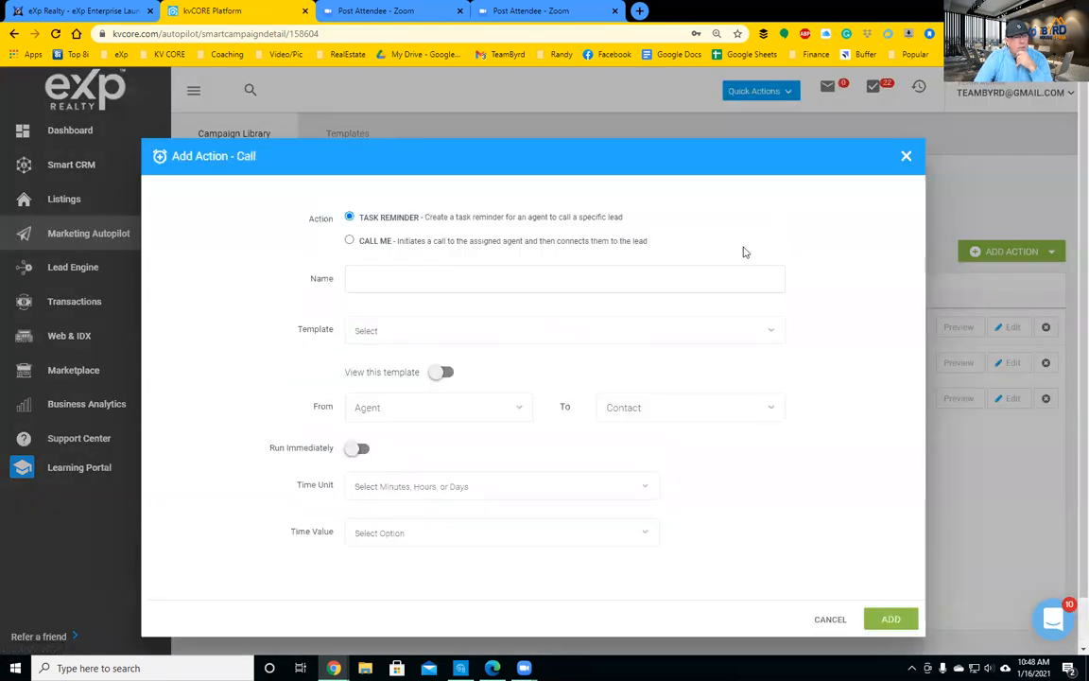
{"action": "left_click", "coordinate": [531, 281]}
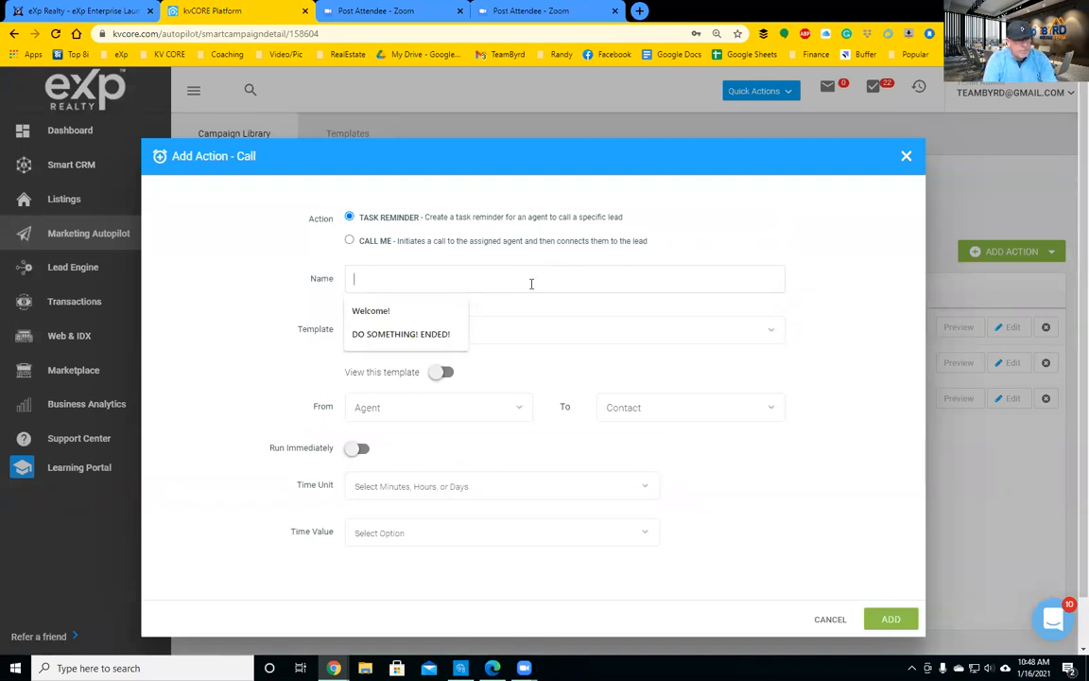
{"action": "type", "text": "call"}
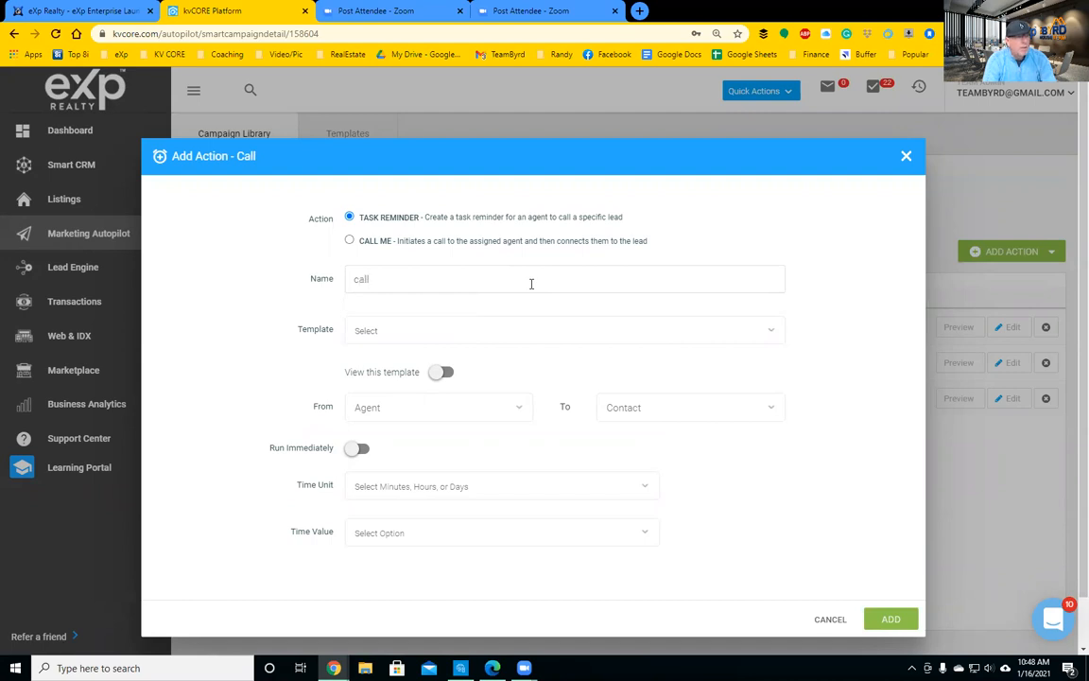
{"action": "key", "text": "Tab"}
{"action": "type", "text": "fix"}
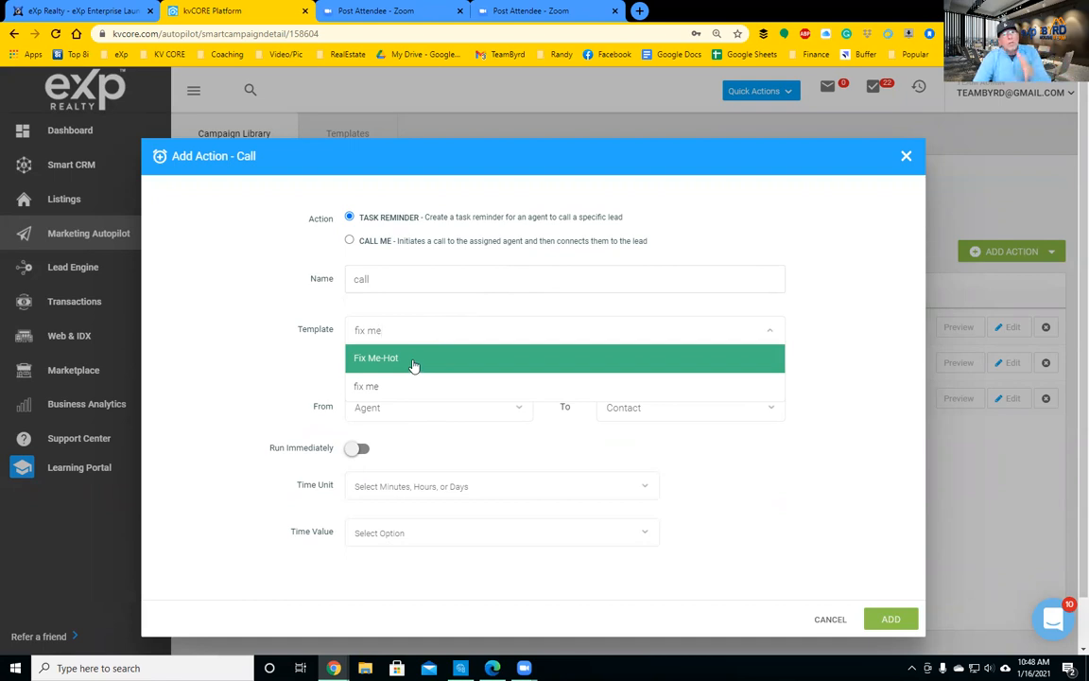
{"action": "left_click", "coordinate": [414, 361]}
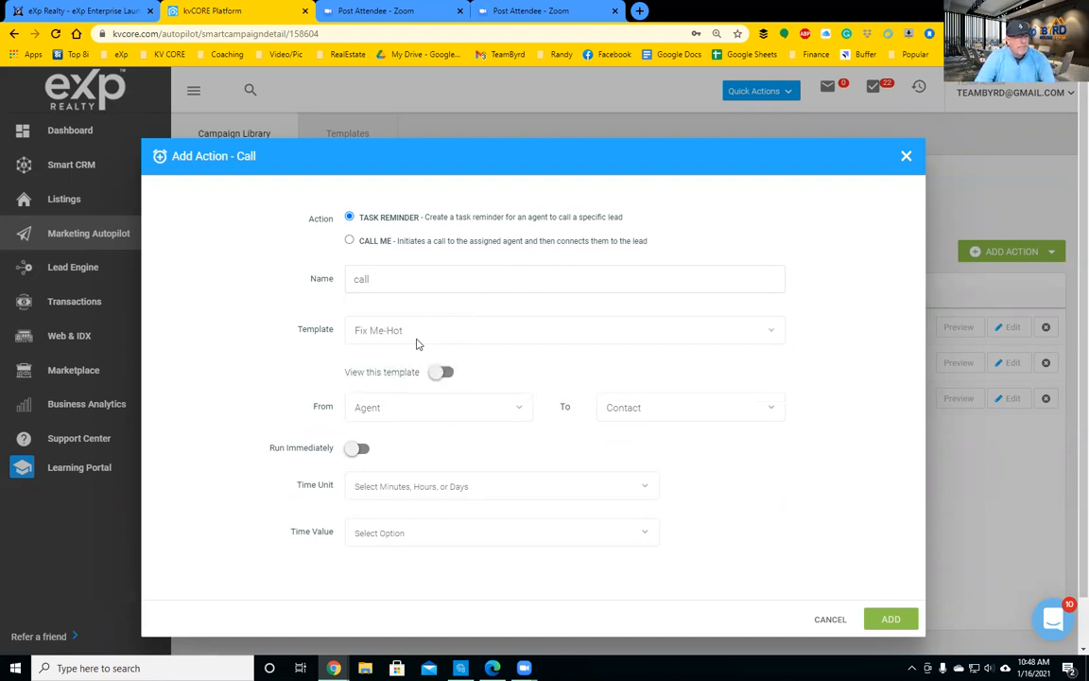
{"action": "left_click", "coordinate": [440, 373]}
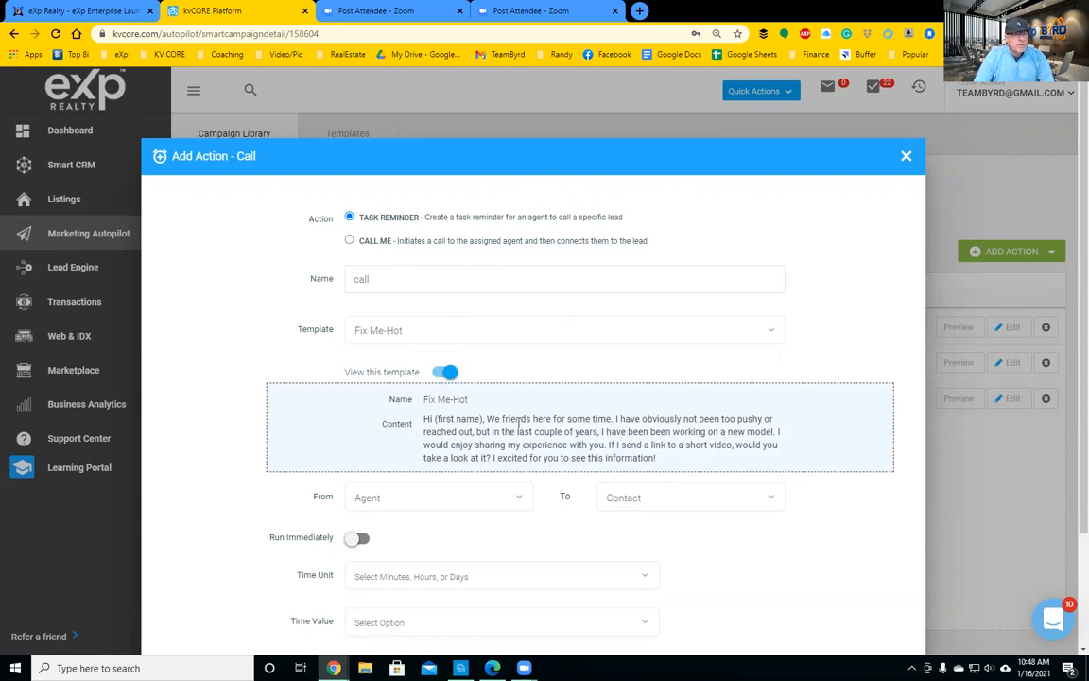
{"action": "left_click", "coordinate": [447, 372]}
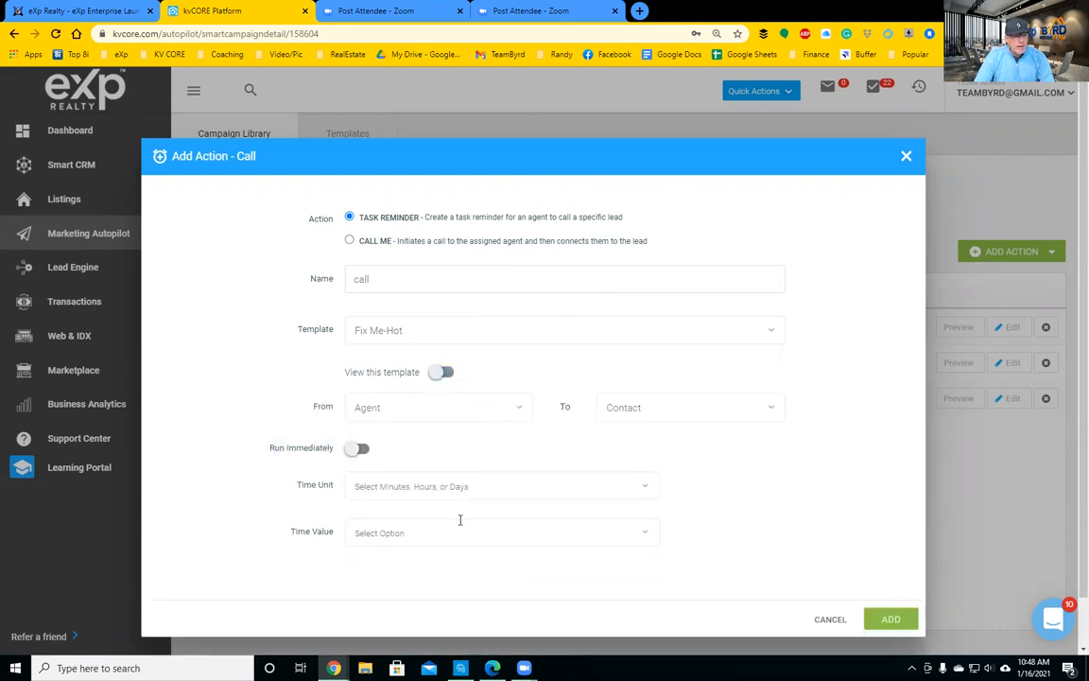
Set the "call" action's time unit to Days and its time value to 30
{"action": "left_click", "coordinate": [472, 486]}
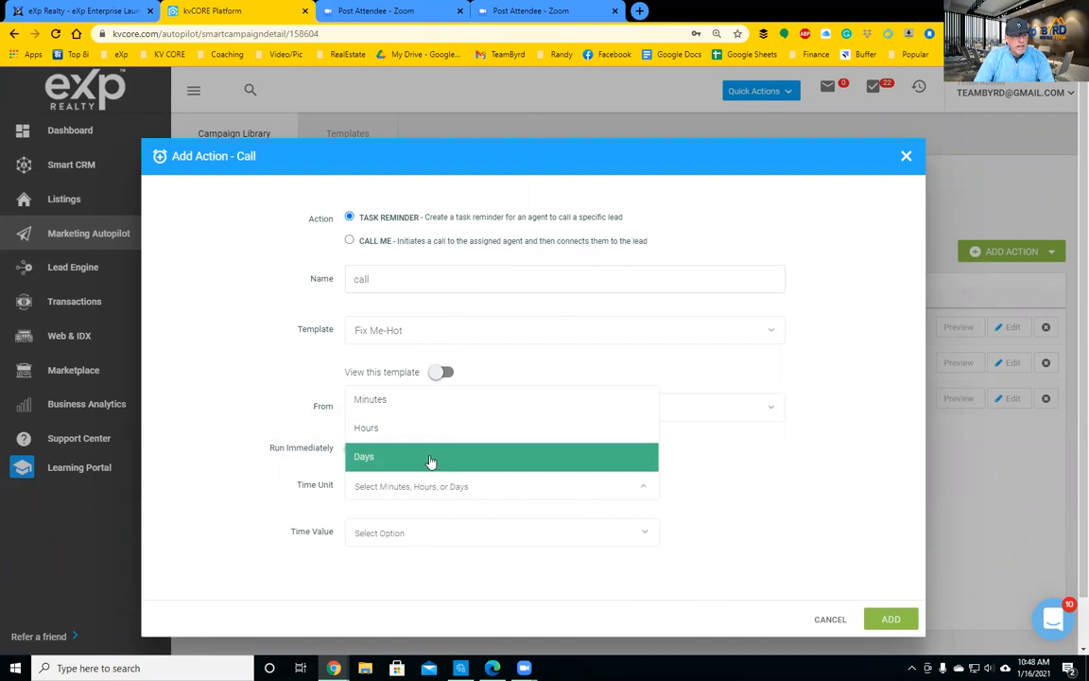
{"action": "left_click", "coordinate": [433, 463]}
{"action": "left_click", "coordinate": [417, 529]}
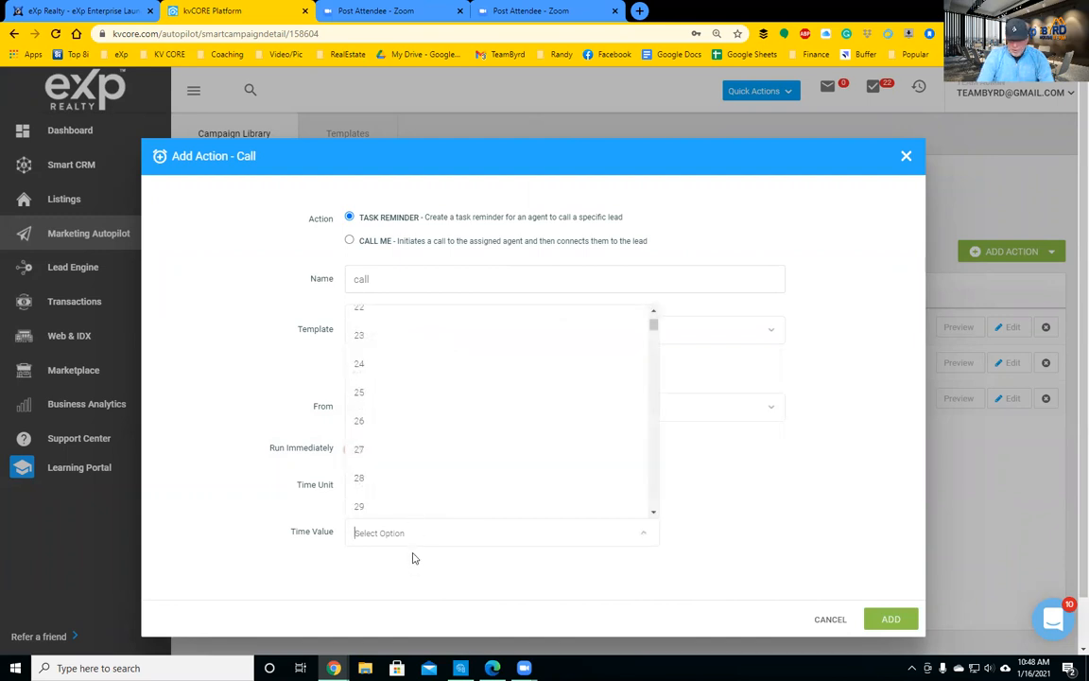
{"action": "type", "text": "30"}
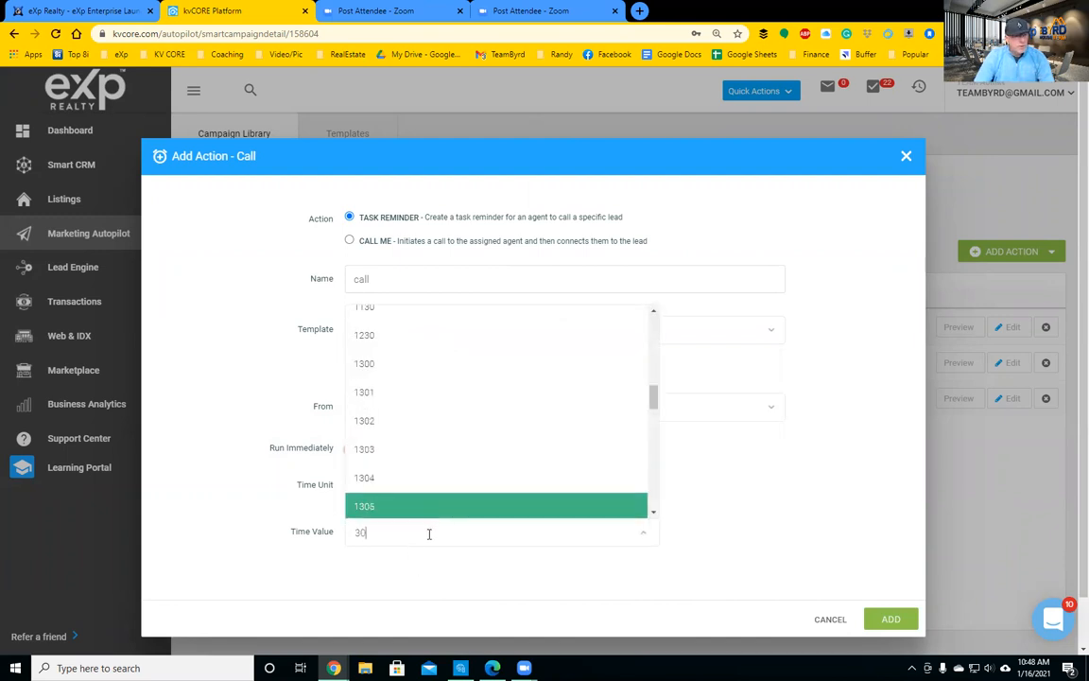
{"action": "key", "text": "Down"}
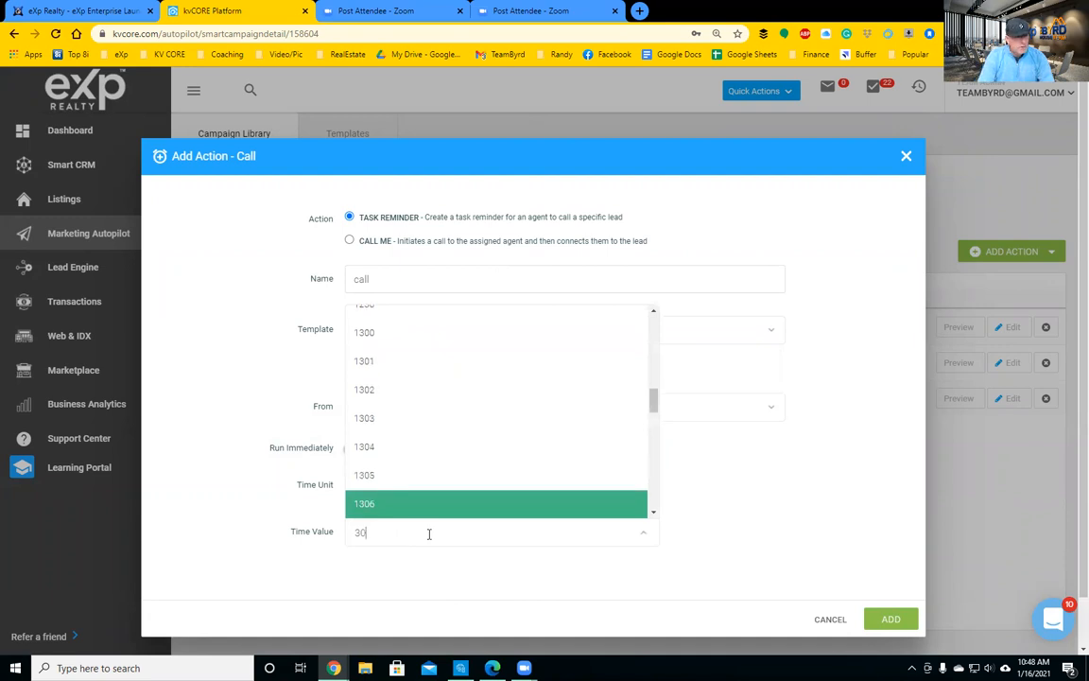
{"action": "key", "text": "Return"}
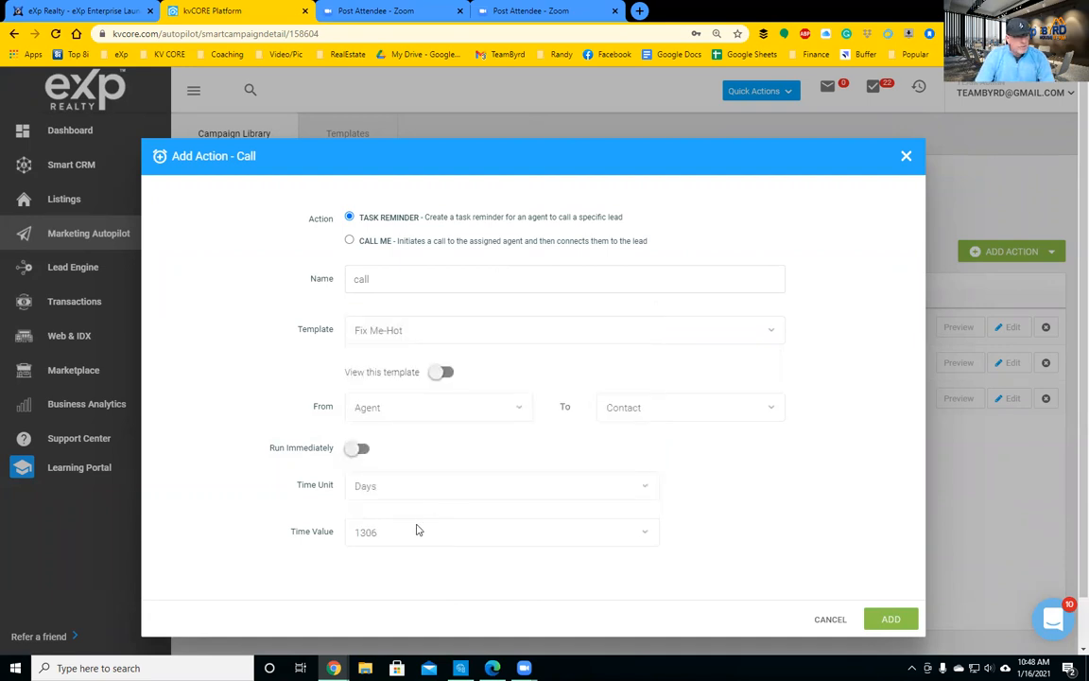
{"action": "left_click", "coordinate": [419, 536]}
{"action": "type", "text": "30"}
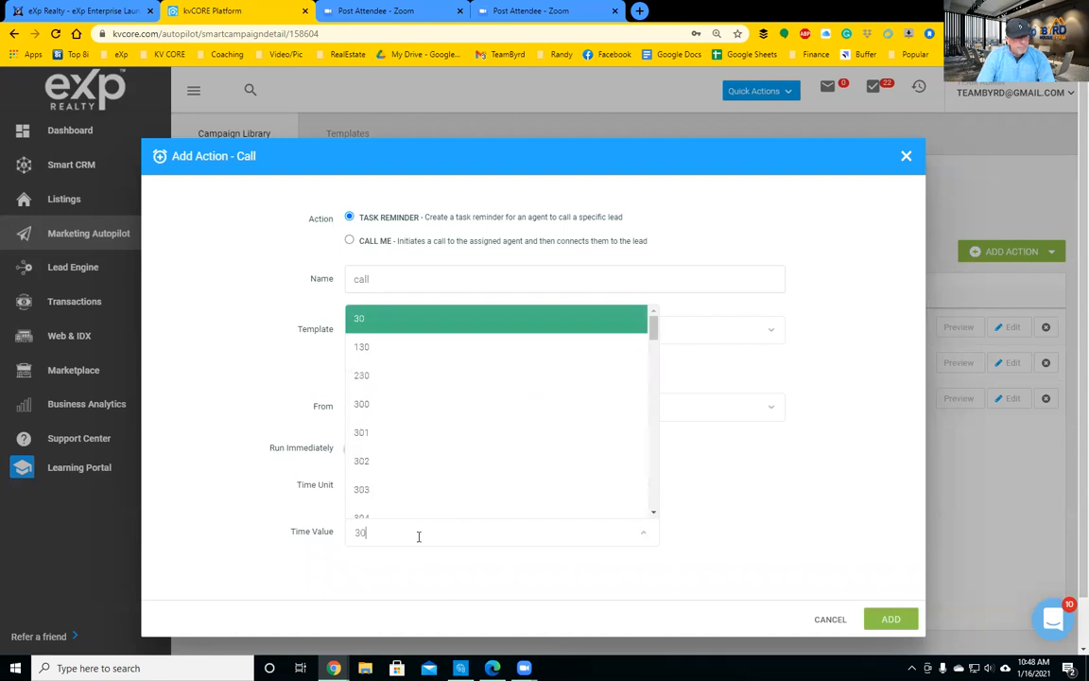
{"action": "key", "text": "Return"}
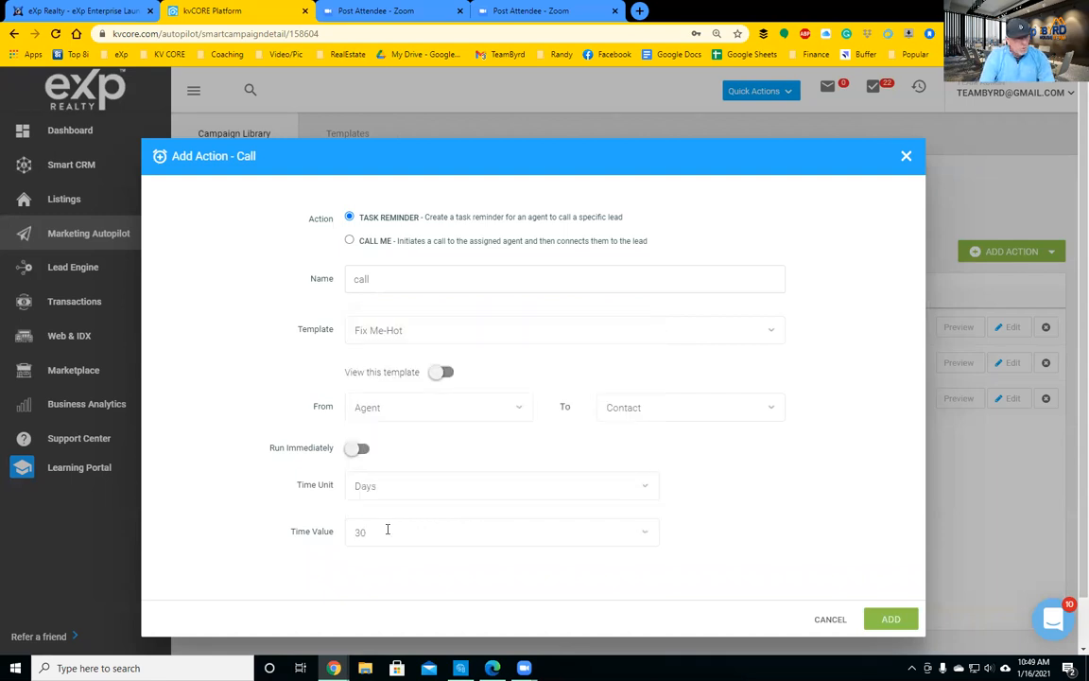
Change the "call" action's time value to 25 days
{"action": "left_click", "coordinate": [388, 529]}
{"action": "left_click", "coordinate": [388, 529]}
{"action": "left_click", "coordinate": [387, 531]}
{"action": "type", "text": "25"}
{"action": "key", "text": "Return"}
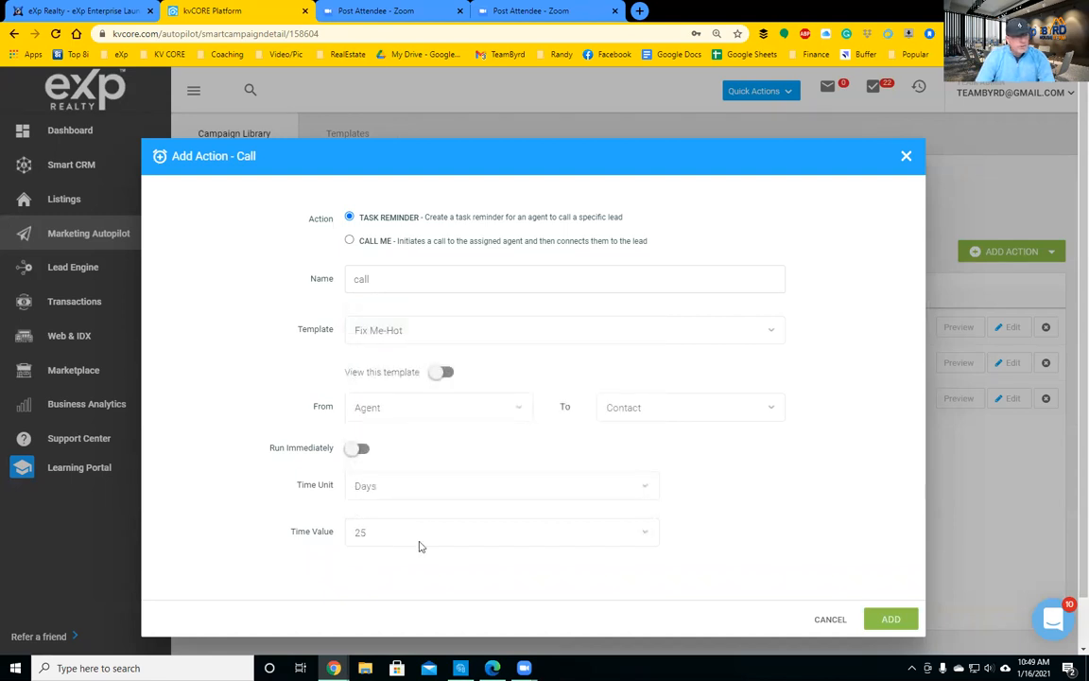
Set the "call" action's time value back to 30 days and add the action to the campaign
{"action": "left_click", "coordinate": [420, 538]}
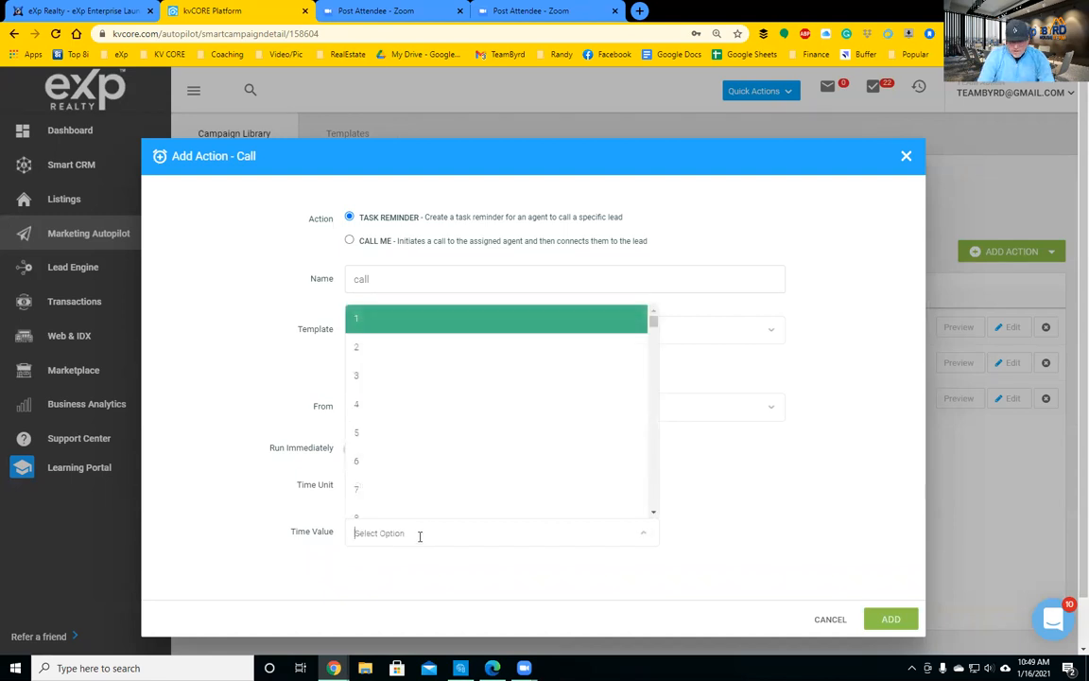
{"action": "type", "text": "30"}
{"action": "key", "text": "Return"}
{"action": "left_click", "coordinate": [647, 535]}
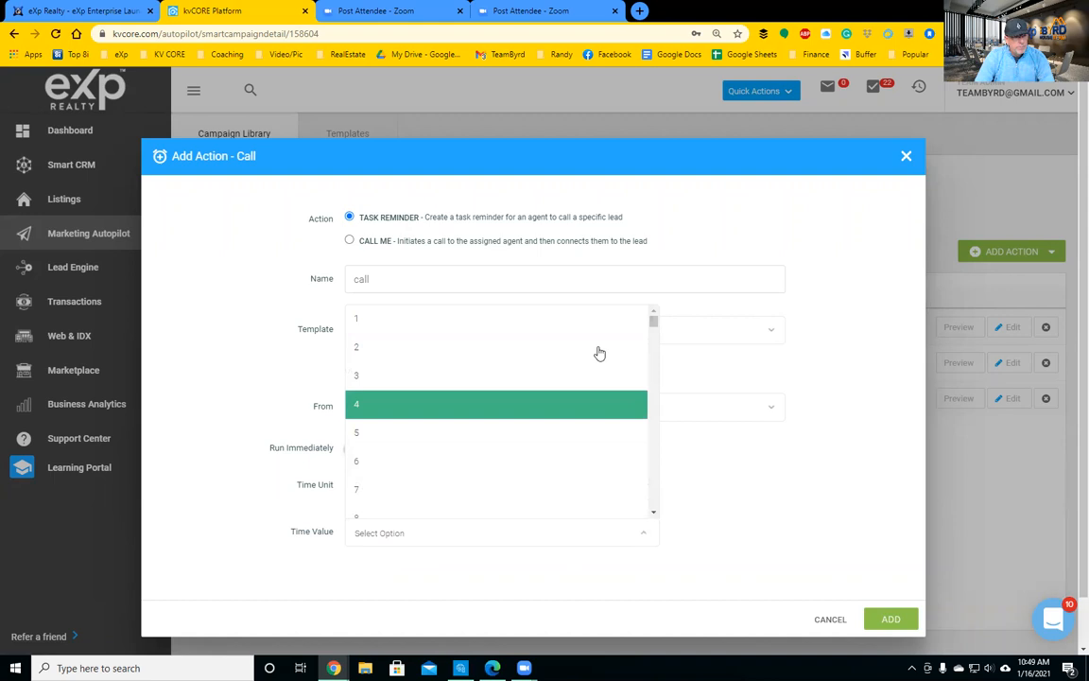
{"action": "mouse_move", "coordinate": [651, 323]}
{"action": "left_mouse_down"}
{"action": "mouse_move", "coordinate": [654, 341]}
{"action": "mouse_move", "coordinate": [652, 313]}
{"action": "mouse_move", "coordinate": [647, 393]}
{"action": "mouse_move", "coordinate": [651, 323]}
{"action": "left_mouse_up"}
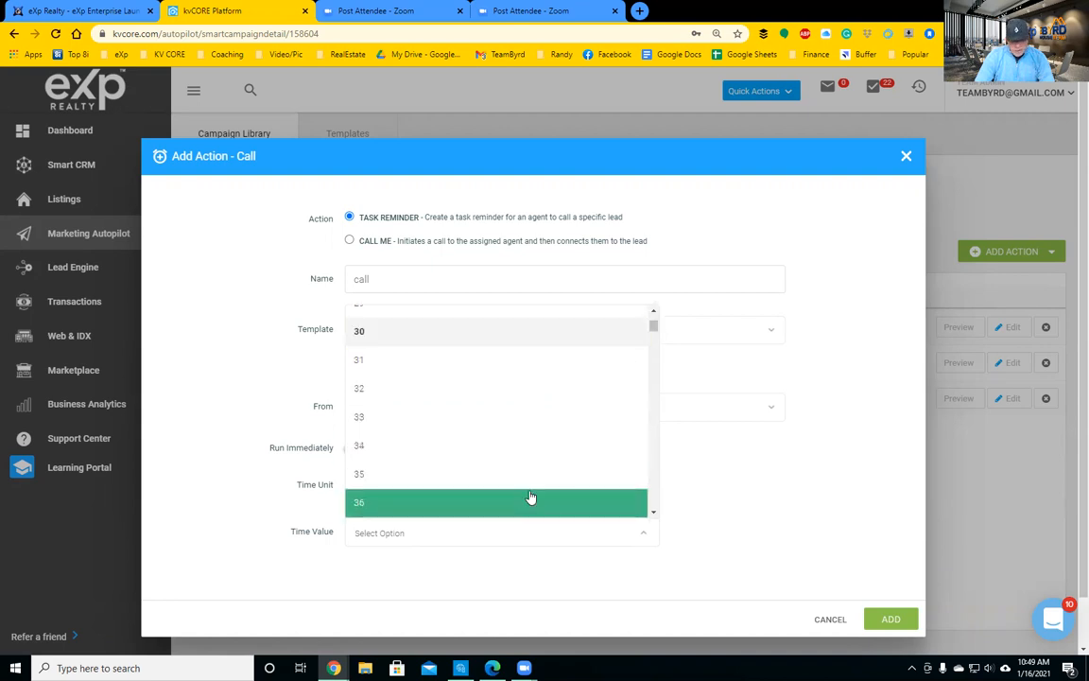
{"action": "key", "text": "Down"}
{"action": "key", "text": "Down"}
{"action": "key", "text": "Up"}
{"action": "key", "text": "Up"}
{"action": "key", "text": "Up"}
{"action": "key", "text": "Up"}
{"action": "key", "text": "Up"}
{"action": "key", "text": "Up"}
{"action": "key", "text": "Up"}
{"action": "key", "text": "Up"}
{"action": "key", "text": "Up"}
{"action": "key", "text": "Up"}
{"action": "key", "text": "Up"}
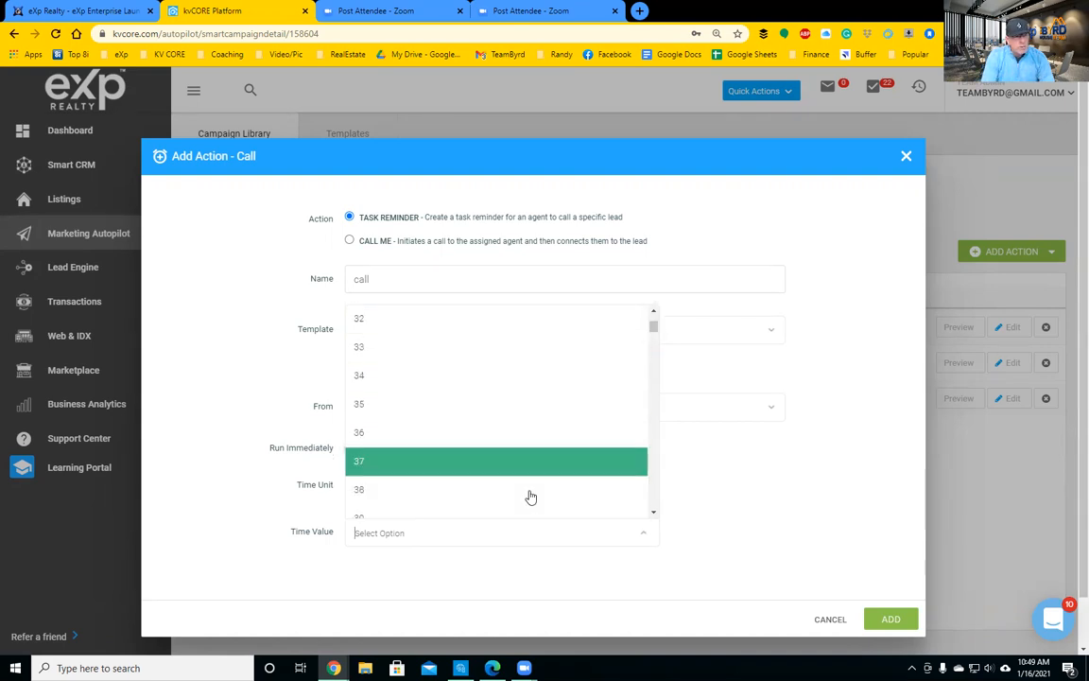
{"action": "key", "text": "Up"}
{"action": "key", "text": "Up"}
{"action": "key", "text": "Up"}
{"action": "key", "text": "Up"}
{"action": "key", "text": "Up"}
{"action": "key", "text": "Up"}
{"action": "key", "text": "Up"}
{"action": "key", "text": "Up"}
{"action": "key", "text": "Up"}
{"action": "key", "text": "Up"}
{"action": "key", "text": "Up"}
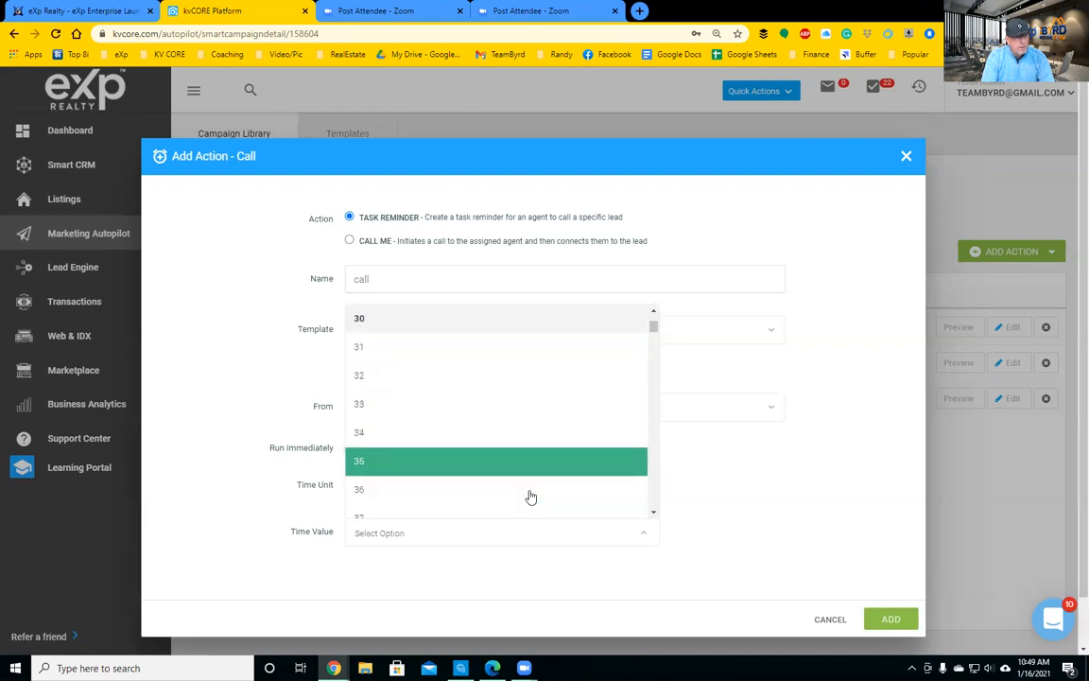
{"action": "left_click", "coordinate": [460, 323]}
{"action": "left_click", "coordinate": [890, 618]}
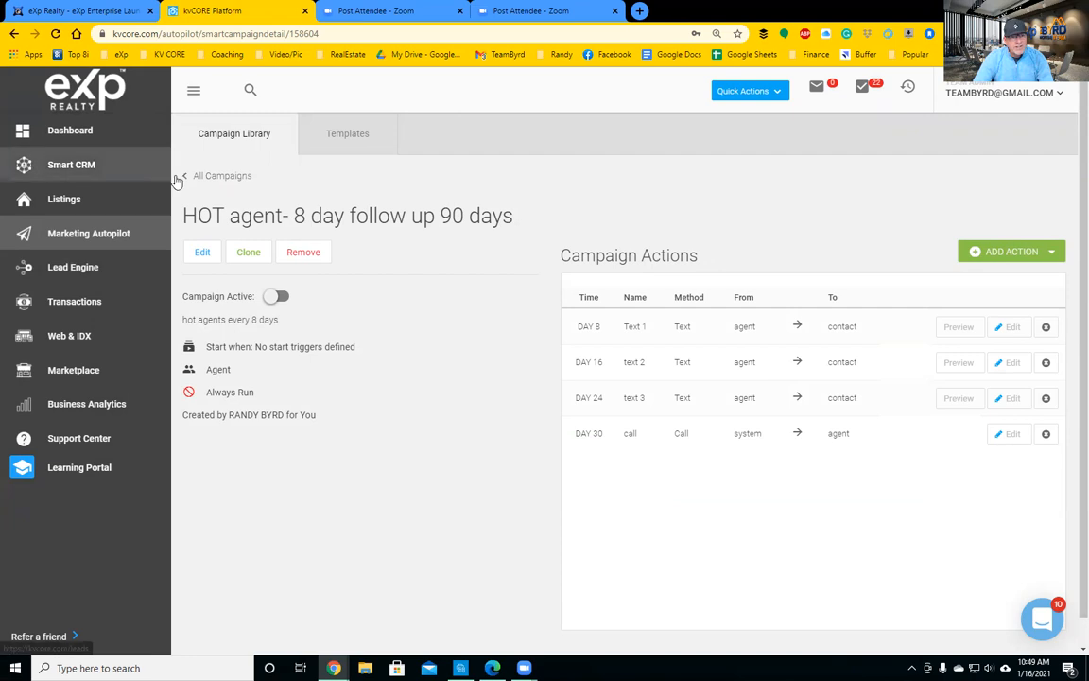
{"action": "left_click", "coordinate": [1012, 248]}
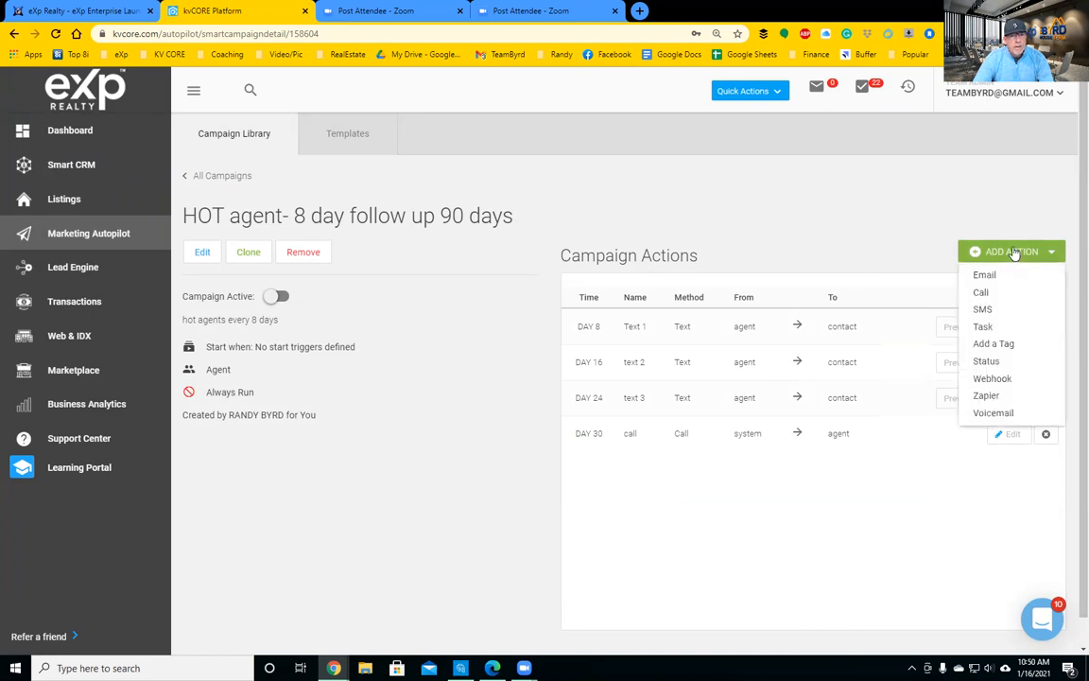
{"action": "left_click", "coordinate": [982, 309]}
{"action": "left_click", "coordinate": [516, 210]}
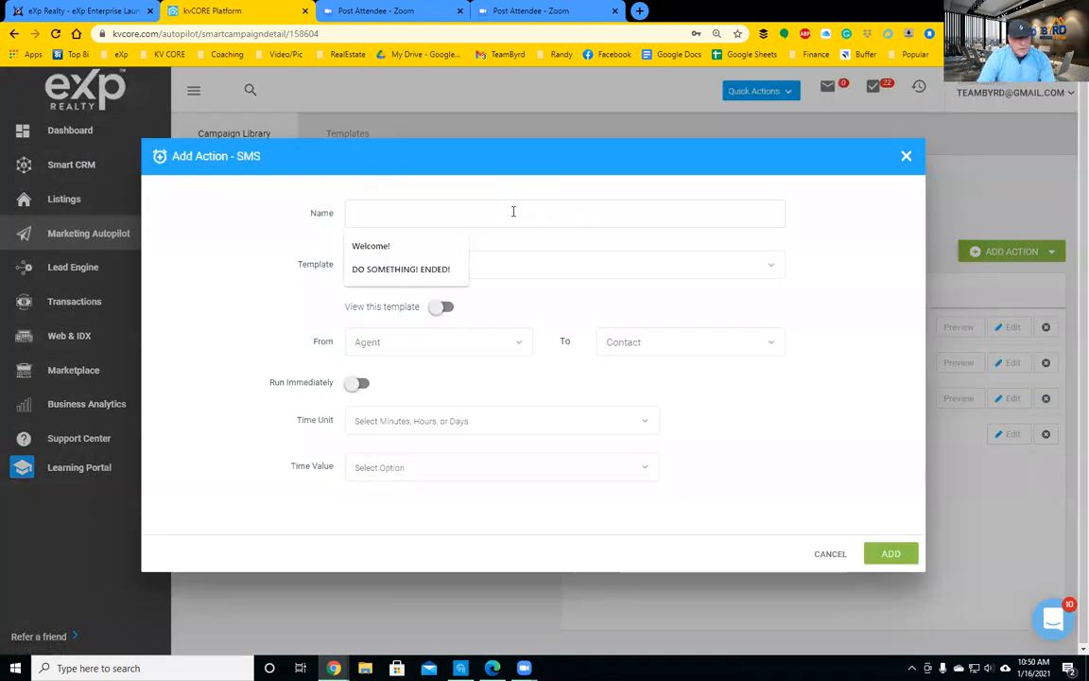
{"action": "left_click", "coordinate": [905, 155]}
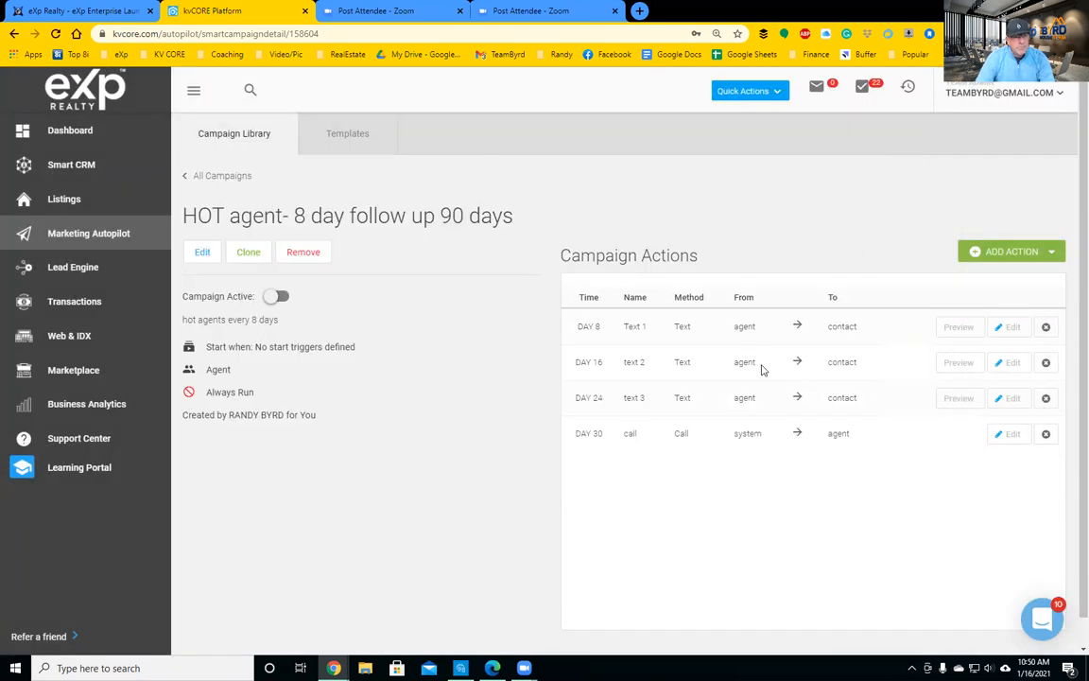
Start a new SMS action named "Text 4" for the campaign and assign it the "Fix me Hot" template
{"action": "left_click", "coordinate": [1013, 251]}
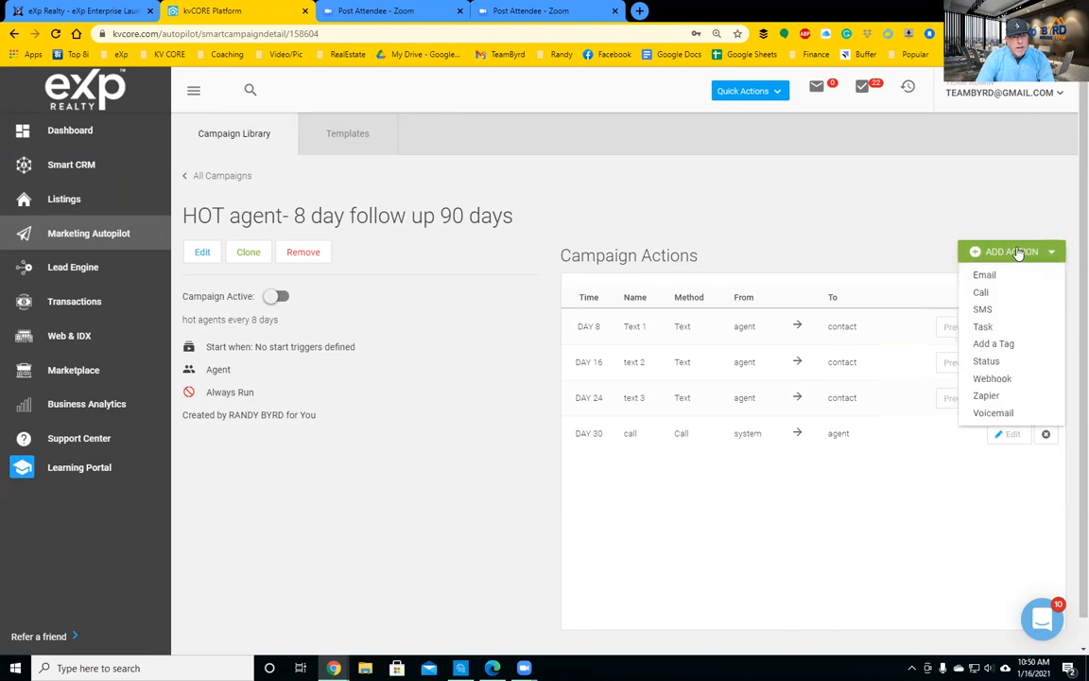
{"action": "left_click", "coordinate": [983, 310]}
{"action": "left_click", "coordinate": [444, 218]}
{"action": "type", "text": "Text 4"}
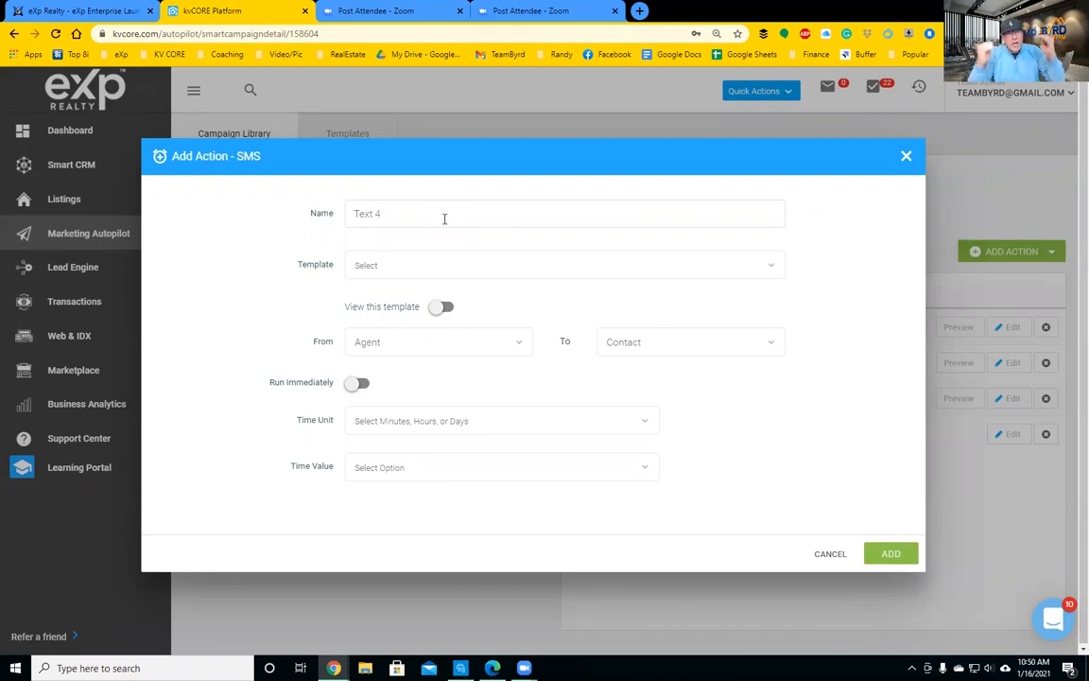
{"action": "left_click", "coordinate": [495, 278]}
{"action": "type", "text": "fix me"}
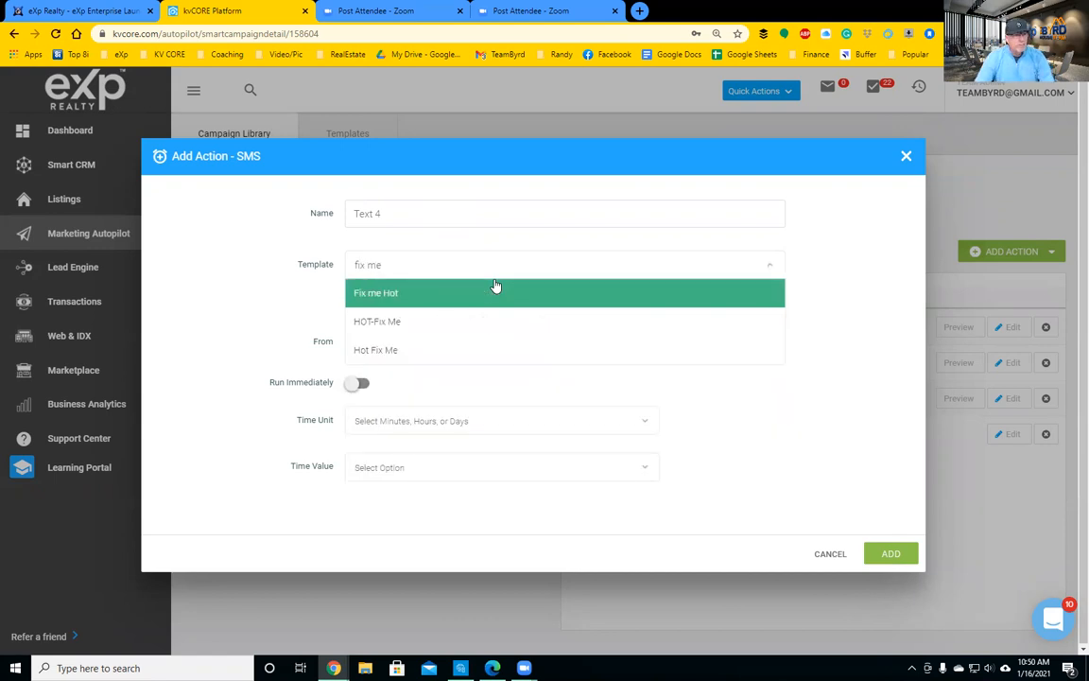
{"action": "left_click", "coordinate": [424, 295]}
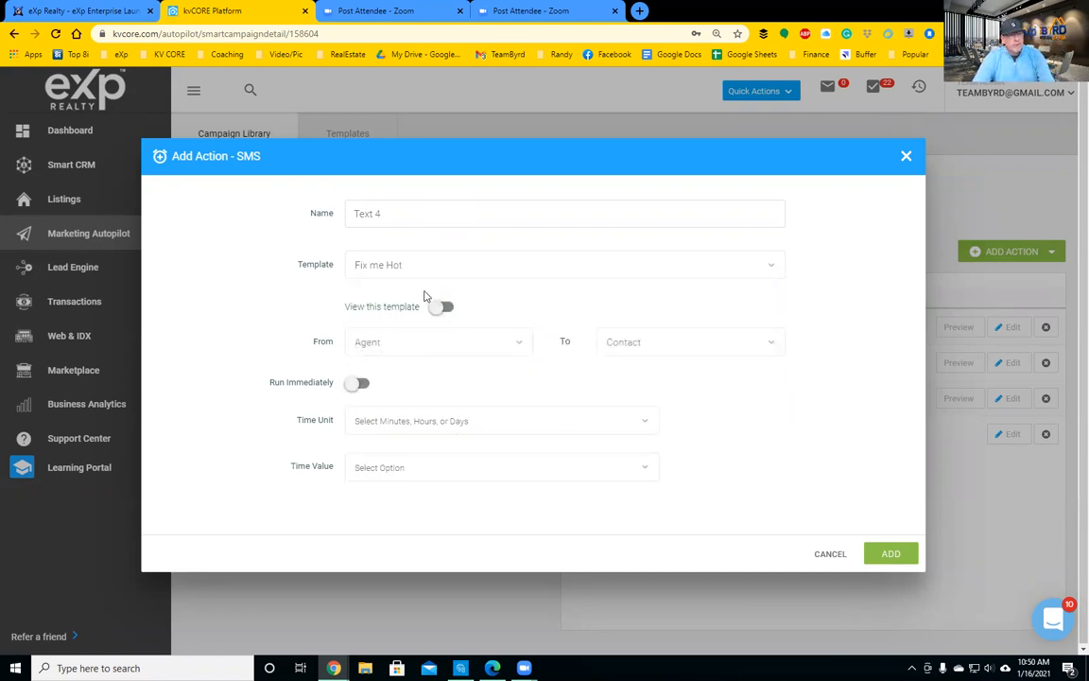
Schedule the "Text 4" action in Days with a time value of 38 and add it to the campaign
{"action": "left_click", "coordinate": [445, 427]}
{"action": "left_click", "coordinate": [410, 510]}
{"action": "left_click", "coordinate": [424, 473]}
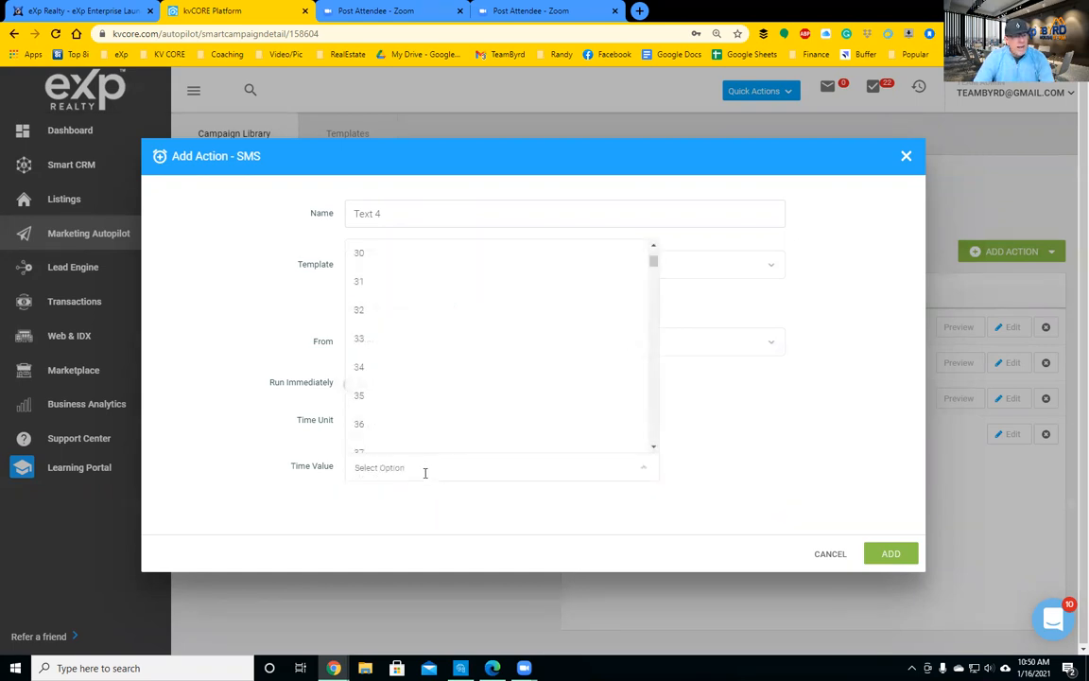
{"action": "scroll", "coordinate": [440, 381], "scroll_direction": "down", "scroll_amount": 2}
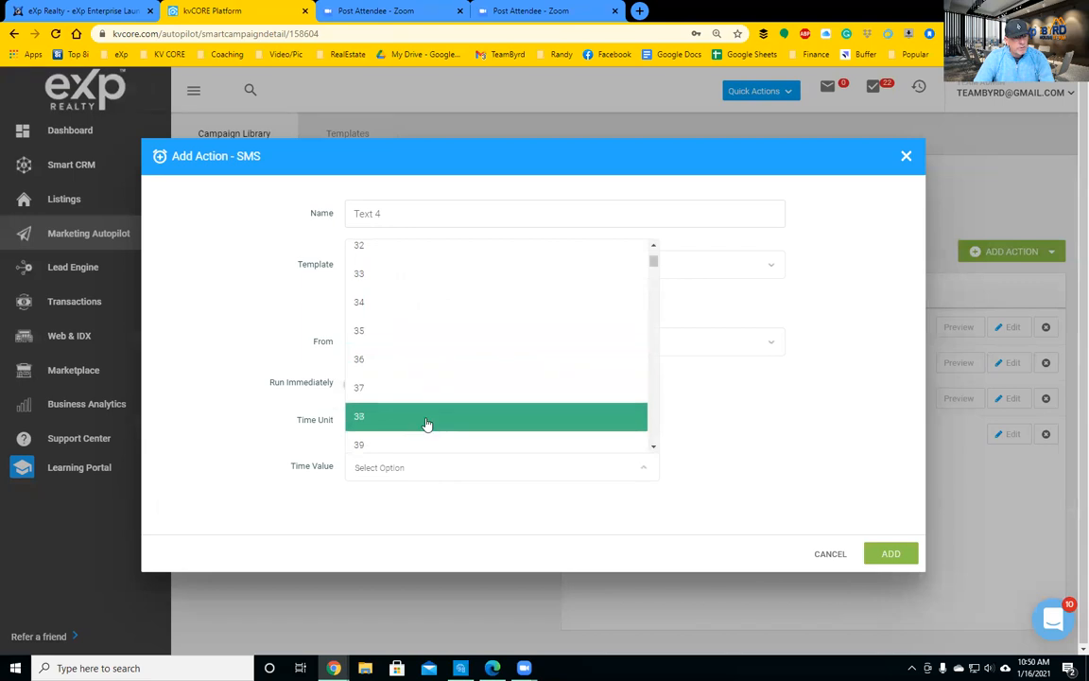
{"action": "left_click", "coordinate": [427, 421]}
{"action": "left_click", "coordinate": [889, 554]}
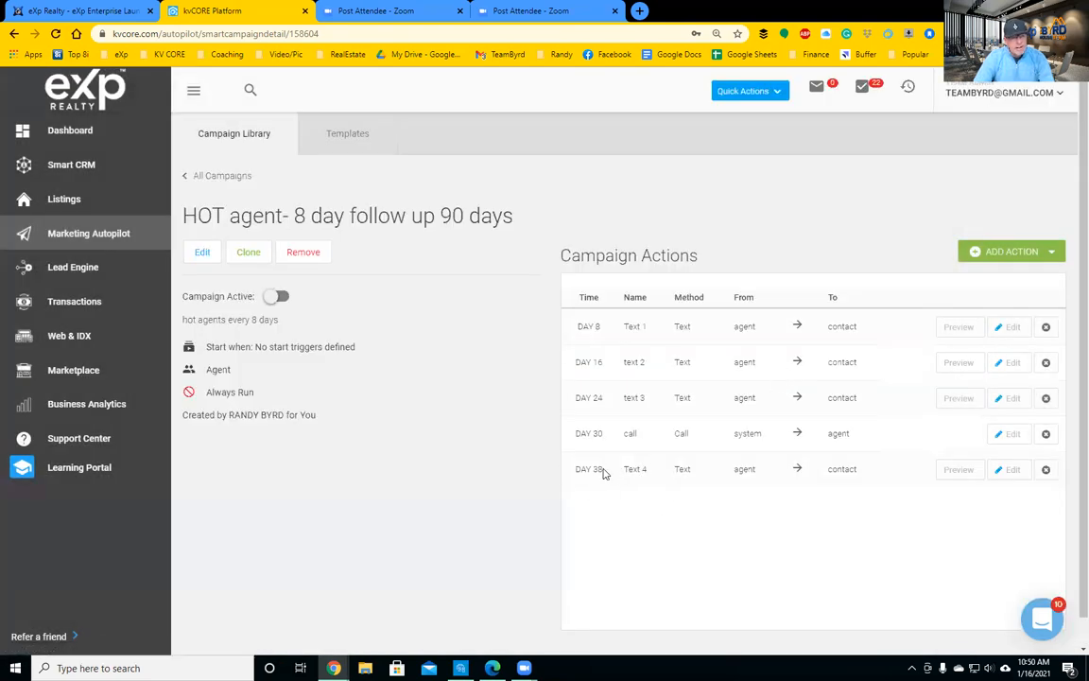
Start another SMS action for the campaign and name it "Text 5"
{"action": "left_click", "coordinate": [998, 252]}
{"action": "left_click", "coordinate": [986, 311]}
{"action": "left_click", "coordinate": [404, 217]}
{"action": "type", "text": "Text 5"}
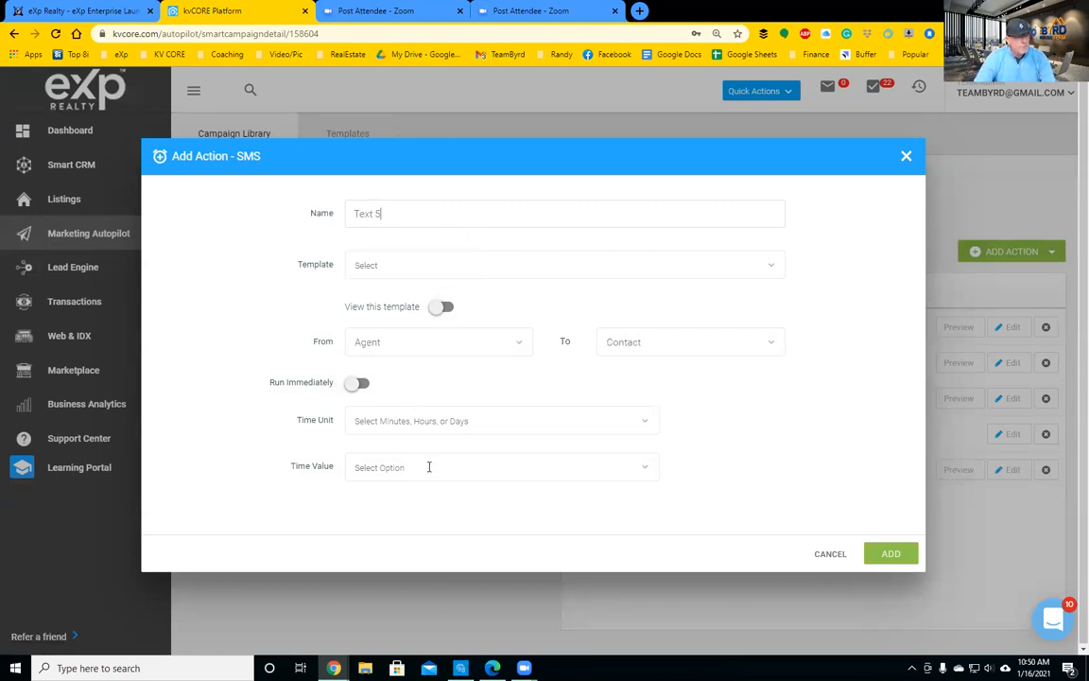
Set the "Text 5" action's time unit to Days and look up 48 as its time value
{"action": "left_click", "coordinate": [437, 423]}
{"action": "left_click", "coordinate": [433, 504]}
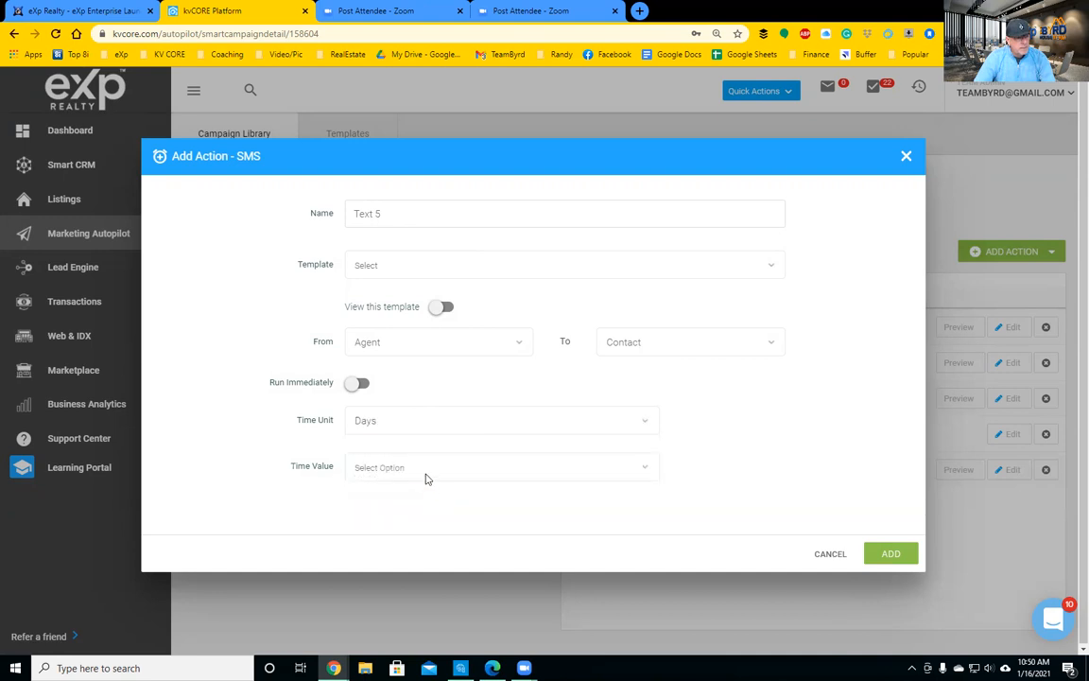
{"action": "left_click", "coordinate": [427, 468]}
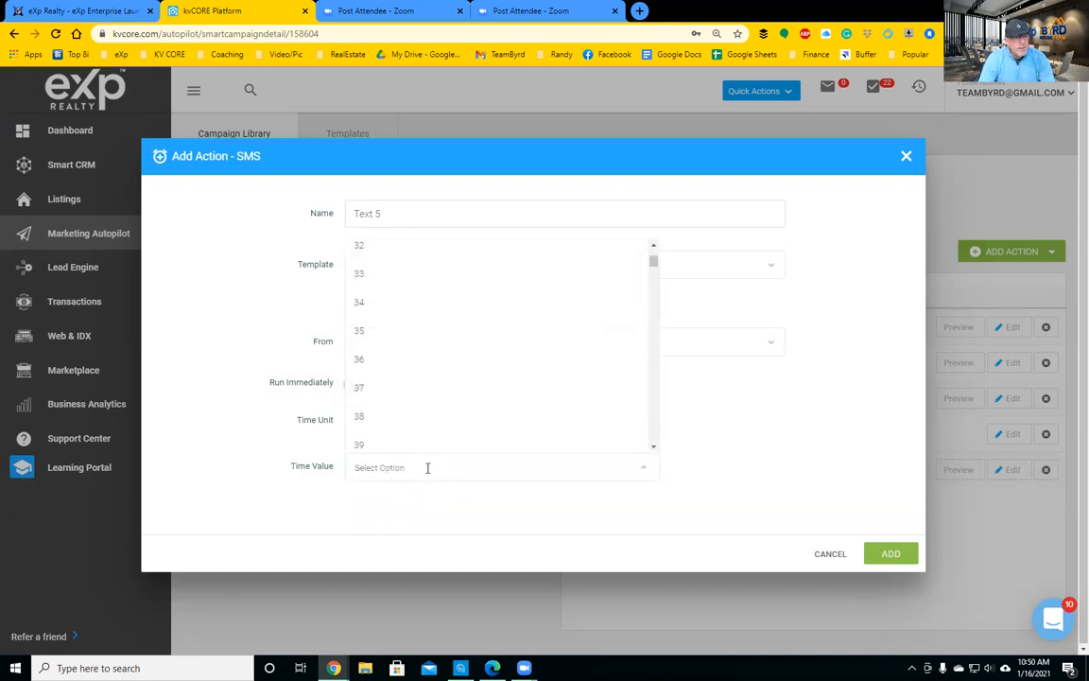
{"action": "type", "text": "48"}
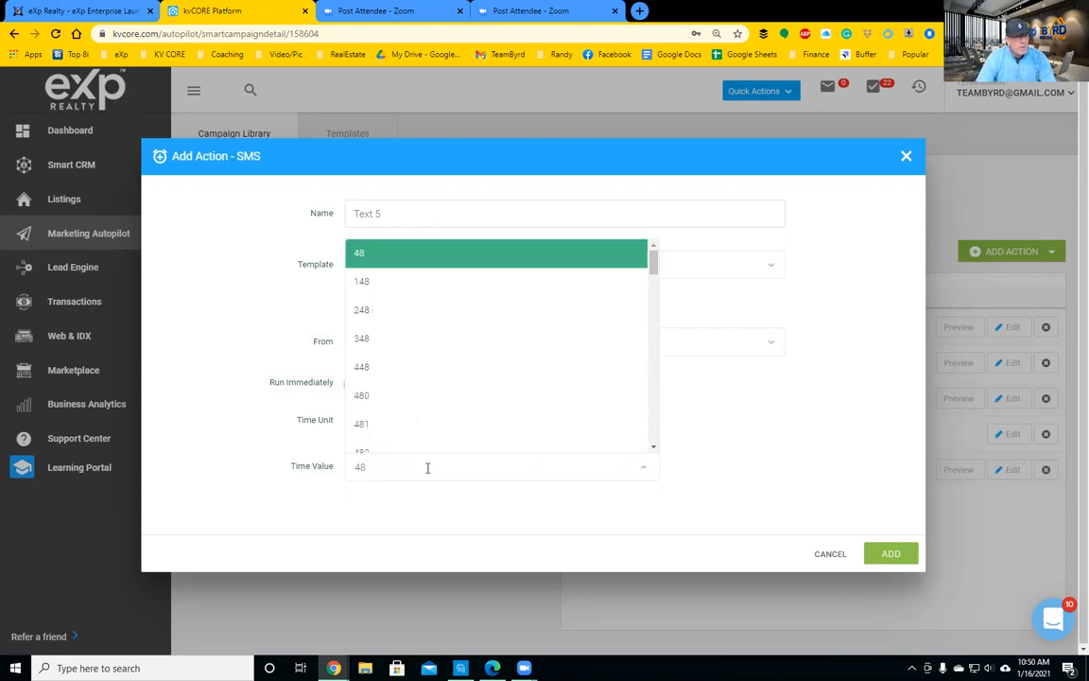
Finish the Text 5 SMS action with a 48-day delay and the "Fix me Hot" template, and add it to the campaign
{"action": "key", "text": "Return"}
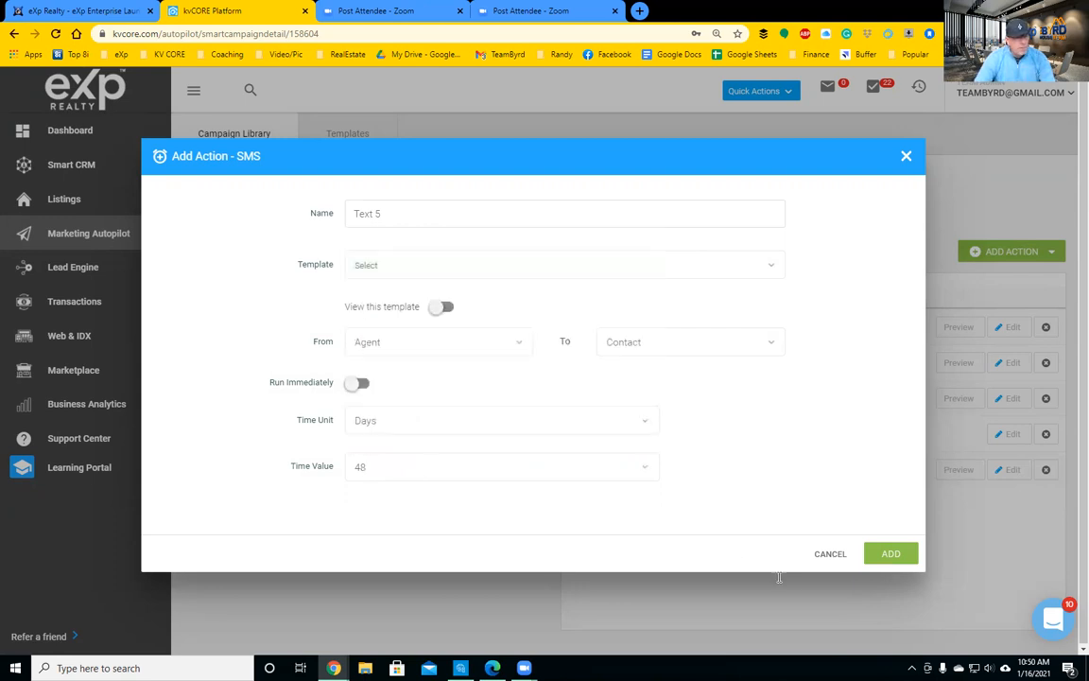
{"action": "left_click", "coordinate": [896, 556]}
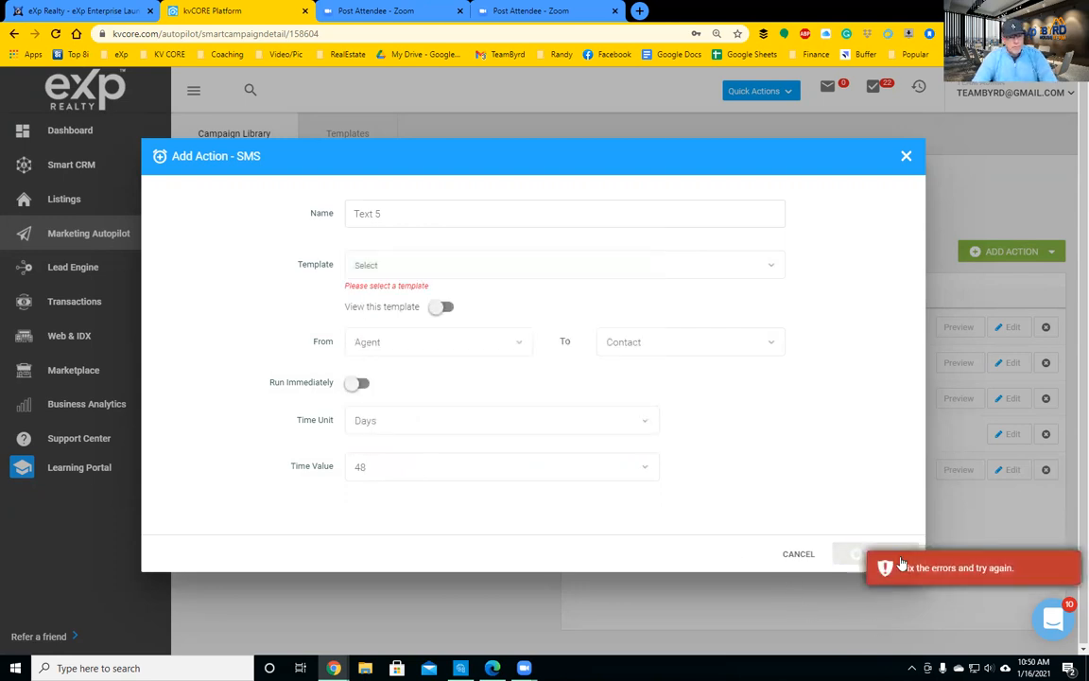
{"action": "left_click", "coordinate": [447, 271]}
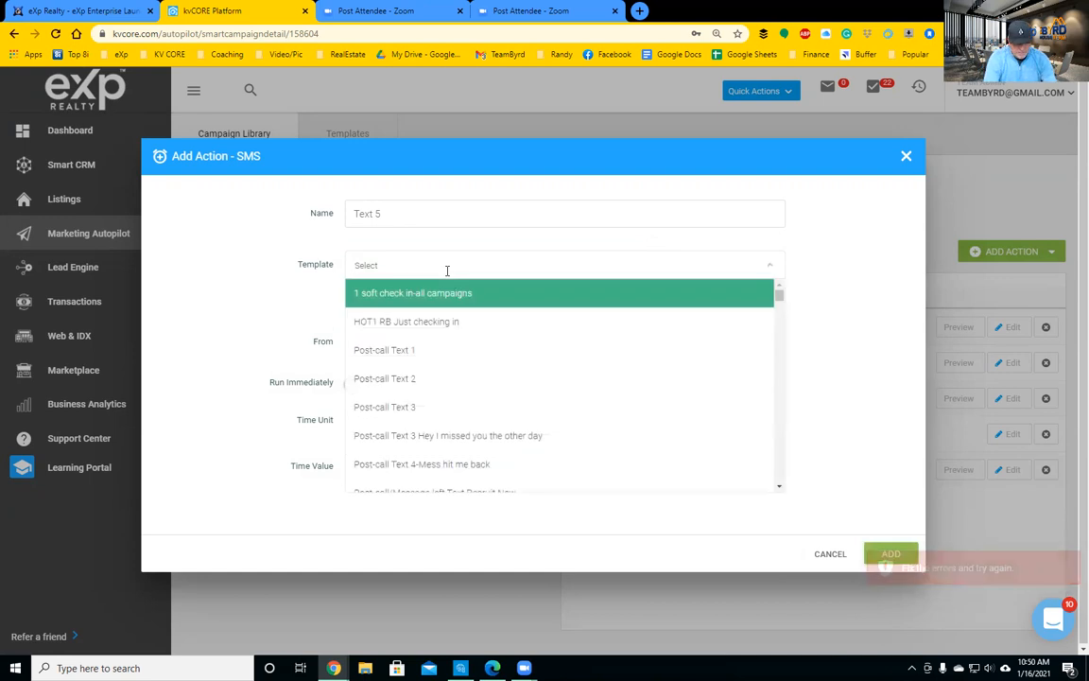
{"action": "type", "text": "fix"}
{"action": "left_click", "coordinate": [393, 293]}
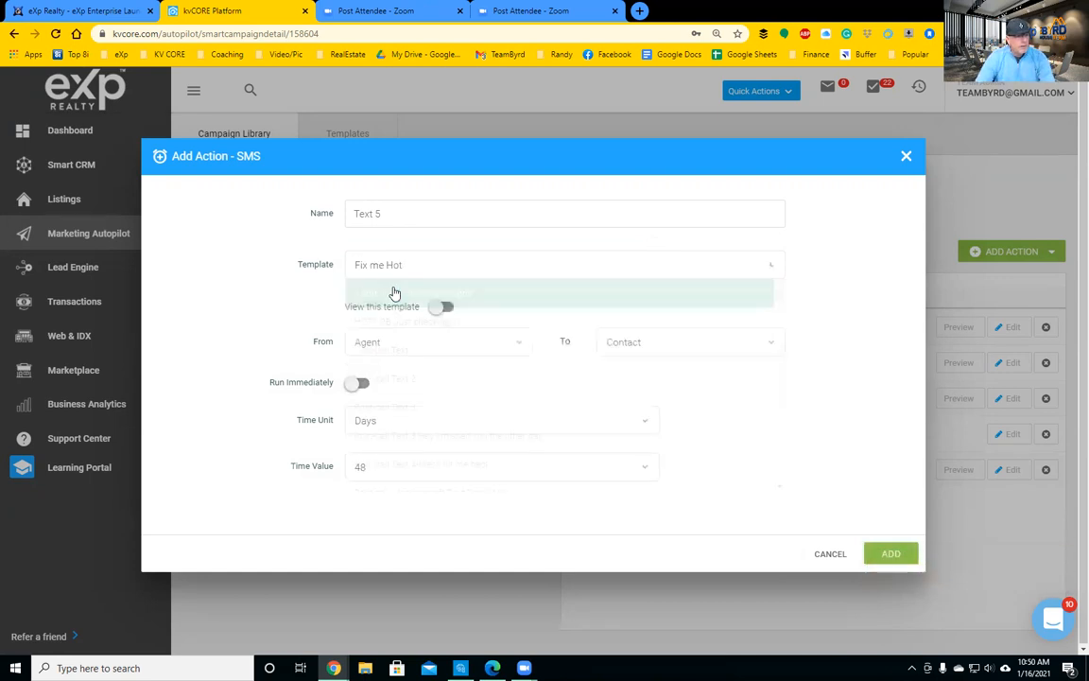
{"action": "left_click", "coordinate": [891, 553]}
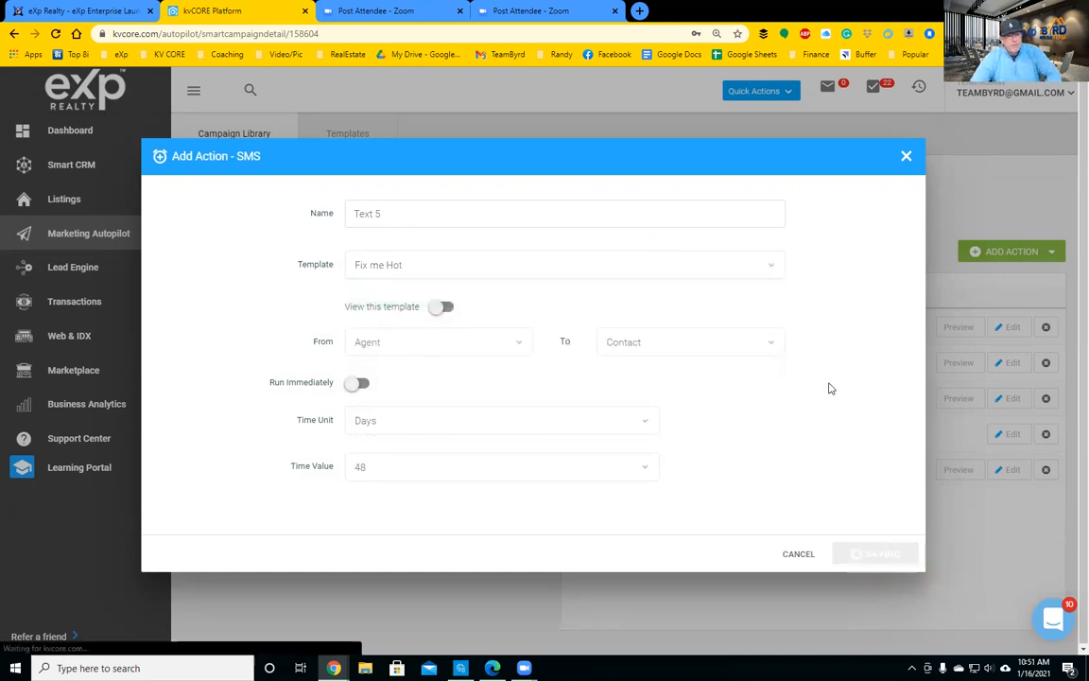
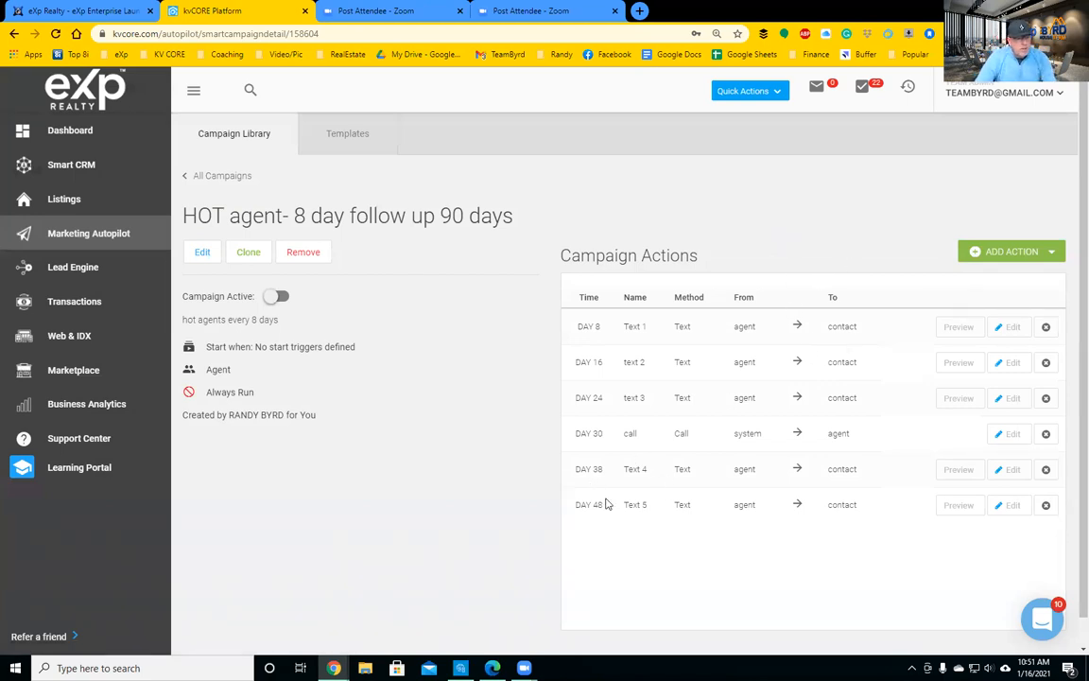
Change the Text 5 action's time value to 44 days and save the update
{"action": "left_click", "coordinate": [1011, 506]}
{"action": "left_click", "coordinate": [405, 466]}
{"action": "left_click", "coordinate": [648, 470]}
{"action": "left_click", "coordinate": [648, 470]}
{"action": "scroll", "coordinate": [652, 354], "scroll_direction": "down", "scroll_amount": 3}
{"action": "scroll", "coordinate": [652, 347], "scroll_direction": "down", "scroll_amount": 20}
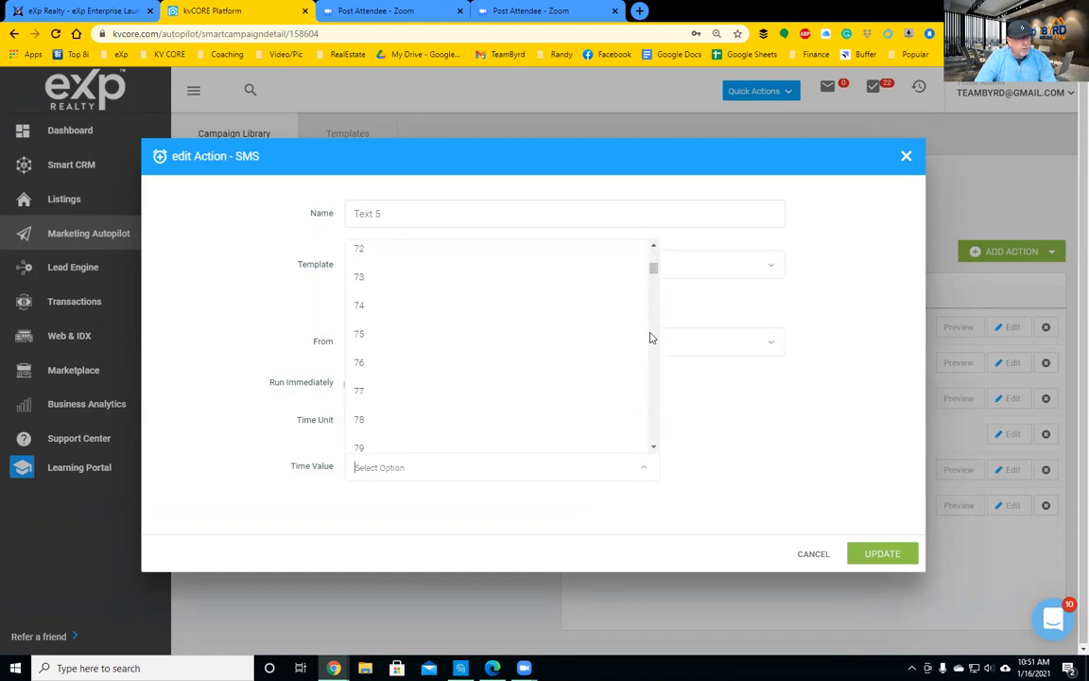
{"action": "mouse_move", "coordinate": [652, 274]}
{"action": "left_mouse_down"}
{"action": "mouse_move", "coordinate": [651, 253]}
{"action": "mouse_move", "coordinate": [651, 262]}
{"action": "left_mouse_up"}
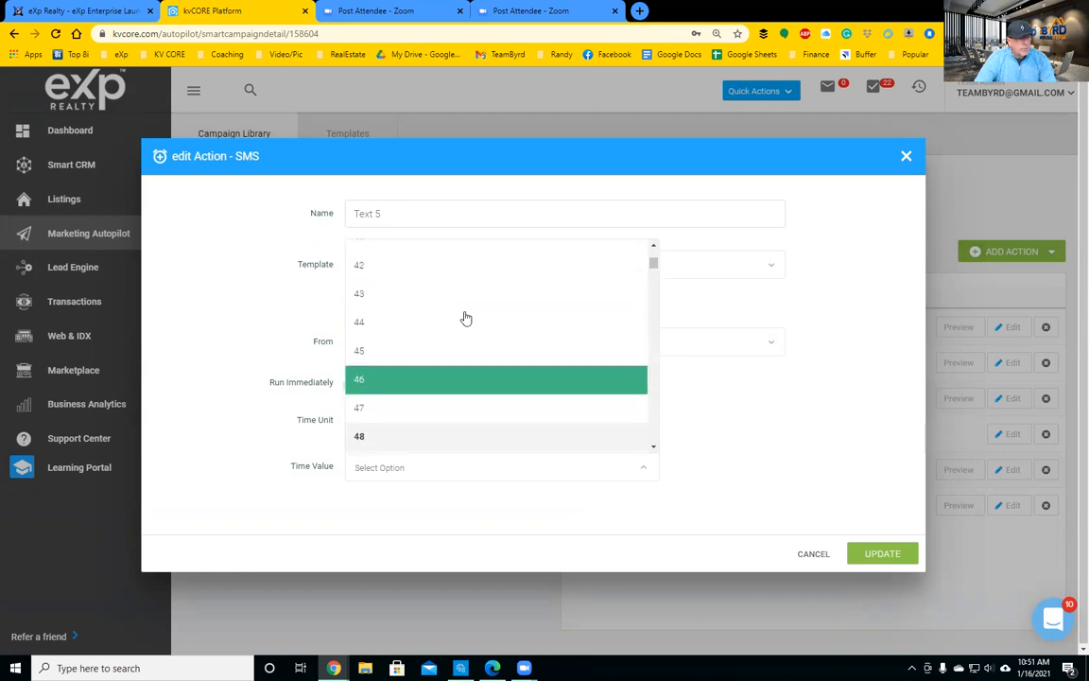
{"action": "left_click", "coordinate": [457, 321]}
{"action": "left_click", "coordinate": [876, 562]}
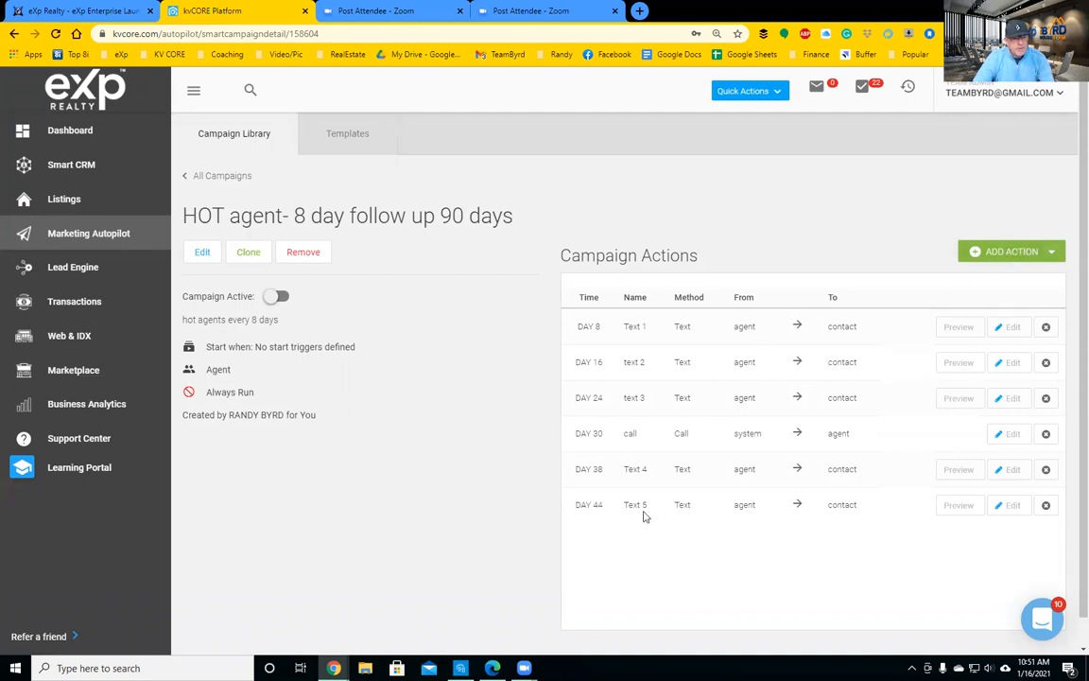
Start a new SMS action named "text 6" and assign it the "Fix me Hot" template
{"action": "left_click", "coordinate": [1007, 252]}
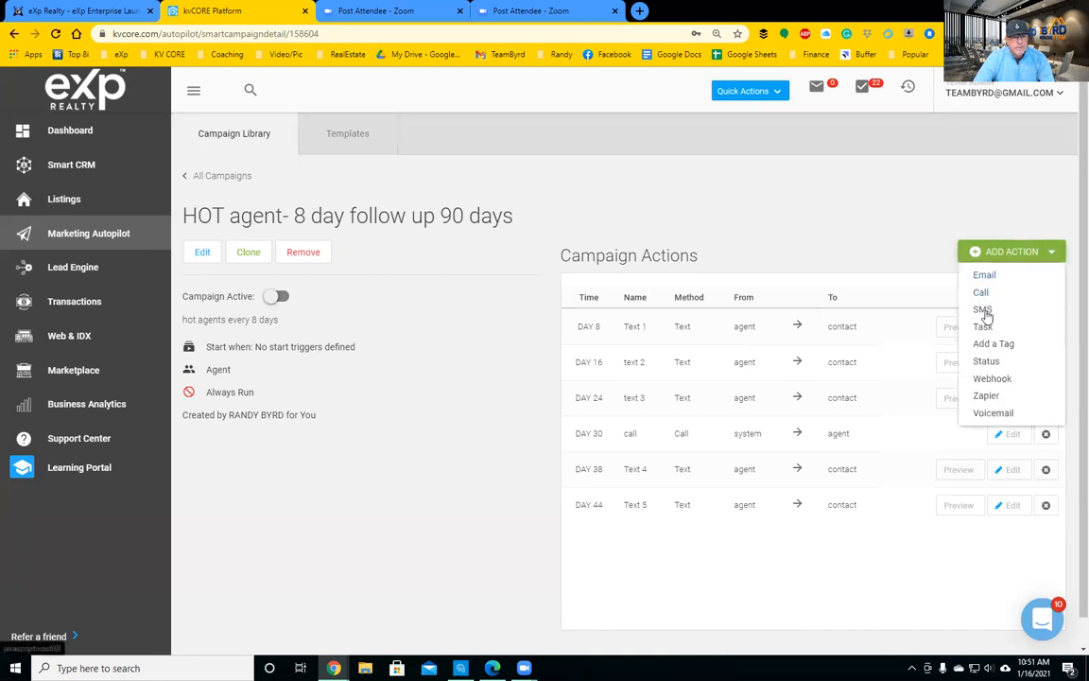
{"action": "left_click", "coordinate": [983, 310]}
{"action": "left_click", "coordinate": [463, 233]}
{"action": "type", "text": "text 6"}
{"action": "key", "text": "Tab"}
{"action": "left_click", "coordinate": [279, 266]}
{"action": "left_click", "coordinate": [383, 264]}
{"action": "type", "text": "f"}
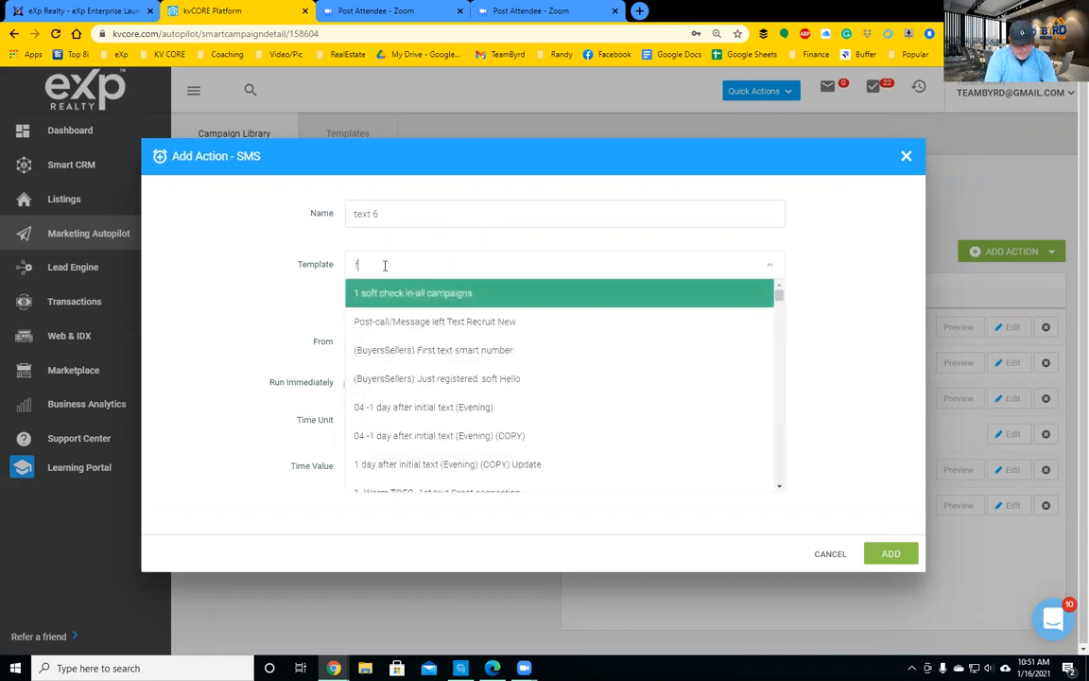
{"action": "type", "text": "ix me"}
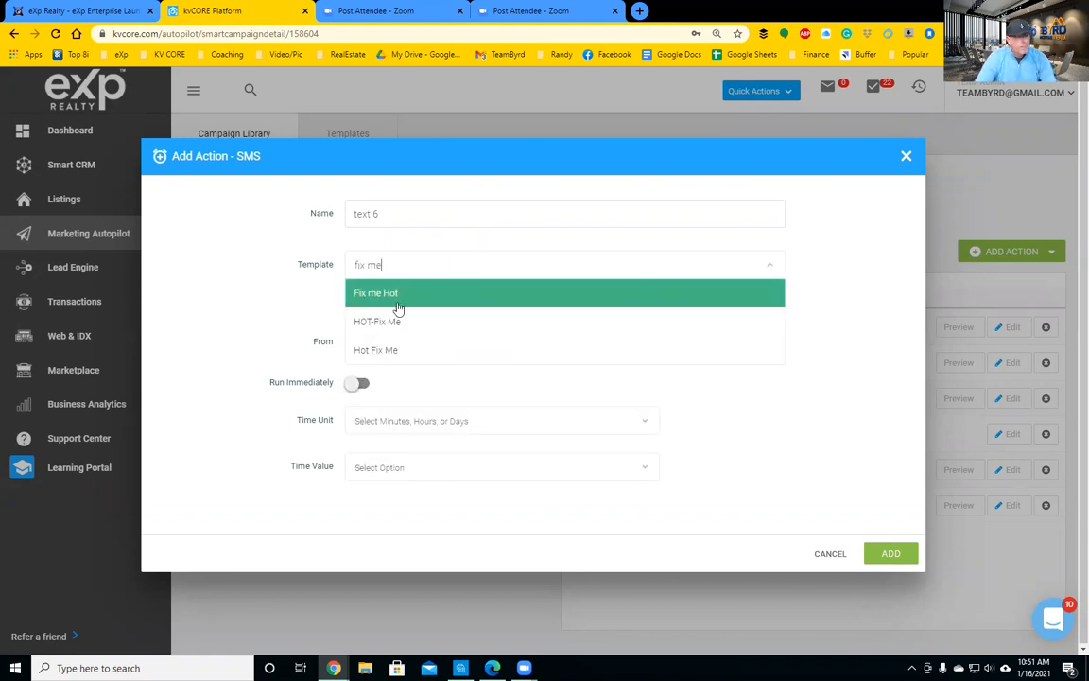
{"action": "left_click", "coordinate": [404, 299]}
Schedule the text 6 action for 52 days and add it to the campaign
{"action": "left_click", "coordinate": [421, 418]}
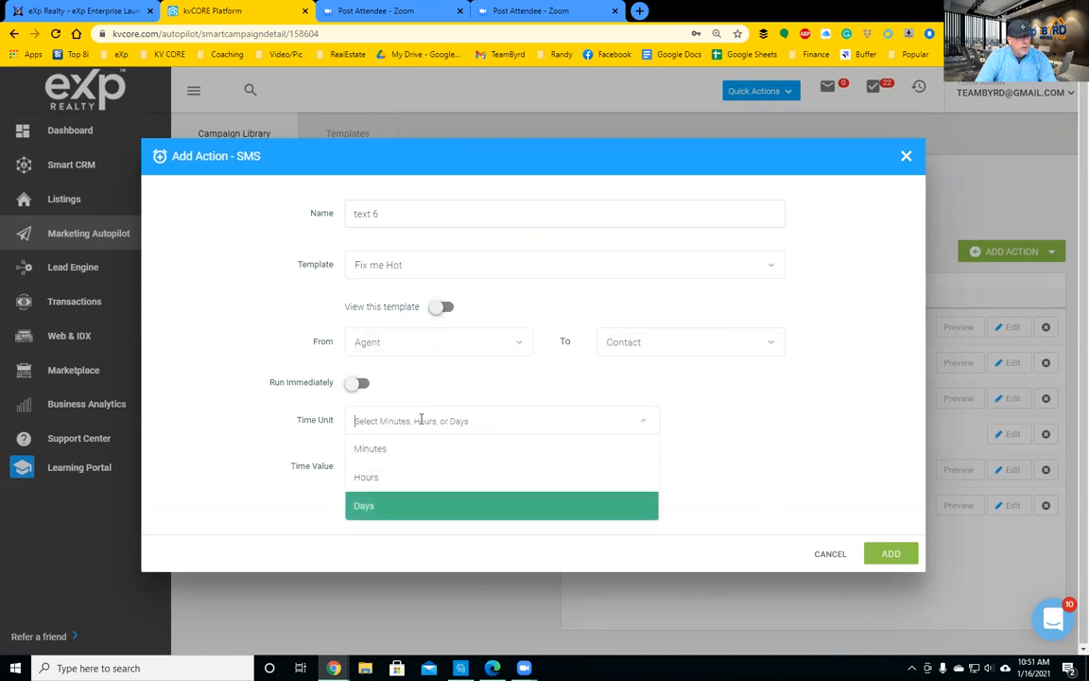
{"action": "left_click", "coordinate": [405, 518]}
{"action": "left_click", "coordinate": [644, 468]}
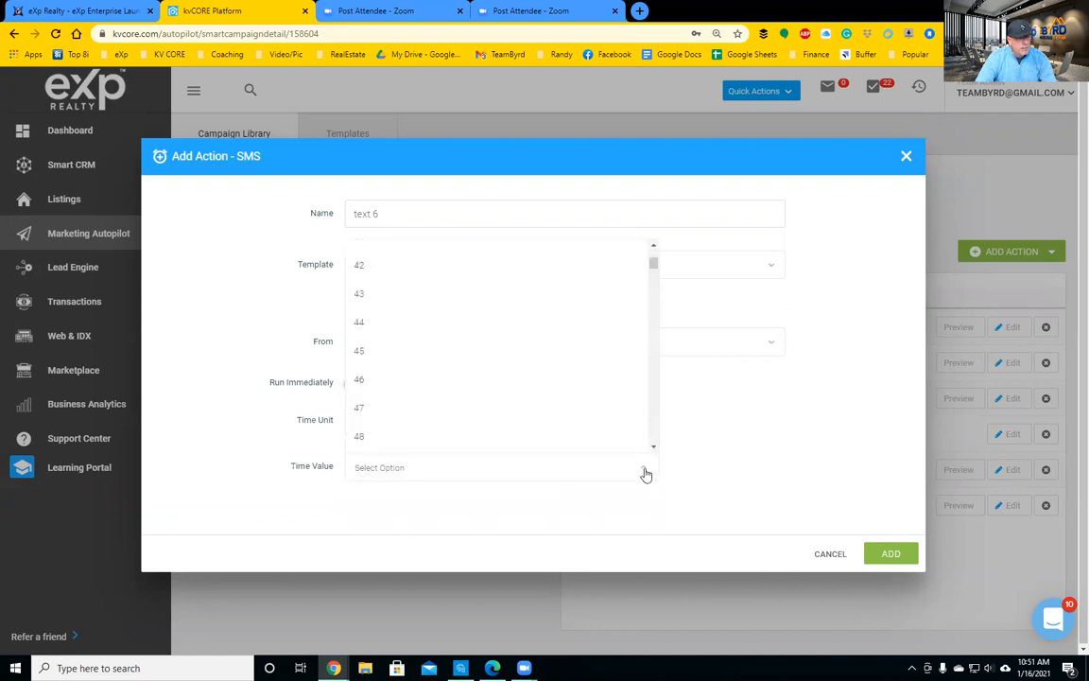
{"action": "left_click_drag", "start_coordinate": [655, 264], "coordinate": [655, 266]}
{"action": "left_click", "coordinate": [439, 314]}
{"action": "left_click", "coordinate": [891, 553]}
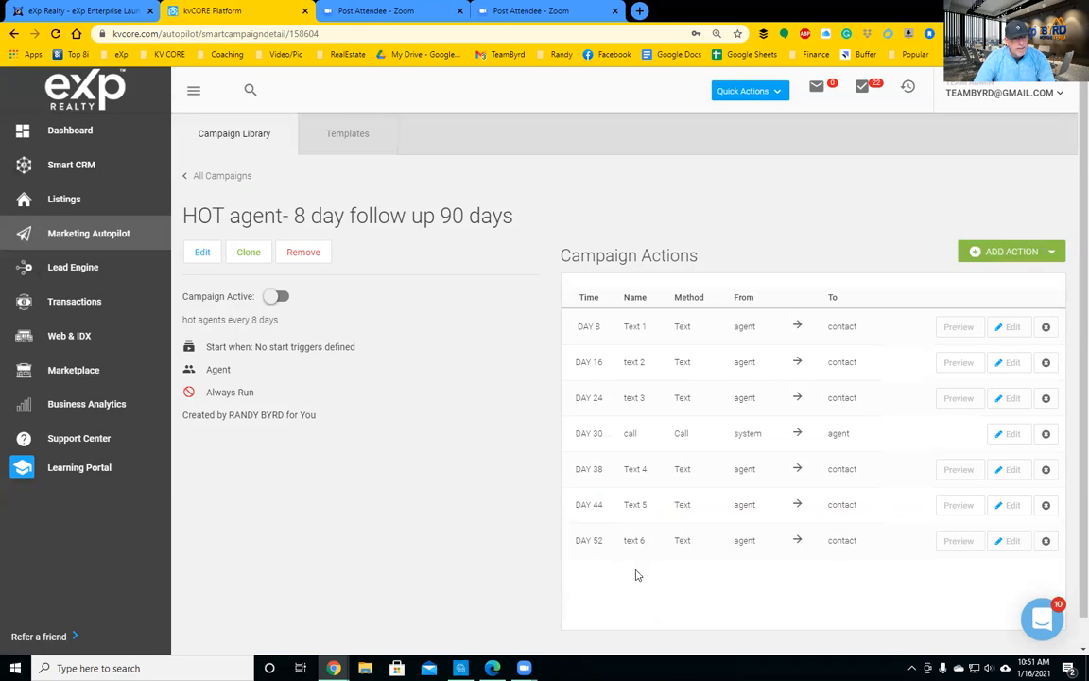
Start a new call action as a task reminder named "Call" with the "Fix Me-Hot" template
{"action": "left_click", "coordinate": [1009, 253]}
{"action": "left_click", "coordinate": [983, 296]}
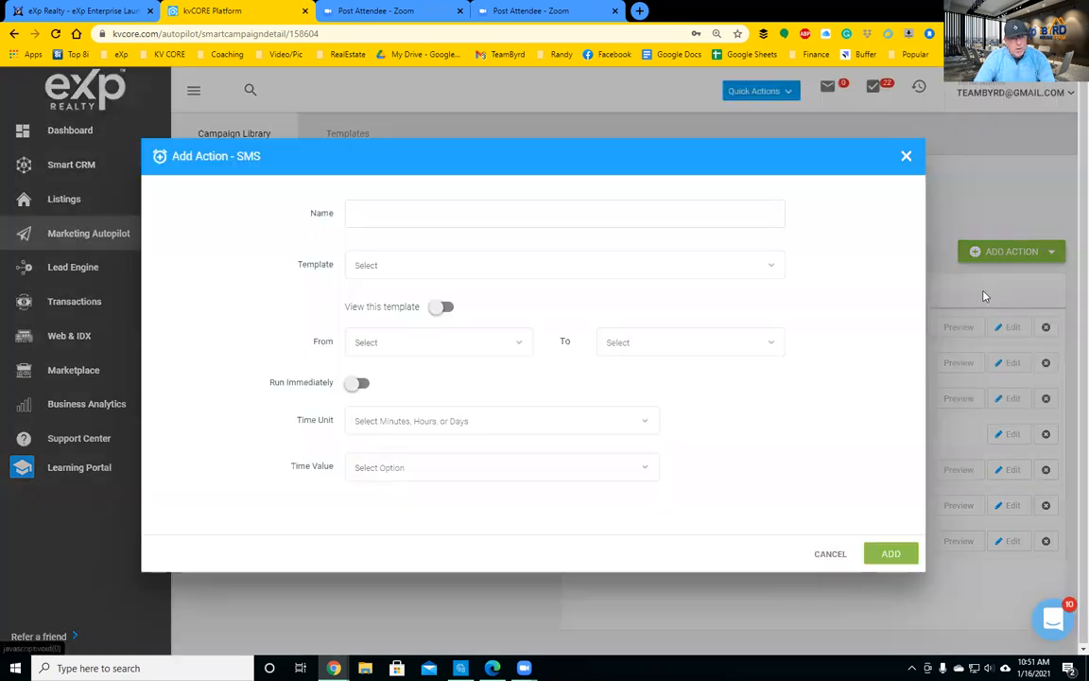
{"action": "left_click", "coordinate": [413, 281]}
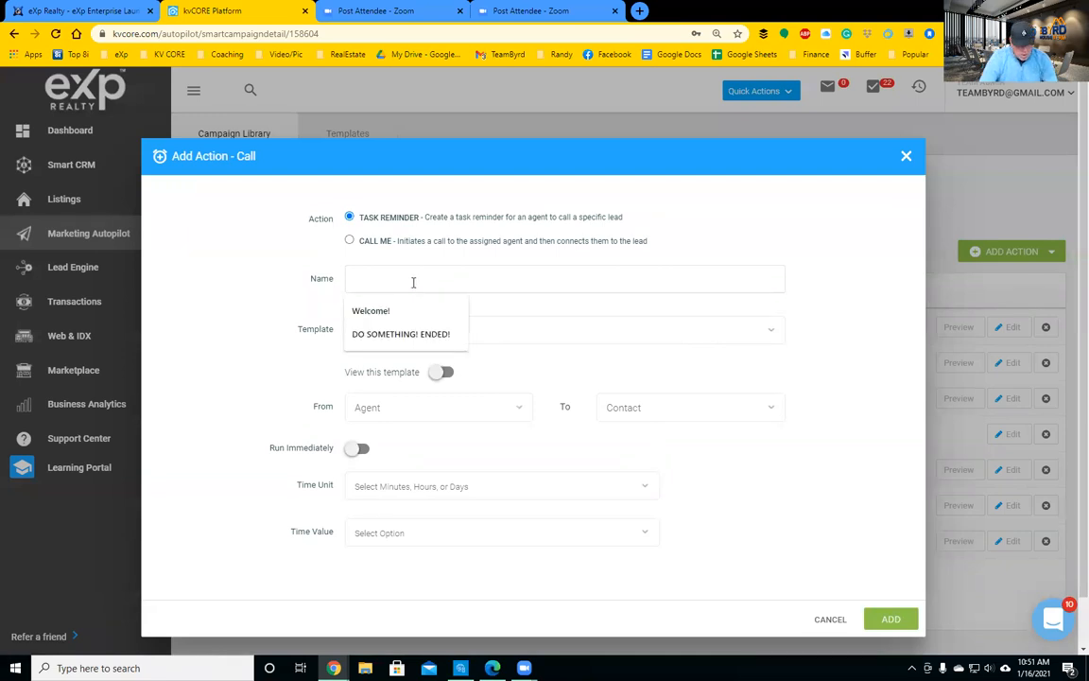
{"action": "type", "text": "Call"}
{"action": "key", "text": "Tab"}
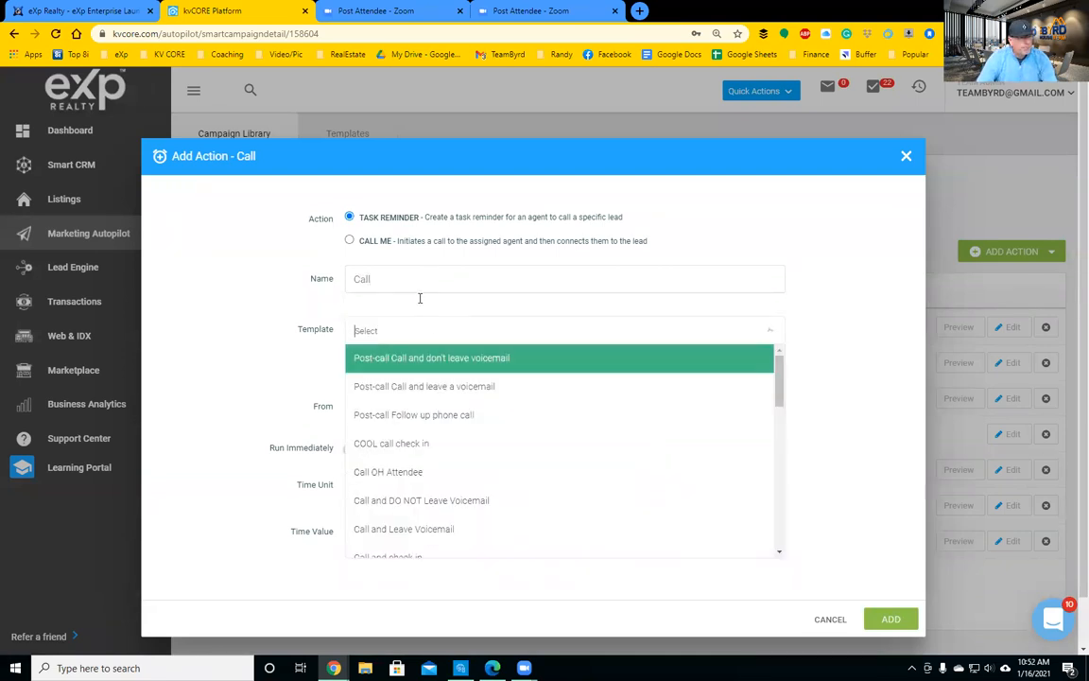
{"action": "type", "text": "fix me"}
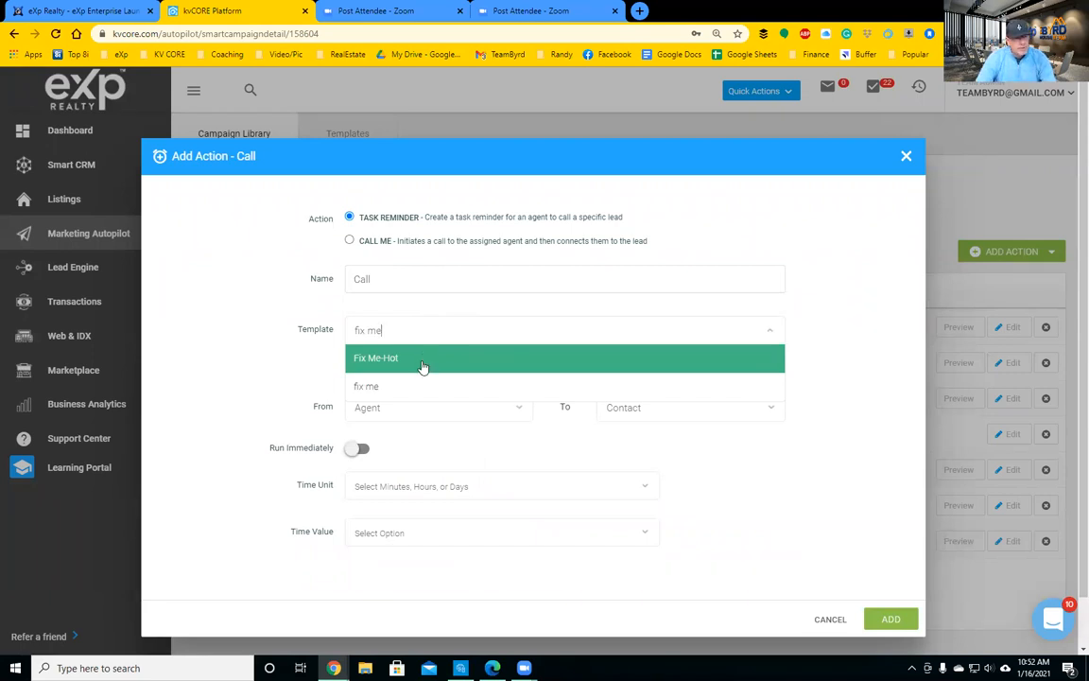
{"action": "left_click", "coordinate": [425, 365]}
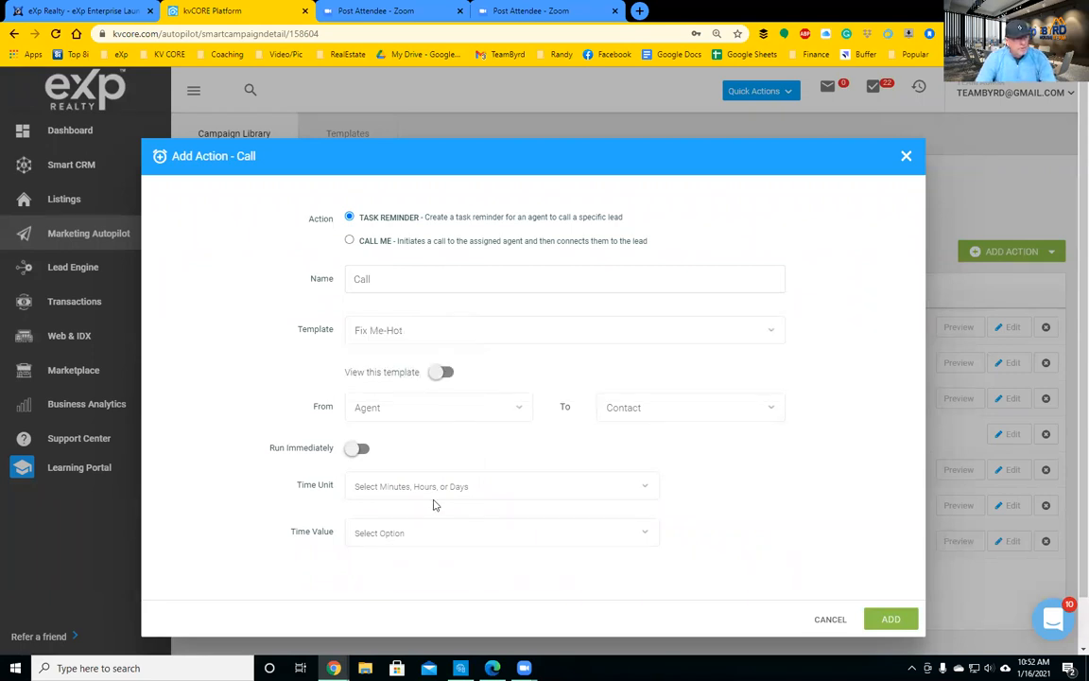
Schedule the new call action for 60 days and add it to the campaign
{"action": "left_click", "coordinate": [401, 483]}
{"action": "left_click", "coordinate": [406, 531]}
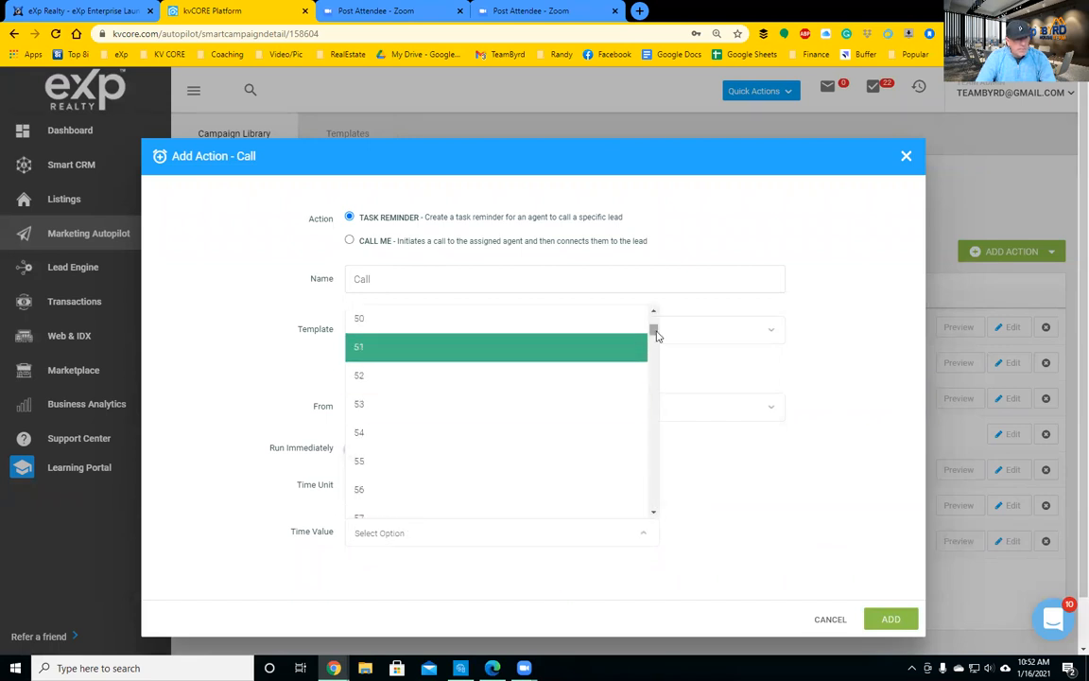
{"action": "scroll", "coordinate": [654, 332], "scroll_direction": "up", "scroll_amount": 4}
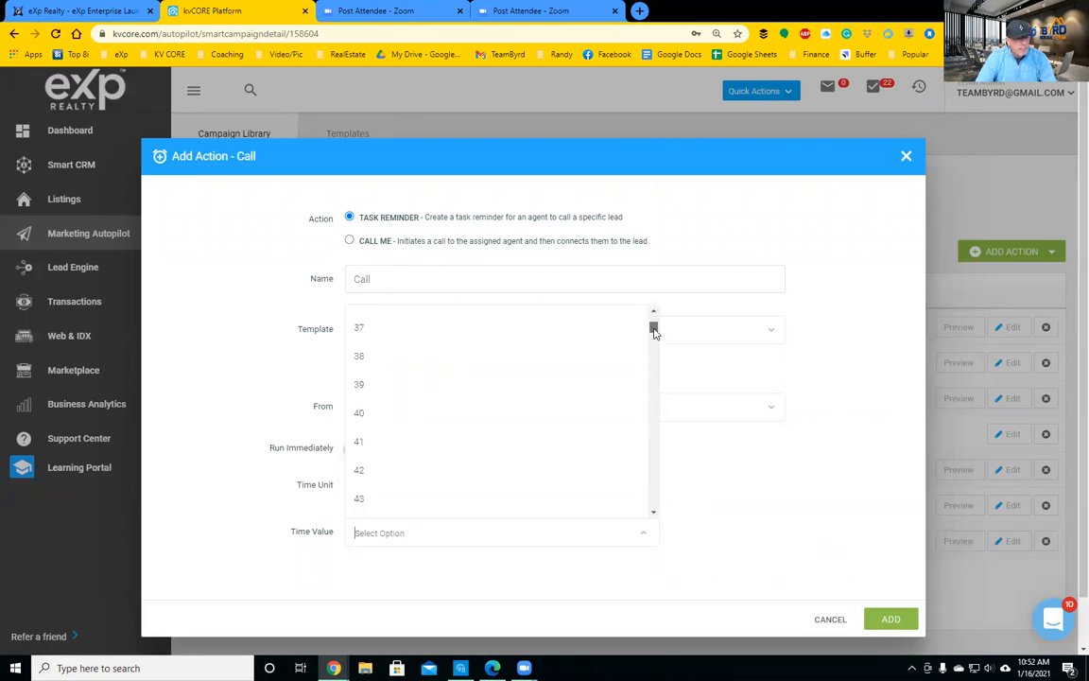
{"action": "scroll", "coordinate": [518, 416], "scroll_direction": "down", "scroll_amount": 6}
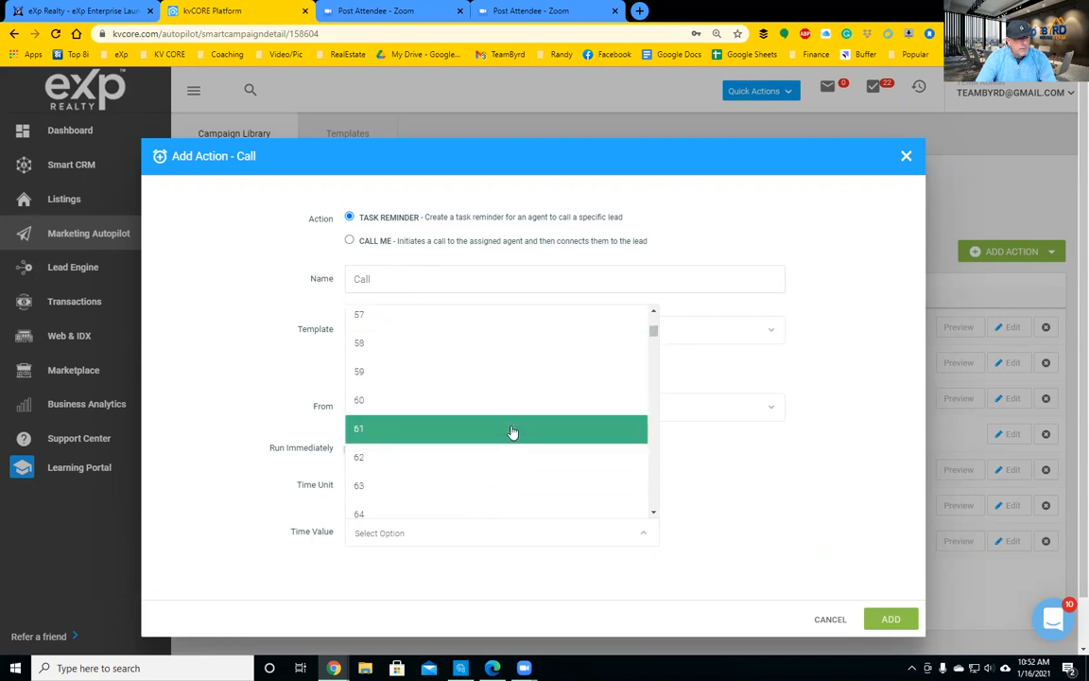
{"action": "left_click", "coordinate": [440, 408]}
{"action": "left_click", "coordinate": [890, 619]}
{"action": "scroll", "coordinate": [718, 416], "scroll_direction": "down", "scroll_amount": 1}
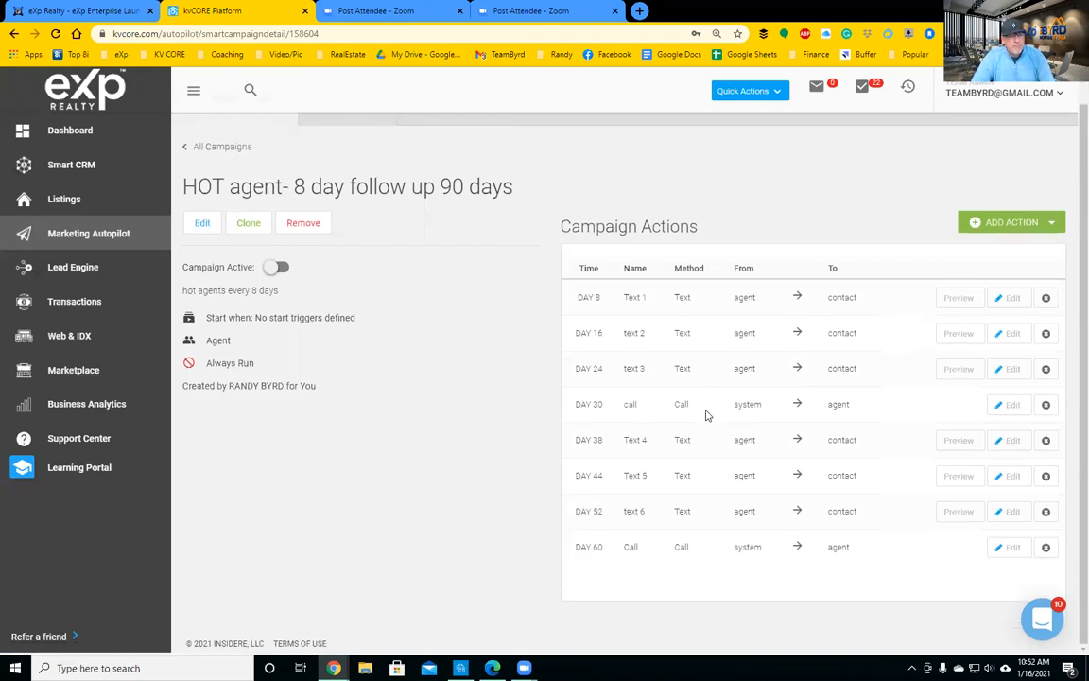
Start a new SMS action named "text 7" and assign it the "Fix me Hot" template
{"action": "left_click", "coordinate": [1001, 222]}
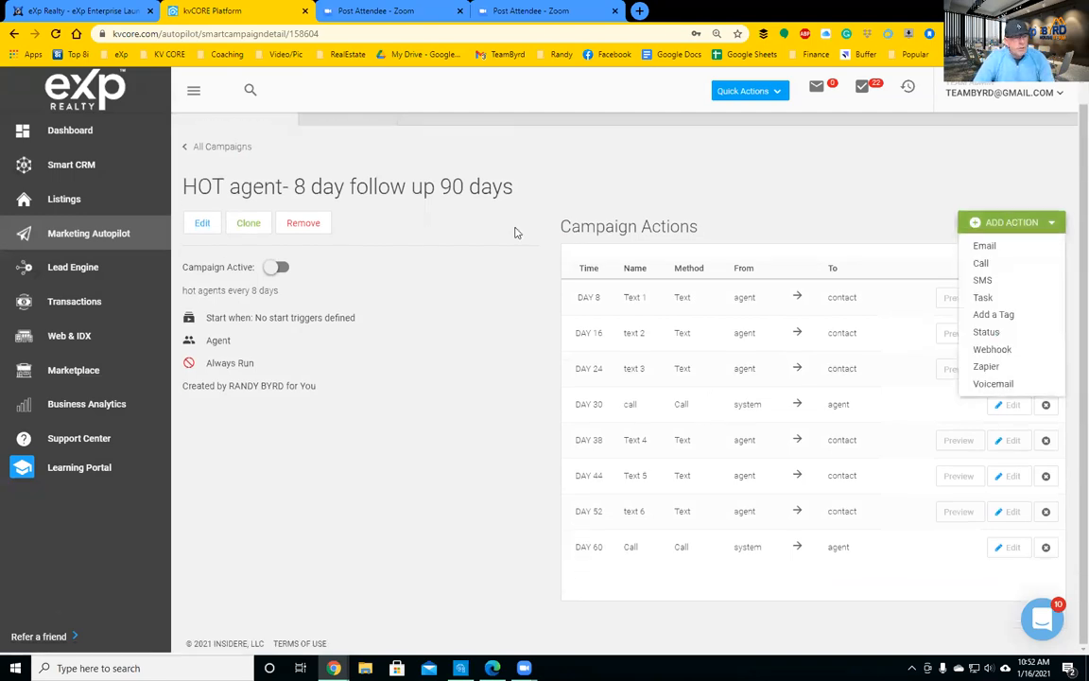
{"action": "left_click", "coordinate": [999, 283]}
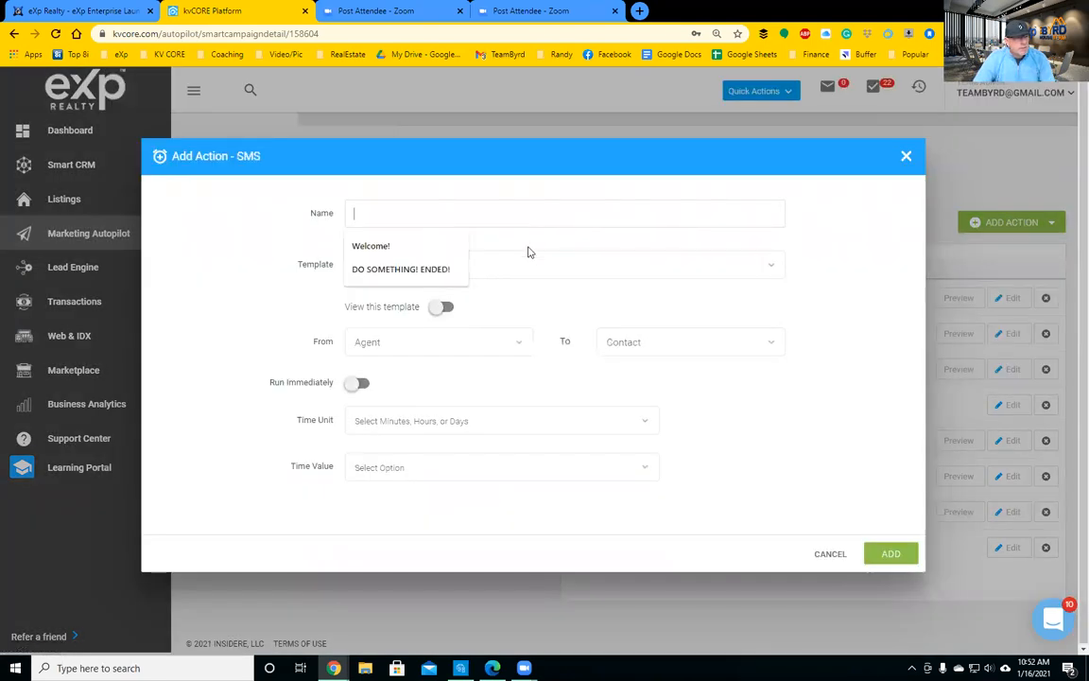
{"action": "type", "text": "text 7"}
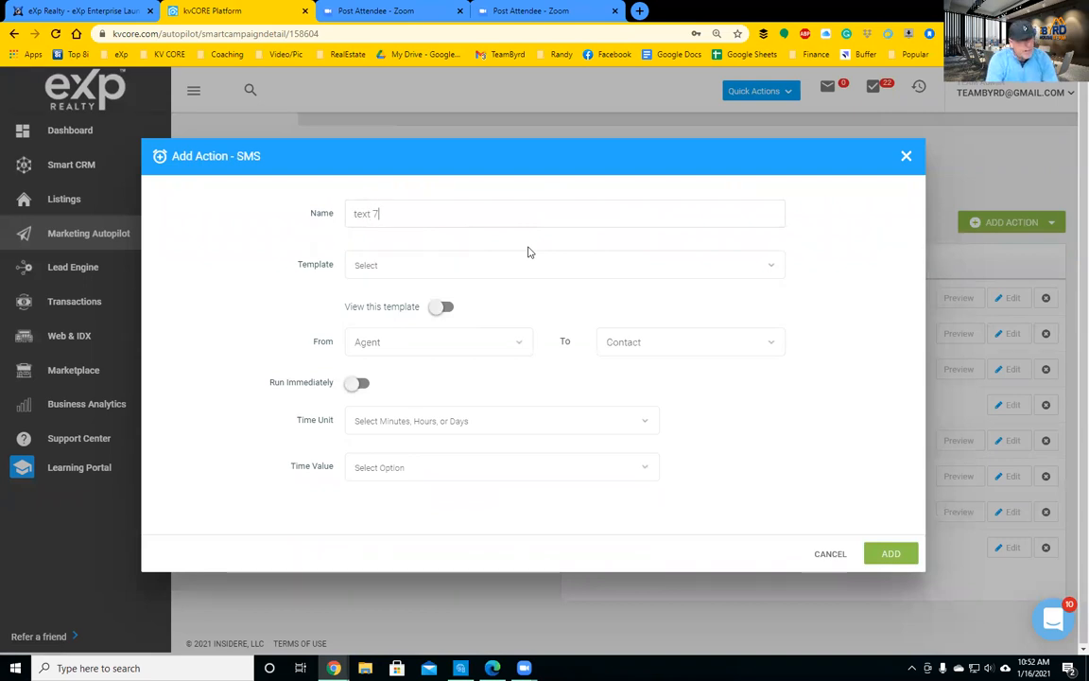
{"action": "left_click", "coordinate": [527, 253]}
{"action": "type", "text": "fix m"}
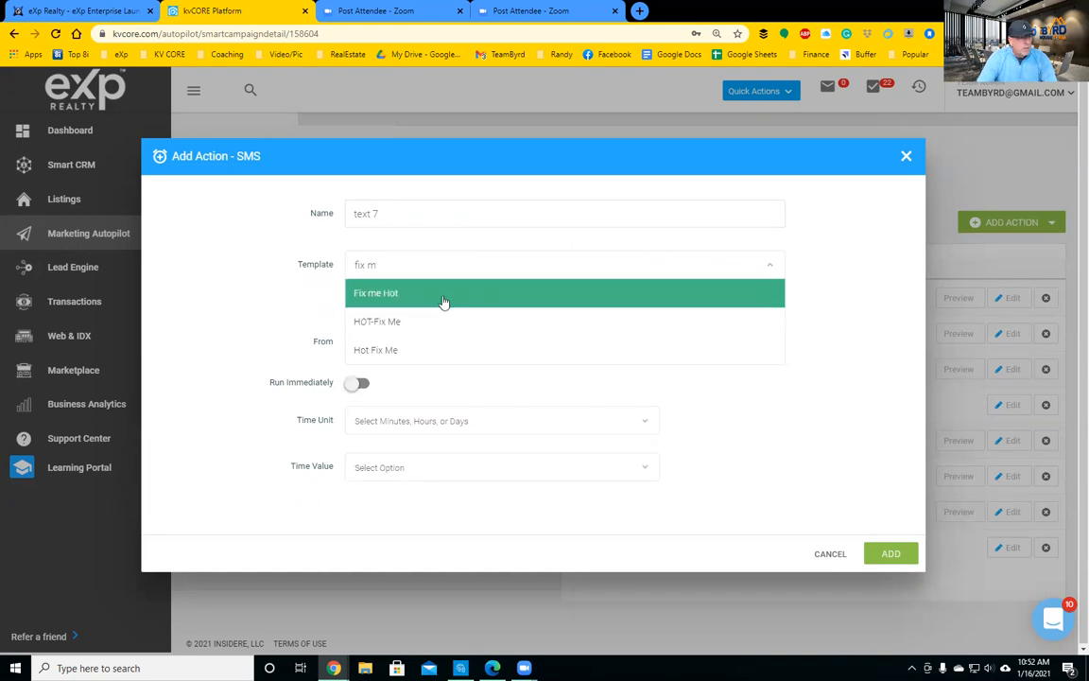
{"action": "left_click", "coordinate": [445, 297]}
Schedule the text 7 action for 68 days and add it to the campaign
{"action": "left_click", "coordinate": [444, 422]}
{"action": "left_click", "coordinate": [425, 511]}
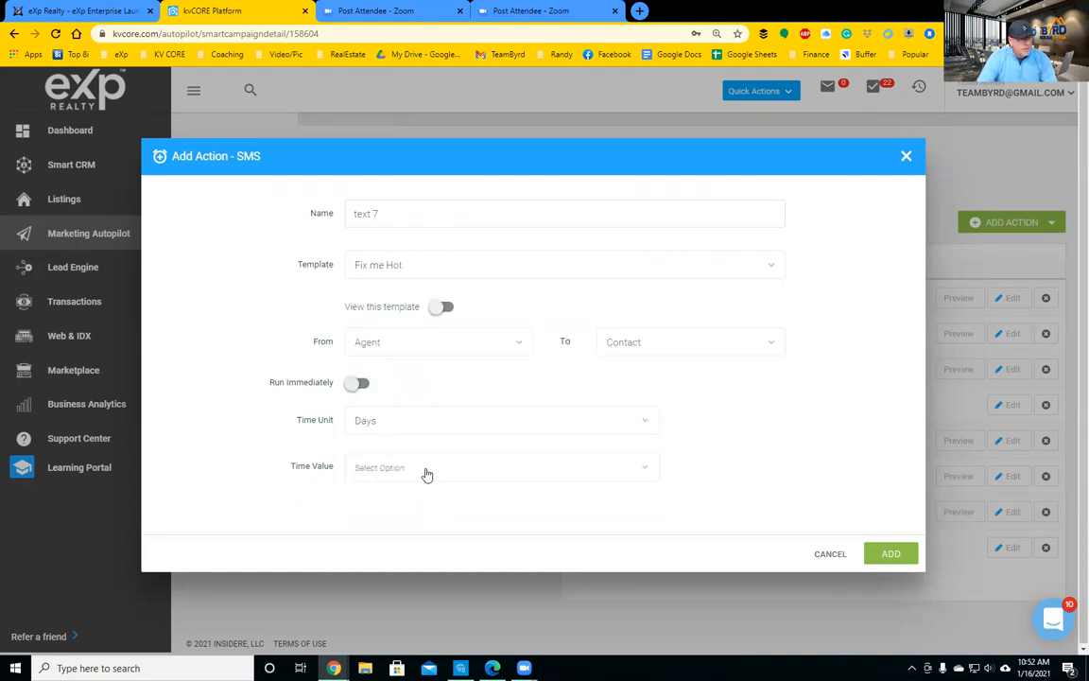
{"action": "left_click", "coordinate": [422, 464]}
{"action": "type", "text": "68"}
{"action": "key", "text": "Return"}
{"action": "left_click", "coordinate": [890, 553]}
Start a new SMS action named "text 8" and try to assign it a "fix me" template
{"action": "left_click", "coordinate": [1004, 225]}
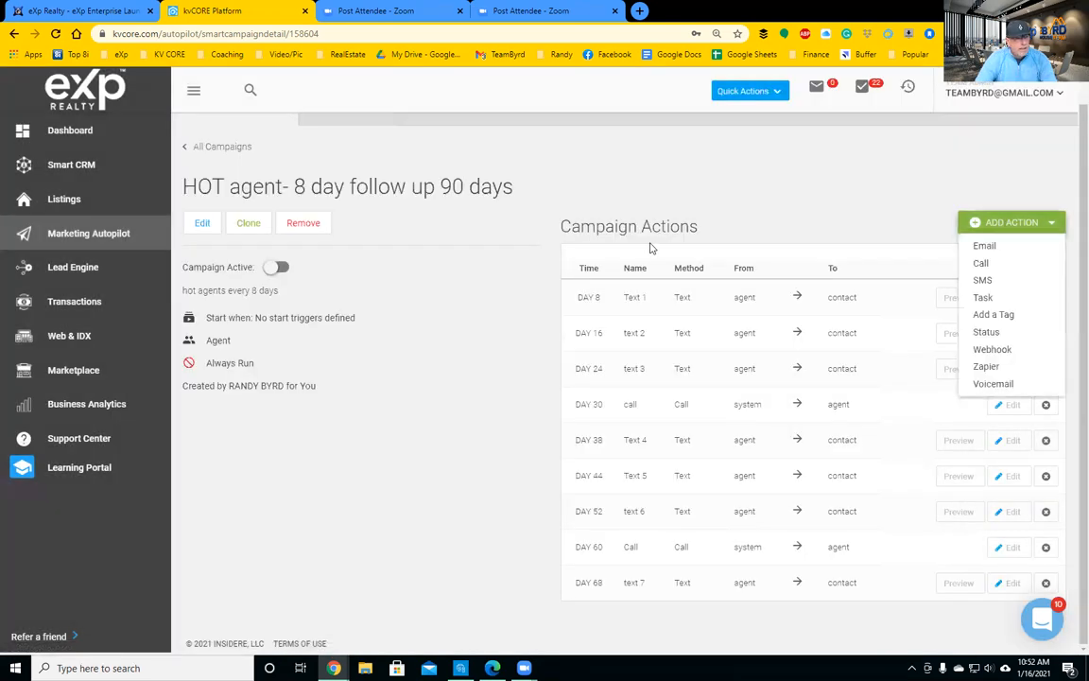
{"action": "left_click", "coordinate": [1002, 282]}
{"action": "left_click", "coordinate": [459, 213]}
{"action": "type", "text": "text 8"}
{"action": "left_click", "coordinate": [446, 260]}
{"action": "type", "text": "f"}
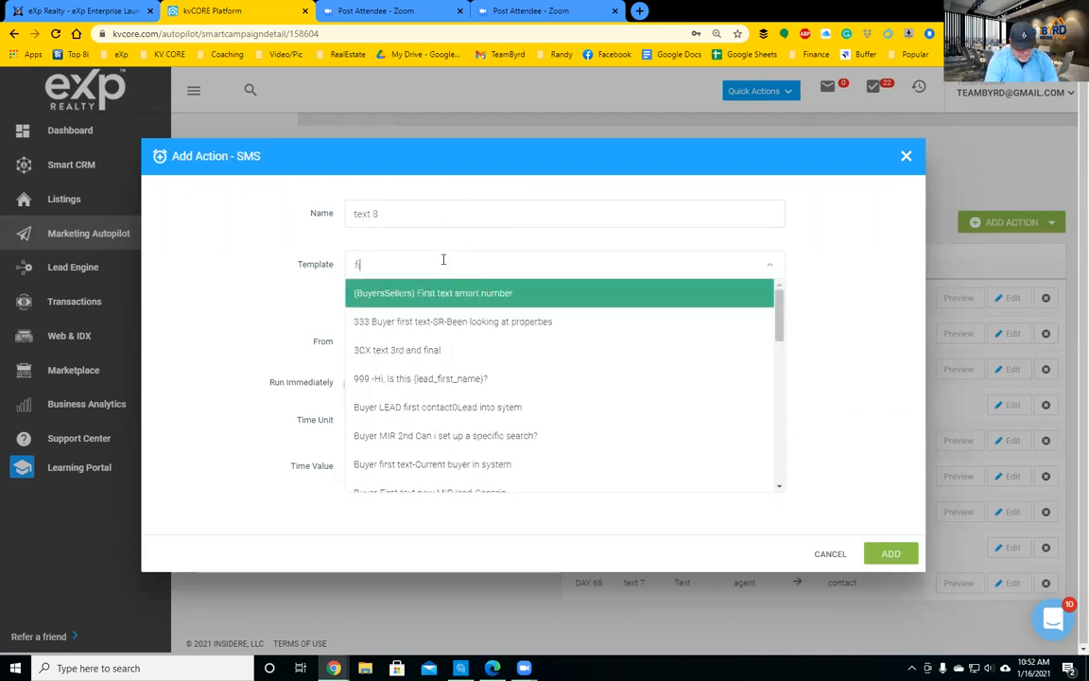
{"action": "type", "text": "ix me"}
{"action": "left_click", "coordinate": [394, 327]}
Set the text 8 action's timing to 75 days and try to add it to the campaign
{"action": "left_click", "coordinate": [414, 418]}
{"action": "left_click", "coordinate": [402, 513]}
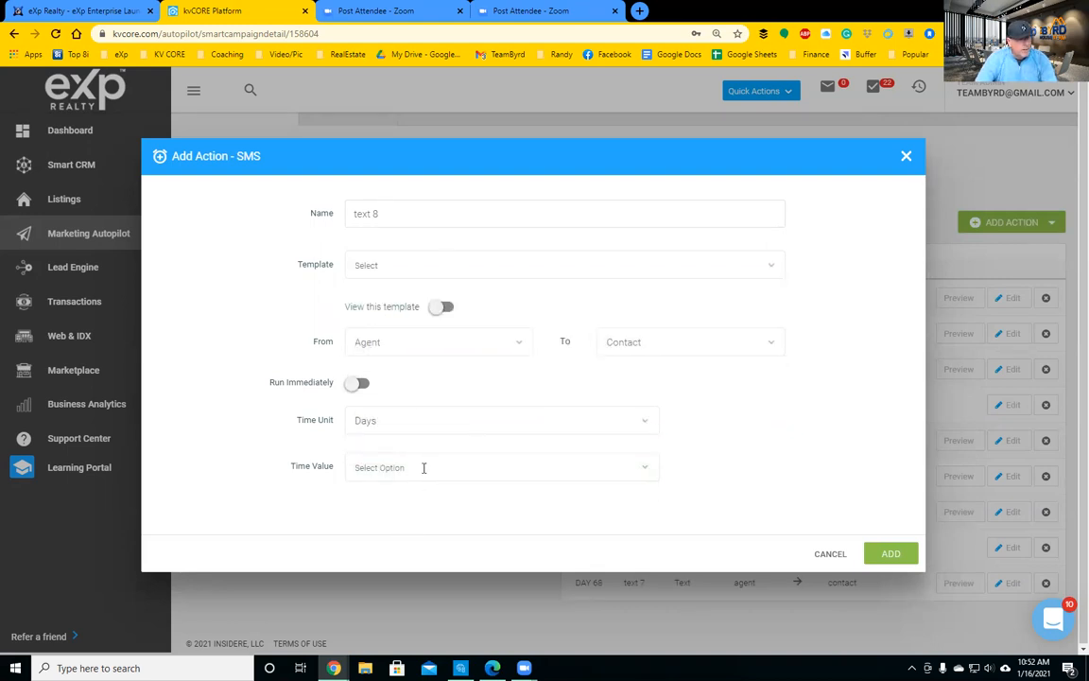
{"action": "left_click", "coordinate": [422, 467]}
{"action": "type", "text": "75"}
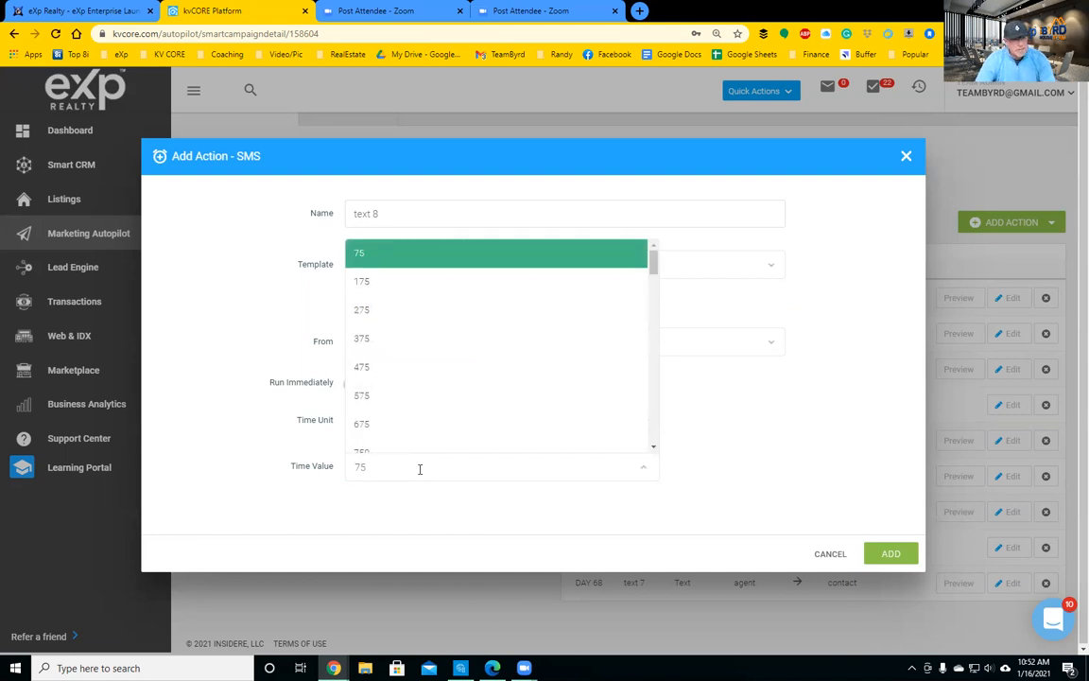
{"action": "key", "text": "Return"}
{"action": "left_click", "coordinate": [889, 553]}
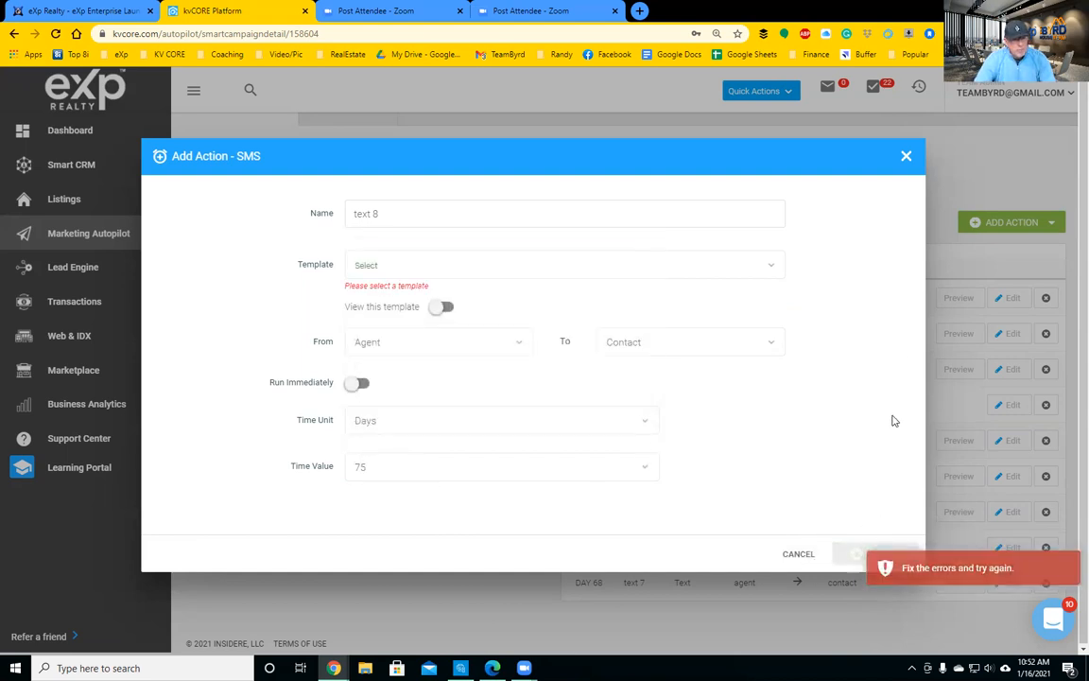
Assign the "Fix me Hot" template to the text 8 action and add it to the campaign
{"action": "left_click", "coordinate": [479, 270]}
{"action": "type", "text": "fix me"}
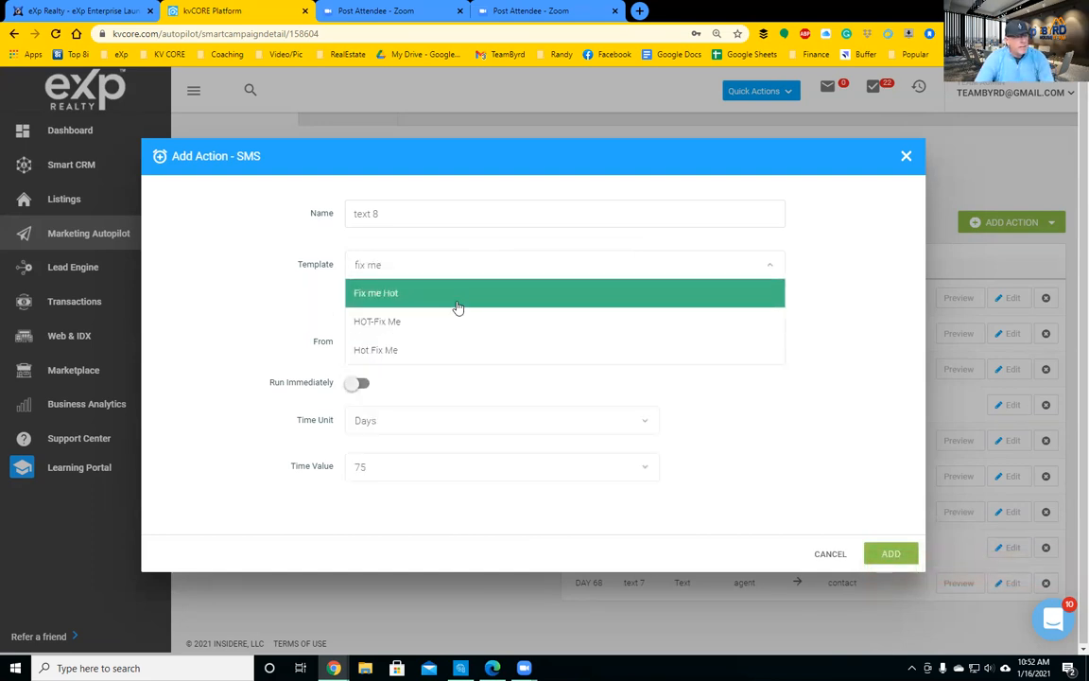
{"action": "left_click", "coordinate": [457, 297]}
{"action": "left_click", "coordinate": [887, 555]}
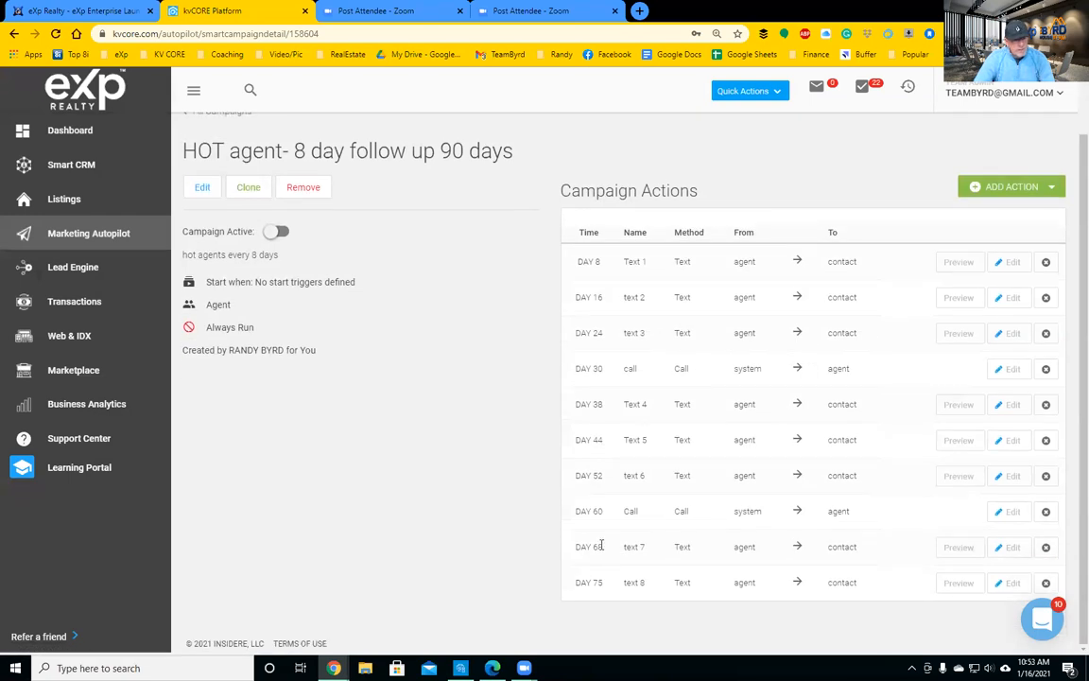
Reschedule the text 8 action to 76 days and save the update
{"action": "left_click", "coordinate": [1009, 581]}
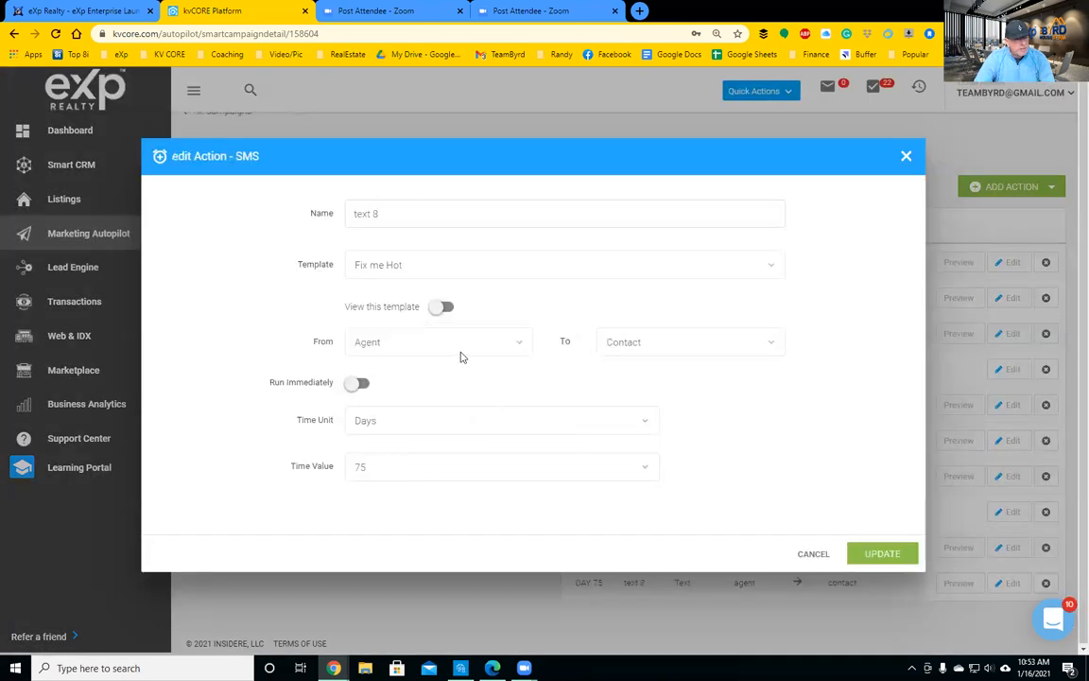
{"action": "left_click", "coordinate": [415, 469]}
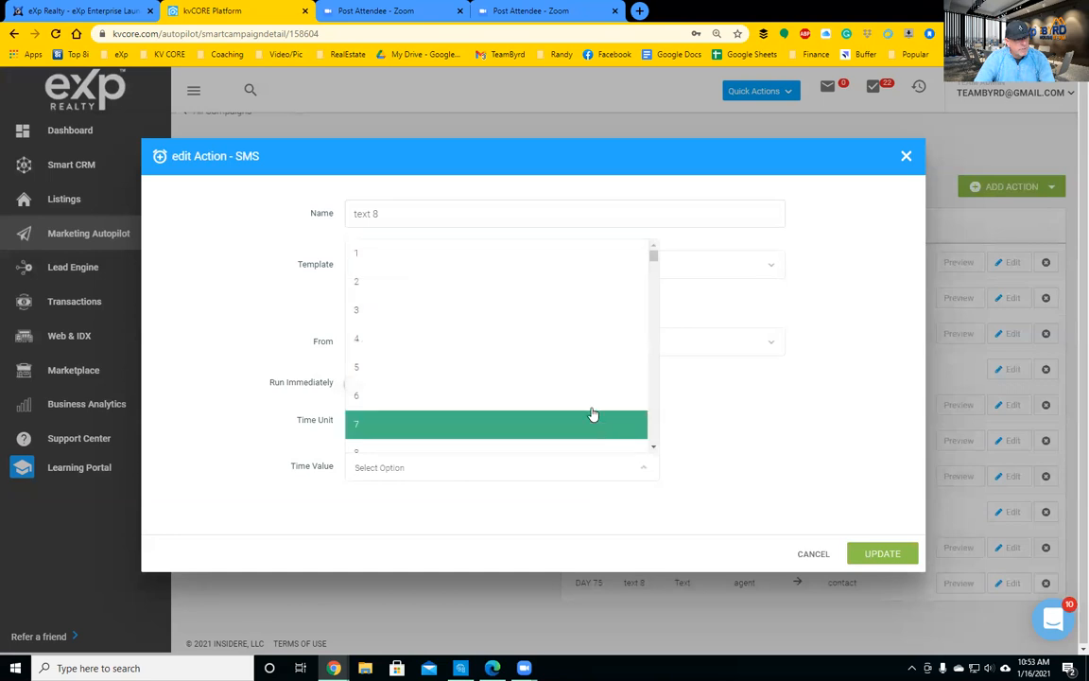
{"action": "left_click_drag", "start_coordinate": [653, 255], "coordinate": [653, 263]}
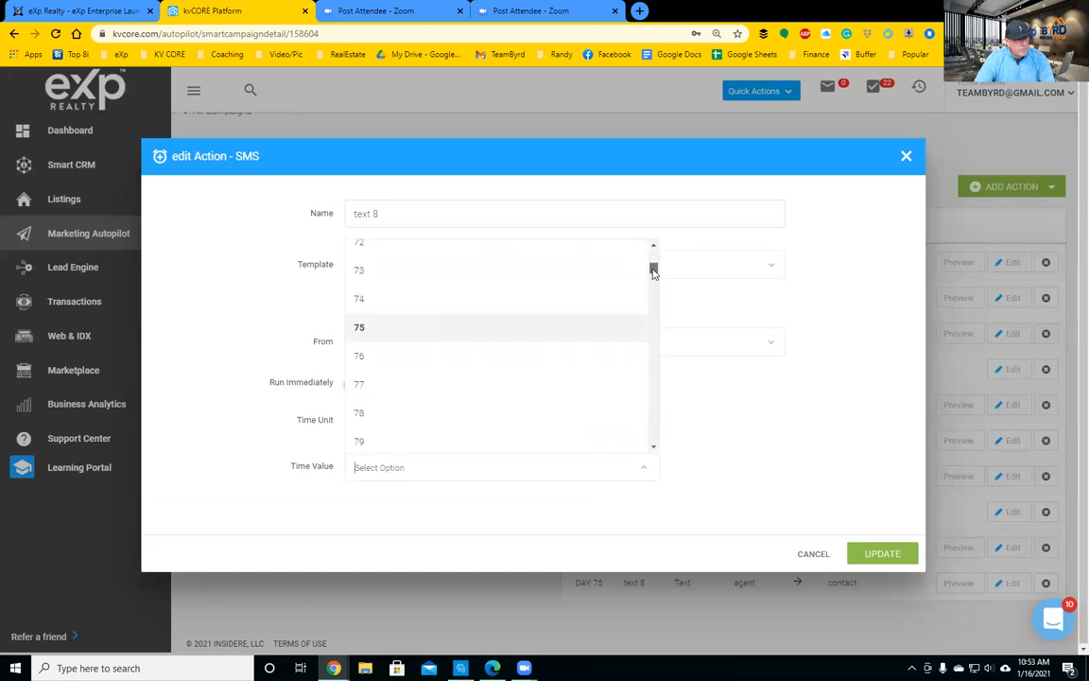
{"action": "left_click", "coordinate": [515, 356]}
{"action": "left_click", "coordinate": [869, 553]}
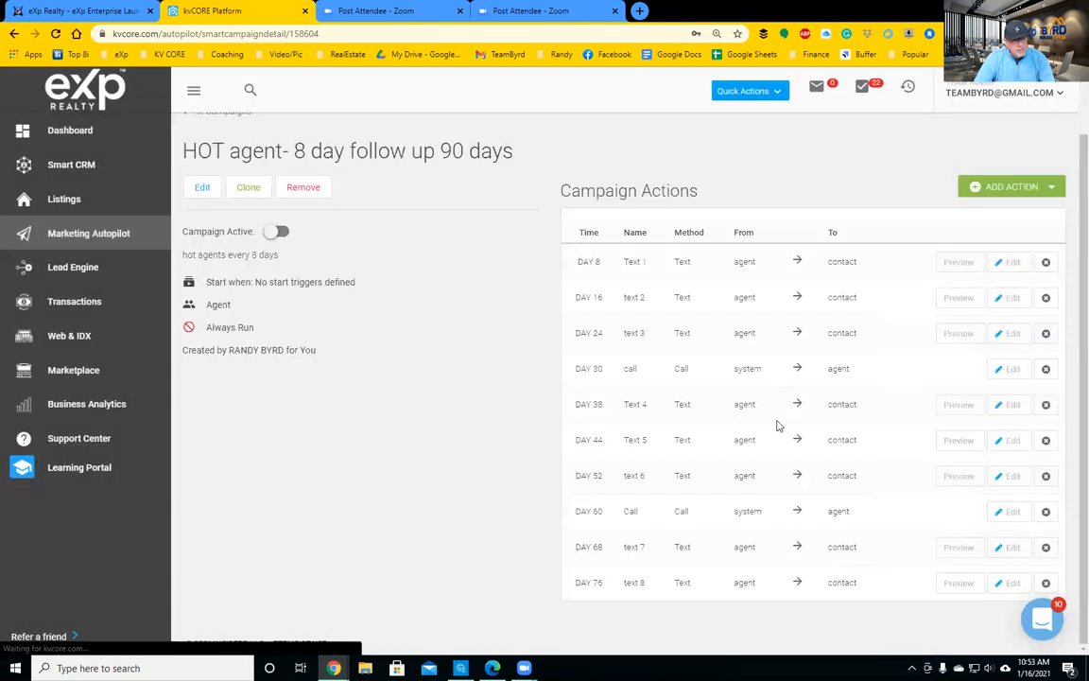
Start a new SMS action named "text 9" and assign it the "Fix me Hot" template
{"action": "left_click", "coordinate": [1009, 189]}
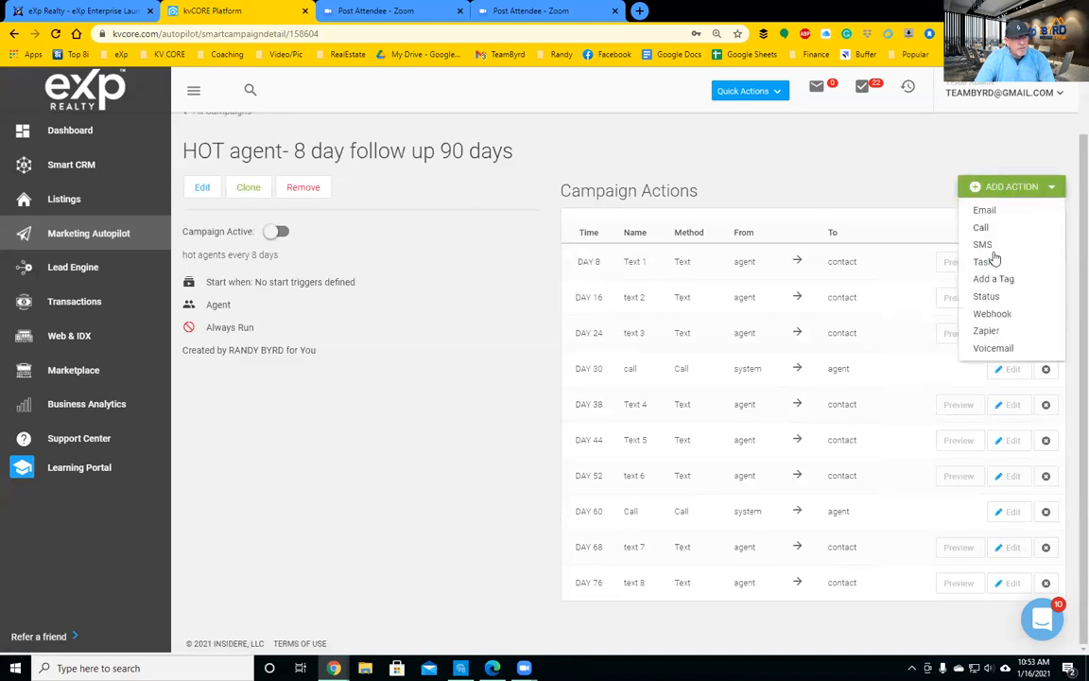
{"action": "left_click", "coordinate": [989, 245]}
{"action": "left_click", "coordinate": [449, 224]}
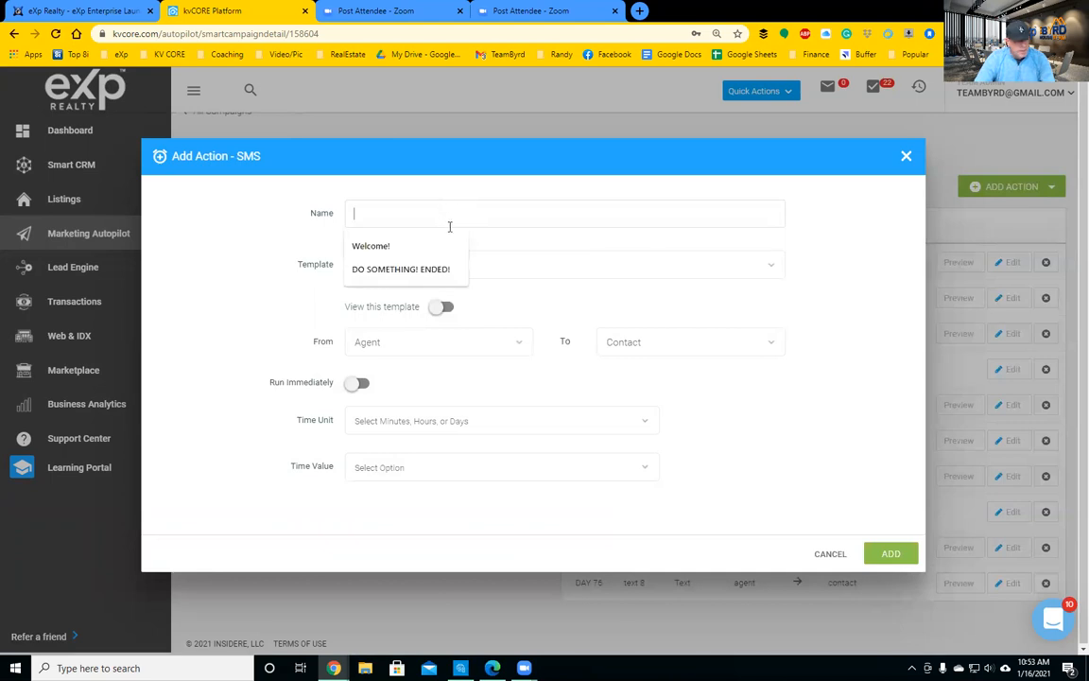
{"action": "type", "text": "text"}
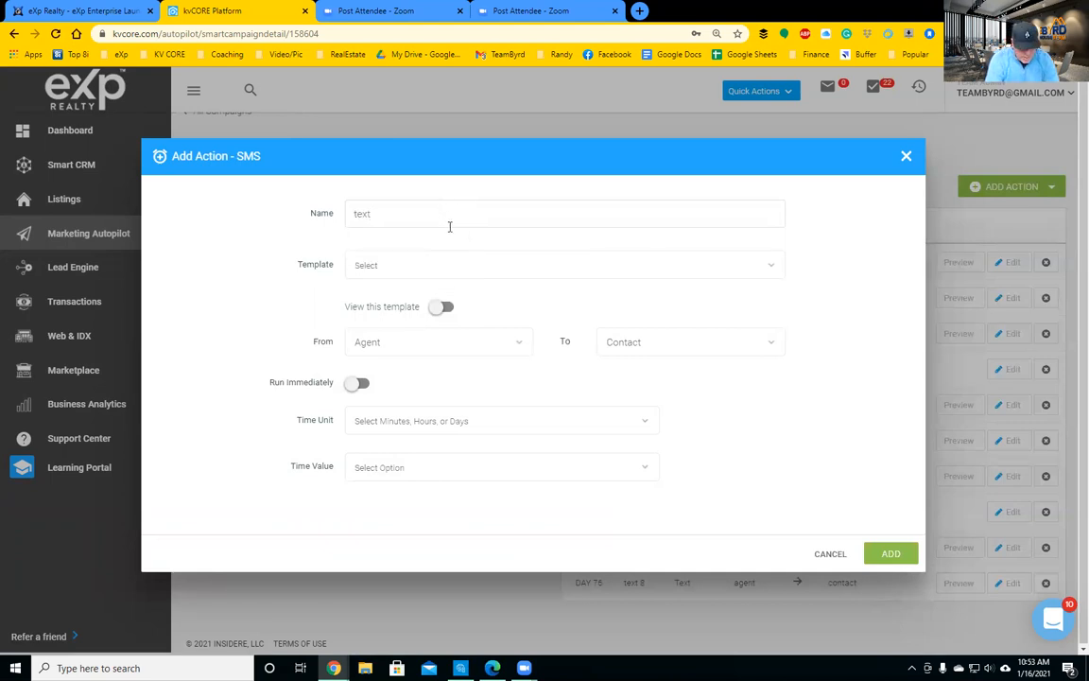
{"action": "type", "text": " 9"}
{"action": "key", "text": "Tab"}
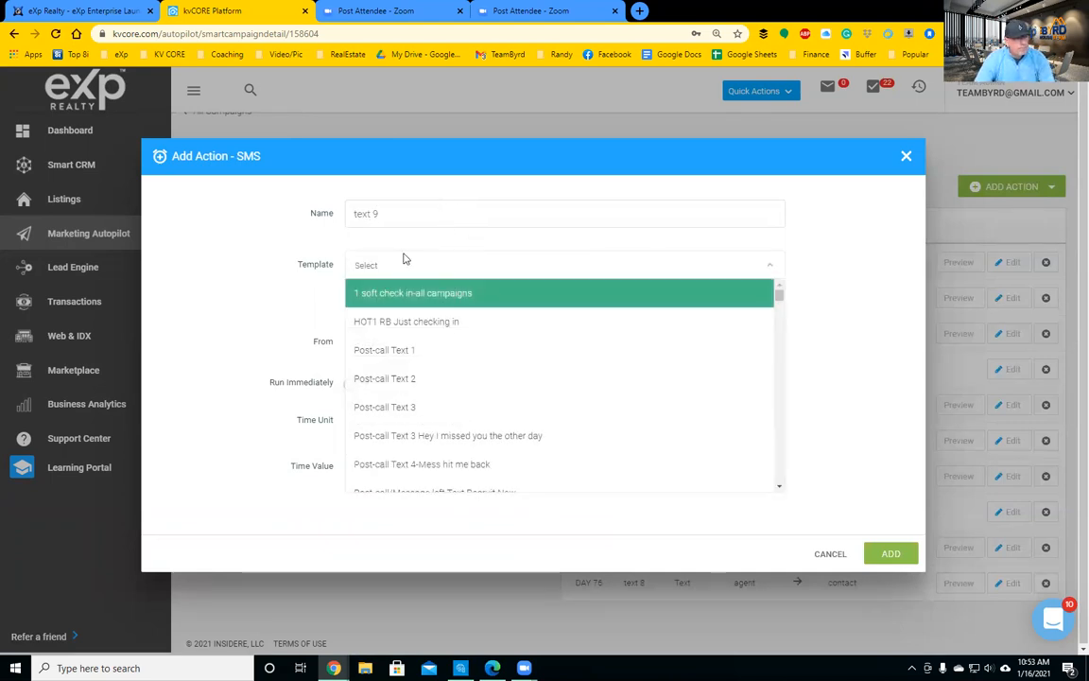
{"action": "type", "text": "fix me"}
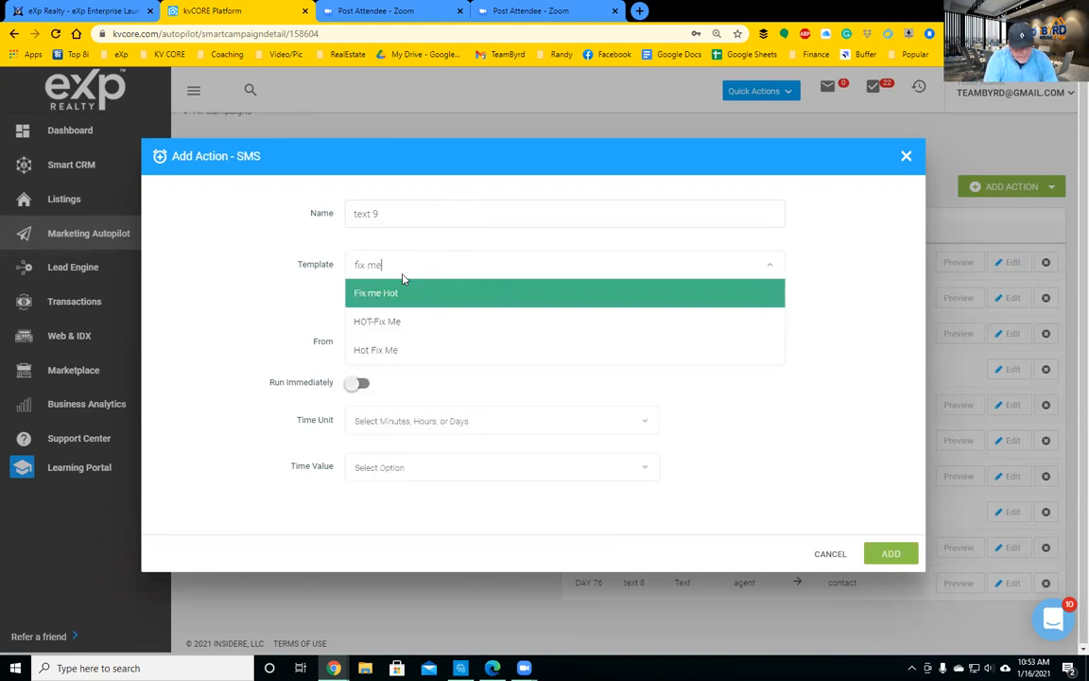
{"action": "left_click", "coordinate": [411, 303]}
Schedule the text 9 action for 84 days and add it to the campaign
{"action": "left_click", "coordinate": [425, 420]}
{"action": "left_click", "coordinate": [401, 512]}
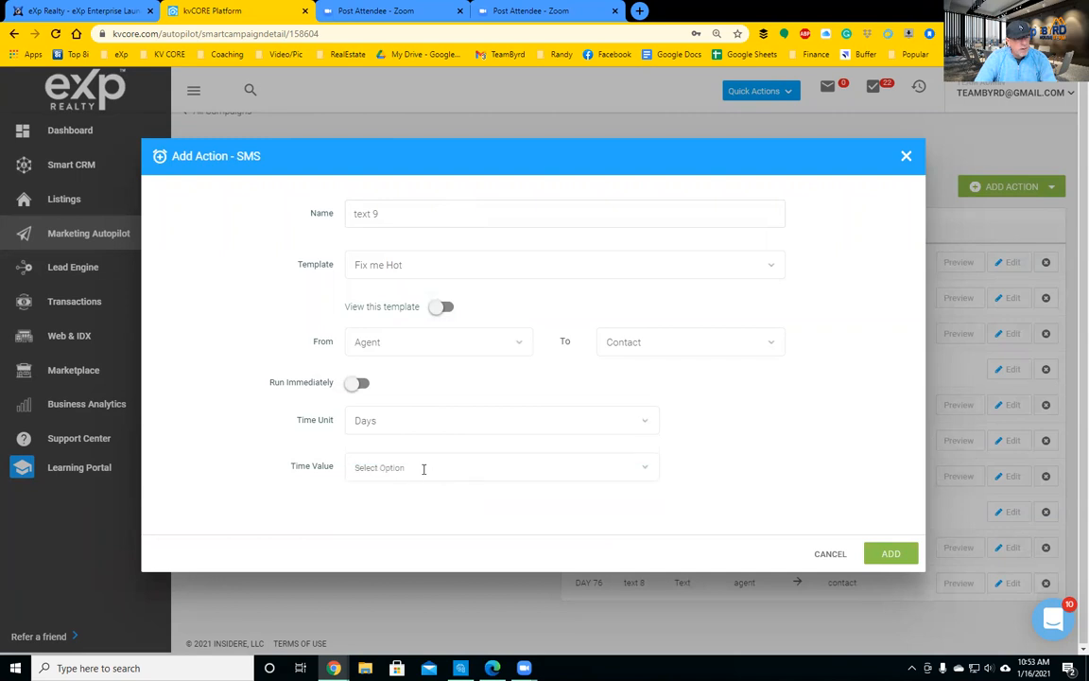
{"action": "left_click", "coordinate": [422, 470]}
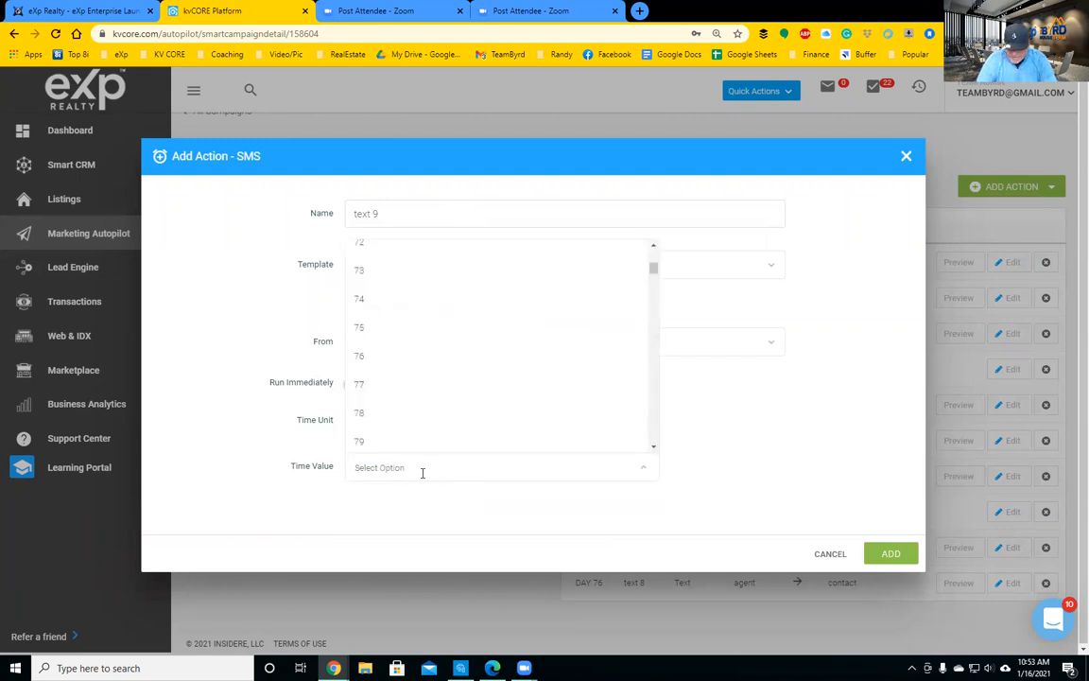
{"action": "type", "text": "84"}
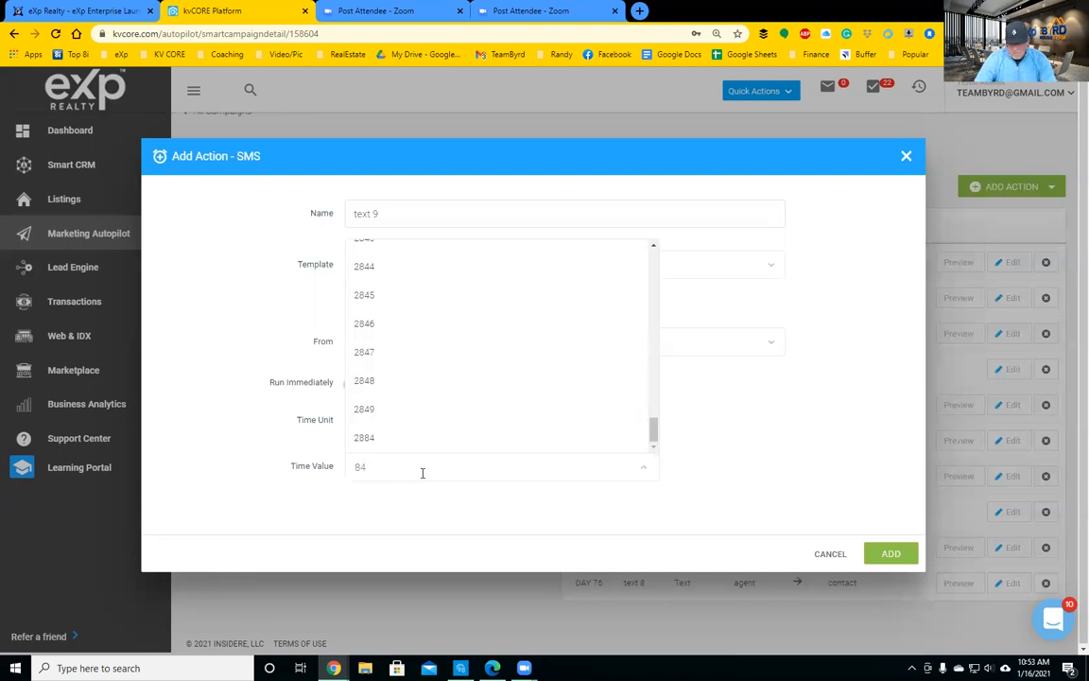
{"action": "key", "text": "Return"}
{"action": "left_click", "coordinate": [891, 553]}
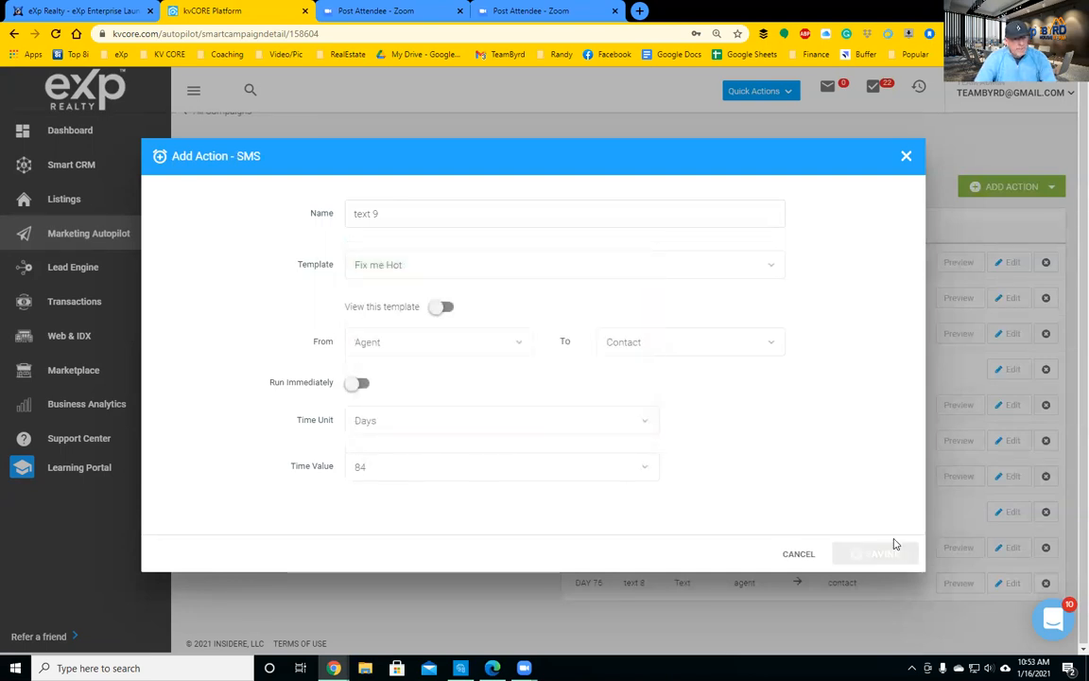
Start a new task reminder call action named "call" and assign it the "Fix Me-Hot" template
{"action": "scroll", "coordinate": [822, 377], "scroll_direction": "down", "scroll_amount": 1}
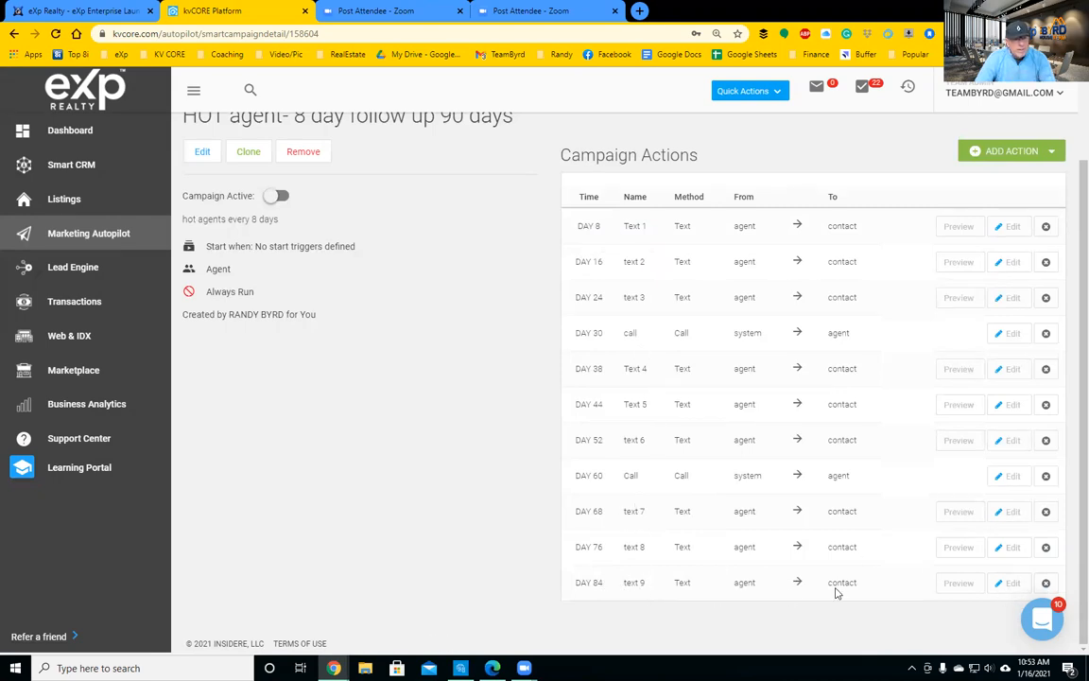
{"action": "left_click", "coordinate": [1017, 148]}
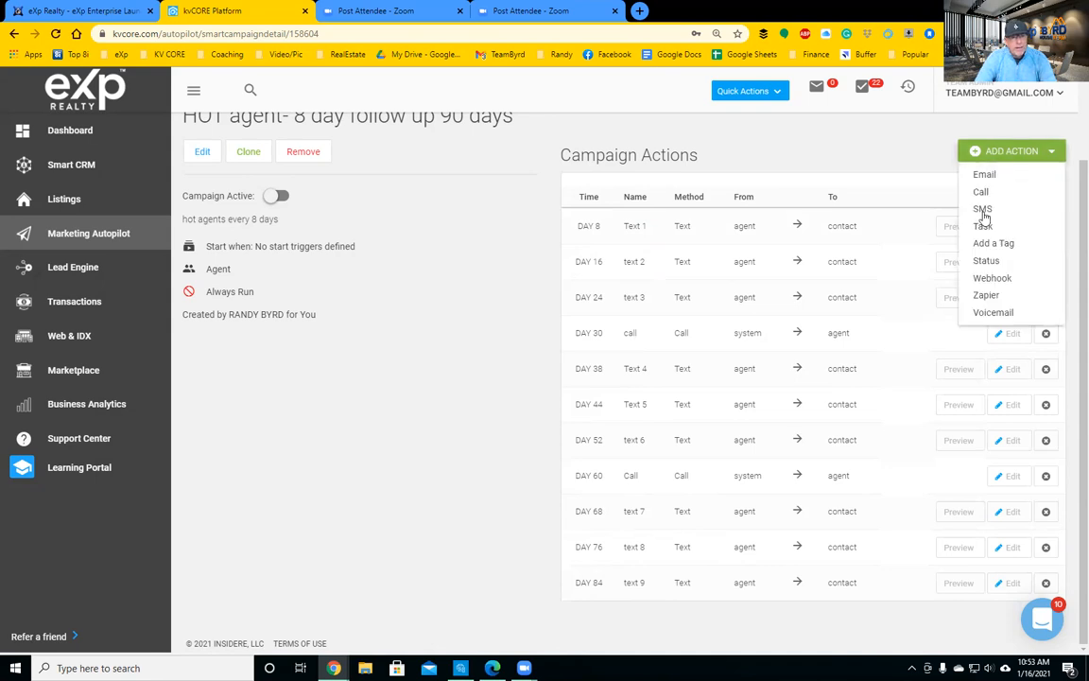
{"action": "left_click", "coordinate": [982, 194]}
{"action": "left_click", "coordinate": [448, 287]}
{"action": "type", "text": "call"}
{"action": "key", "text": "Tab"}
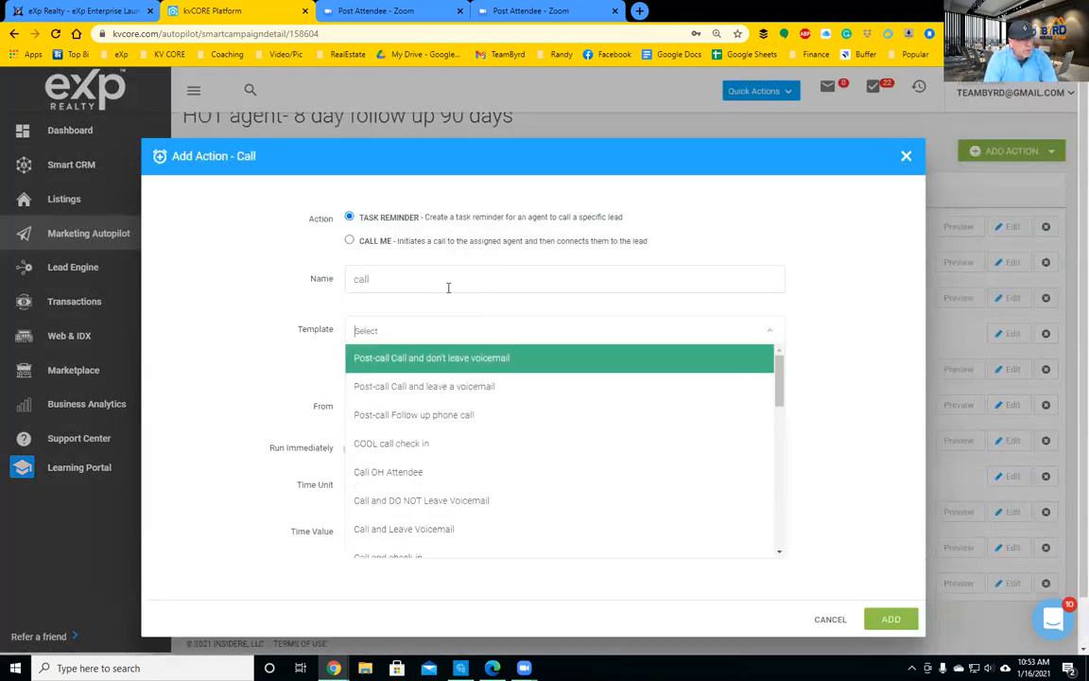
{"action": "type", "text": "fix me"}
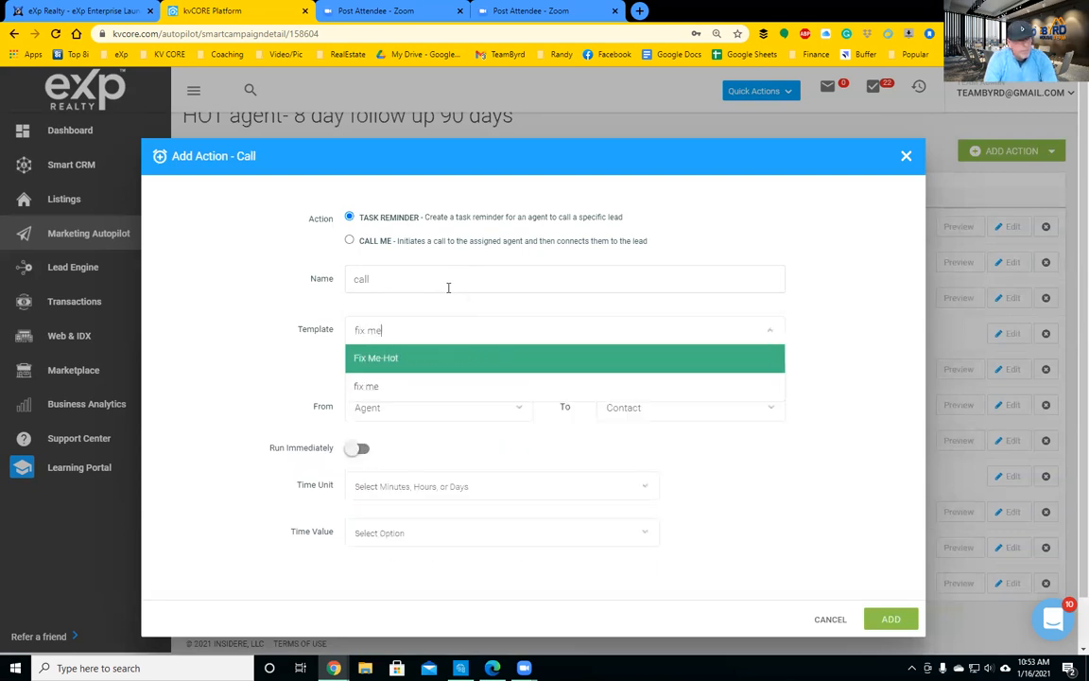
{"action": "left_click", "coordinate": [444, 365]}
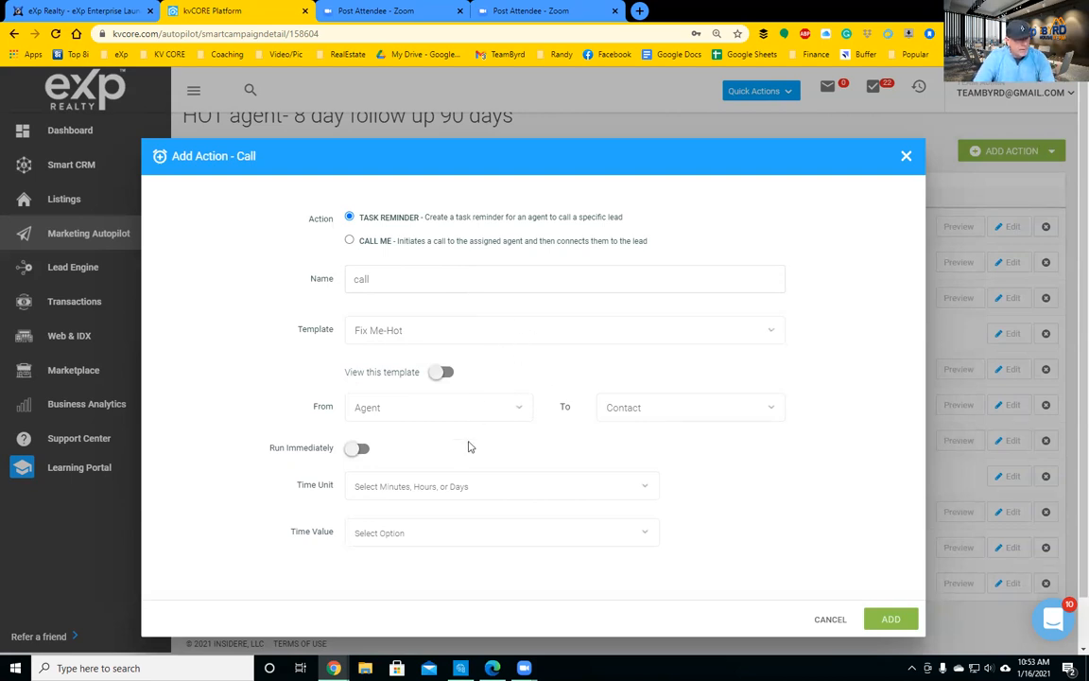
Schedule the call action for 90 days and add it to the campaign
{"action": "left_click", "coordinate": [462, 484]}
{"action": "left_click", "coordinate": [418, 454]}
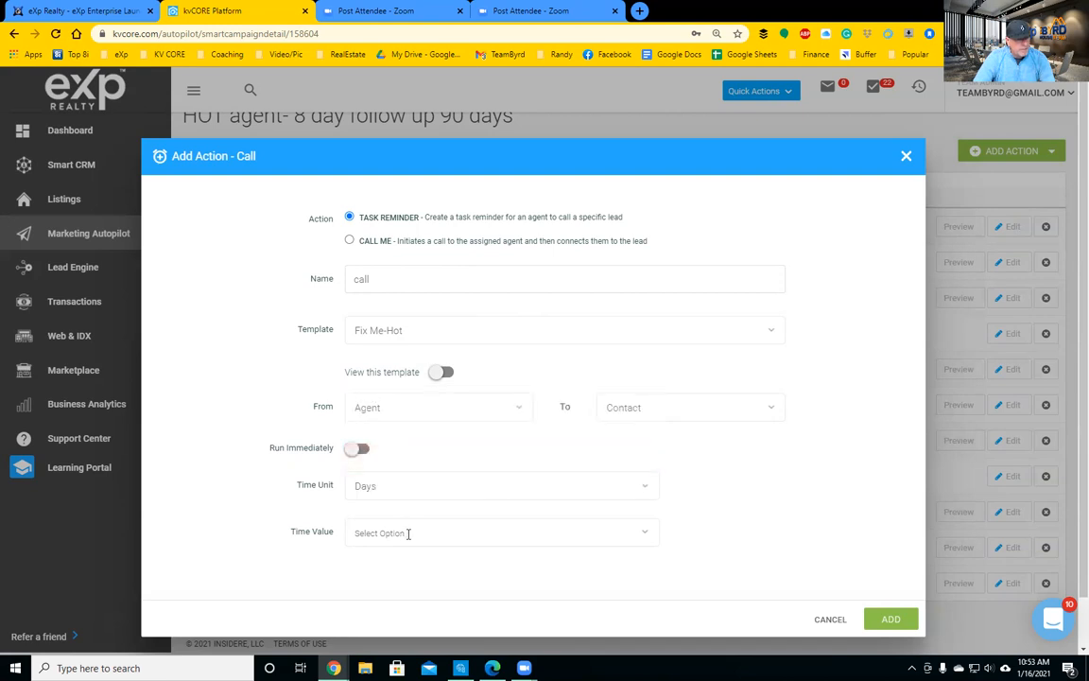
{"action": "left_click", "coordinate": [408, 533]}
{"action": "type", "text": "day"}
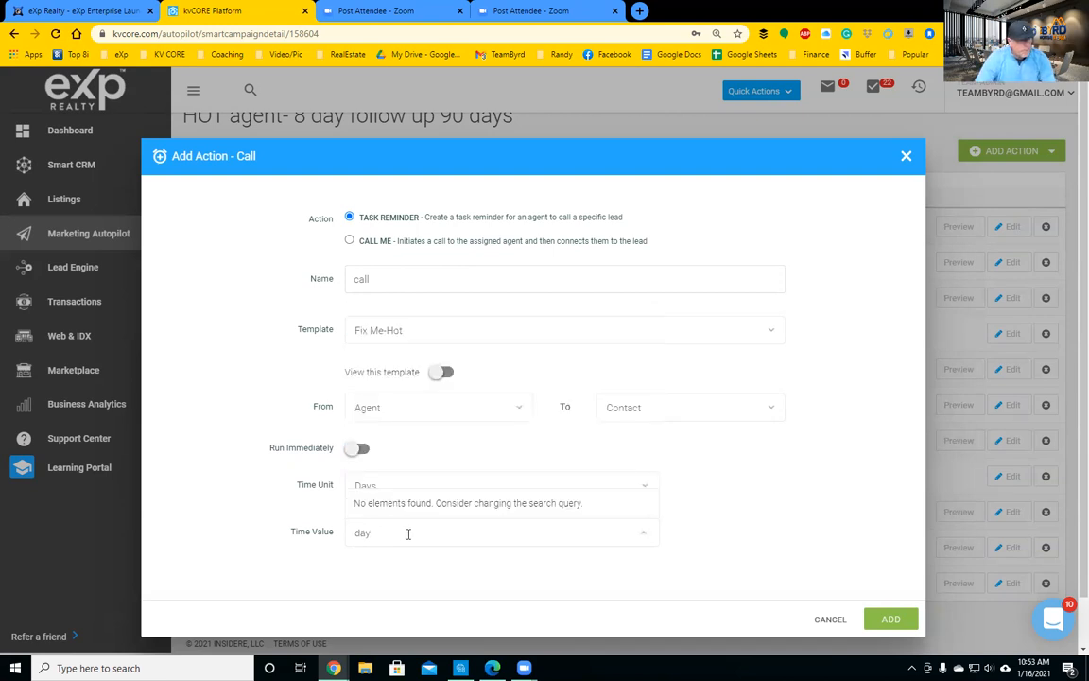
{"action": "key", "text": "BackSpace"}
{"action": "key", "text": "BackSpace"}
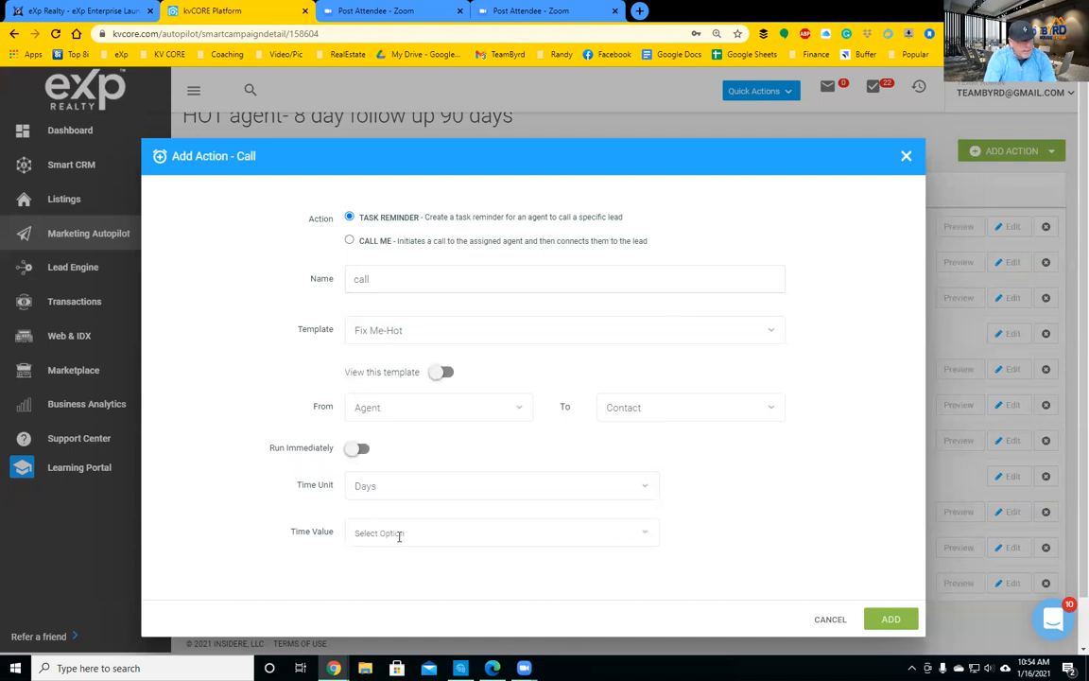
{"action": "left_click", "coordinate": [399, 536]}
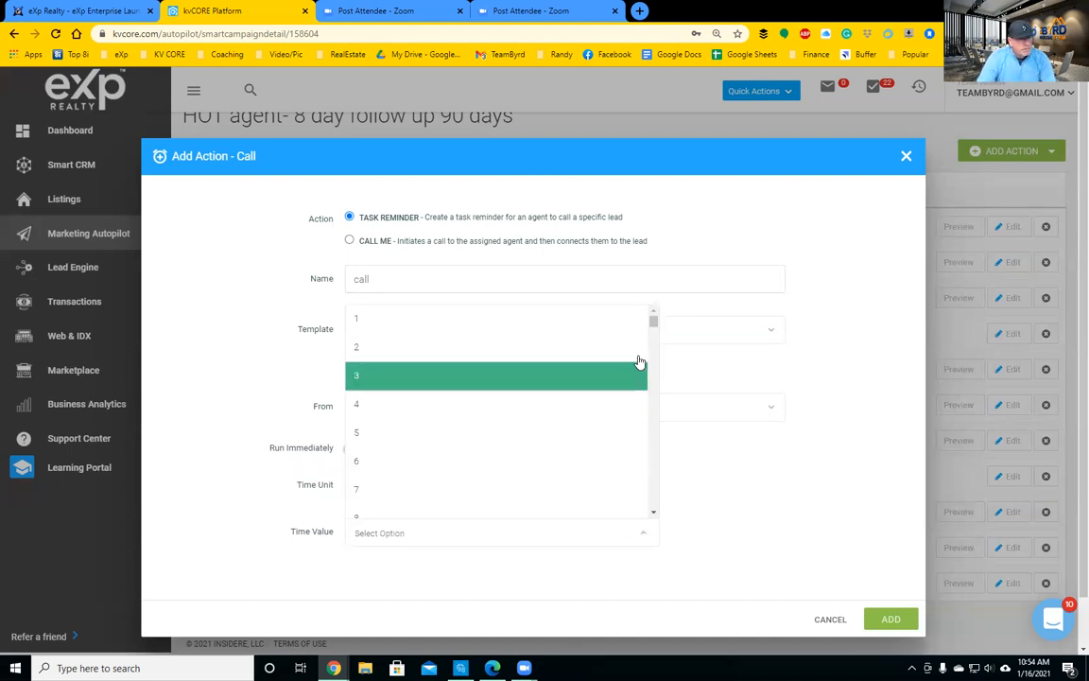
{"action": "left_click_drag", "start_coordinate": [654, 326], "coordinate": [652, 339]}
{"action": "scroll", "coordinate": [409, 430], "scroll_direction": "up", "scroll_amount": 4}
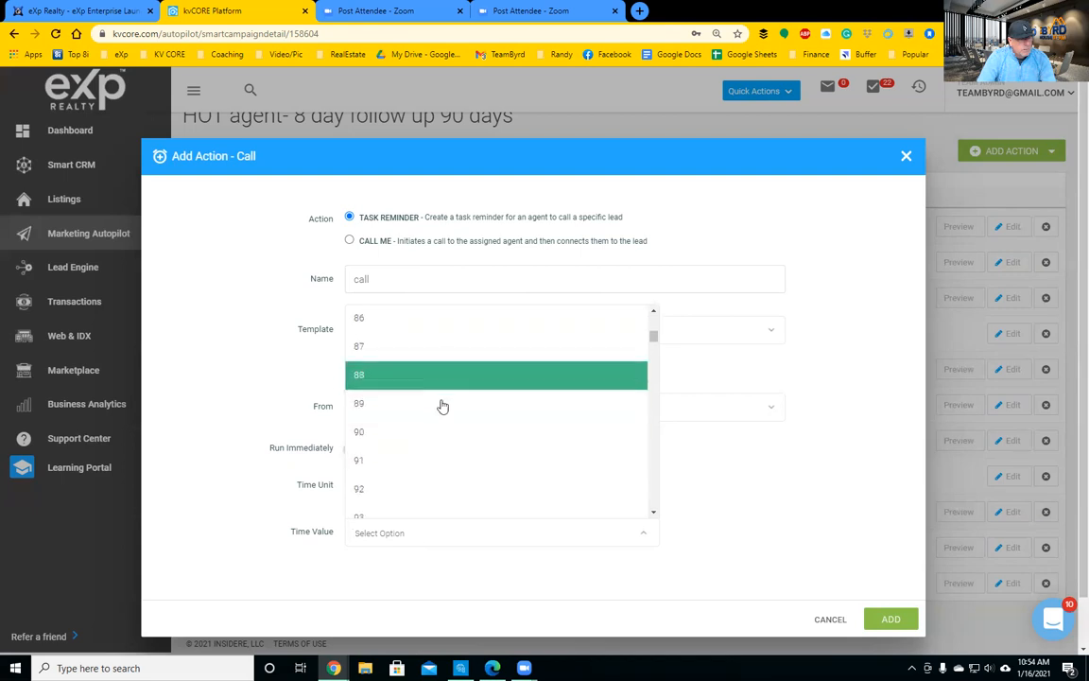
{"action": "left_click", "coordinate": [425, 432]}
{"action": "left_click", "coordinate": [890, 619]}
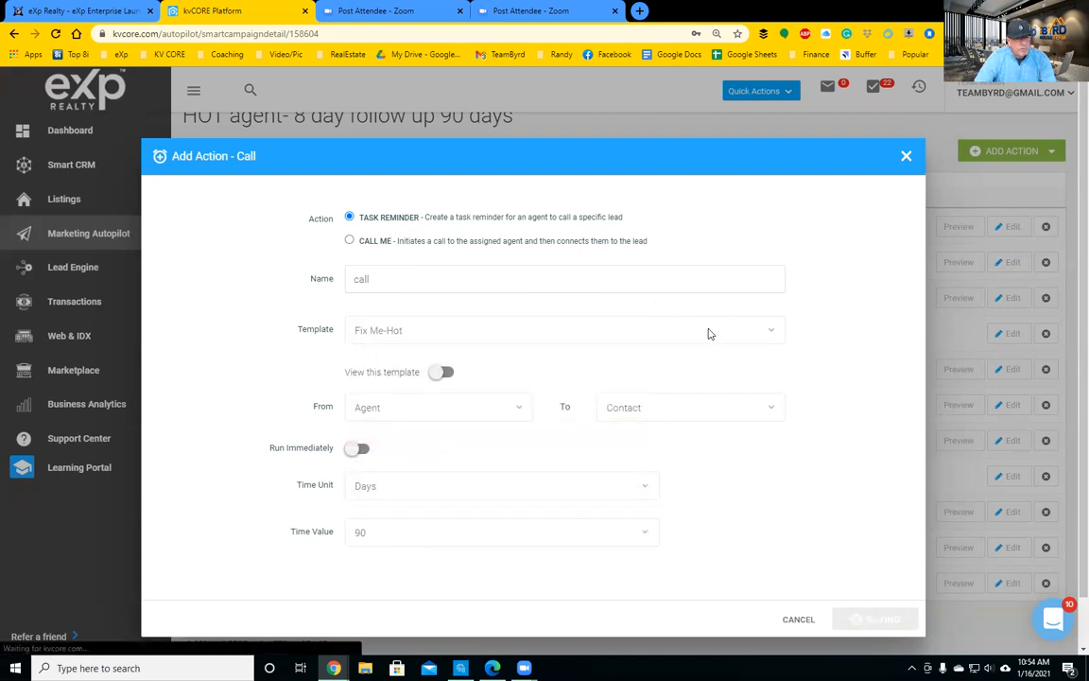
Start a new status change action named "whats status"
{"action": "scroll", "coordinate": [777, 408], "scroll_direction": "down", "scroll_amount": 1}
{"action": "scroll", "coordinate": [776, 409], "scroll_direction": "down", "scroll_amount": 1}
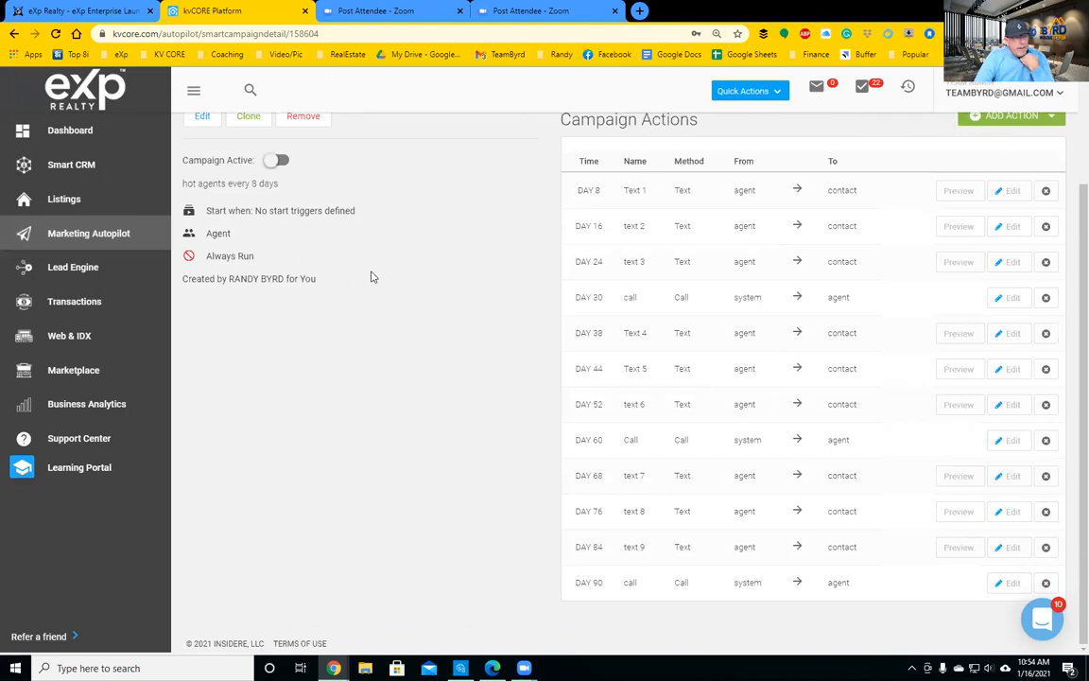
{"action": "scroll", "coordinate": [378, 265], "scroll_direction": "up", "scroll_amount": 3}
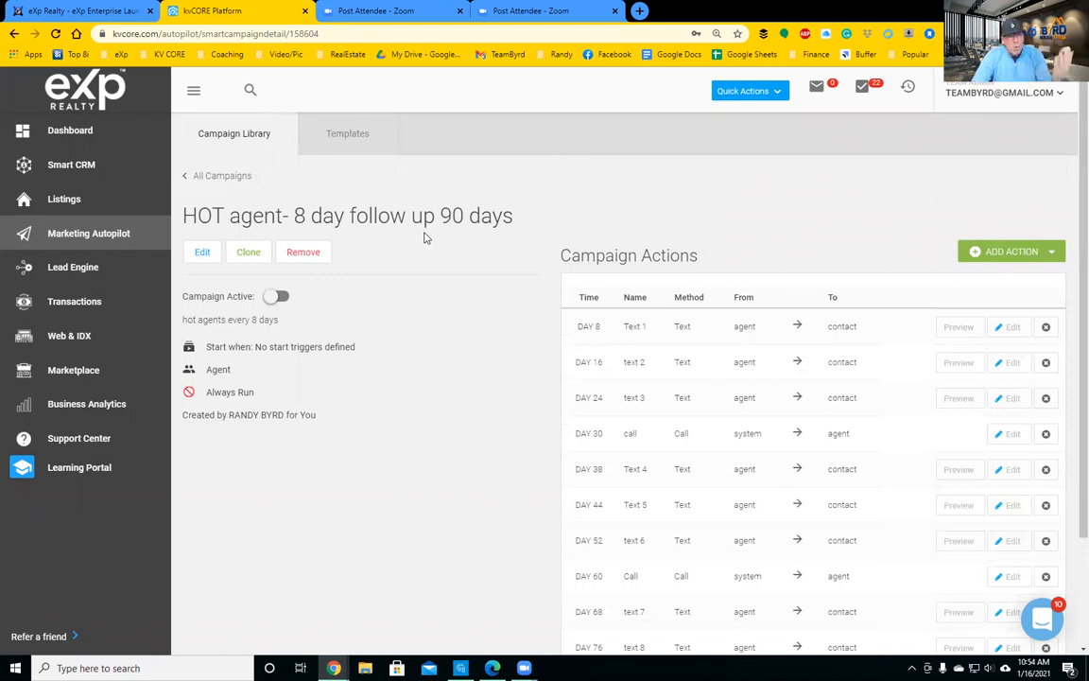
{"action": "left_click", "coordinate": [1020, 251]}
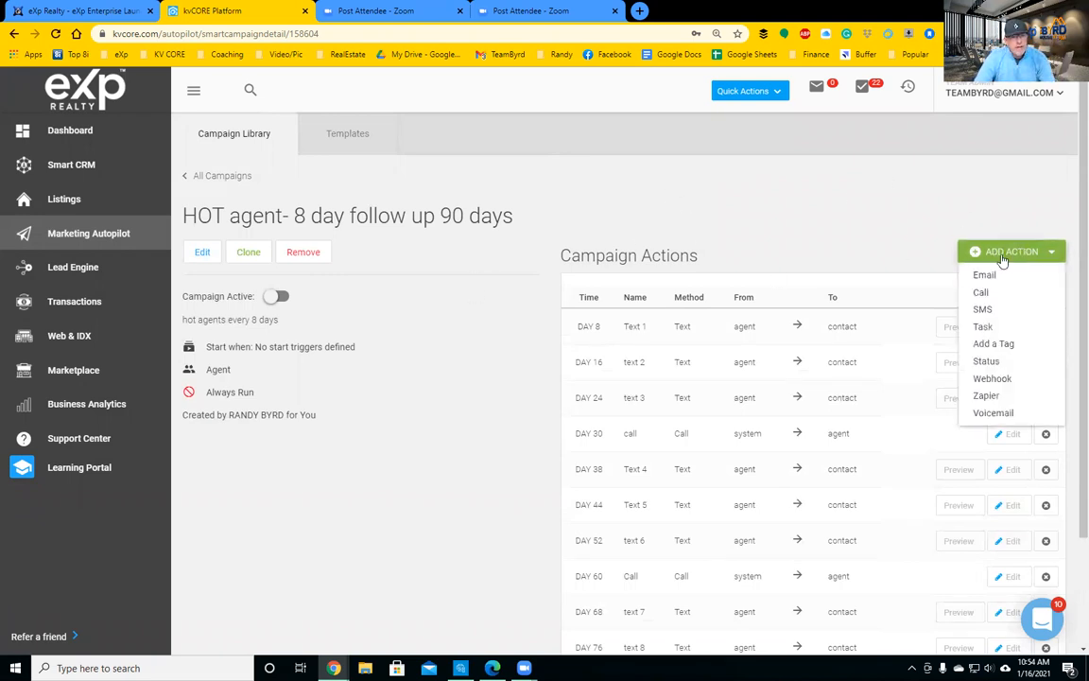
{"action": "left_click", "coordinate": [987, 362]}
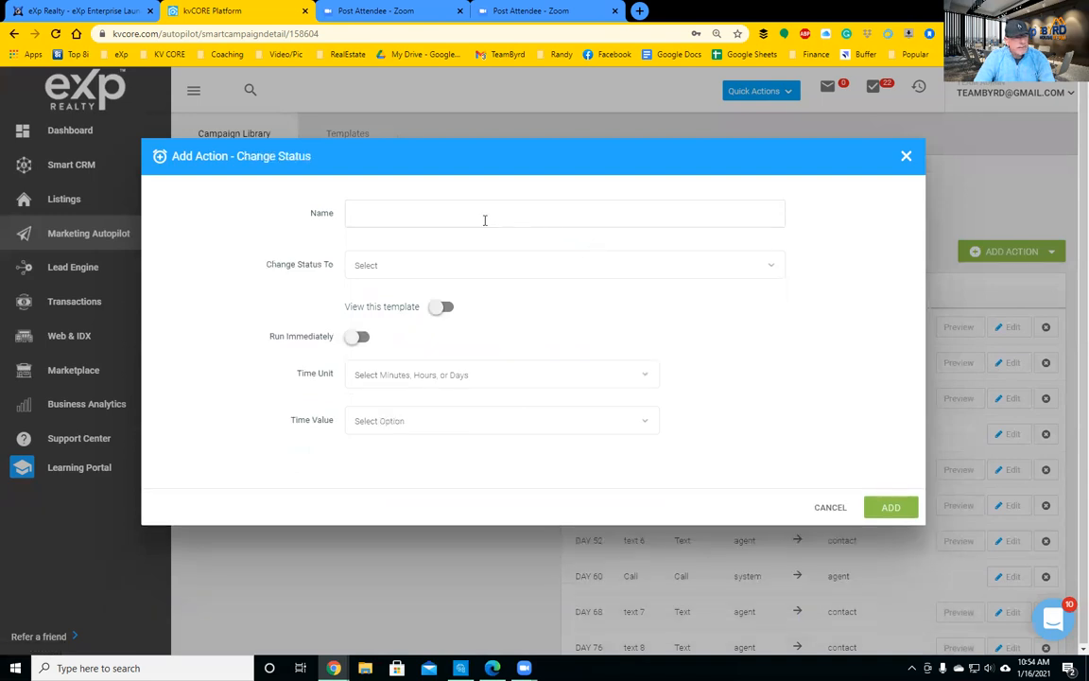
{"action": "left_click", "coordinate": [448, 213]}
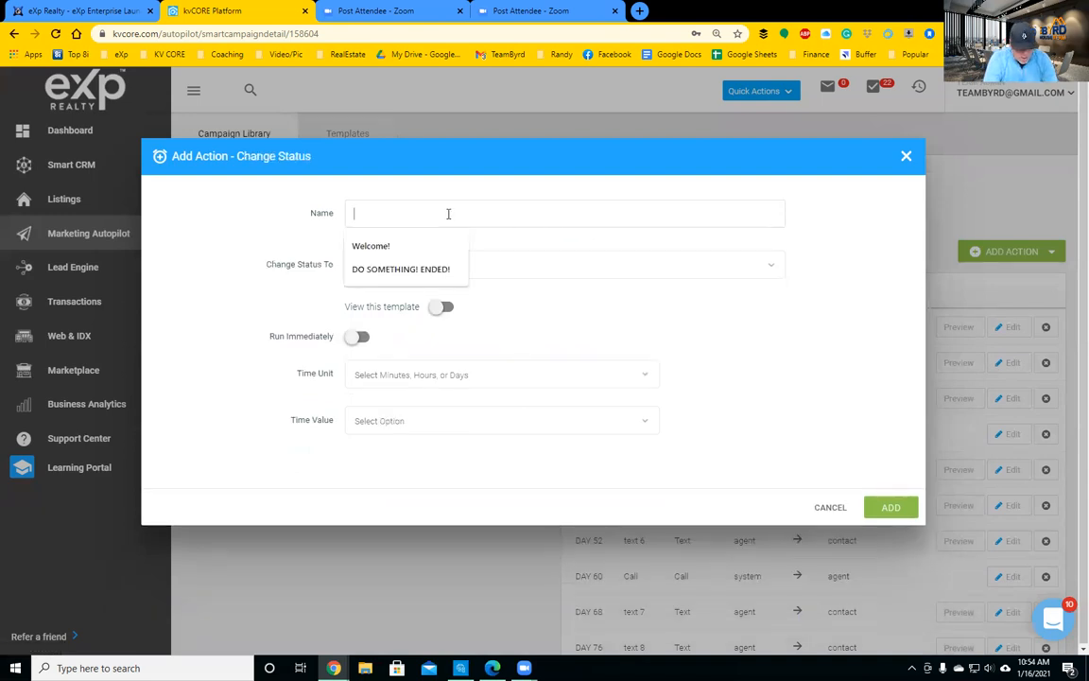
{"action": "type", "text": "w"}
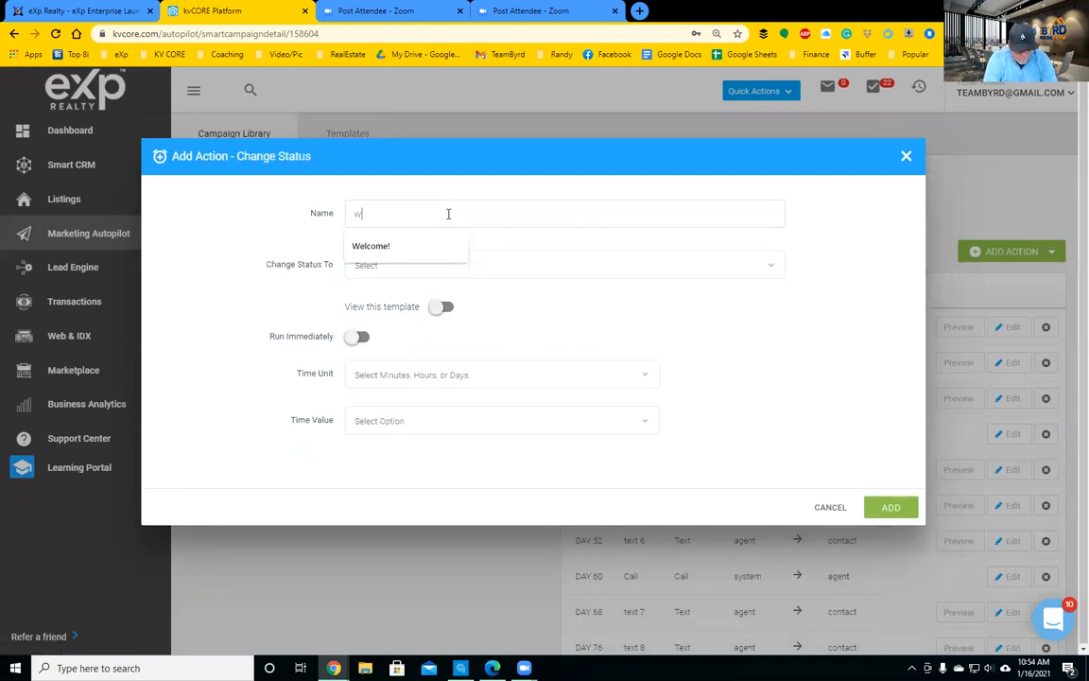
{"action": "type", "text": "hats status"}
Select Prospect as the status to change to in the new action, and clear that selection again
{"action": "left_click", "coordinate": [516, 264]}
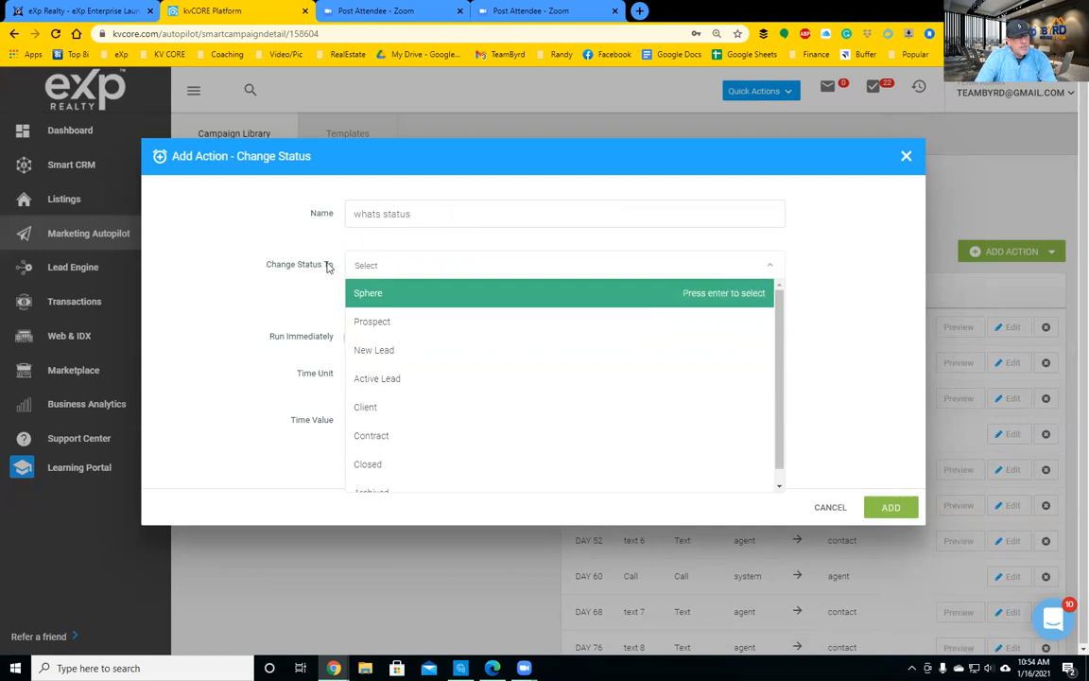
{"action": "left_click", "coordinate": [382, 321]}
{"action": "left_click", "coordinate": [466, 267]}
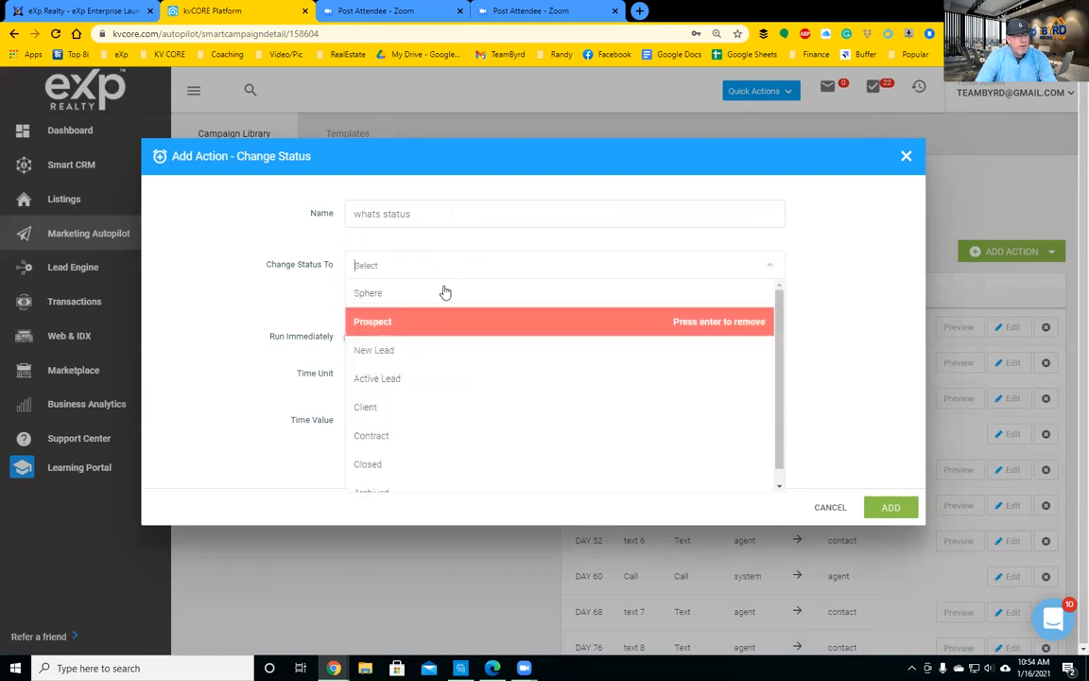
{"action": "left_click", "coordinate": [397, 321]}
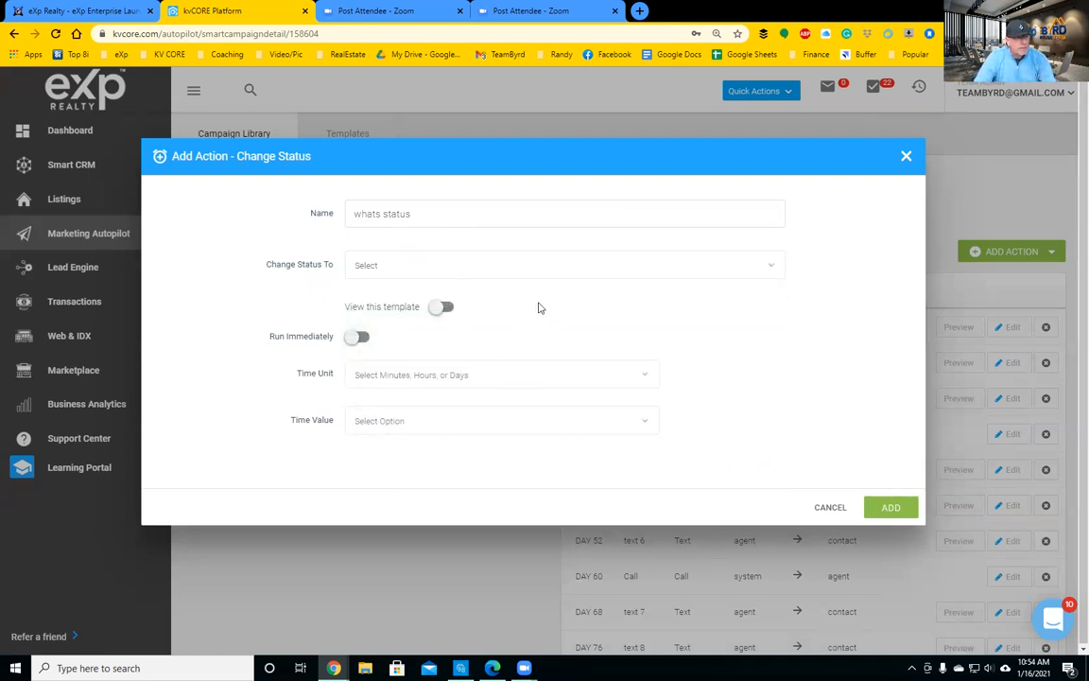
Schedule the "whats status" action for 95 days and try to add it to the campaign
{"action": "left_click", "coordinate": [416, 378]}
{"action": "left_click", "coordinate": [404, 457]}
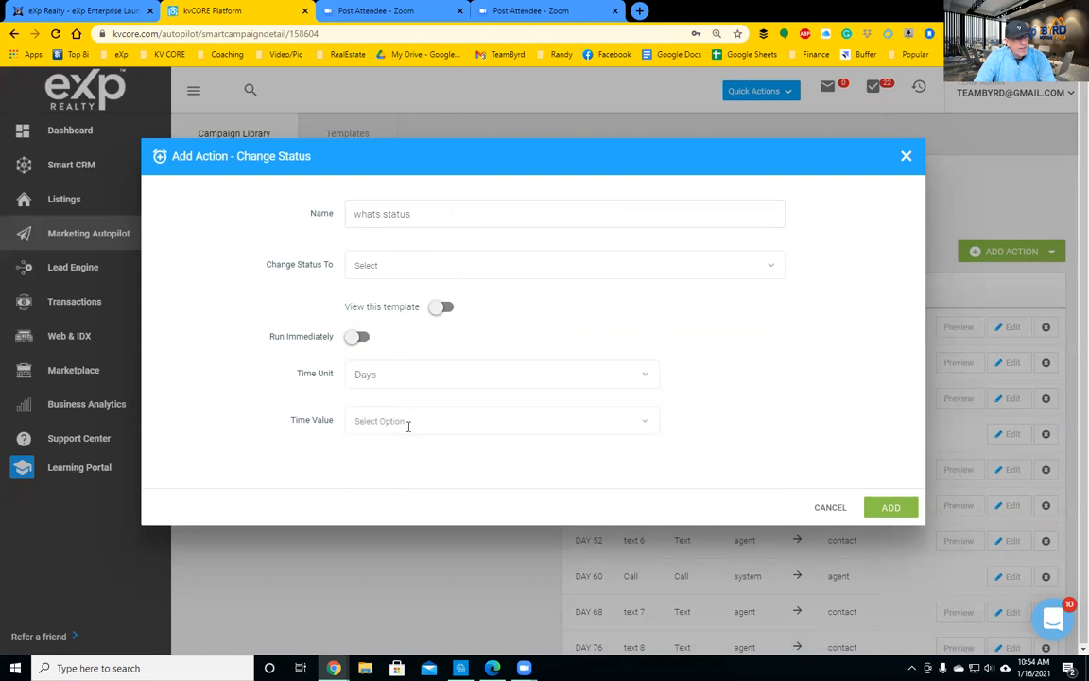
{"action": "left_click", "coordinate": [404, 422]}
{"action": "type", "text": "95"}
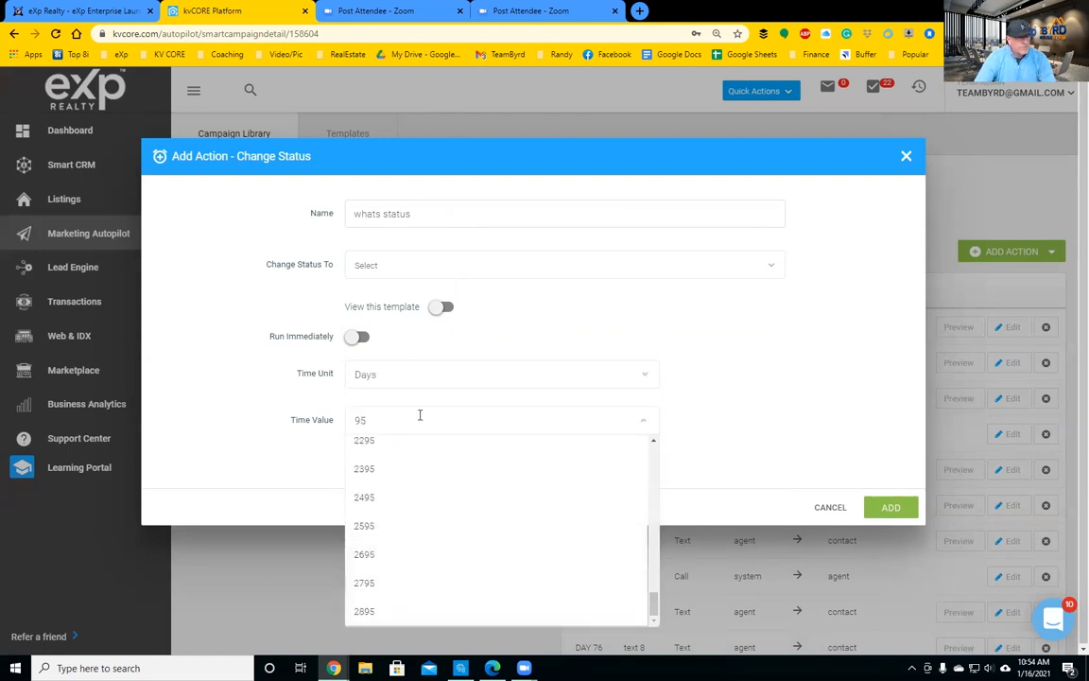
{"action": "left_click", "coordinate": [420, 416]}
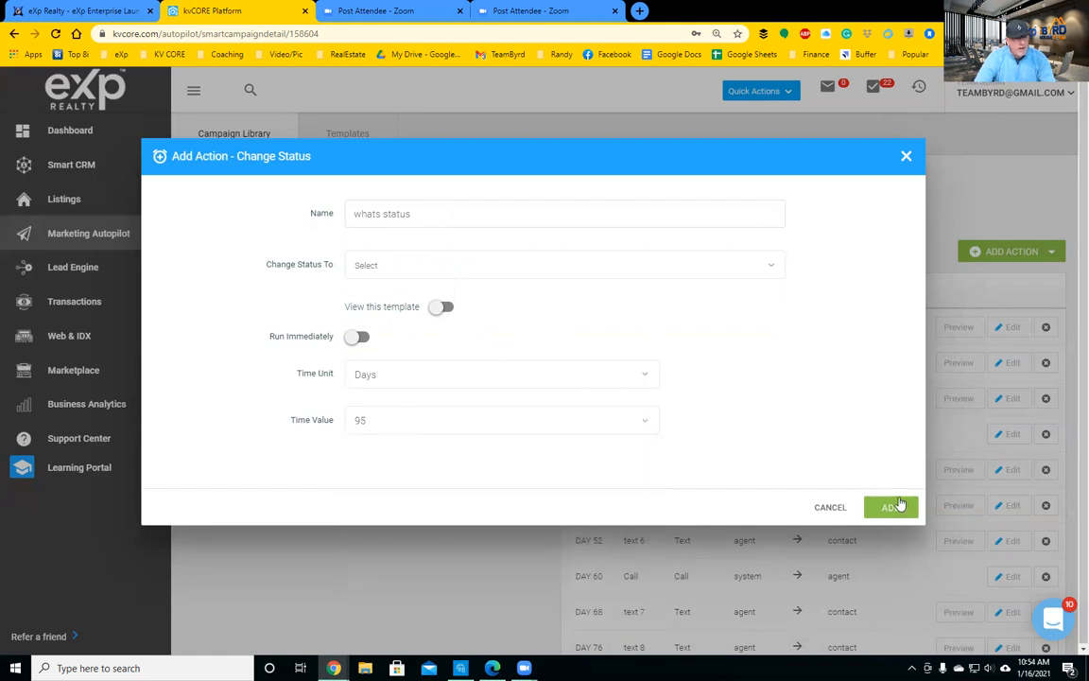
{"action": "left_click", "coordinate": [891, 506]}
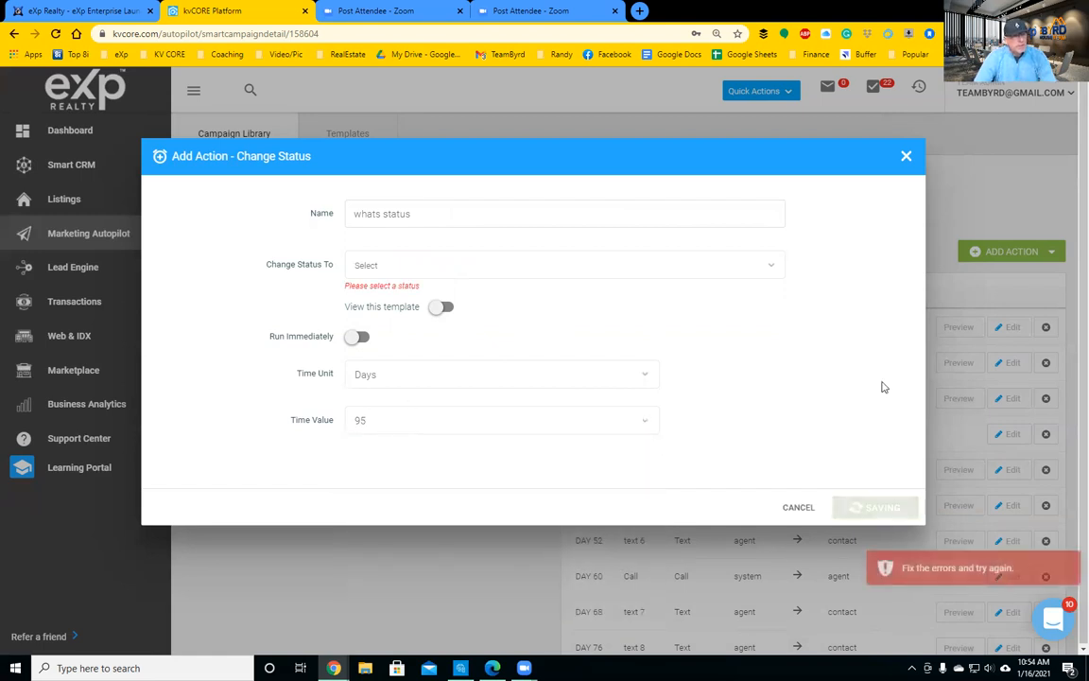
{"action": "left_click", "coordinate": [487, 268]}
{"action": "type", "text": "fix me"}
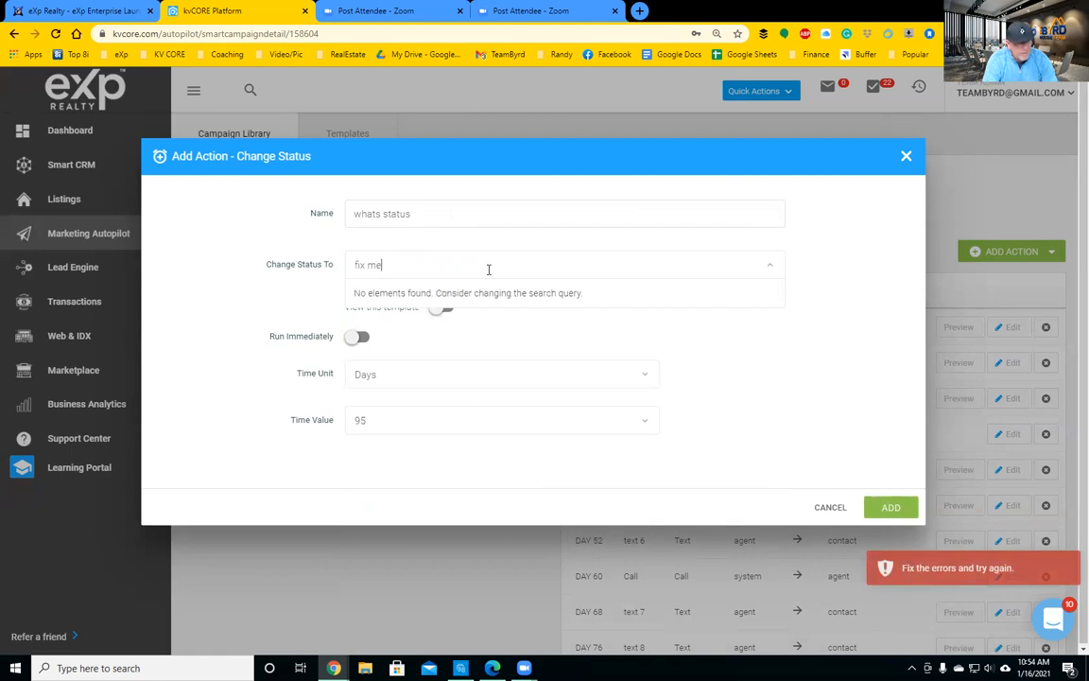
{"action": "key", "text": "BackSpace"}
{"action": "key", "text": "BackSpace"}
{"action": "key", "text": "BackSpace"}
{"action": "key", "text": "BackSpace"}
{"action": "key", "text": "BackSpace"}
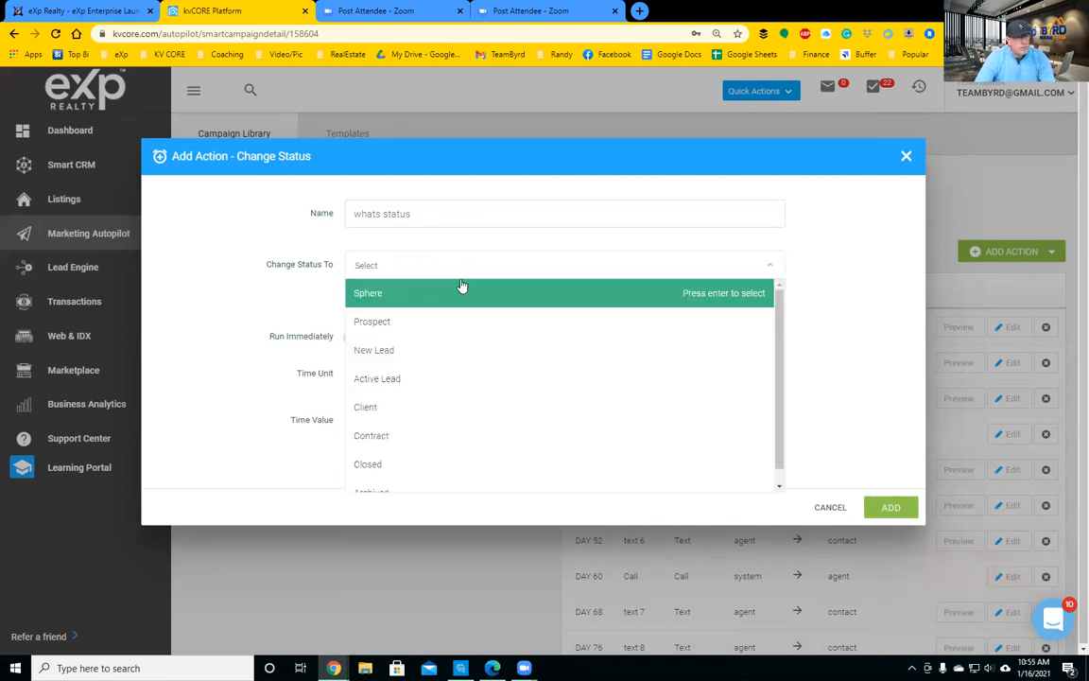
Set Prospect as the status to change to and add the "whats status" action to the campaign
{"action": "left_click", "coordinate": [390, 321]}
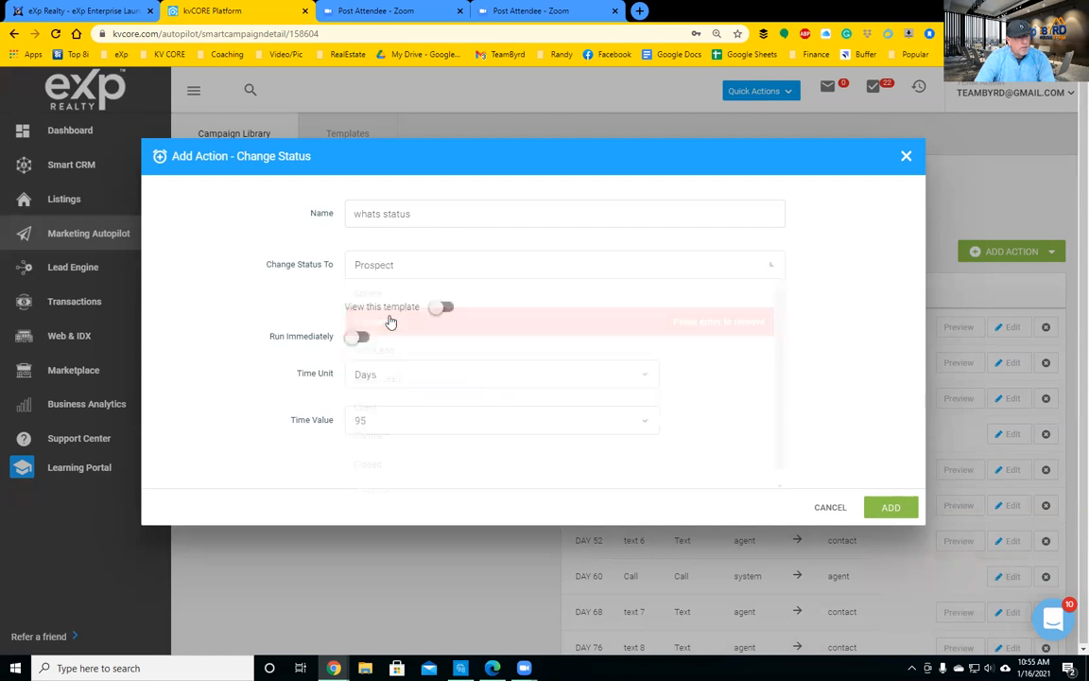
{"action": "left_click", "coordinate": [893, 511]}
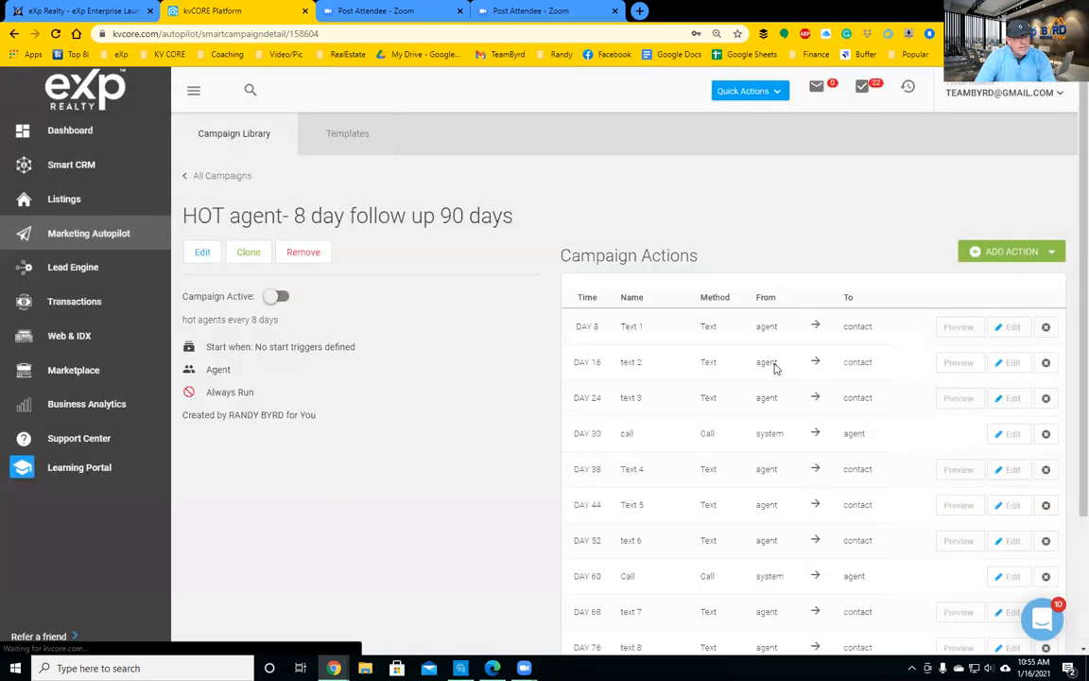
{"action": "scroll", "coordinate": [710, 463], "scroll_direction": "down", "scroll_amount": 3}
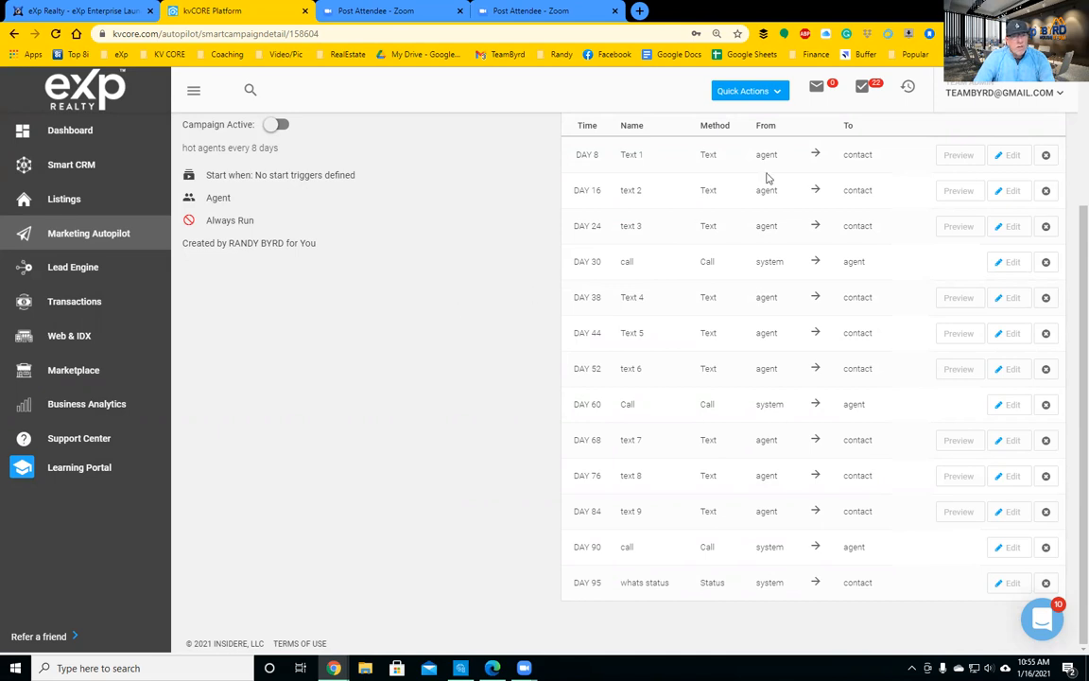
Start a new task action for the campaign and name it "end???"
{"action": "scroll", "coordinate": [912, 345], "scroll_direction": "up", "scroll_amount": 3}
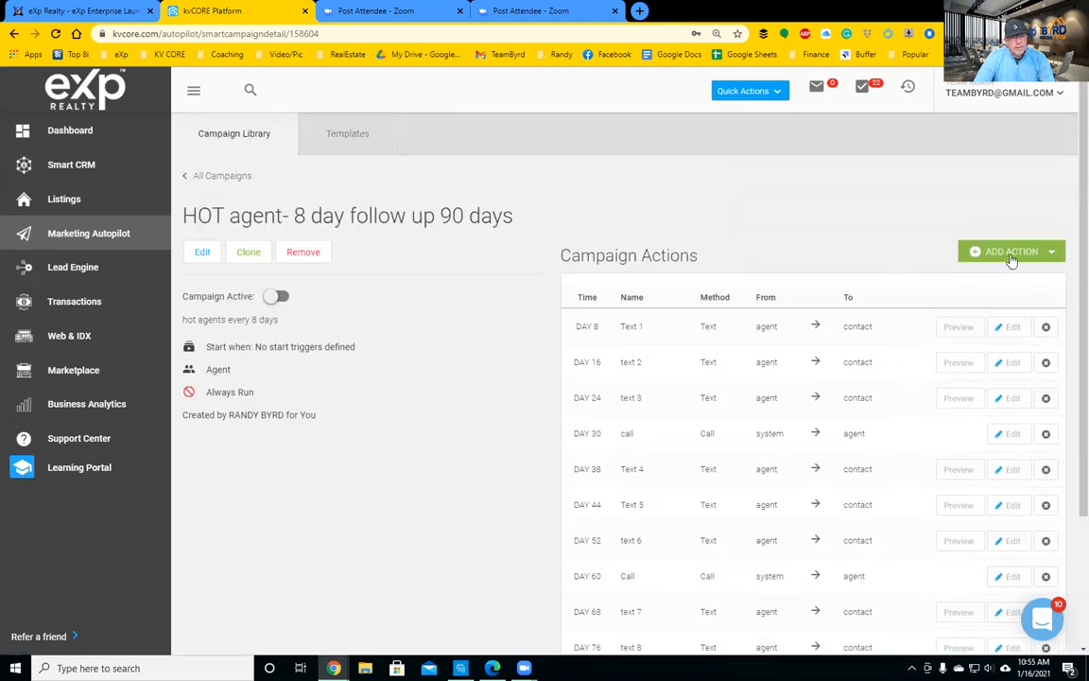
{"action": "left_click", "coordinate": [1015, 252]}
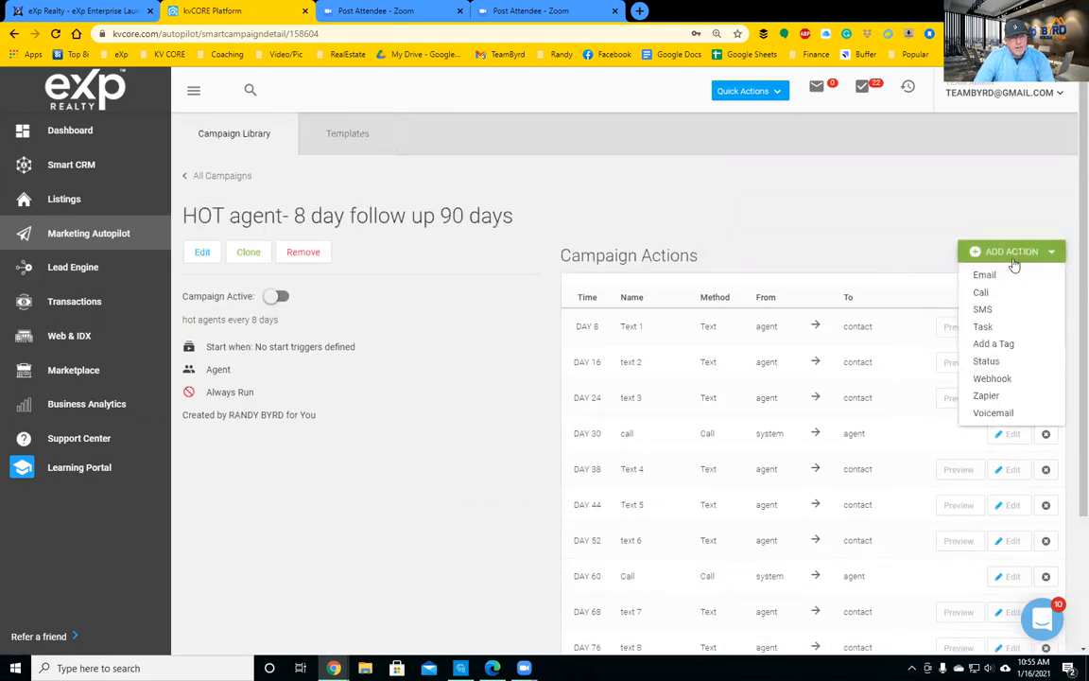
{"action": "left_click", "coordinate": [983, 327]}
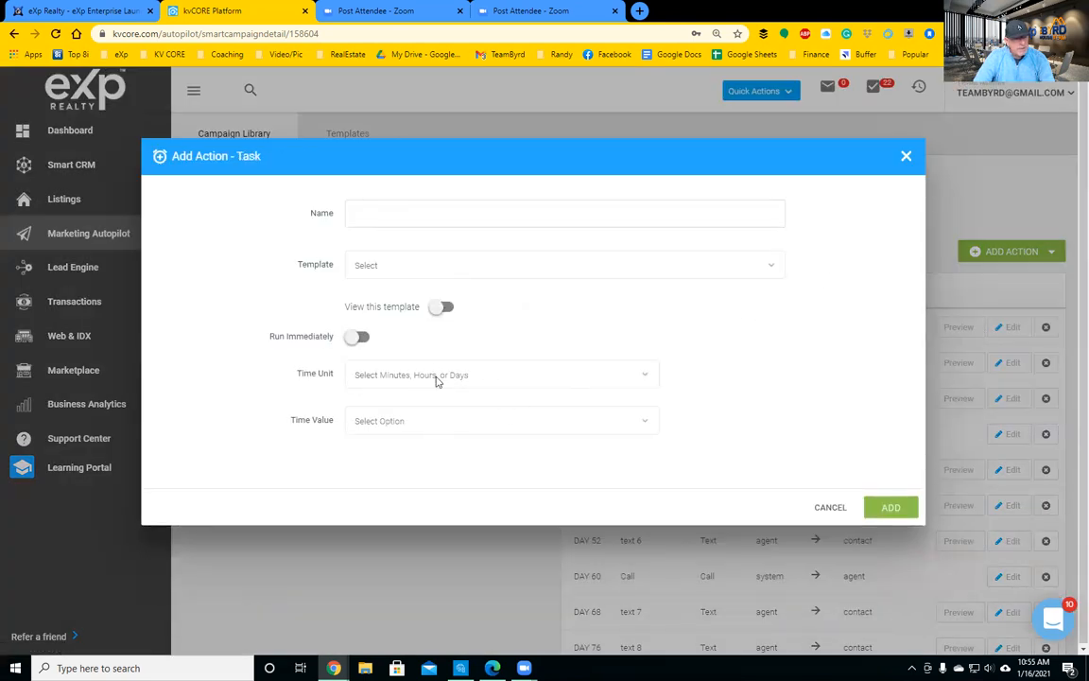
{"action": "left_click", "coordinate": [396, 217]}
{"action": "type", "text": "e"}
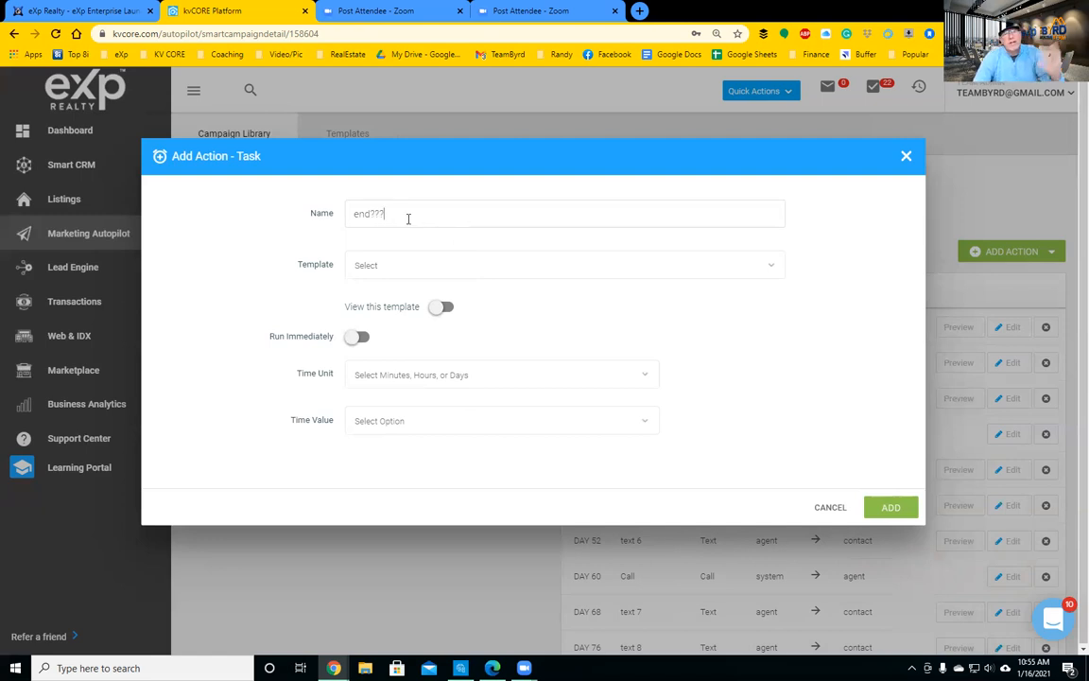
{"action": "left_click", "coordinate": [433, 265]}
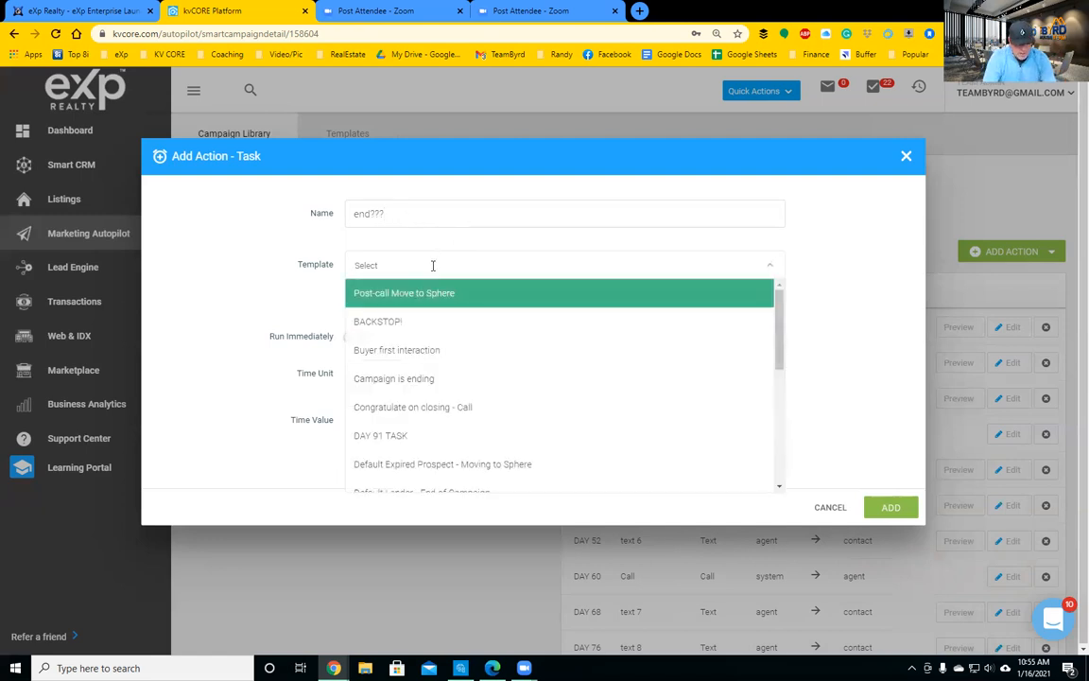
{"action": "type", "text": "fix"}
{"action": "key", "text": "BackSpace"}
{"action": "key", "text": "BackSpace"}
{"action": "key", "text": "BackSpace"}
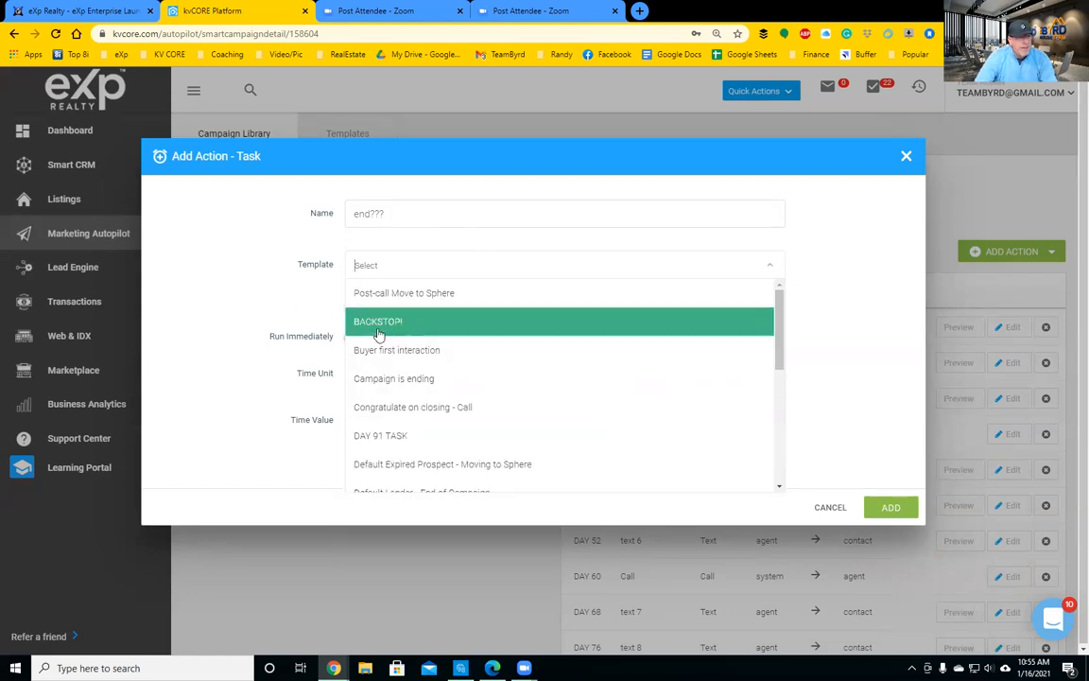
Assign the "BACKSTOP!" template to the task and add it to the campaign scheduled for 96 days
{"action": "left_click", "coordinate": [409, 322]}
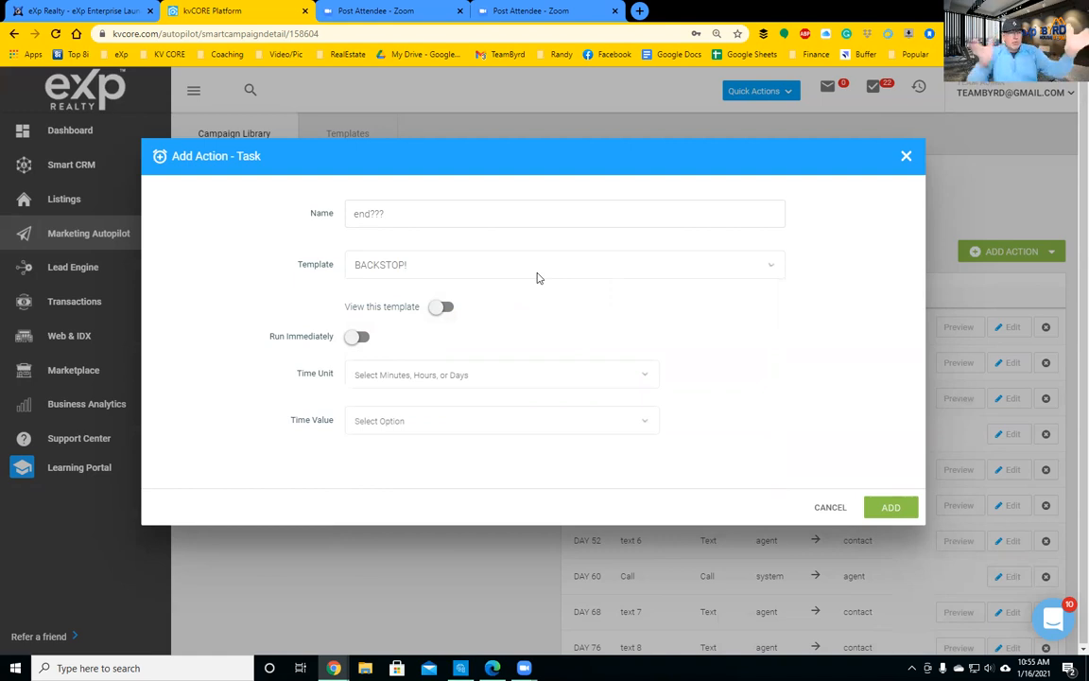
{"action": "left_click", "coordinate": [496, 373]}
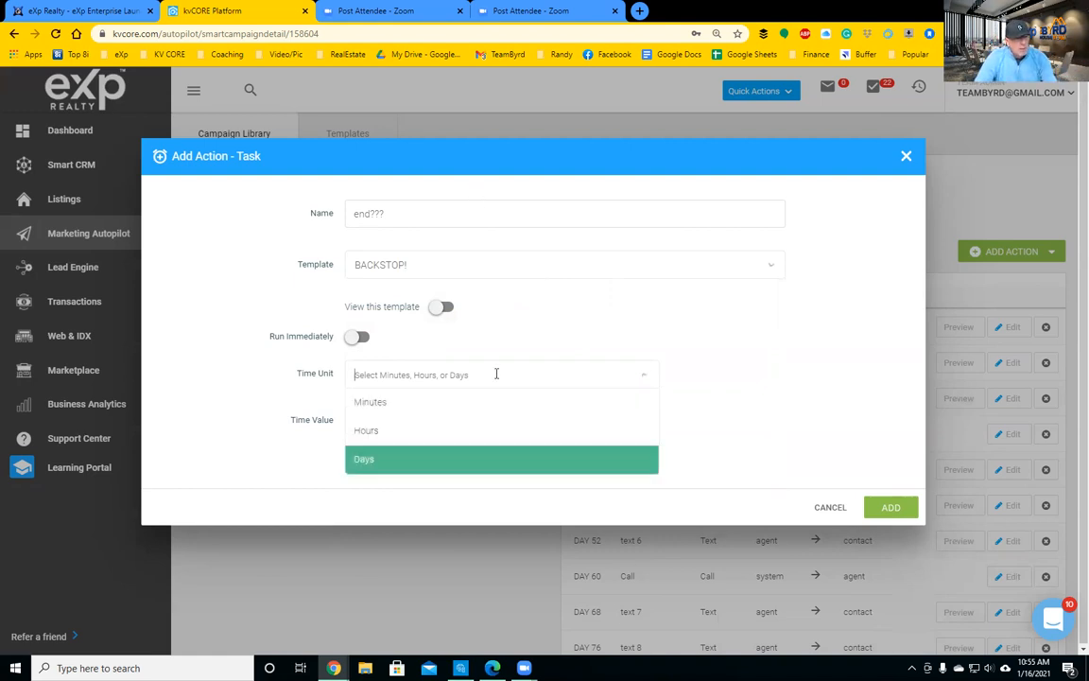
{"action": "left_click", "coordinate": [430, 467]}
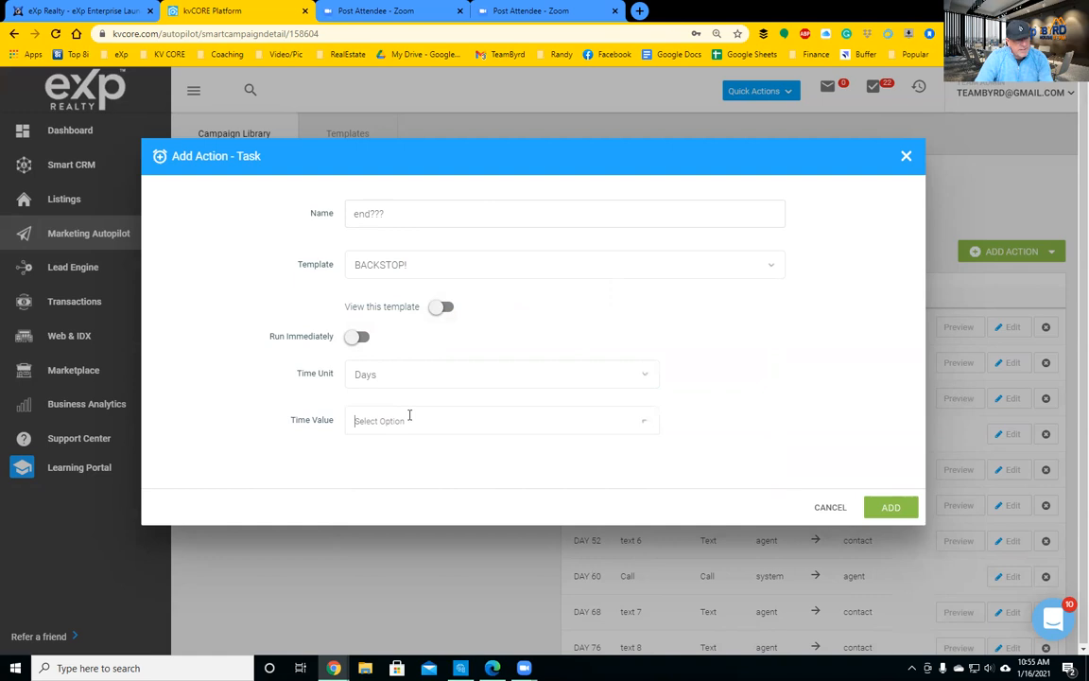
{"action": "left_click", "coordinate": [409, 418]}
{"action": "type", "text": "96"}
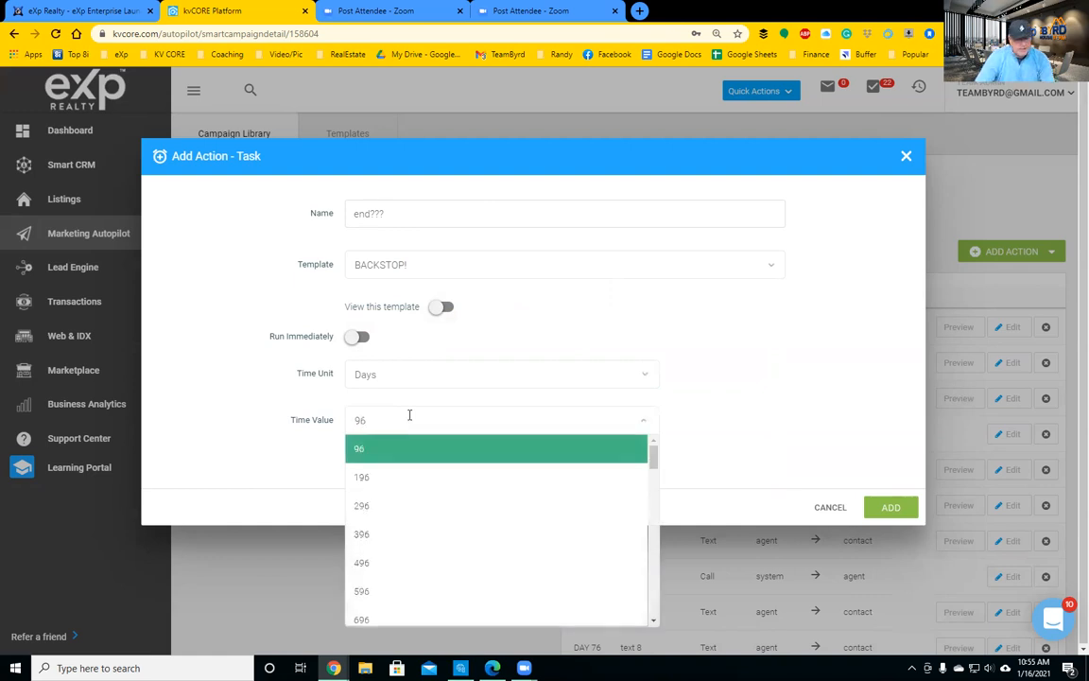
{"action": "key", "text": "Return"}
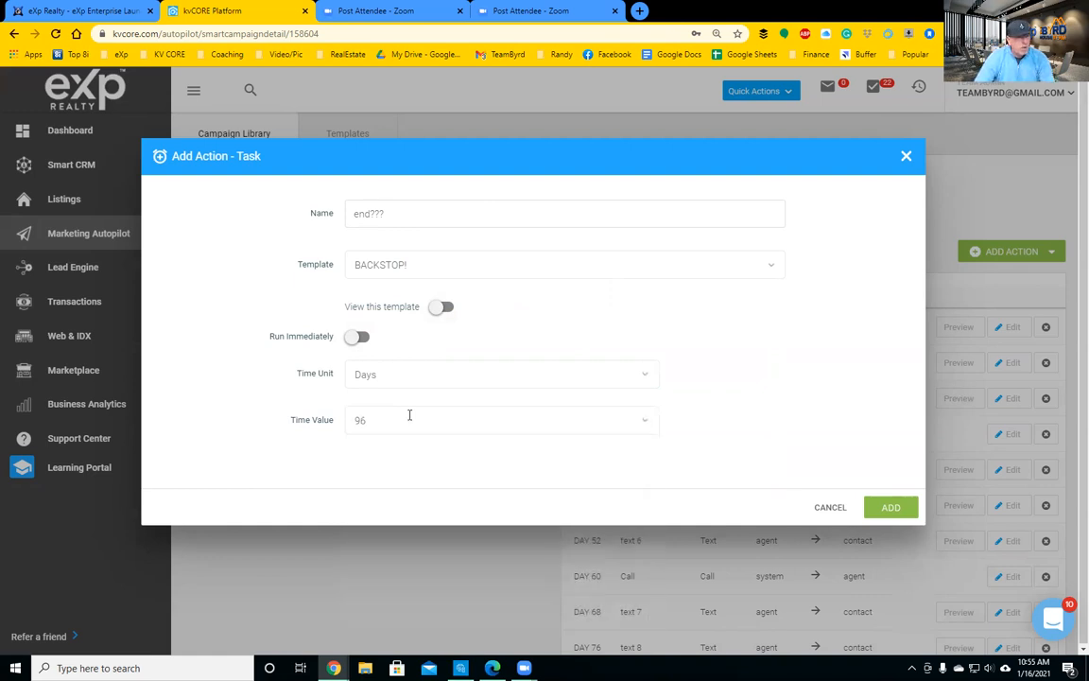
{"action": "left_click", "coordinate": [889, 510]}
Review the campaign's full list of scheduled texts, calls, status change and task
{"action": "scroll", "coordinate": [783, 421], "scroll_direction": "down", "scroll_amount": 5}
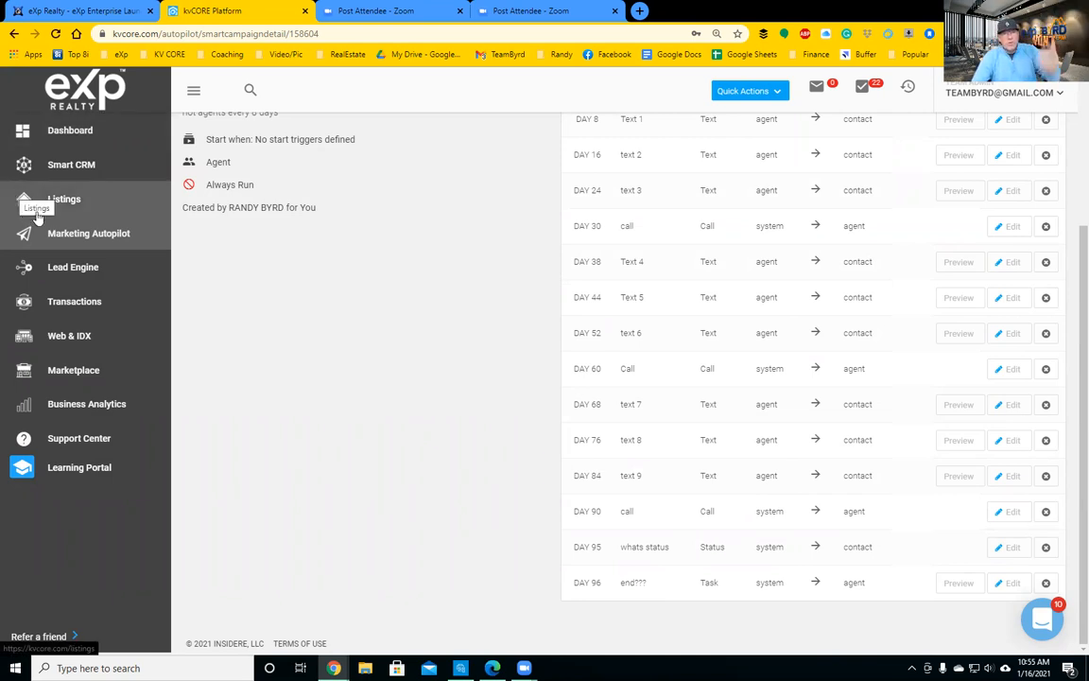
{"action": "scroll", "coordinate": [817, 314], "scroll_direction": "up", "scroll_amount": 3}
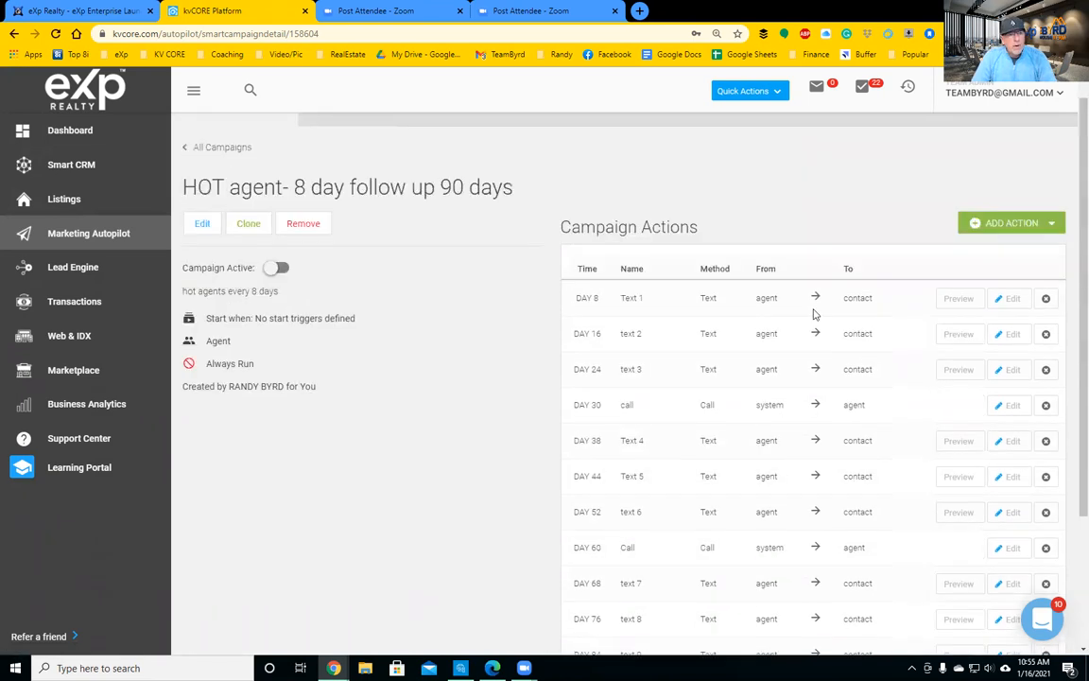
{"action": "scroll", "coordinate": [815, 355], "scroll_direction": "down", "scroll_amount": 3}
{"action": "scroll", "coordinate": [823, 331], "scroll_direction": "up", "scroll_amount": 2}
{"action": "scroll", "coordinate": [832, 305], "scroll_direction": "down", "scroll_amount": 3}
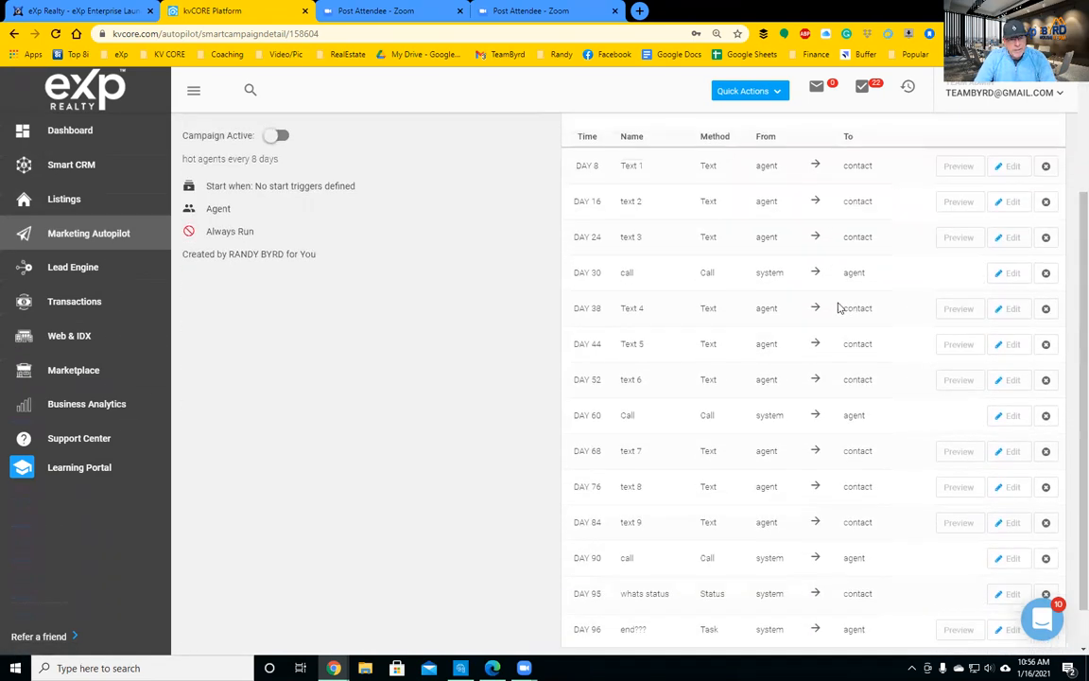
{"action": "scroll", "coordinate": [822, 284], "scroll_direction": "up", "scroll_amount": 3}
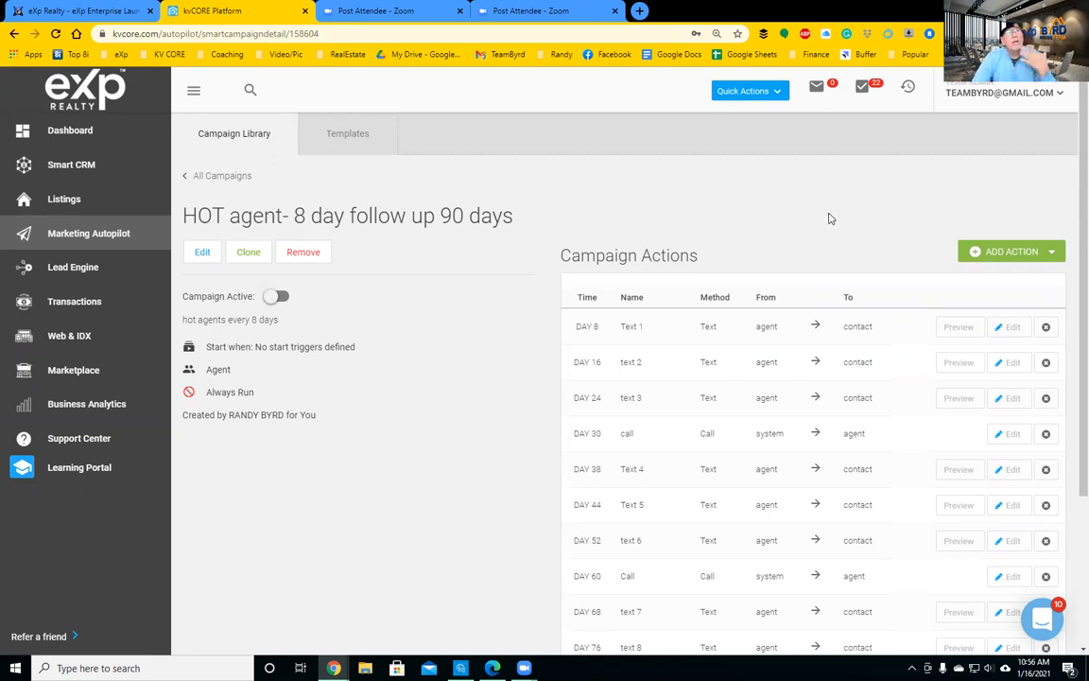
Start a new email action named "Email 1 contact info" and assign it the "HOT-Fix Me!" template
{"action": "left_click", "coordinate": [1004, 252]}
{"action": "left_click", "coordinate": [984, 275]}
{"action": "left_click", "coordinate": [500, 215]}
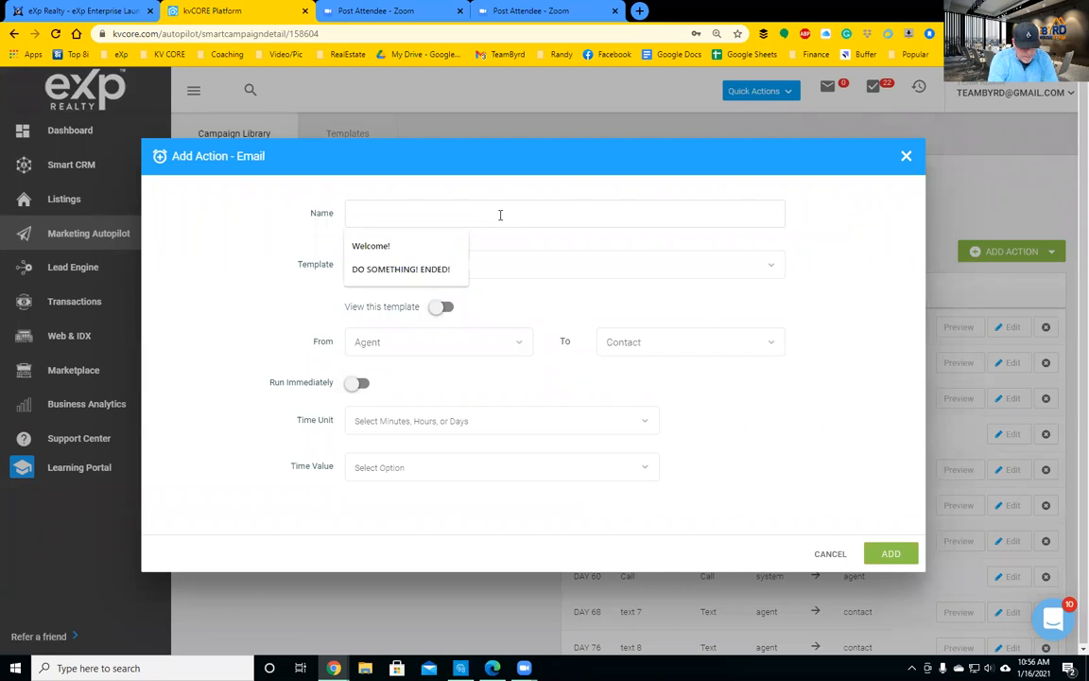
{"action": "type", "text": "Email 1 contact info"}
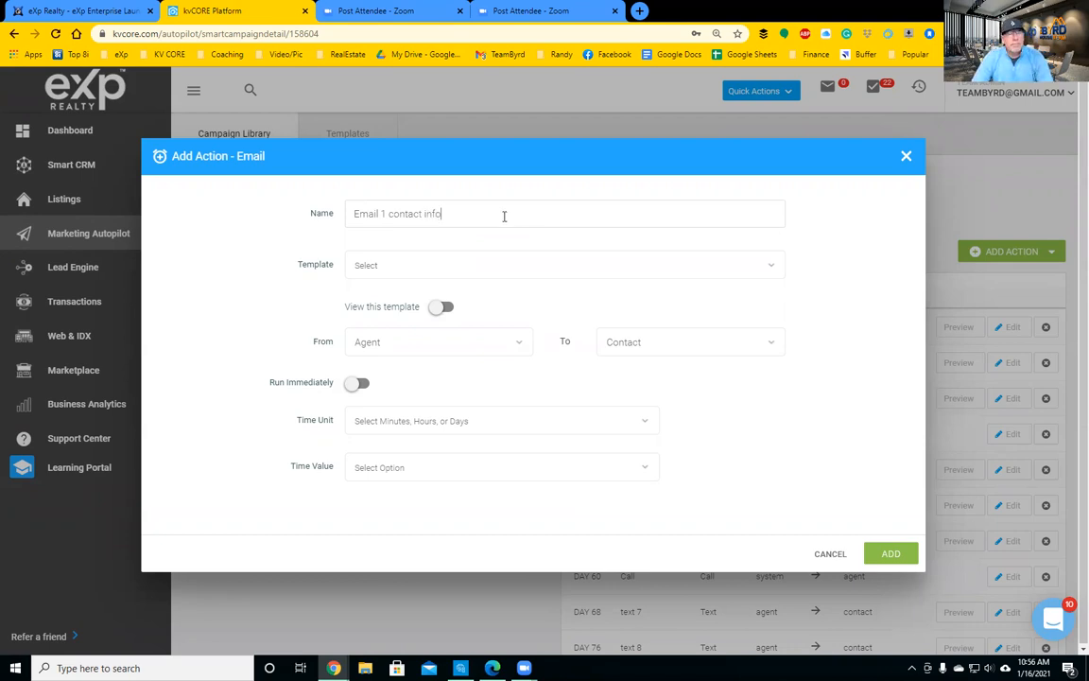
{"action": "left_click", "coordinate": [440, 260]}
{"action": "type", "text": "fix me"}
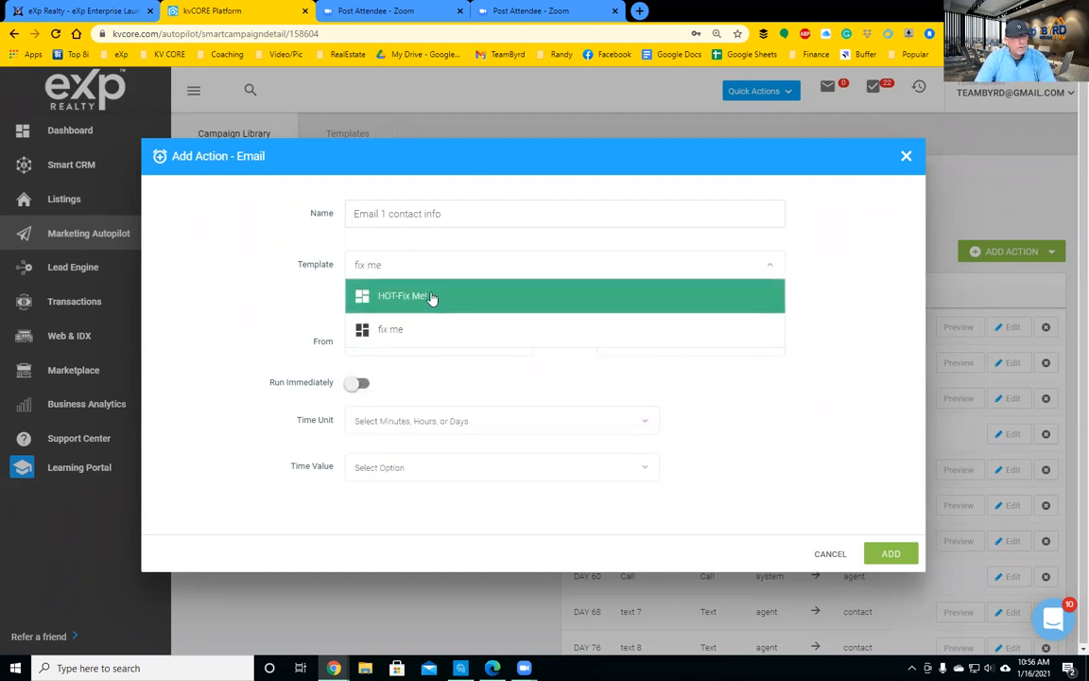
{"action": "left_click", "coordinate": [435, 301]}
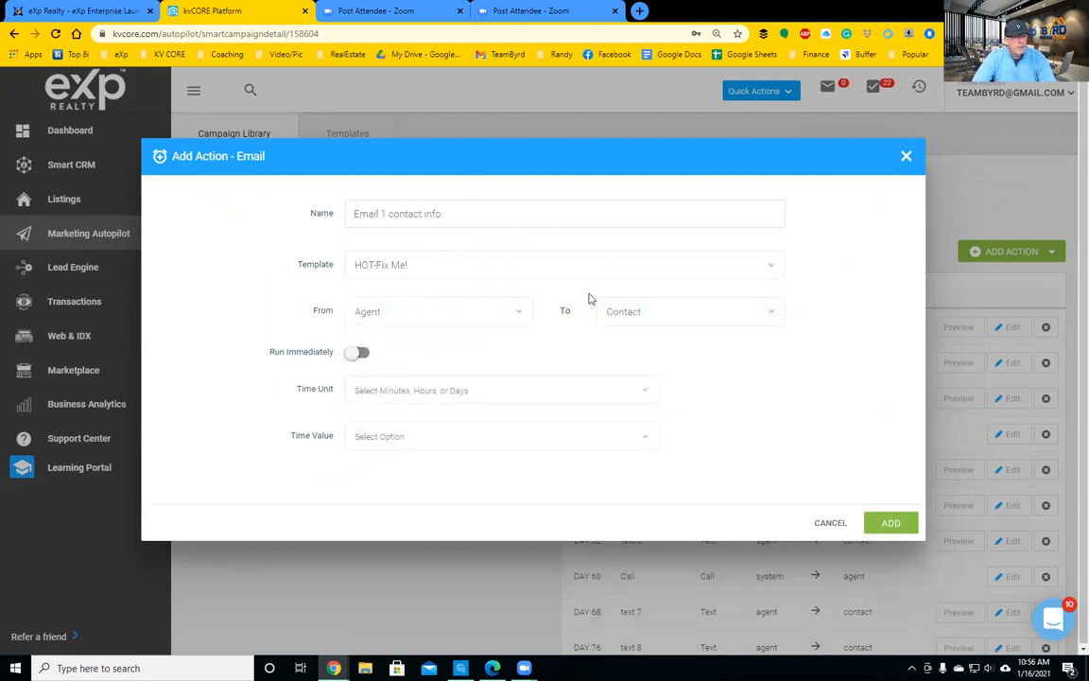
Schedule the email action for 3 days and add it to the campaign
{"action": "left_click", "coordinate": [424, 388]}
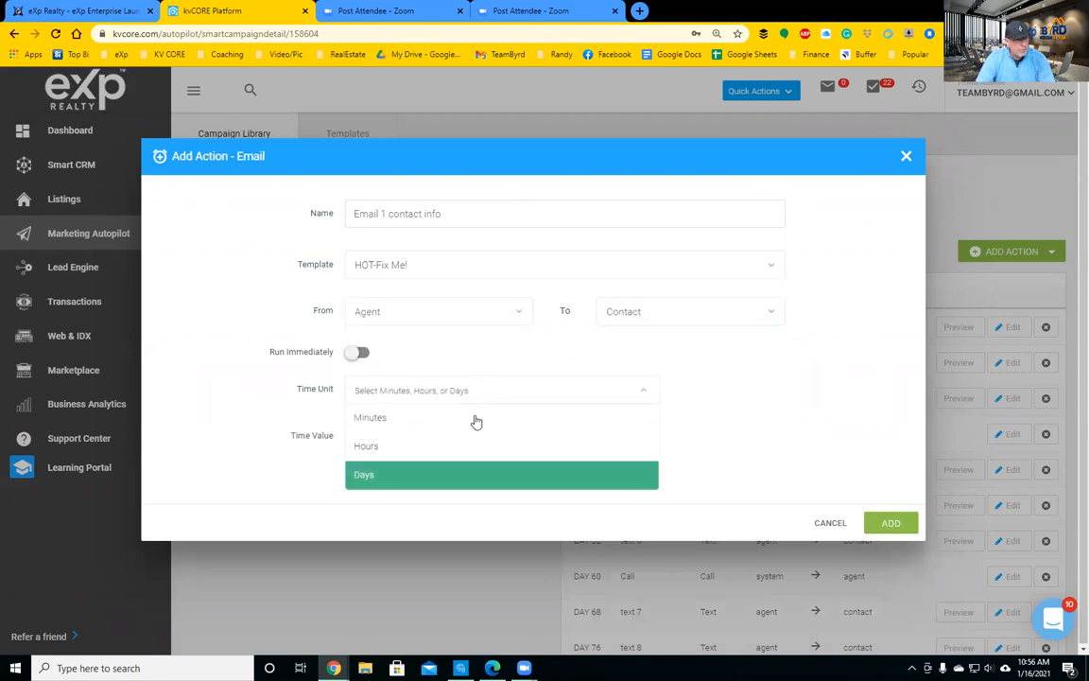
{"action": "left_click", "coordinate": [470, 475]}
{"action": "left_click", "coordinate": [405, 437]}
{"action": "type", "text": "3"}
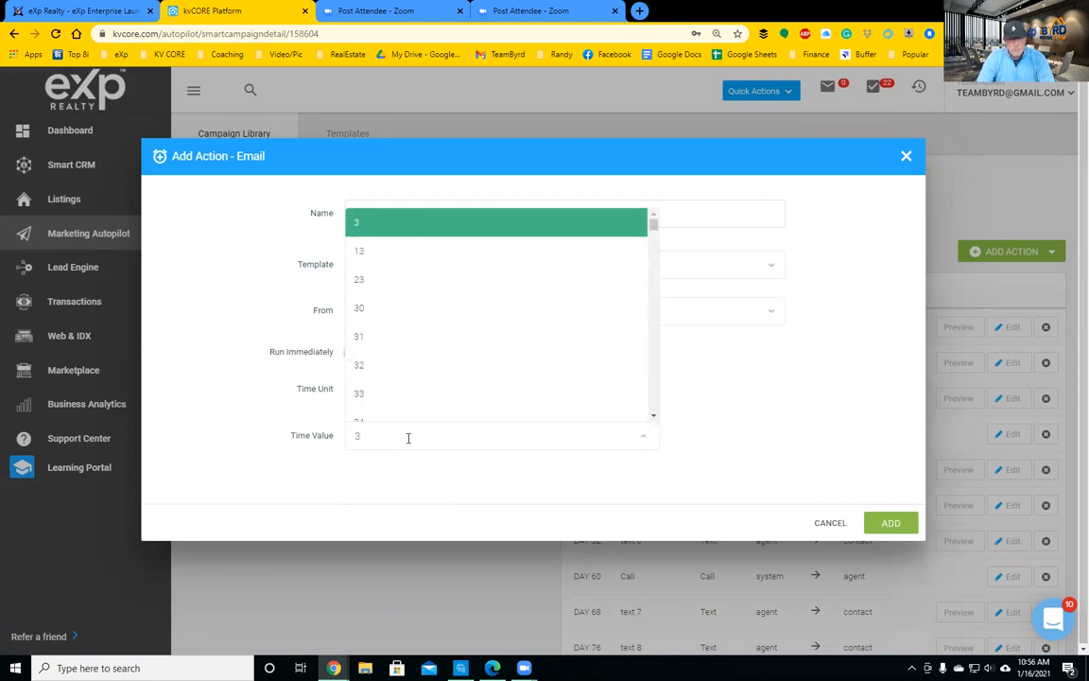
{"action": "key", "text": "Return"}
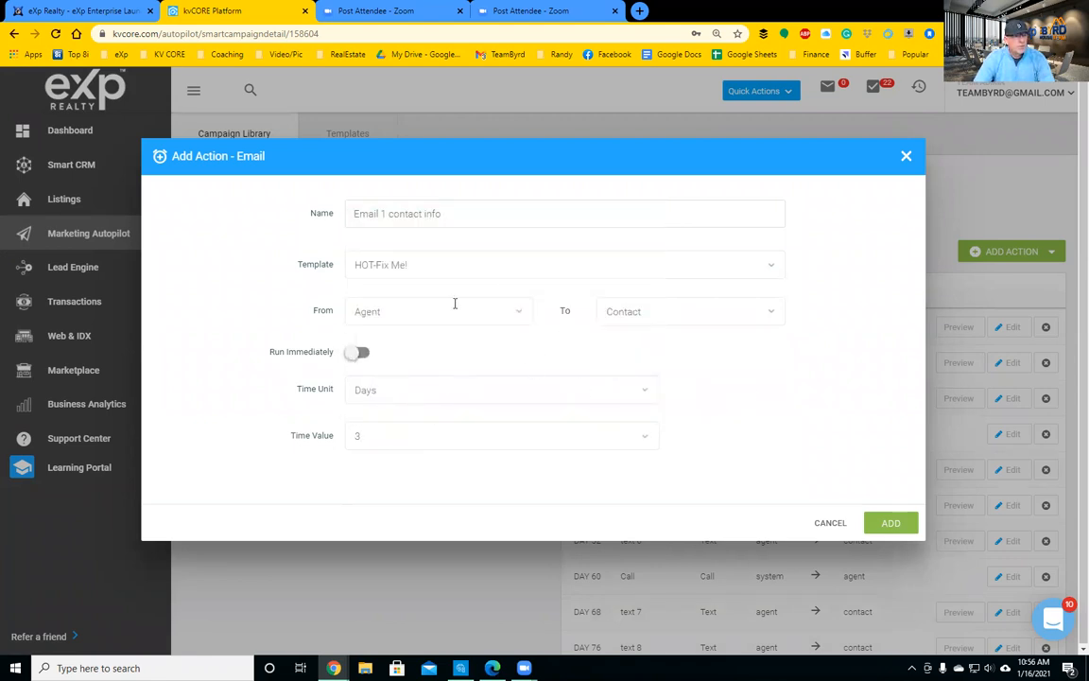
{"action": "left_click", "coordinate": [891, 526]}
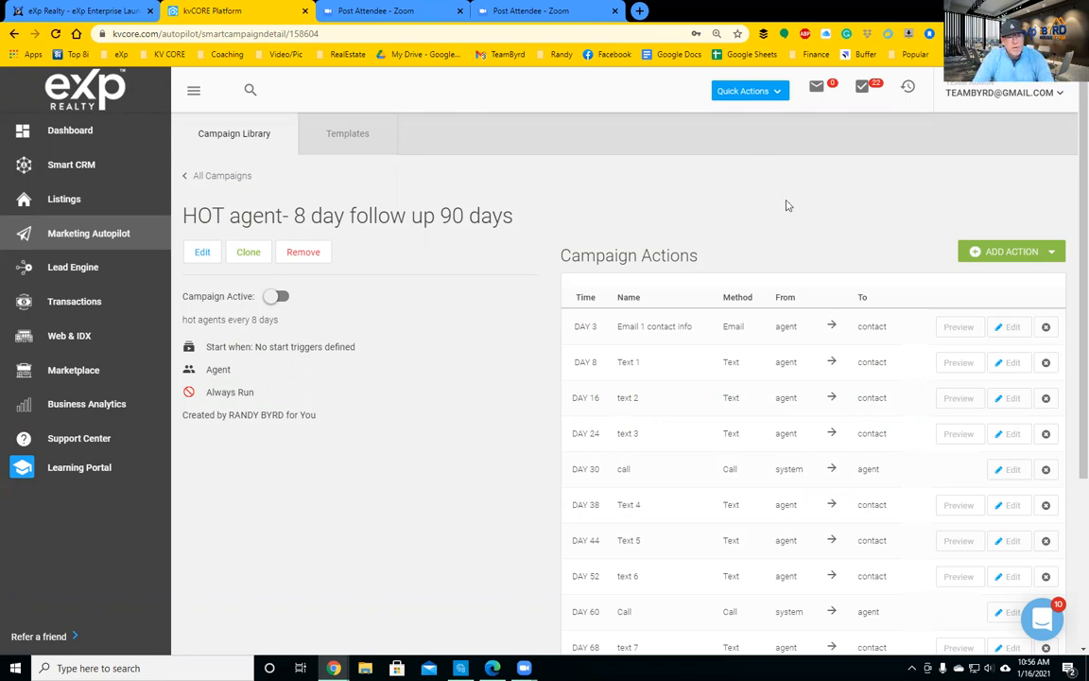
Change the template of the "Email 1 contact info" action to the contact info template meant for agents and save the action
{"action": "left_click", "coordinate": [1009, 328]}
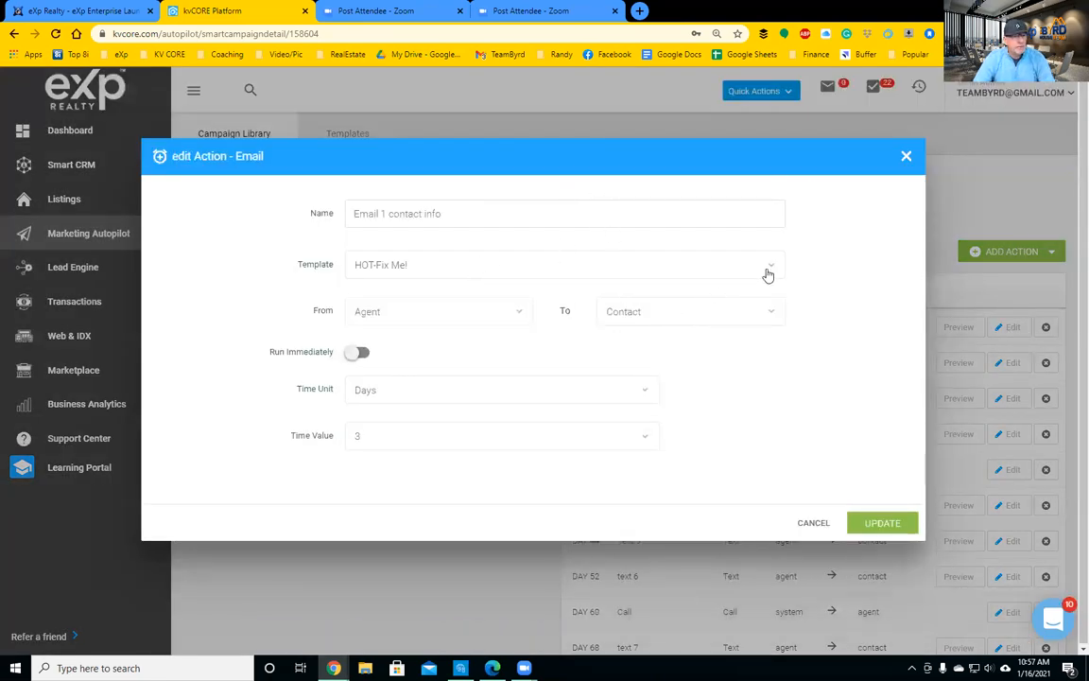
{"action": "left_click", "coordinate": [670, 265]}
{"action": "type", "text": "contact"}
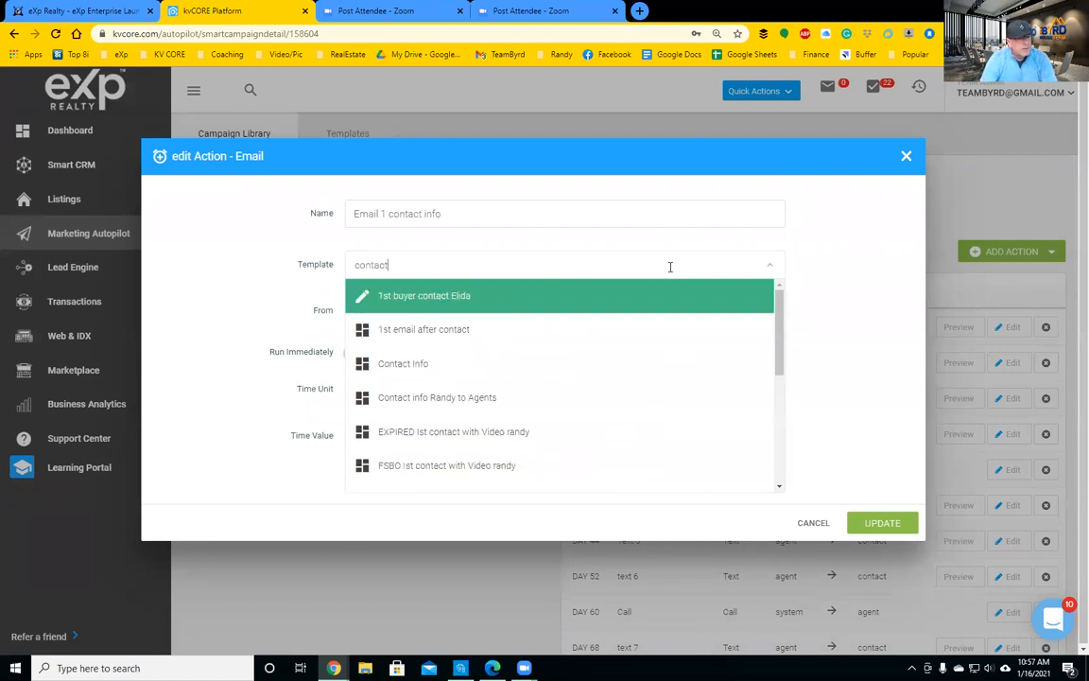
{"action": "left_click", "coordinate": [461, 399]}
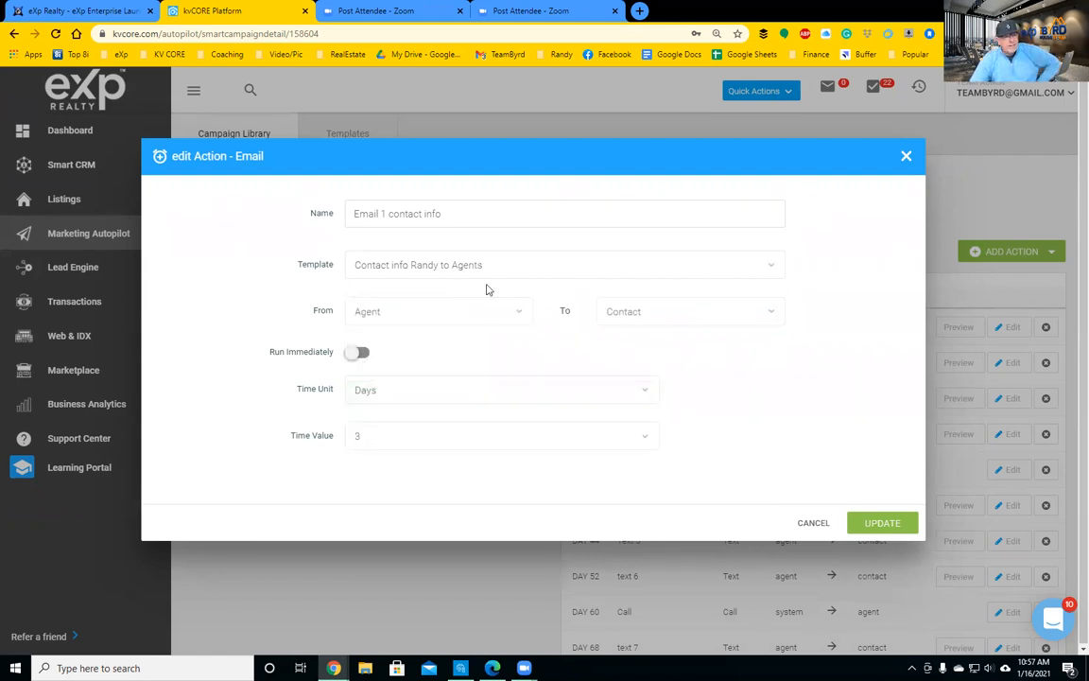
{"action": "left_click", "coordinate": [882, 523]}
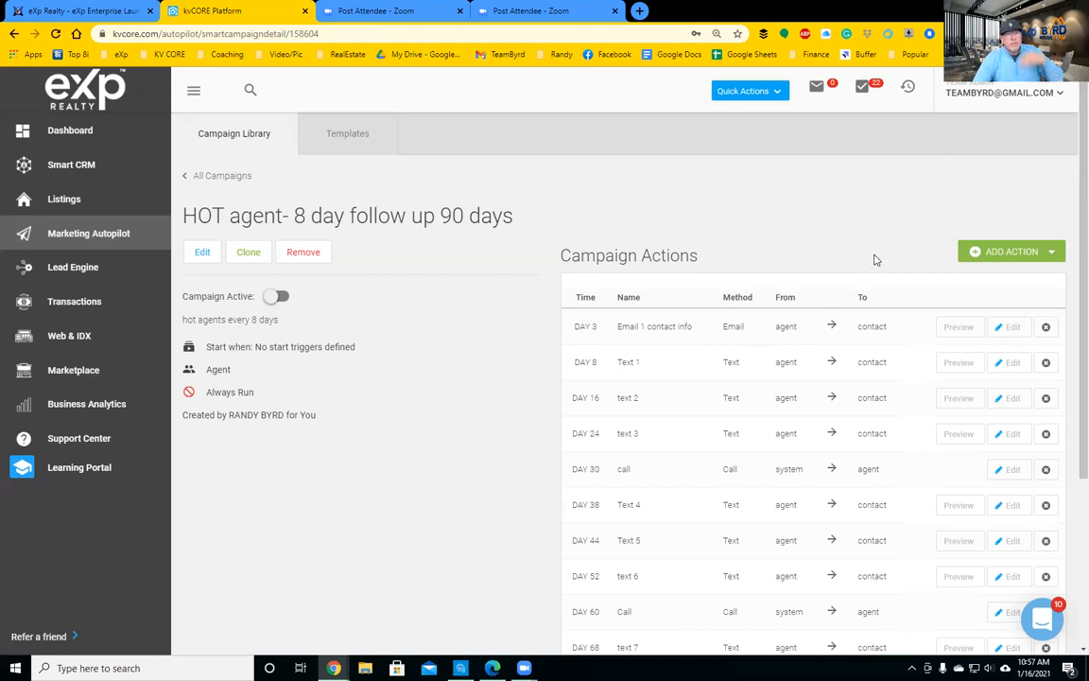
Preview the "Email 1 contact info" email and examine its content from the greeting down to the signature
{"action": "left_click", "coordinate": [1009, 326]}
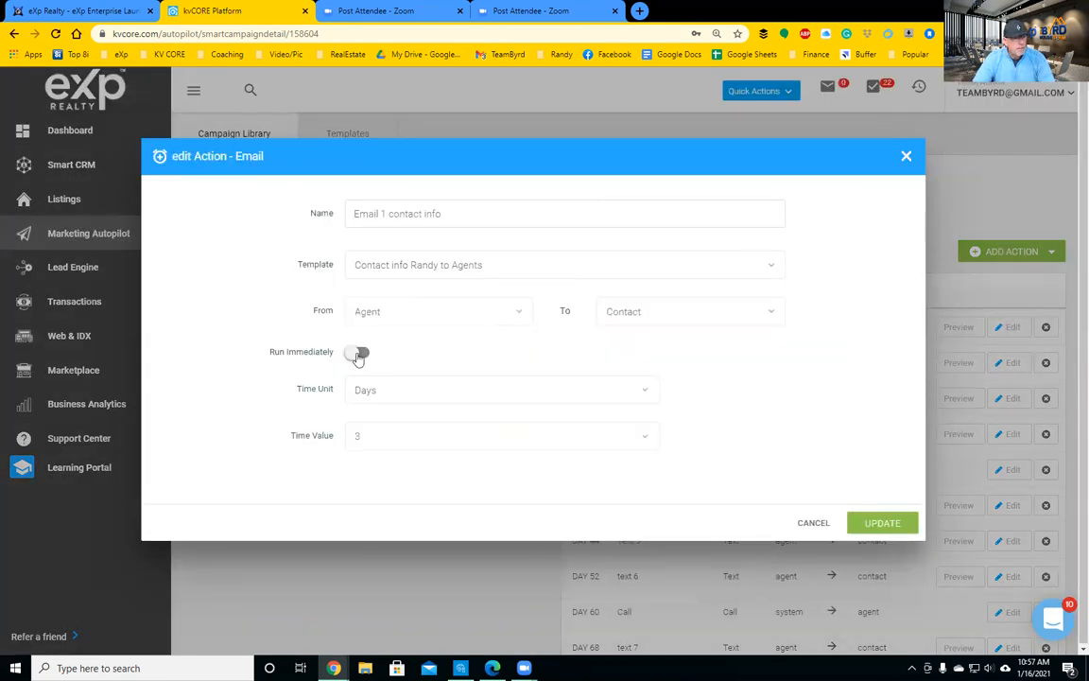
{"action": "left_click", "coordinate": [906, 157]}
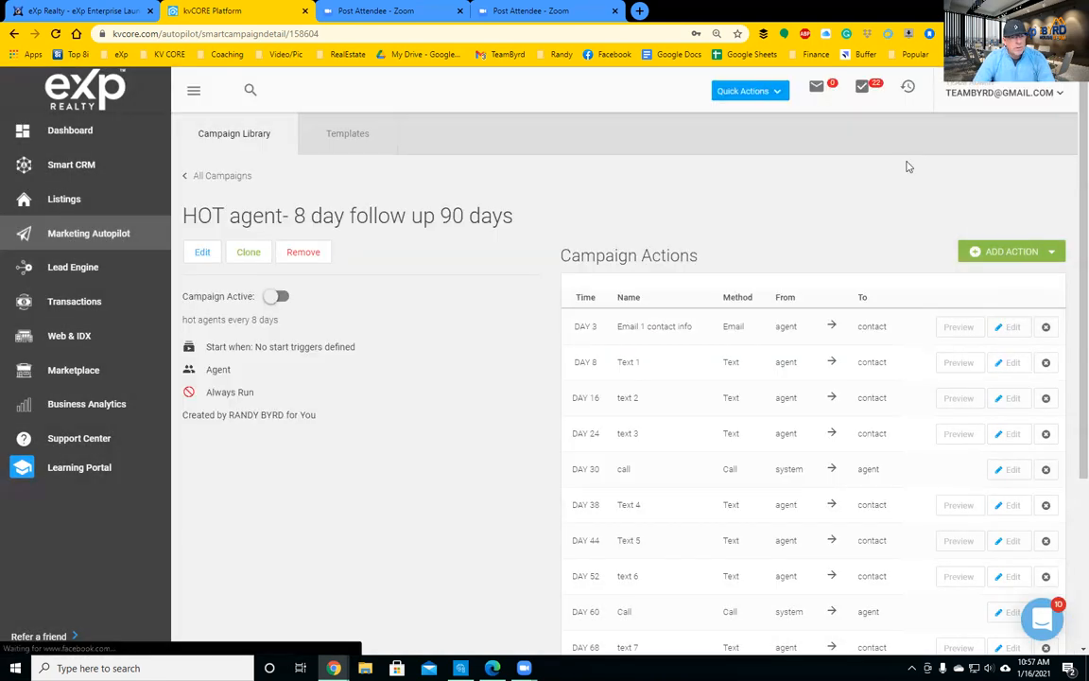
{"action": "left_click", "coordinate": [956, 327]}
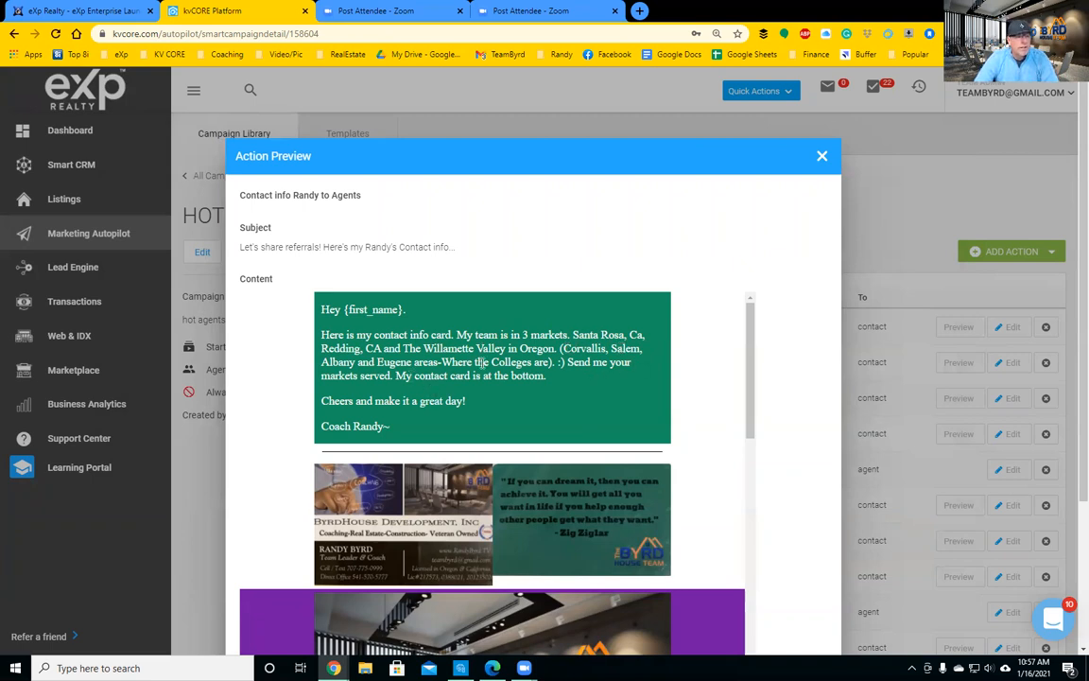
{"action": "scroll", "coordinate": [552, 381], "scroll_direction": "down", "scroll_amount": 3}
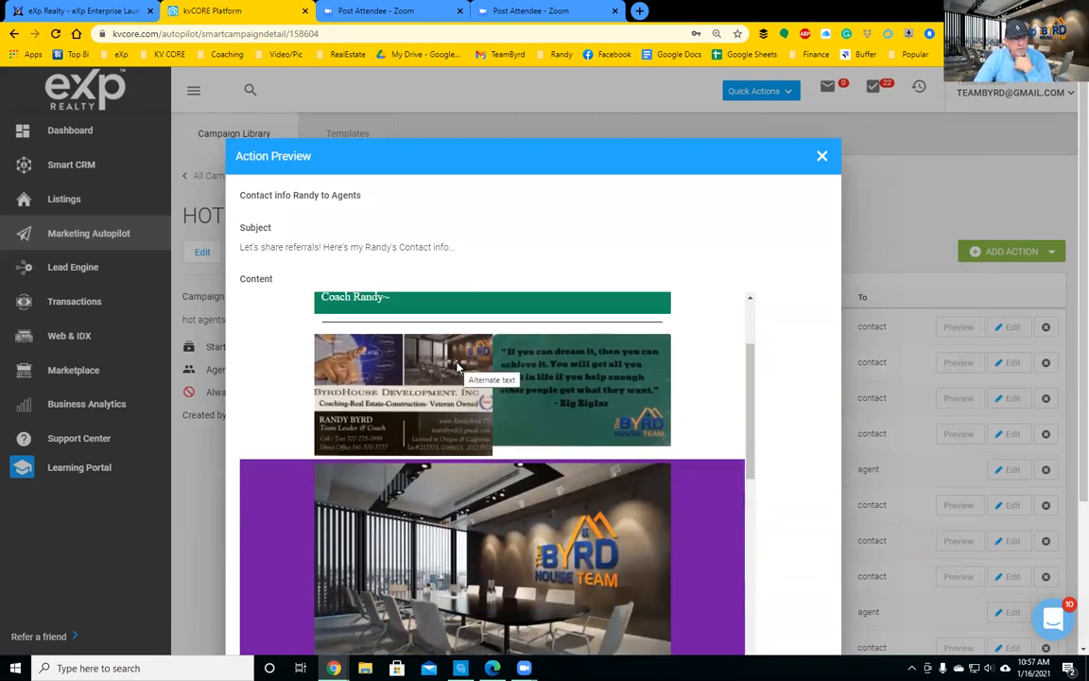
{"action": "scroll", "coordinate": [459, 366], "scroll_direction": "down", "scroll_amount": 3}
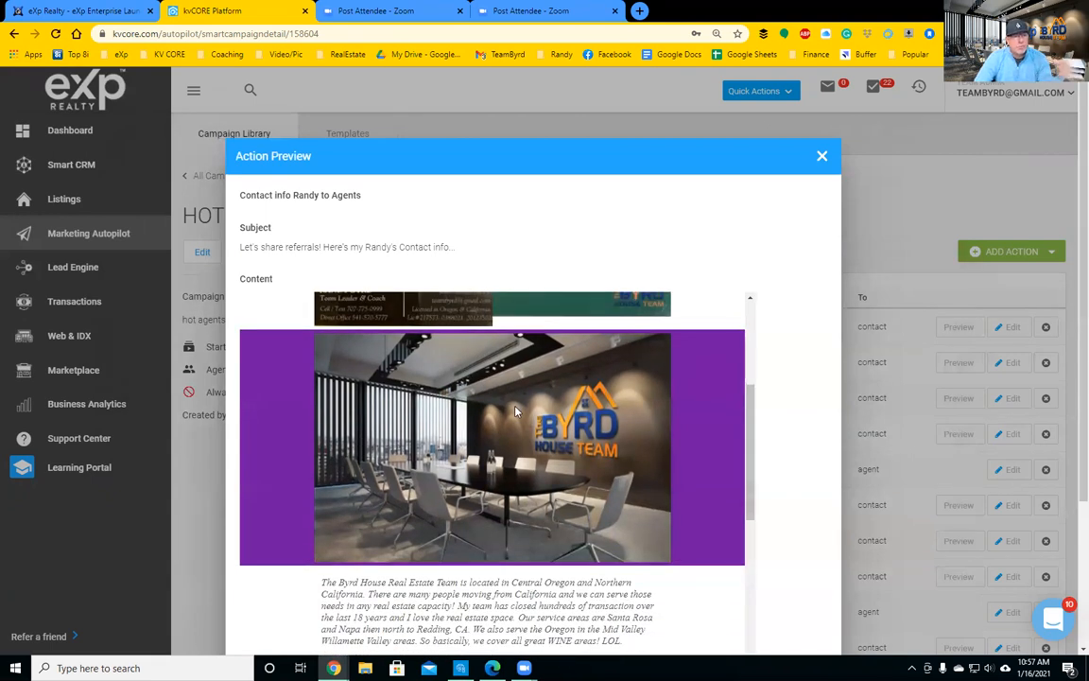
{"action": "scroll", "coordinate": [501, 406], "scroll_direction": "down", "scroll_amount": 3}
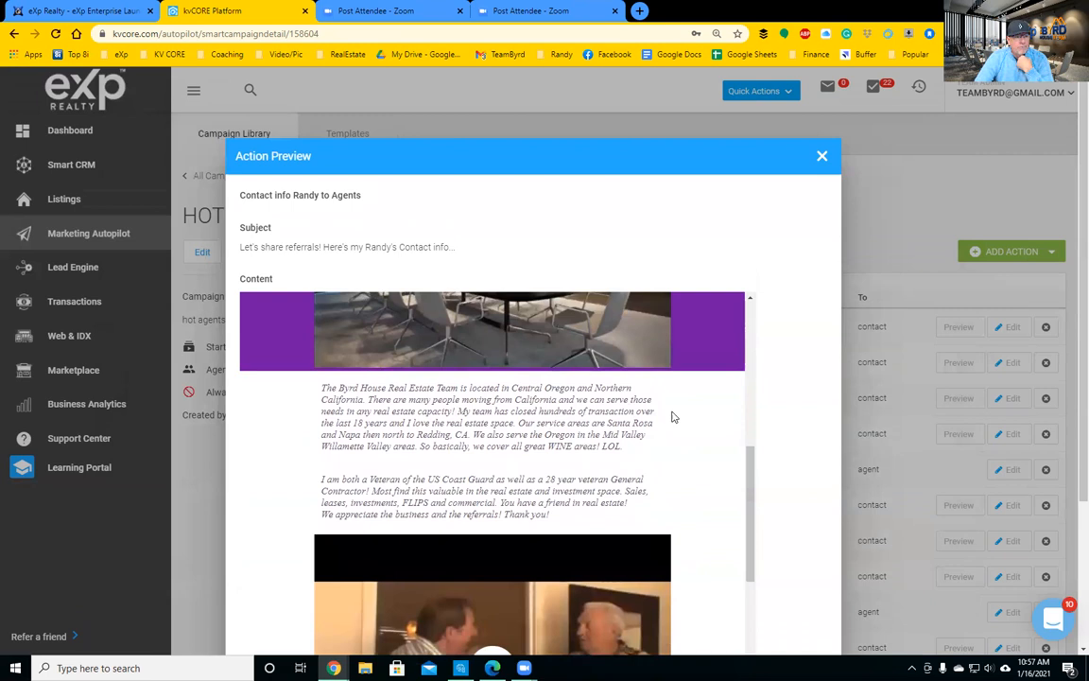
{"action": "scroll", "coordinate": [680, 440], "scroll_direction": "down", "scroll_amount": 2}
{"action": "scroll", "coordinate": [553, 531], "scroll_direction": "down", "scroll_amount": 2}
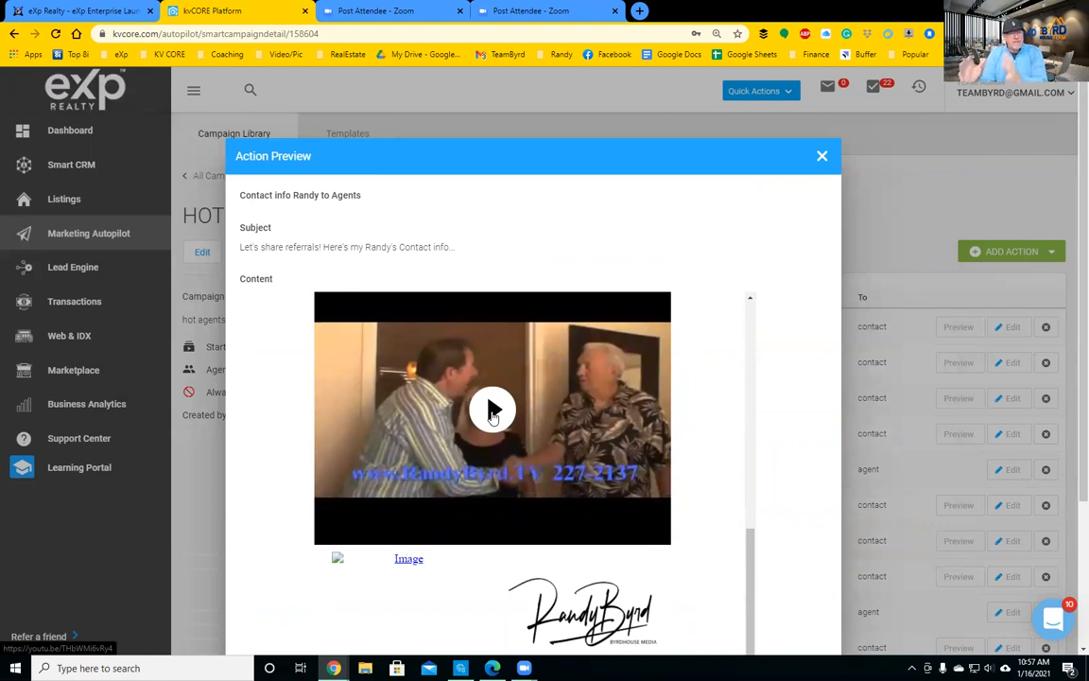
{"action": "scroll", "coordinate": [575, 389], "scroll_direction": "down", "scroll_amount": 1}
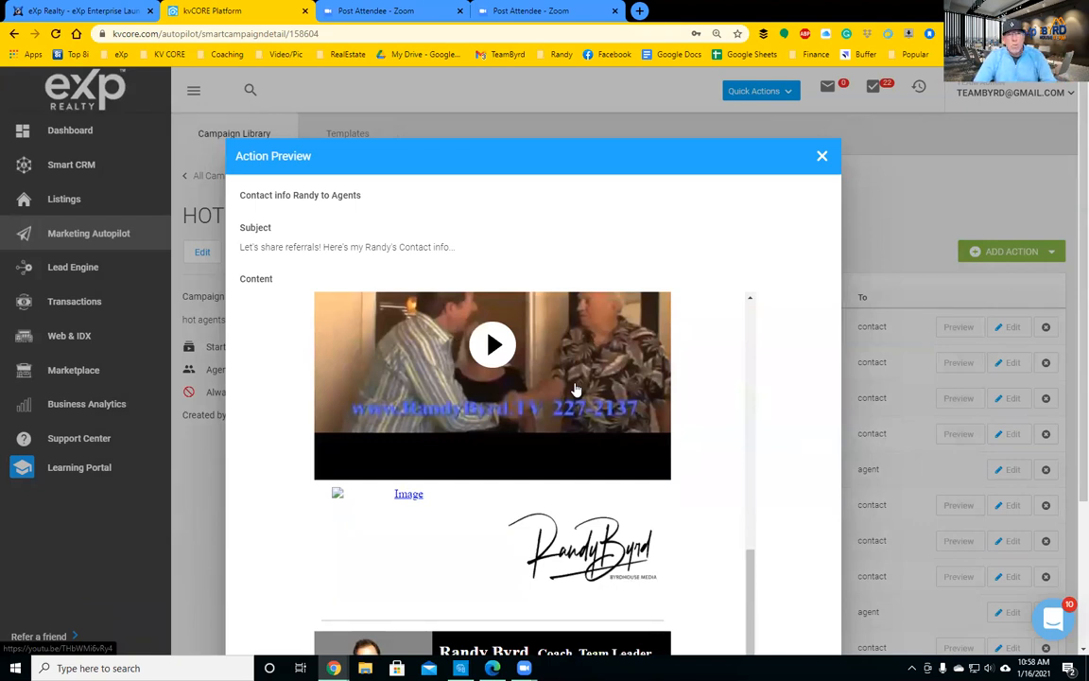
{"action": "scroll", "coordinate": [491, 388], "scroll_direction": "down", "scroll_amount": 2}
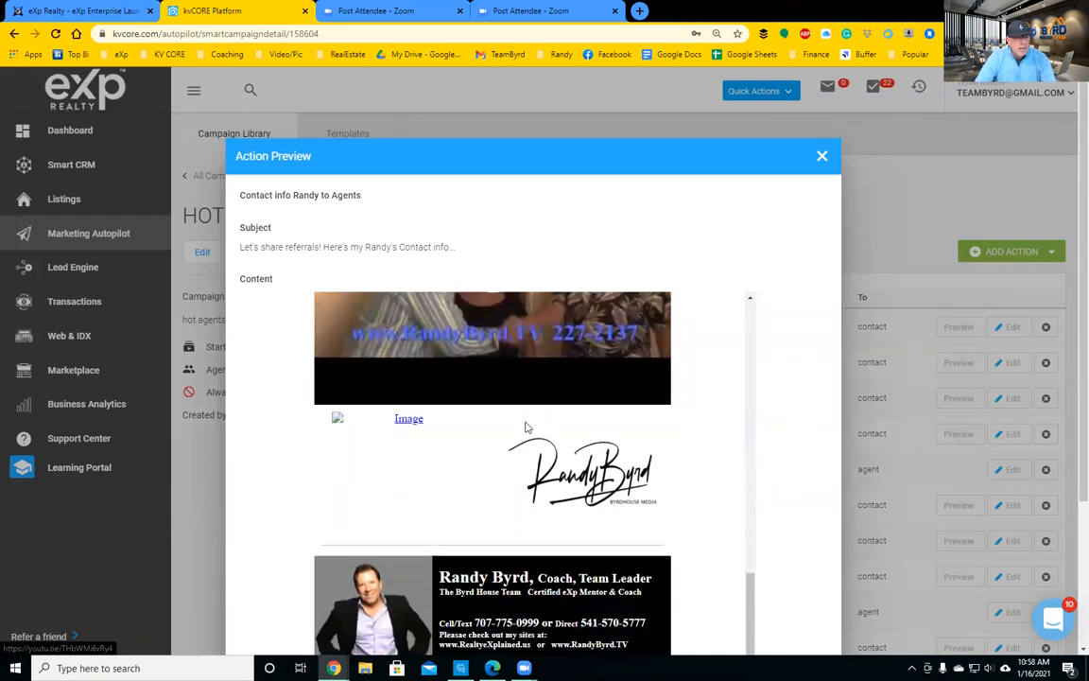
{"action": "scroll", "coordinate": [534, 415], "scroll_direction": "down", "scroll_amount": 1}
{"action": "scroll", "coordinate": [529, 444], "scroll_direction": "down", "scroll_amount": 2}
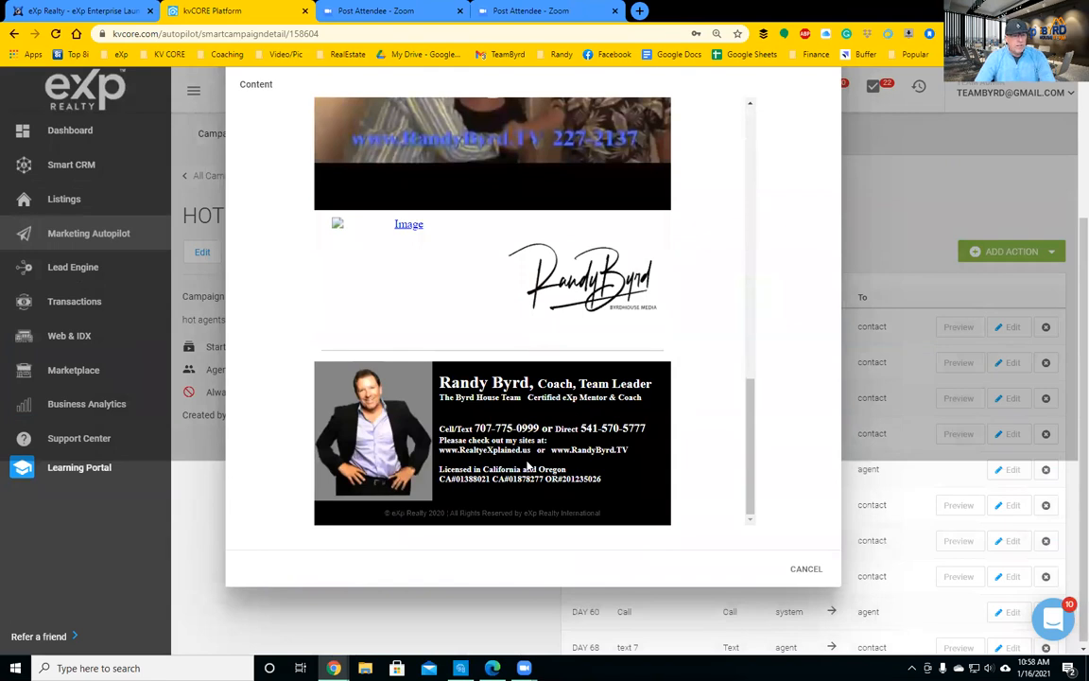
{"action": "scroll", "coordinate": [527, 470], "scroll_direction": "up", "scroll_amount": 10}
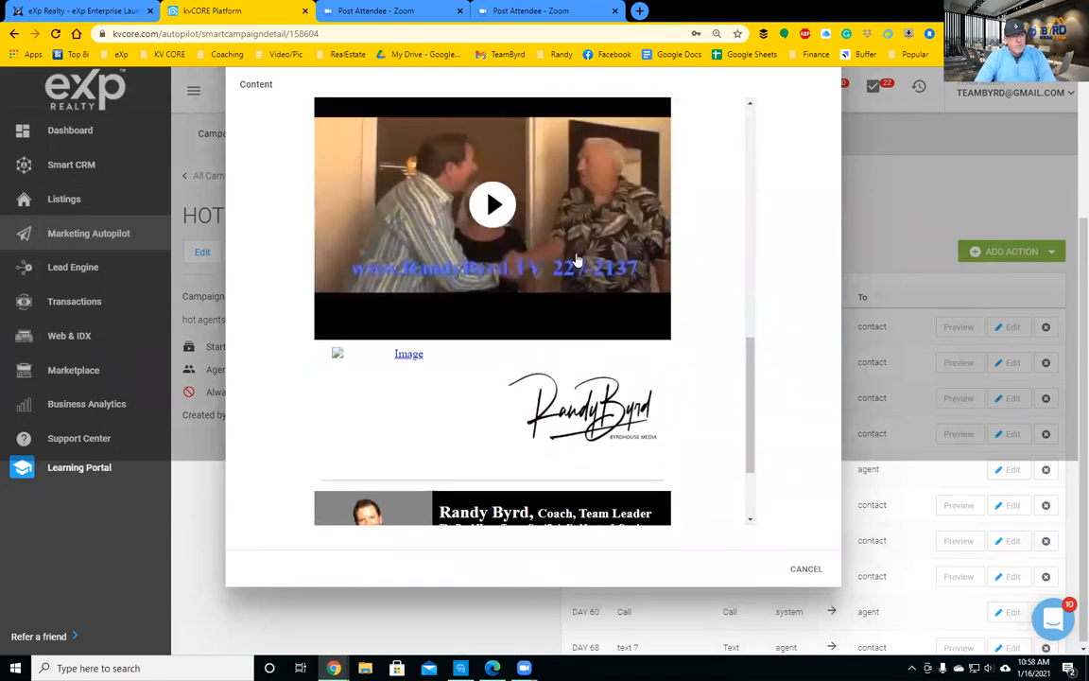
{"action": "scroll", "coordinate": [556, 180], "scroll_direction": "up", "scroll_amount": 1}
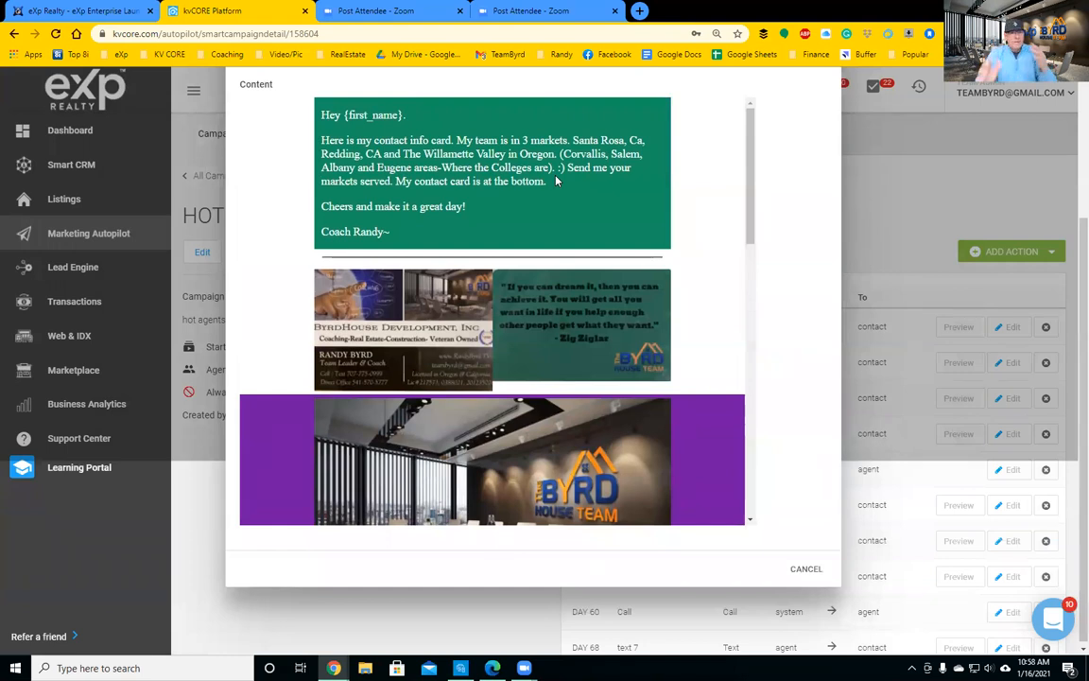
{"action": "left_click", "coordinate": [806, 570]}
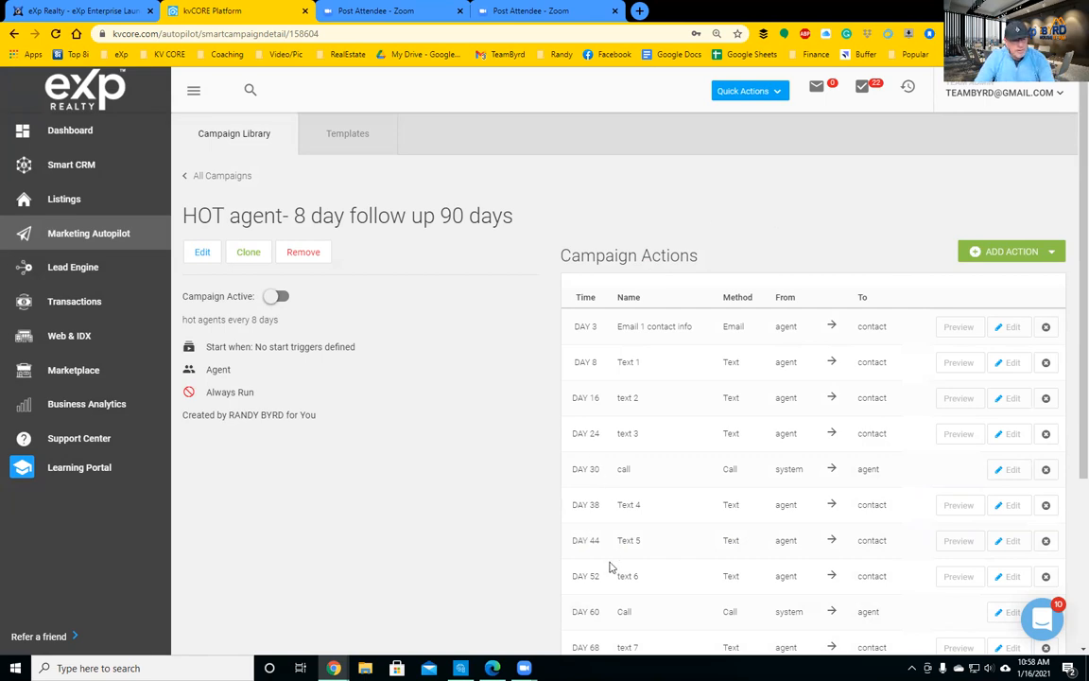
{"action": "left_click", "coordinate": [1011, 254]}
{"action": "left_click", "coordinate": [986, 278]}
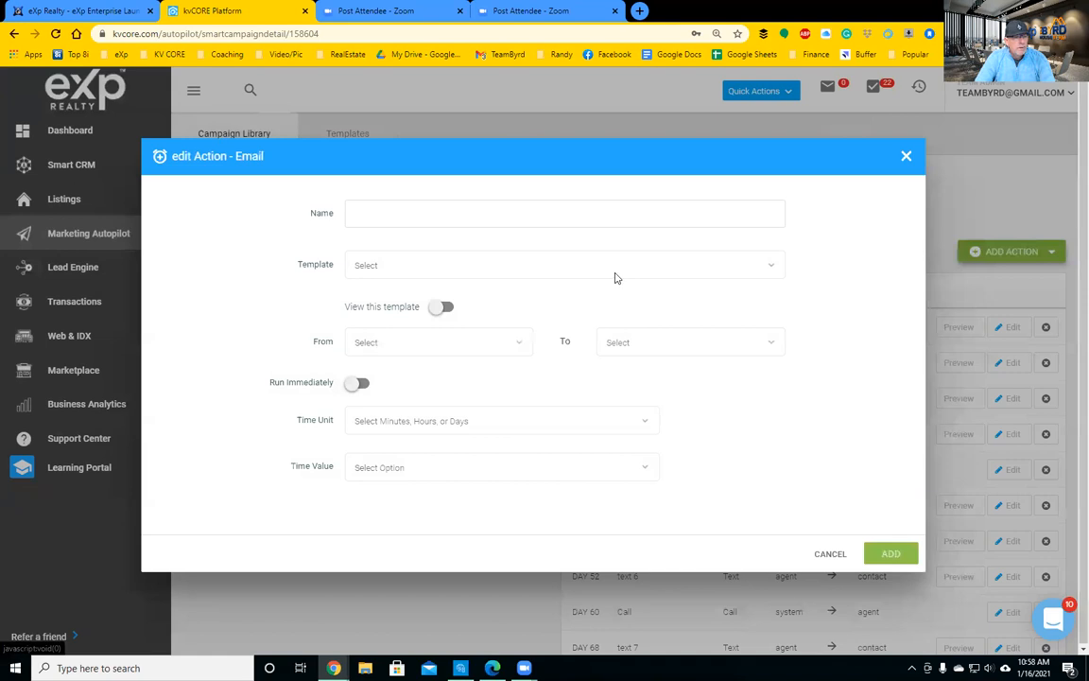
{"action": "left_click", "coordinate": [404, 213]}
{"action": "type", "text": "email 2"}
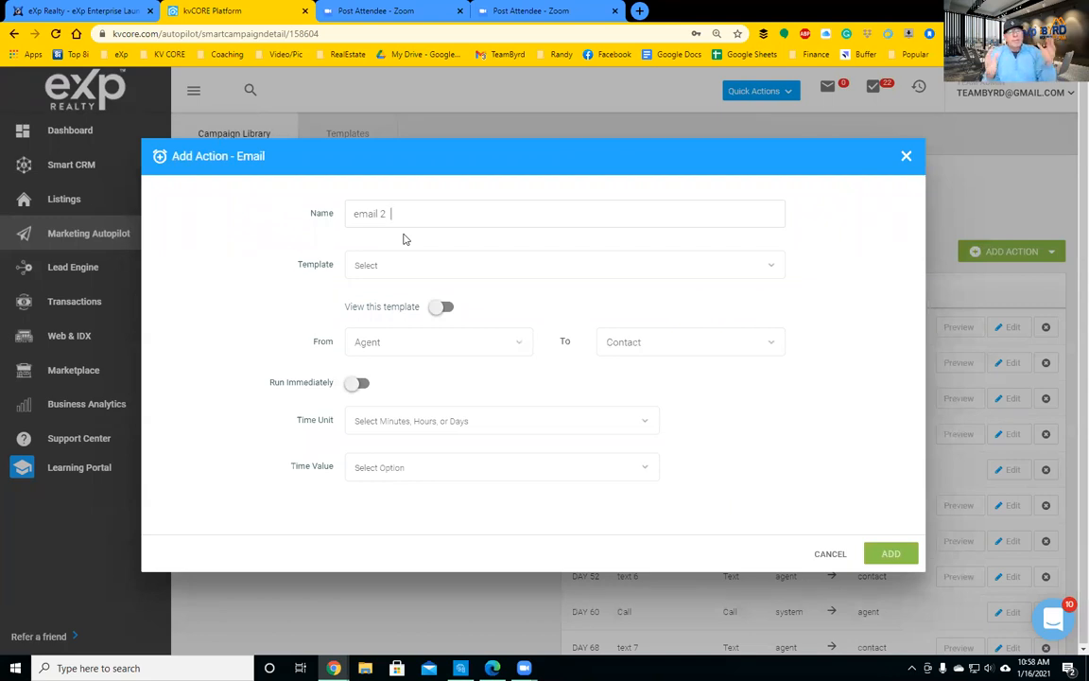
{"action": "left_click", "coordinate": [907, 156]}
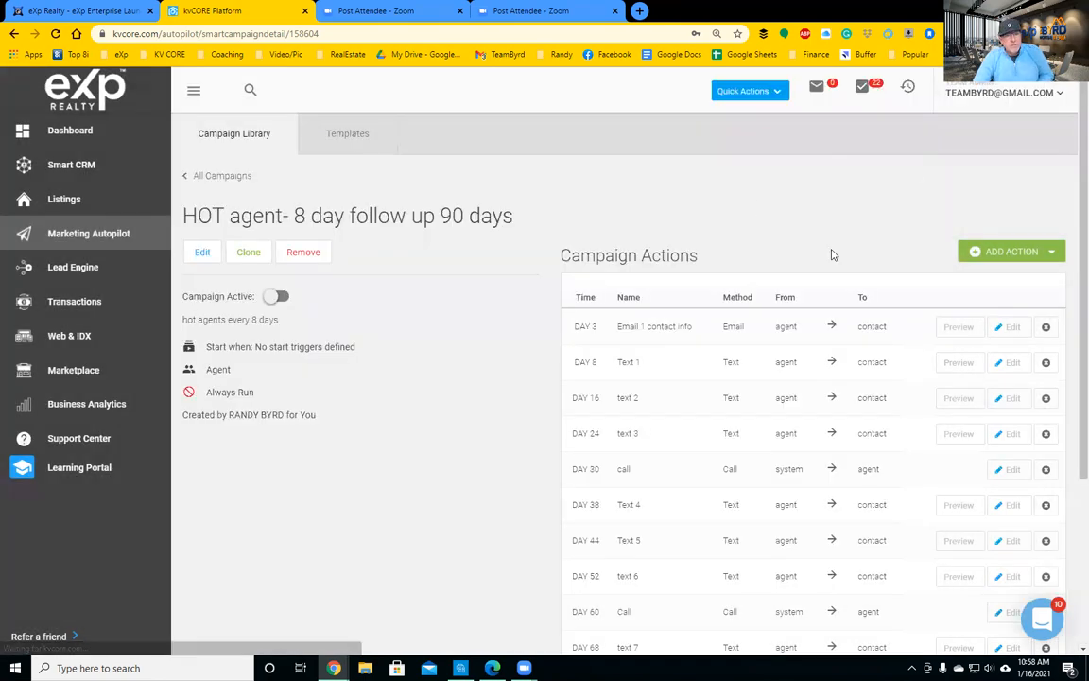
Delete the "Email 1 contact info" action from the campaign
{"action": "scroll", "coordinate": [761, 491], "scroll_direction": "down", "scroll_amount": 4}
{"action": "scroll", "coordinate": [775, 401], "scroll_direction": "up", "scroll_amount": 4}
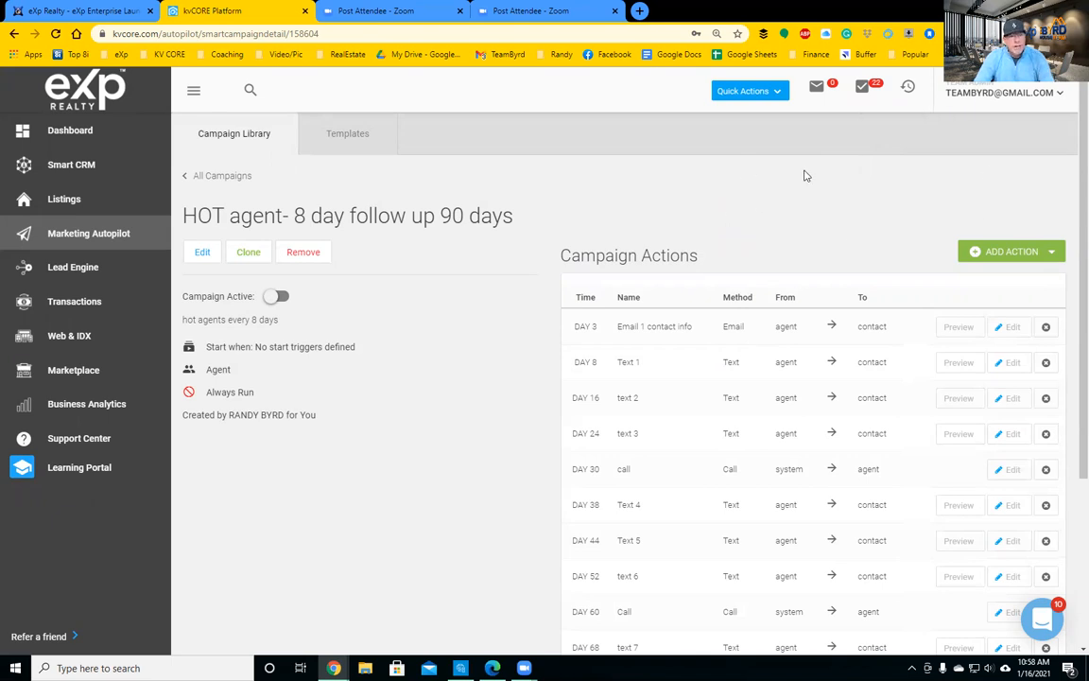
{"action": "left_click", "coordinate": [1045, 326]}
{"action": "left_click", "coordinate": [503, 440]}
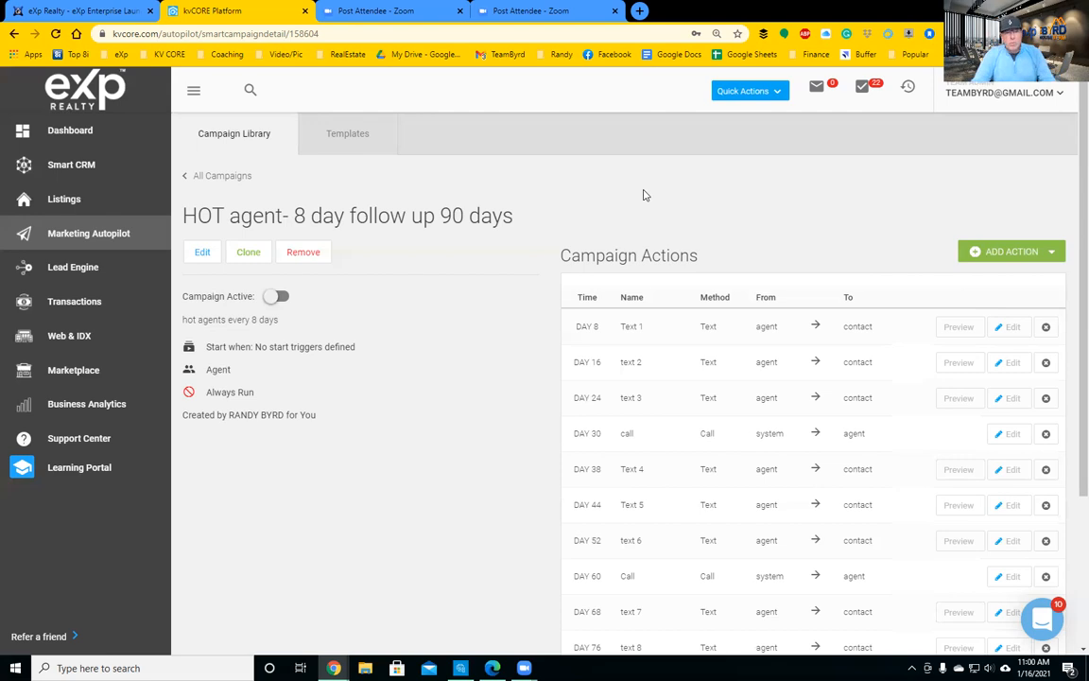
Review the campaign's scheduled texts, calls, status change and end task, from the first action to the last
{"action": "scroll", "coordinate": [622, 209], "scroll_direction": "down", "scroll_amount": 1}
{"action": "scroll", "coordinate": [622, 209], "scroll_direction": "up", "scroll_amount": 1}
{"action": "scroll", "coordinate": [605, 241], "scroll_direction": "down", "scroll_amount": 3}
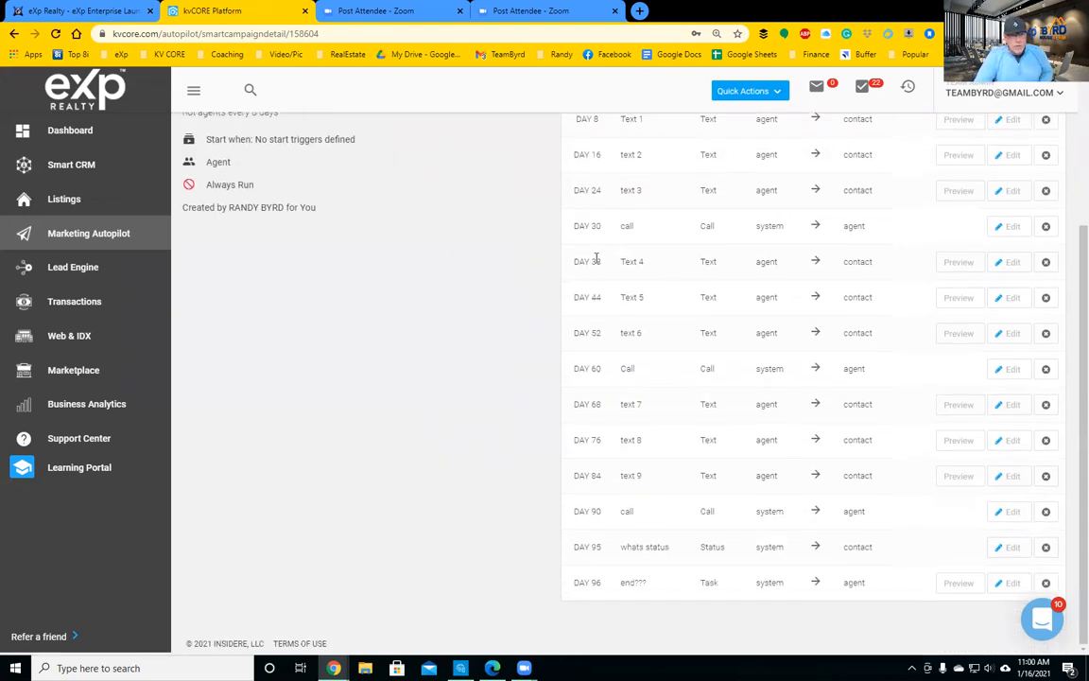
{"action": "scroll", "coordinate": [586, 241], "scroll_direction": "up", "scroll_amount": 2}
{"action": "scroll", "coordinate": [572, 189], "scroll_direction": "down", "scroll_amount": 2}
{"action": "scroll", "coordinate": [570, 177], "scroll_direction": "up", "scroll_amount": 2}
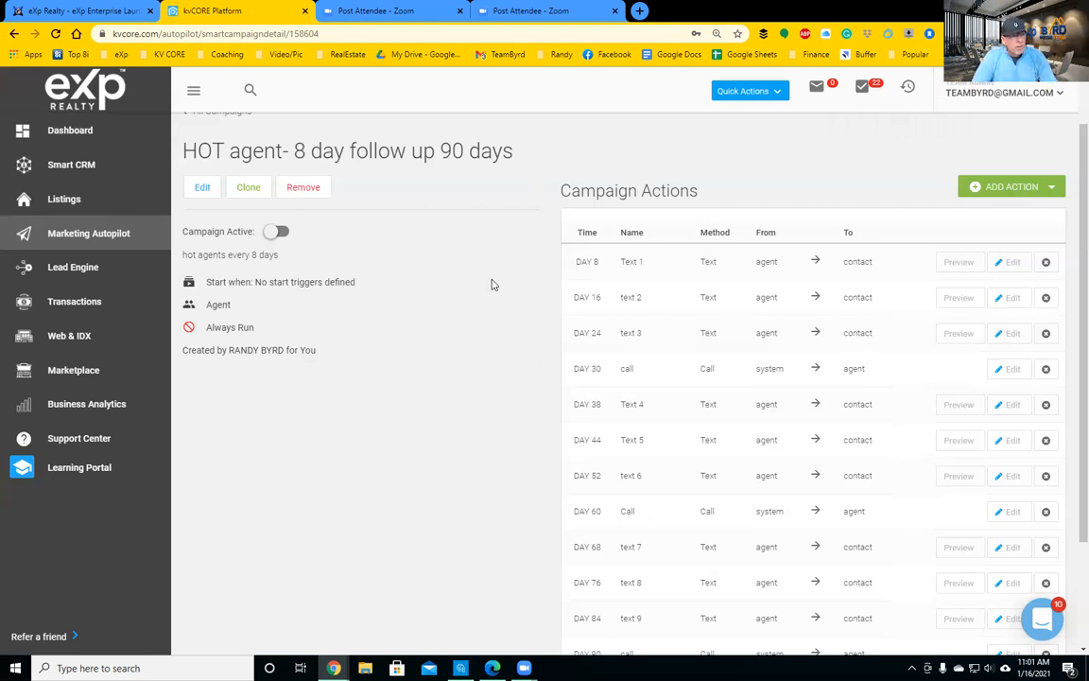
{"action": "scroll", "coordinate": [491, 283], "scroll_direction": "down", "scroll_amount": 1}
{"action": "scroll", "coordinate": [503, 231], "scroll_direction": "up", "scroll_amount": 3}
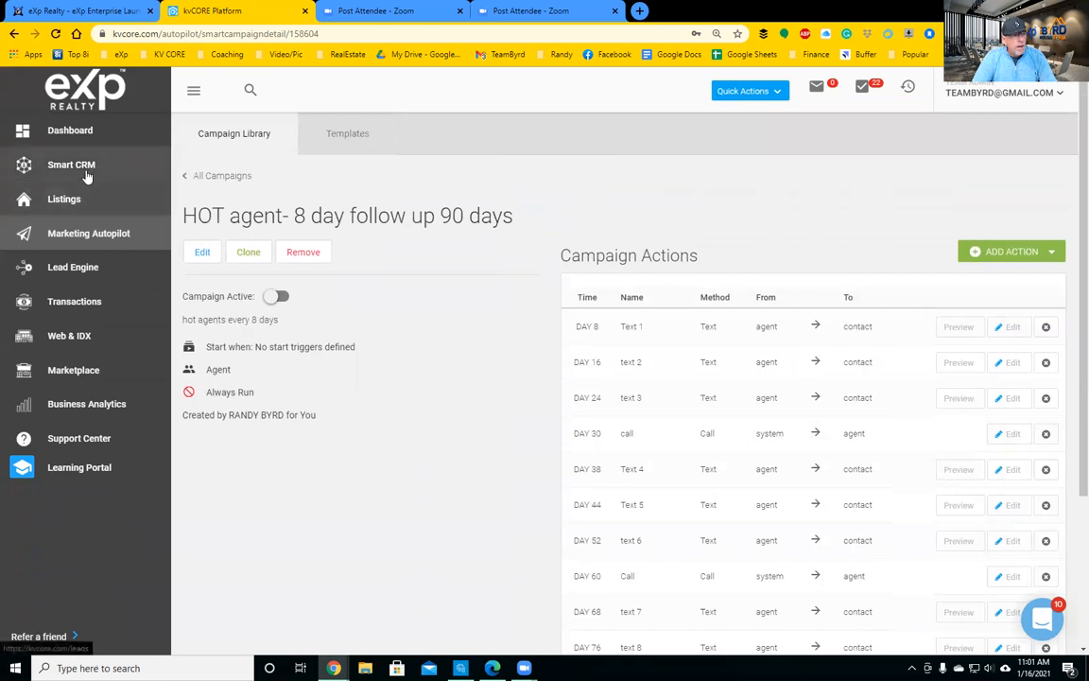
Start a new SMS template in the template library and name it "HOT Agent Text 1 on day 8"
{"action": "left_click", "coordinate": [352, 138]}
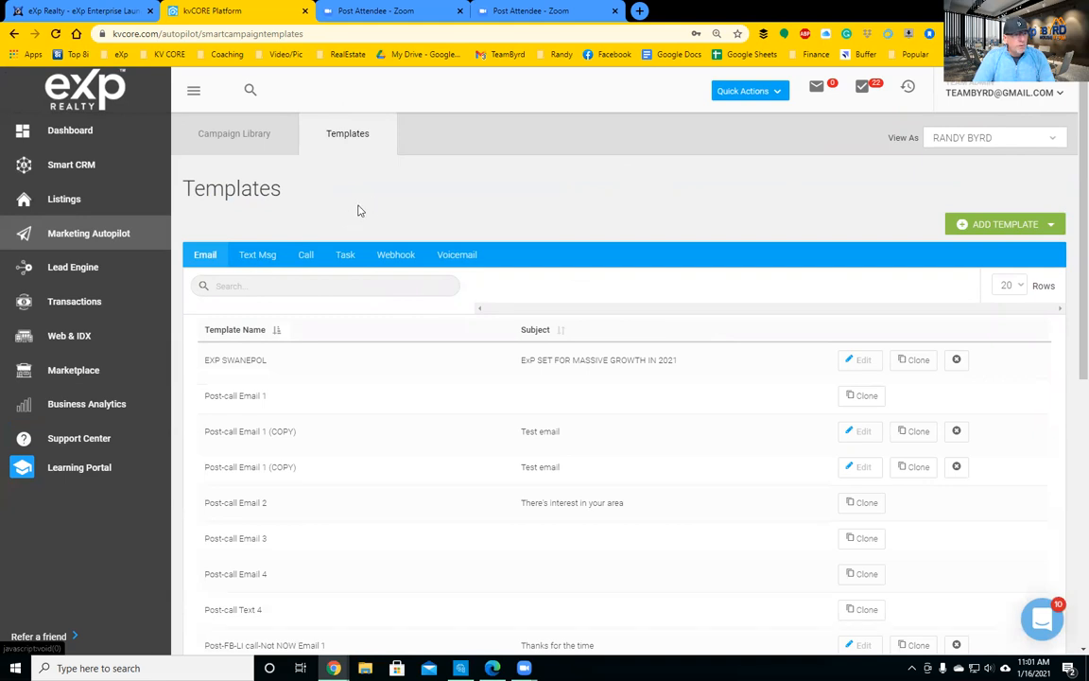
{"action": "left_click", "coordinate": [1004, 227]}
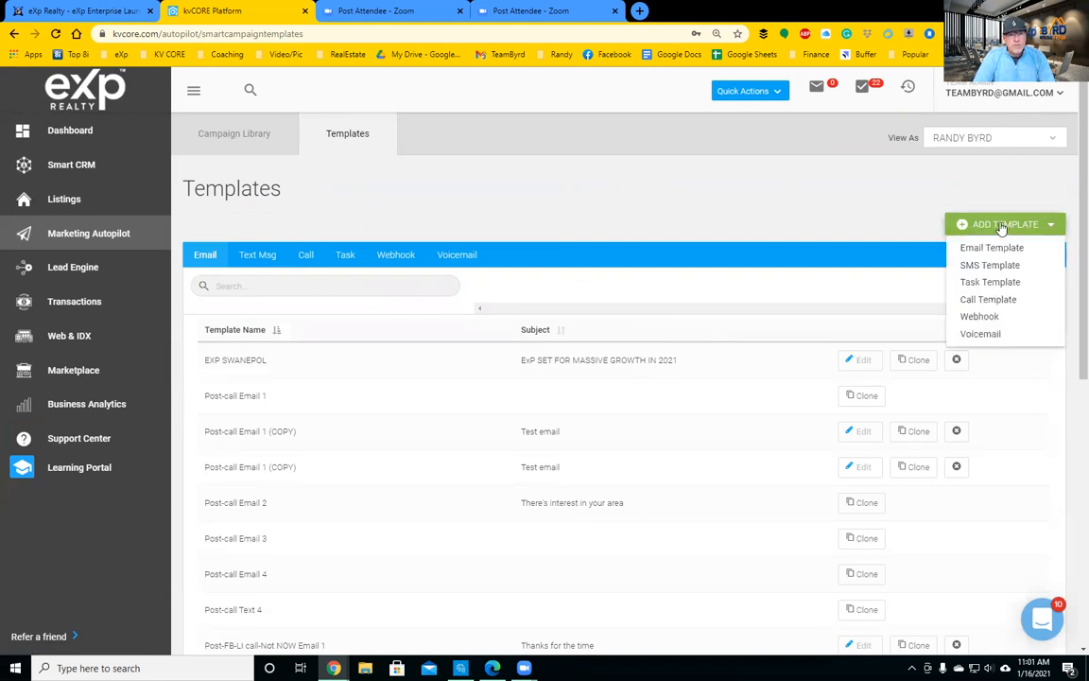
{"action": "left_click", "coordinate": [986, 268]}
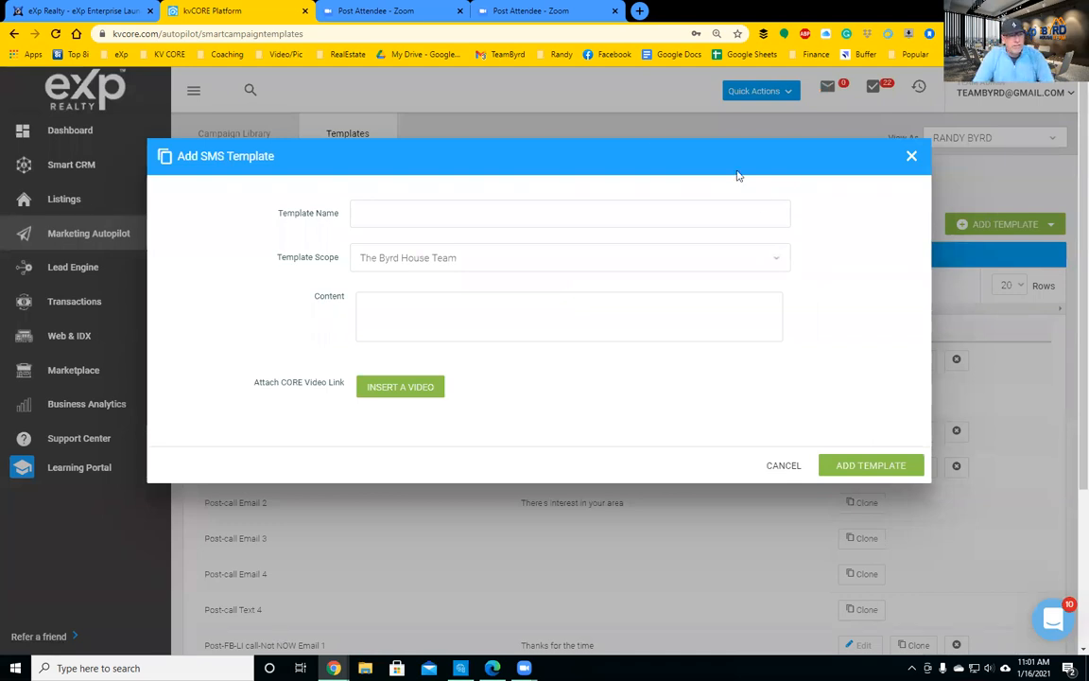
{"action": "left_click", "coordinate": [489, 210]}
{"action": "type", "text": "H"}
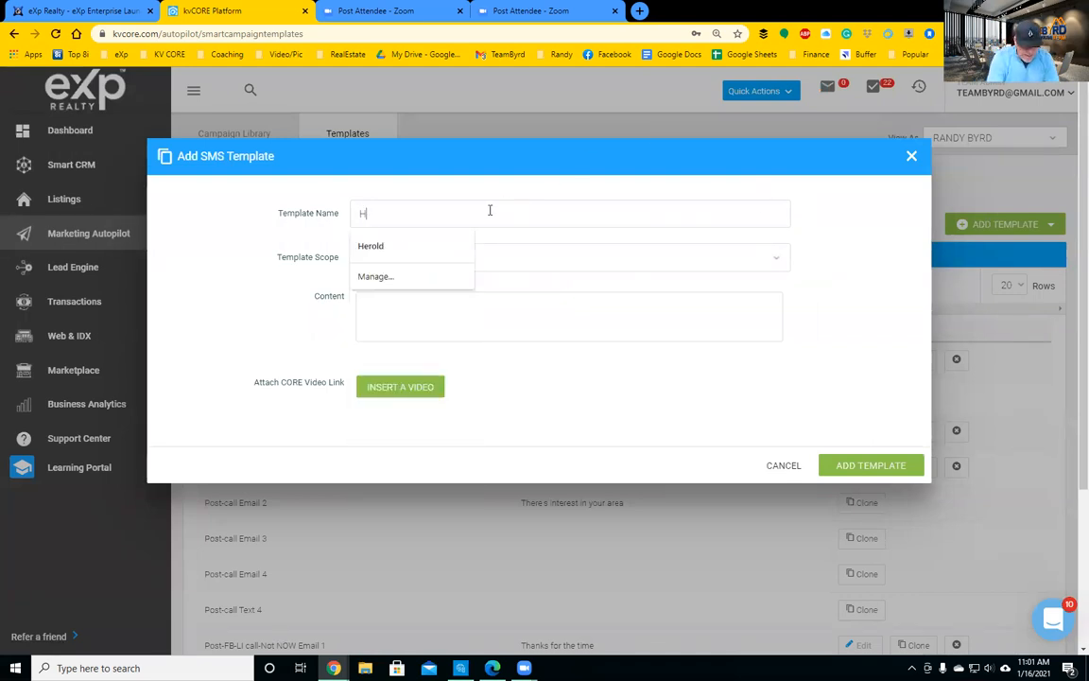
{"action": "type", "text": "OT Agent"}
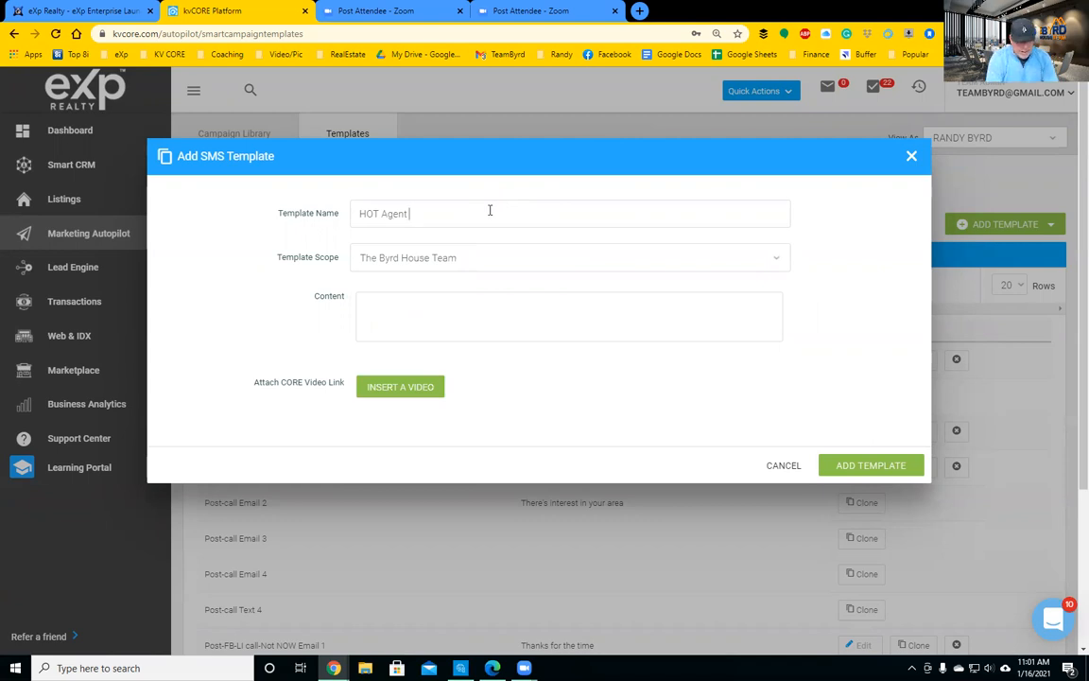
{"action": "type", "text": " Text 1"}
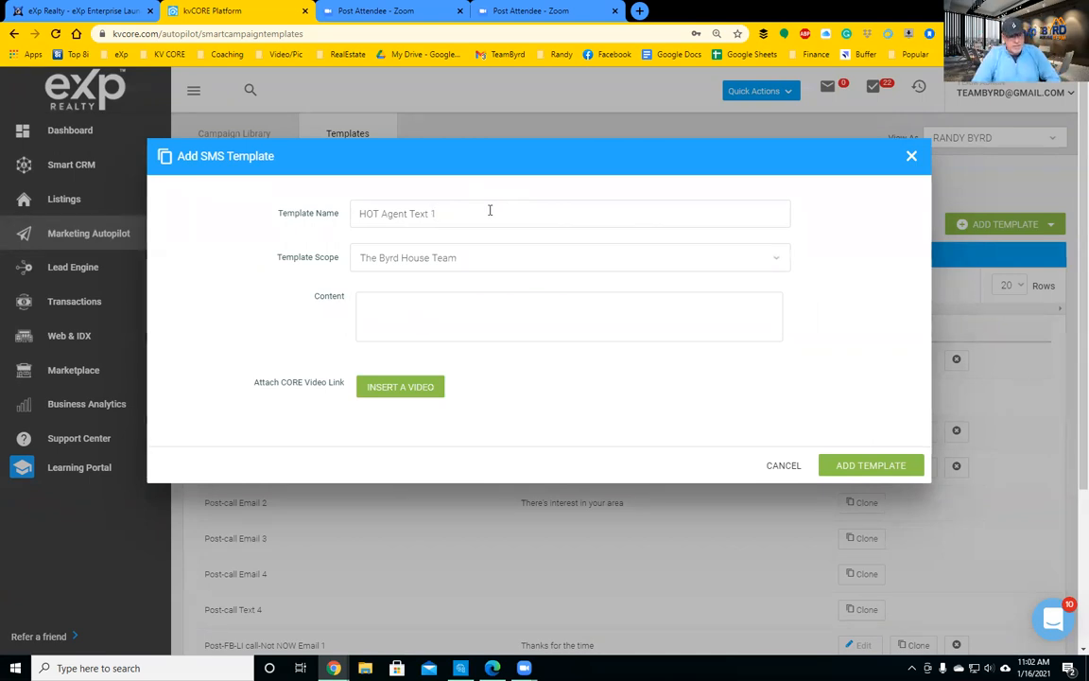
{"action": "type", "text": " on "}
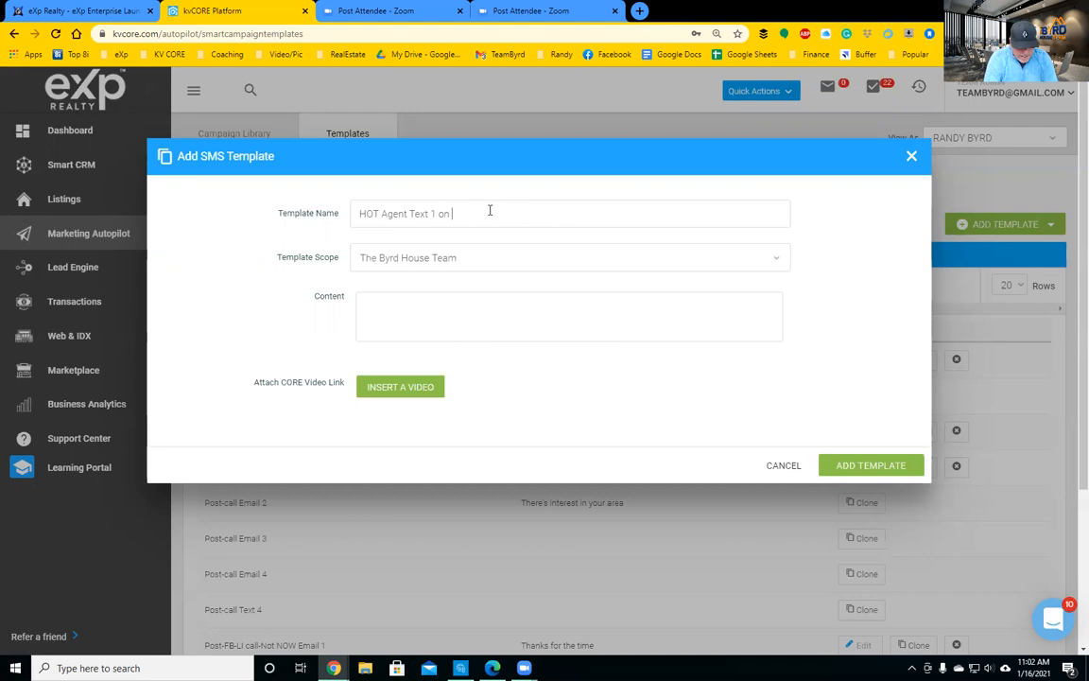
{"action": "type", "text": "day 8"}
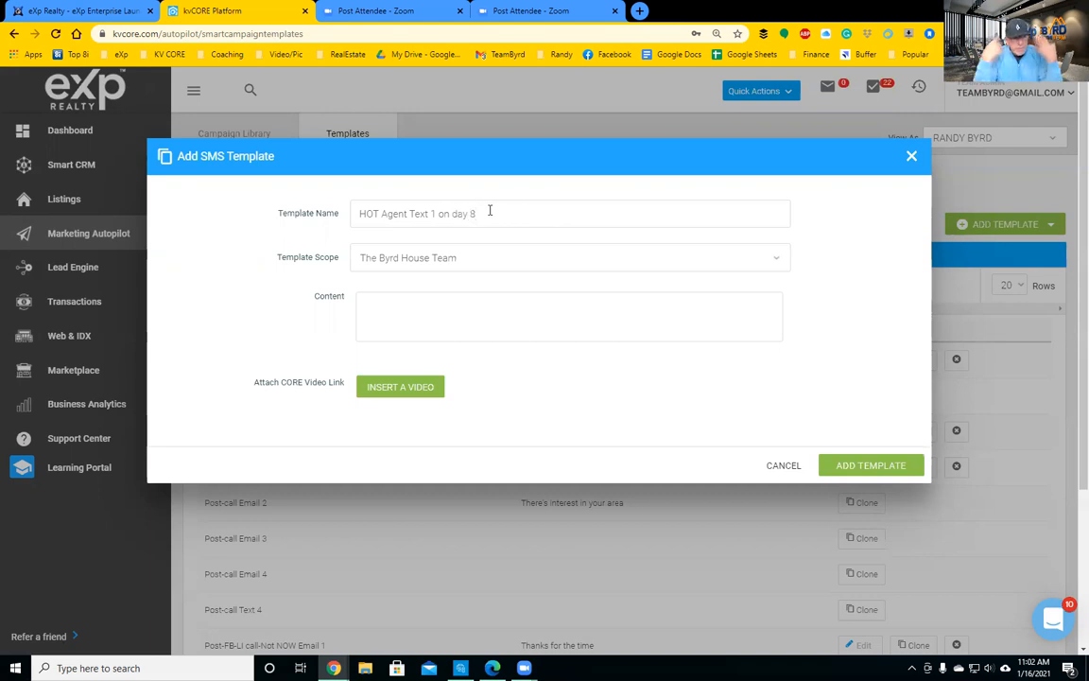
Change the template scope from the team to the individual agent and go to the message content
{"action": "left_click", "coordinate": [547, 261]}
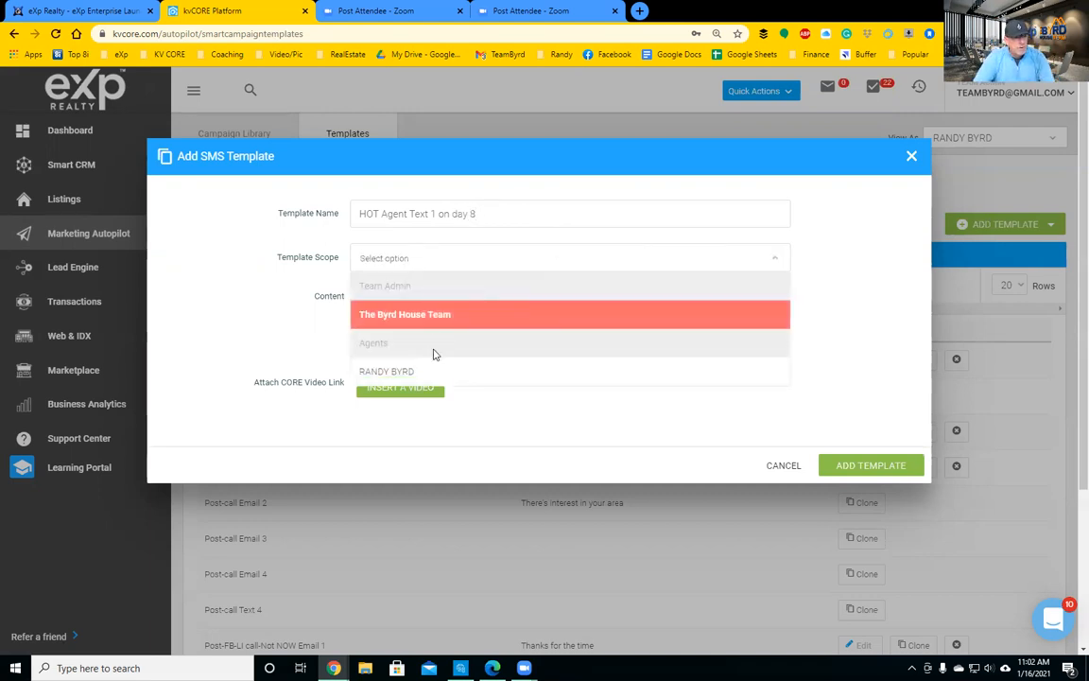
{"action": "left_click", "coordinate": [430, 379]}
{"action": "left_click", "coordinate": [423, 308]}
{"action": "type", "text": "Hi"}
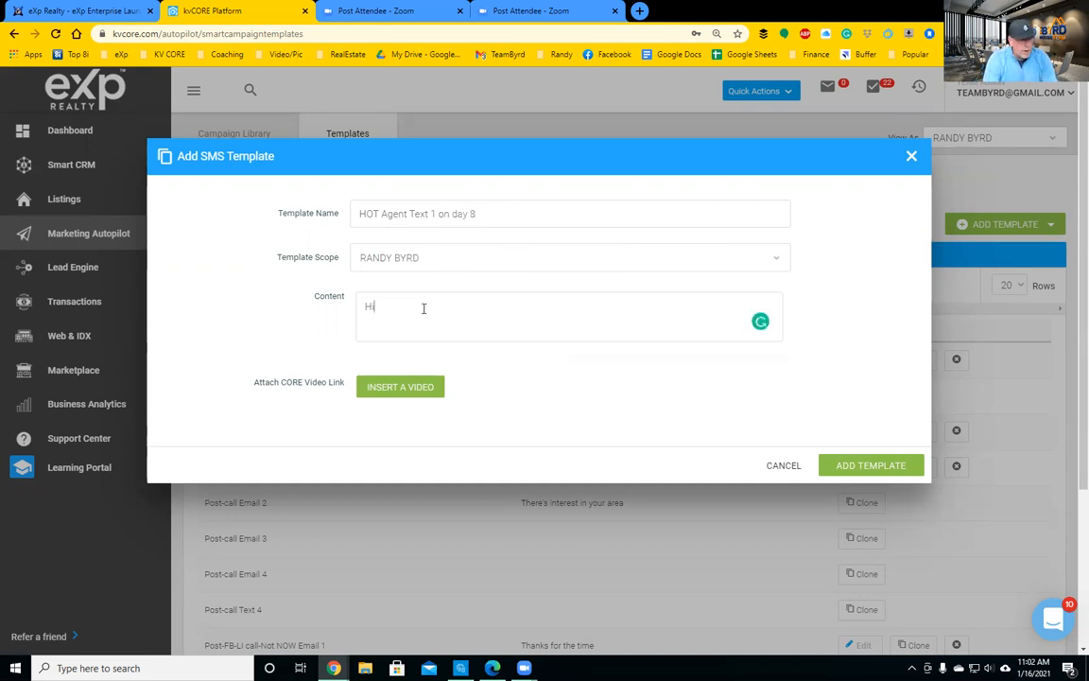
{"action": "type", "text": " {"}
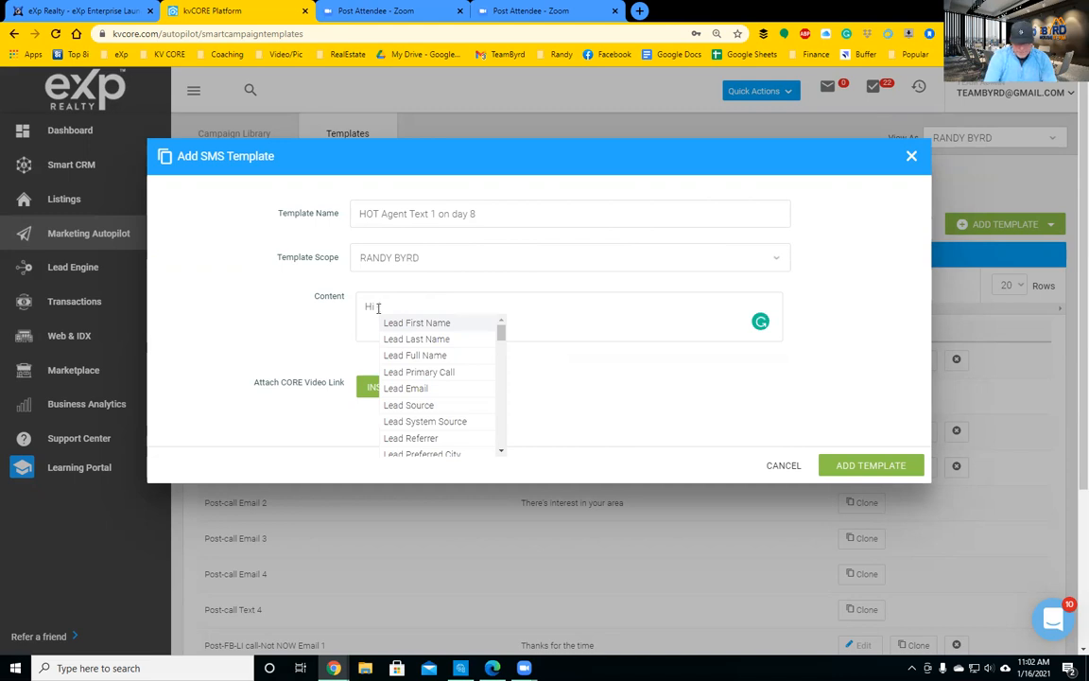
{"action": "key", "text": "Return"}
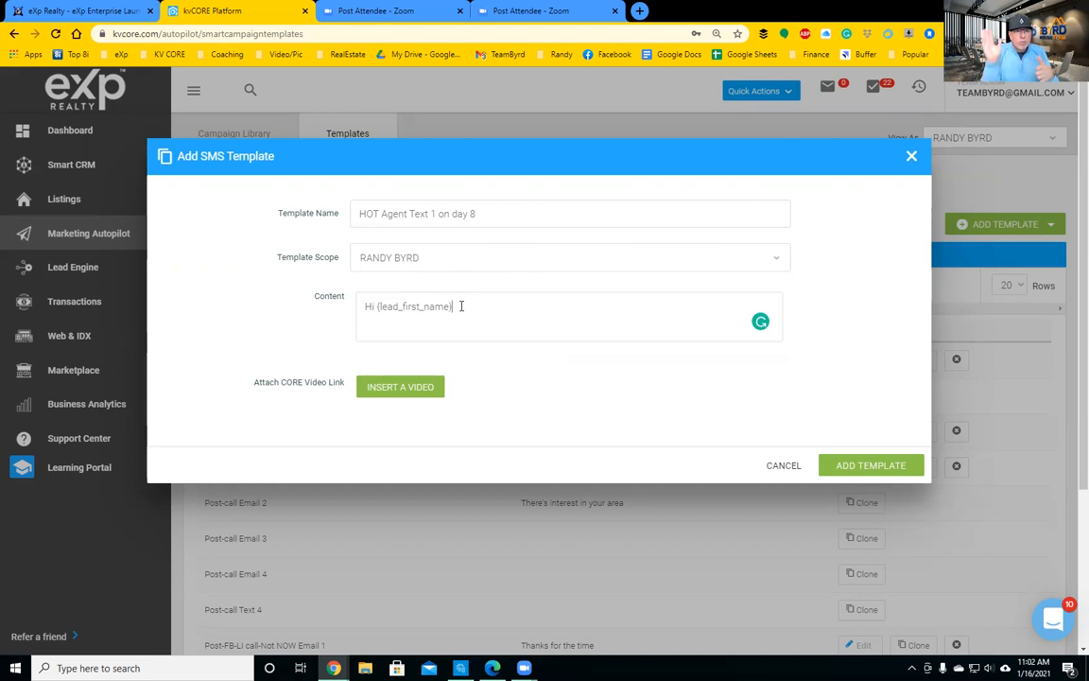
{"action": "key", "text": "BackSpace"}
{"action": "key", "text": "BackSpace"}
{"action": "key", "text": "BackSpace"}
{"action": "key", "text": "BackSpace"}
{"action": "key", "text": "BackSpace"}
{"action": "key", "text": "BackSpace"}
{"action": "key", "text": "BackSpace"}
{"action": "key", "text": "BackSpace"}
{"action": "key", "text": "BackSpace"}
{"action": "key", "text": "BackSpace"}
{"action": "key", "text": "BackSpace"}
{"action": "key", "text": "BackSpace"}
{"action": "key", "text": "BackSpace"}
{"action": "key", "text": "BackSpace"}
{"action": "key", "text": "BackSpace"}
{"action": "key", "text": "BackSpace"}
{"action": "key", "text": "BackSpace"}
{"action": "key", "text": "BackSpace"}
{"action": "key", "text": "BackSpace"}
{"action": "key", "text": "BackSpace"}
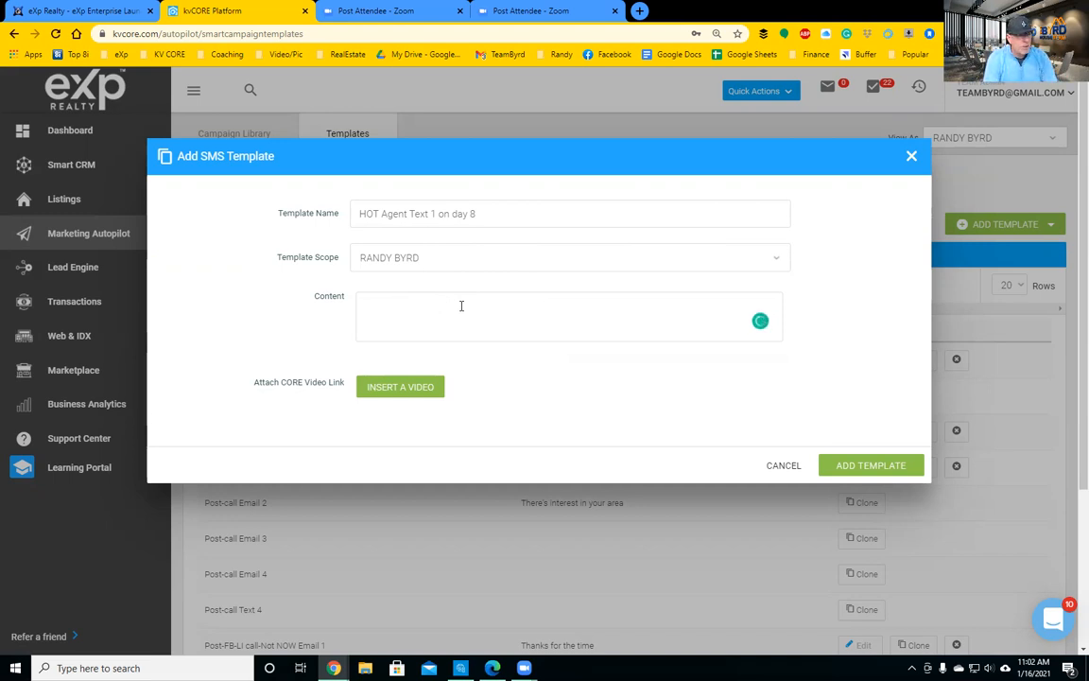
{"action": "type", "text": "Him {"}
{"action": "key", "text": "Return"}
{"action": "key", "text": "BackSpace"}
{"action": "key", "text": "BackSpace"}
{"action": "key", "text": "BackSpace"}
{"action": "key", "text": "BackSpace"}
{"action": "key", "text": "BackSpace"}
{"action": "key", "text": "BackSpace"}
{"action": "key", "text": "BackSpace"}
{"action": "key", "text": "BackSpace"}
{"action": "key", "text": "BackSpace"}
{"action": "key", "text": "BackSpace"}
{"action": "key", "text": "BackSpace"}
{"action": "key", "text": "BackSpace"}
{"action": "key", "text": "BackSpace"}
{"action": "key", "text": "BackSpace"}
{"action": "key", "text": "BackSpace"}
{"action": "key", "text": "BackSpace"}
{"action": "key", "text": "BackSpace"}
{"action": "key", "text": "BackSpace"}
{"action": "key", "text": "BackSpace"}
{"action": "key", "text": "BackSpace"}
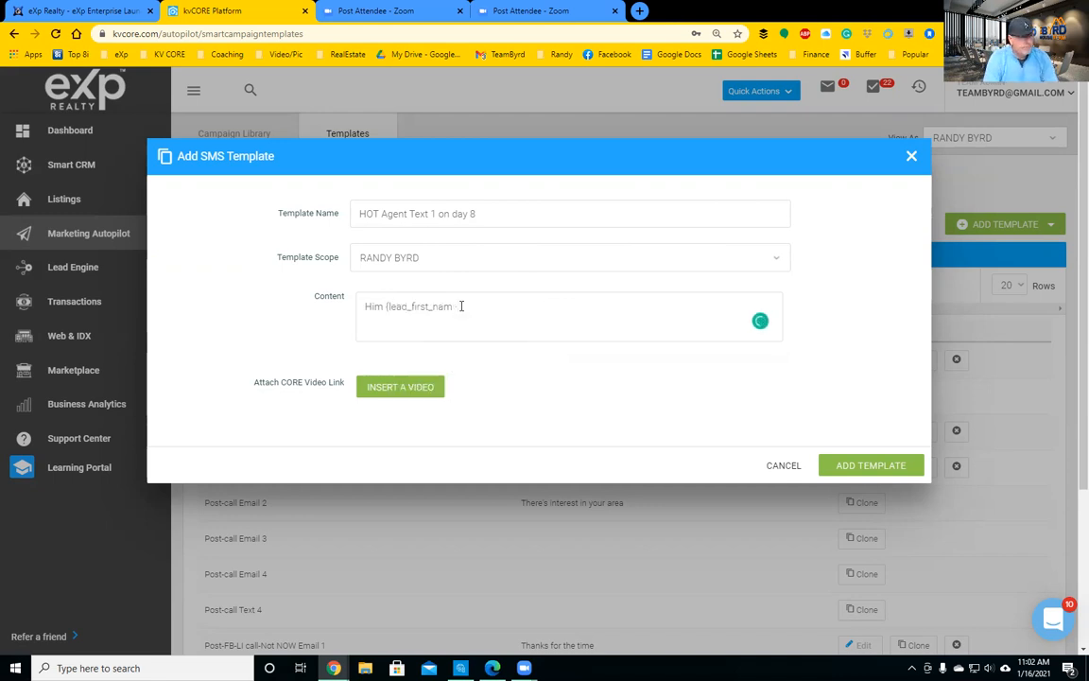
Write the message "Hi {lead_first_name}. I just wanted to touch base. Hope you're having a great day!" and sign it with the agent's first name
{"action": "type", "text": "Hi {"}
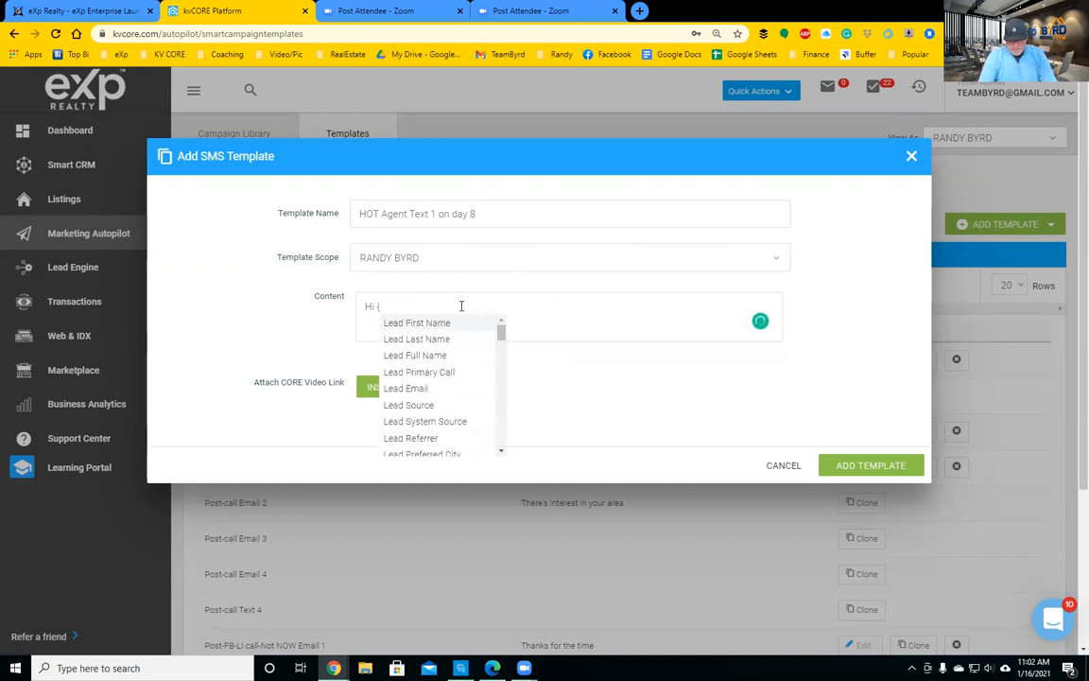
{"action": "key", "text": "Return"}
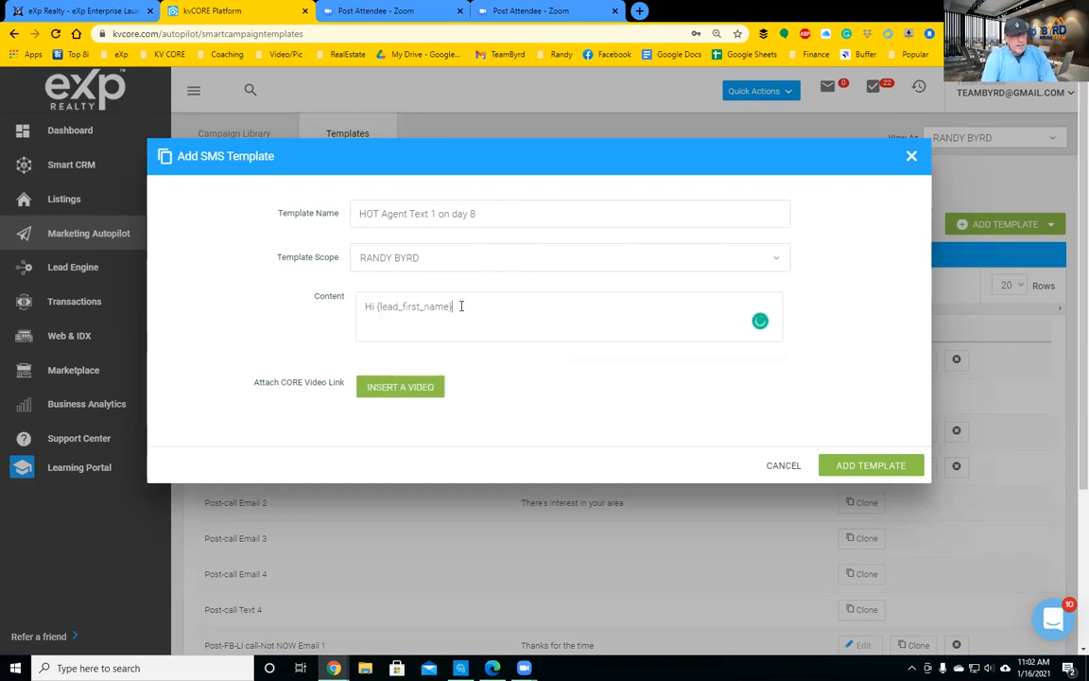
{"action": "type", "text": ","}
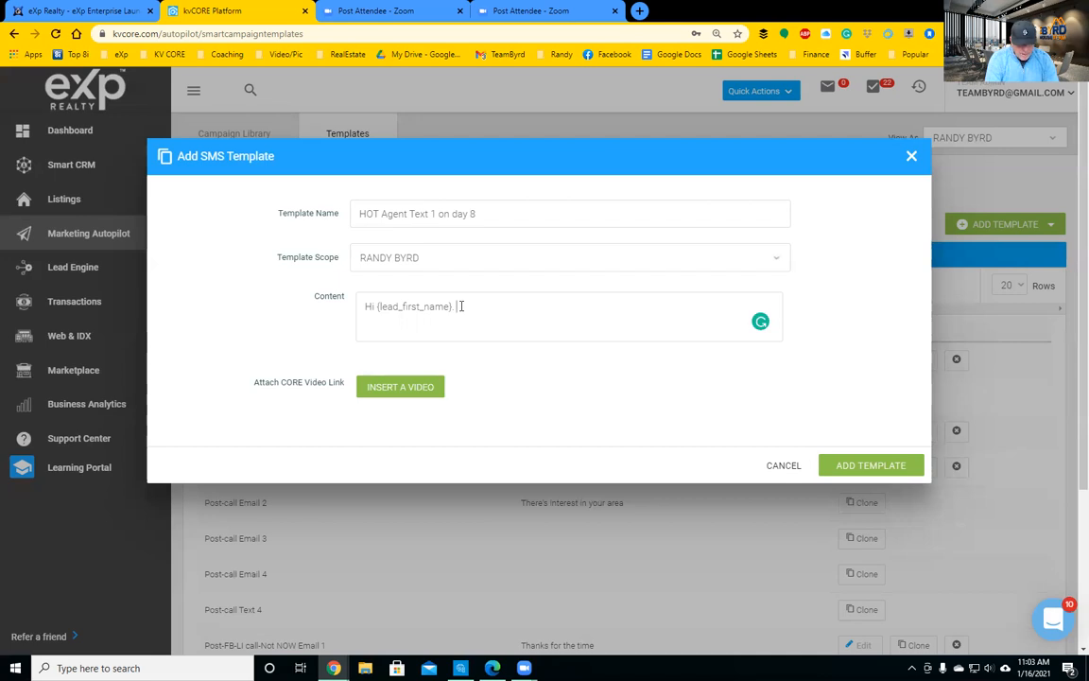
{"action": "type", "text": "Just wanted to"}
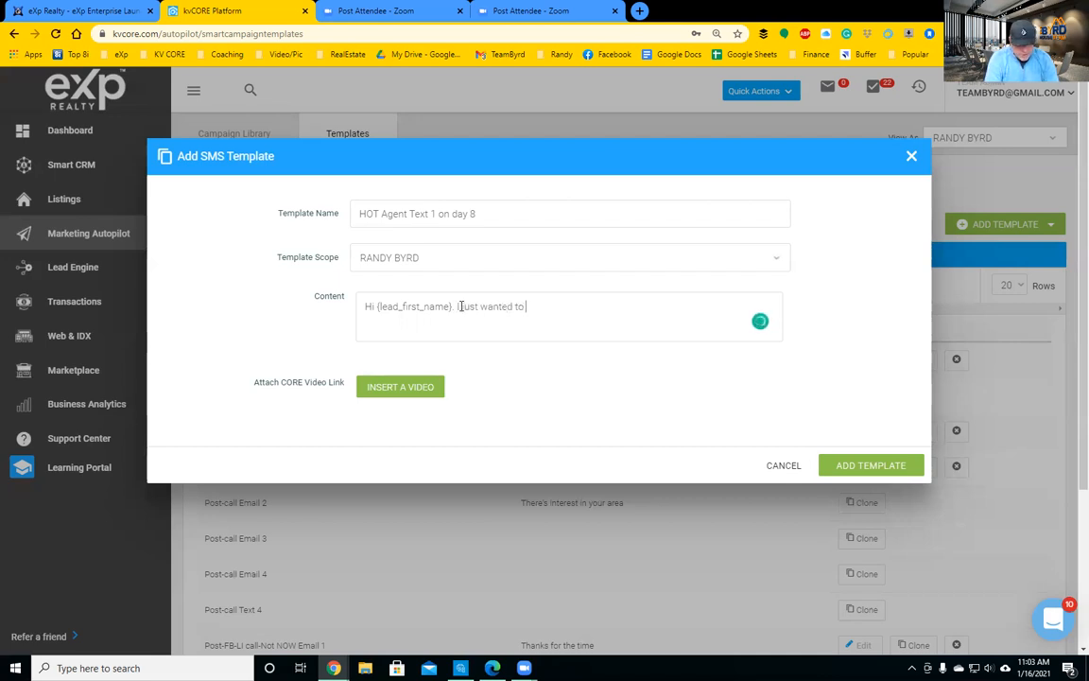
{"action": "type", "text": " touch base. Hope you're having a great day"}
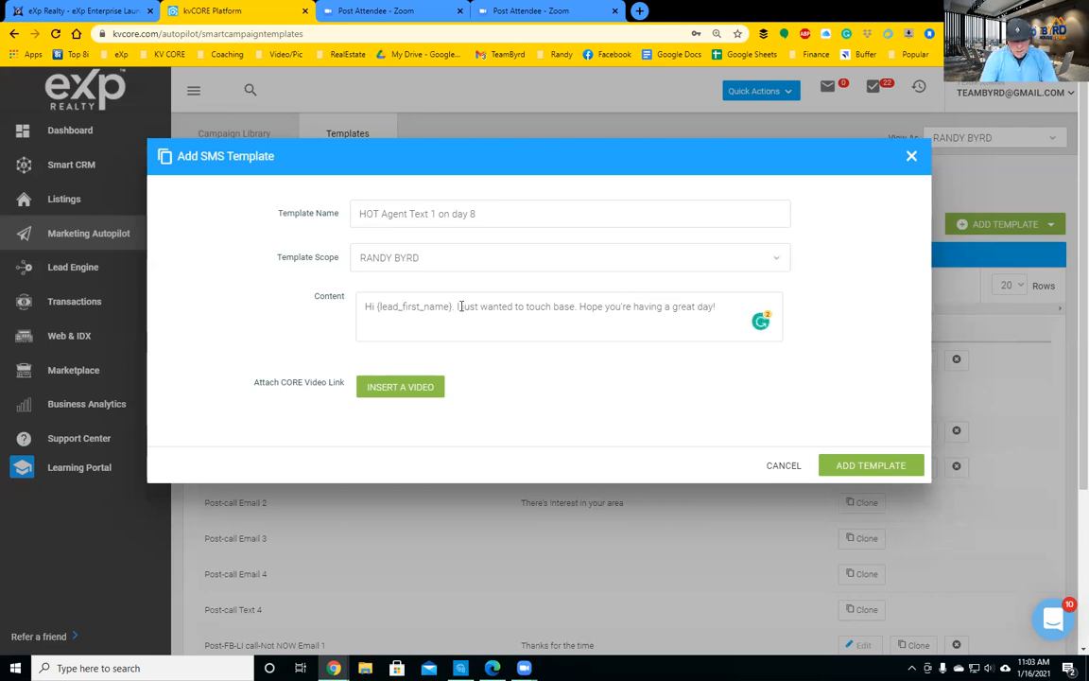
{"action": "type", "text": "! Randy"}
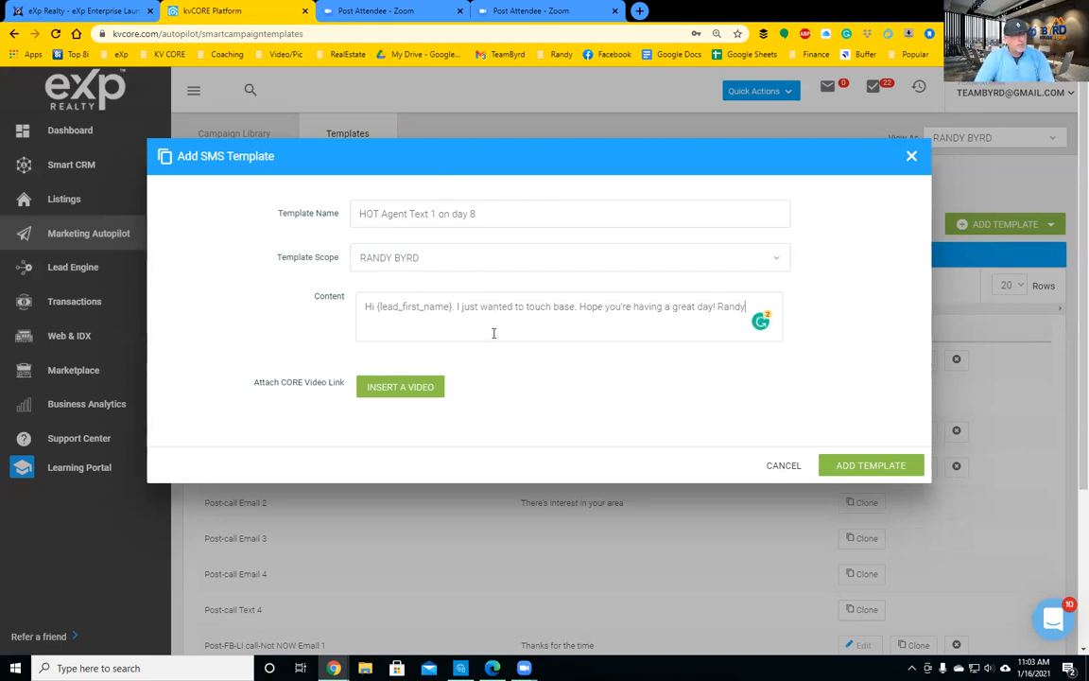
Insert the sentence "I told you I would stay in touch gently." before "Hope you're having a great day!" in the message
{"action": "left_click", "coordinate": [579, 307]}
{"action": "type", "text": "I told yo"}
{"action": "type", "text": "u I wou"}
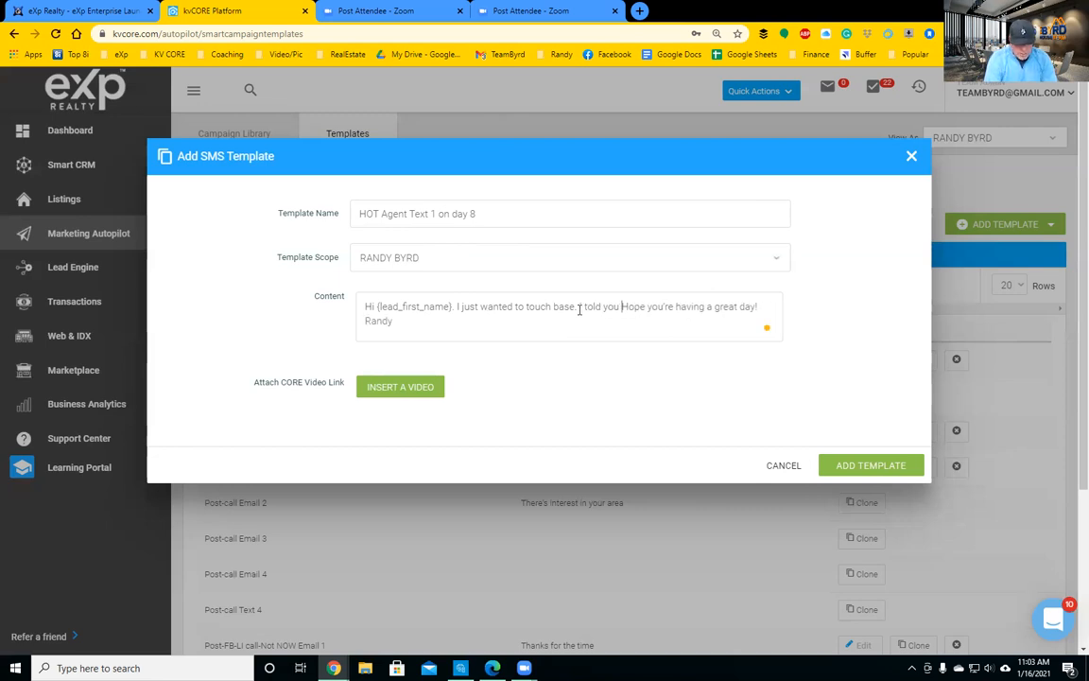
{"action": "type", "text": "ld stay in "}
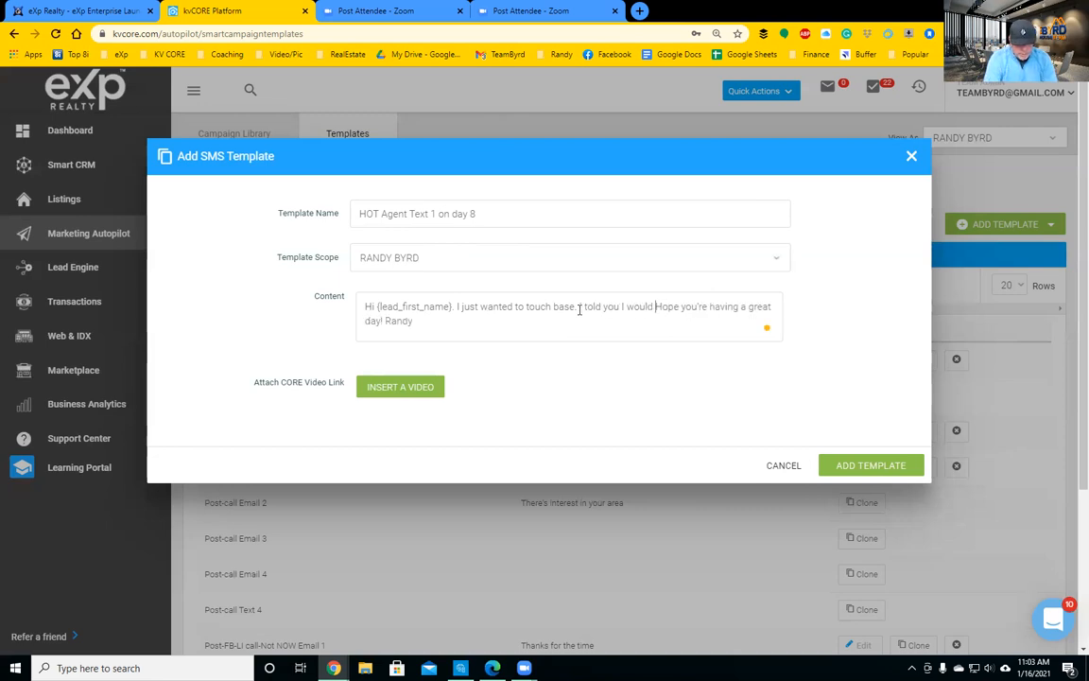
{"action": "type", "text": "touch "}
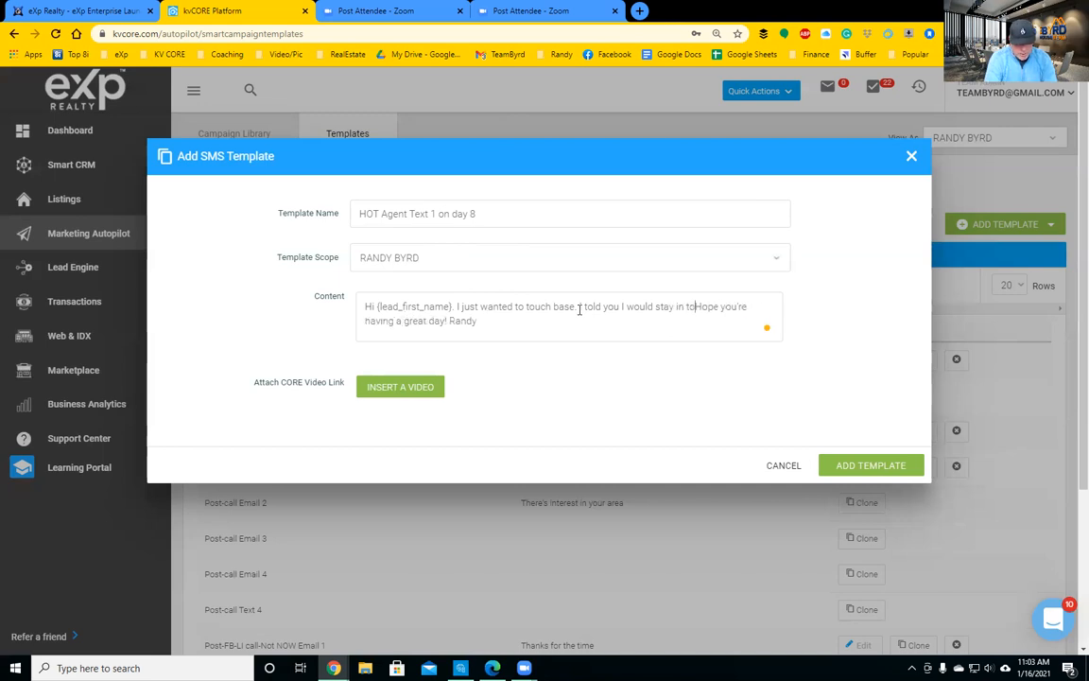
{"action": "type", "text": "gently."}
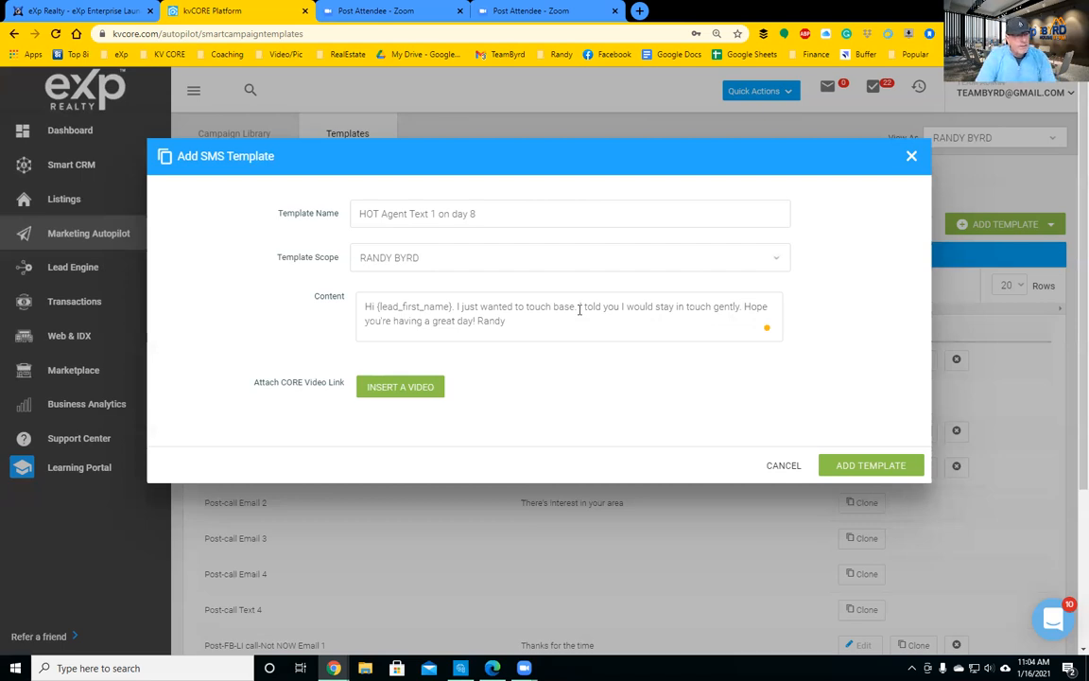
Replace the sentence "I just wanted to touch base." in the message with "Great connecting last week."
{"action": "left_click_drag", "start_coordinate": [576, 308], "coordinate": [457, 312]}
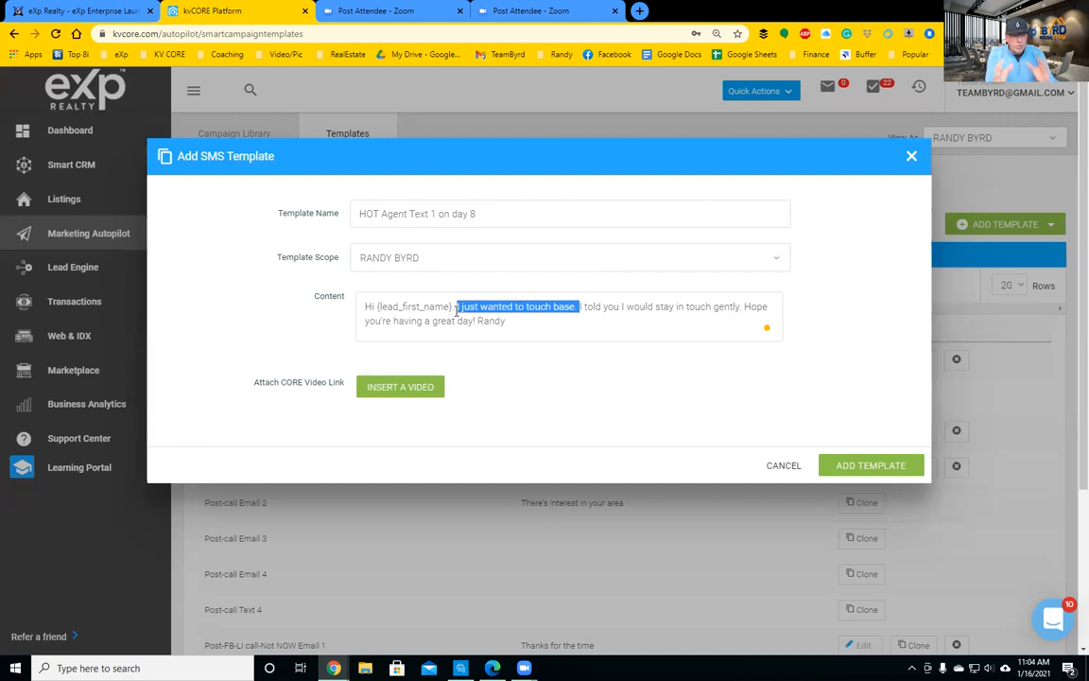
{"action": "type", "text": "Great conne"}
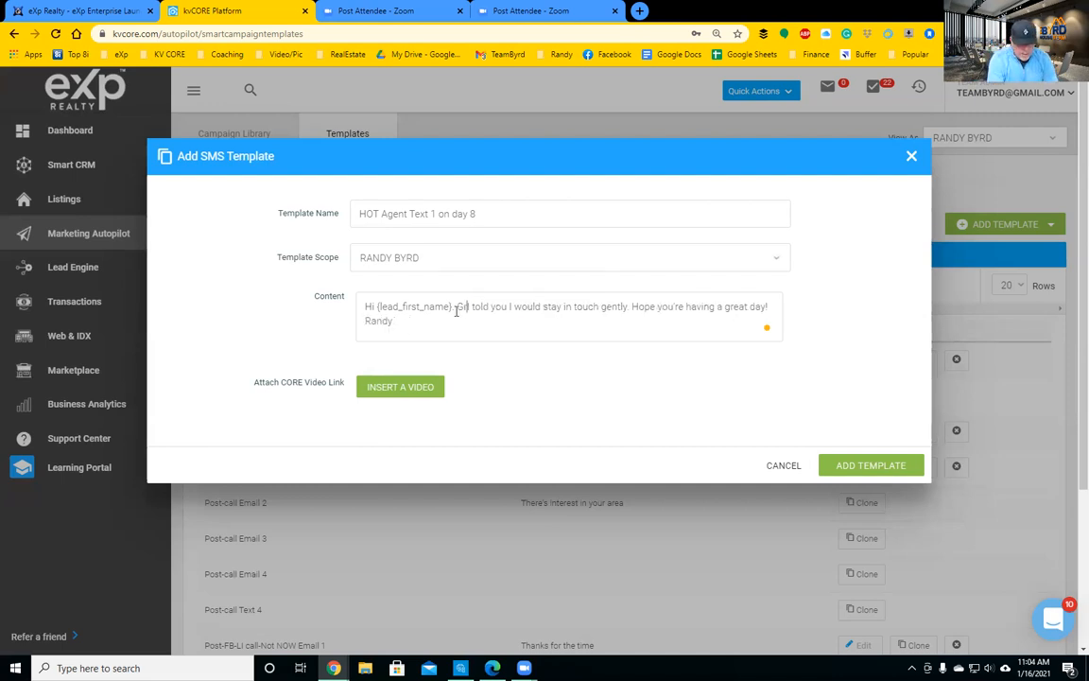
{"action": "type", "text": "cting las"}
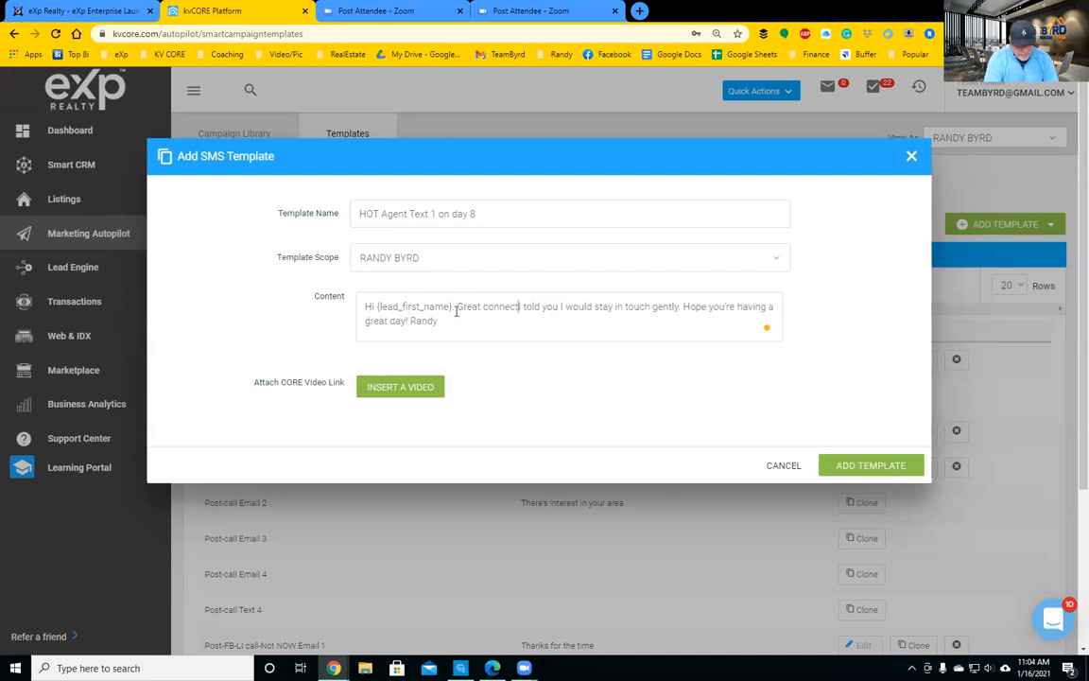
{"action": "type", "text": "t "}
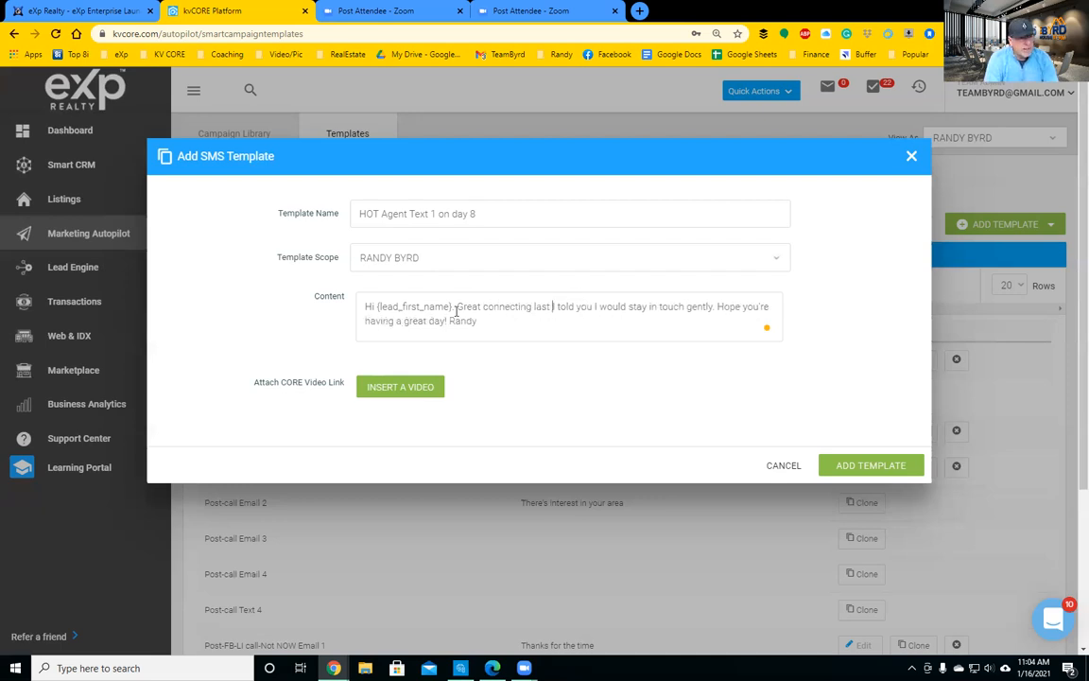
{"action": "type", "text": "week"}
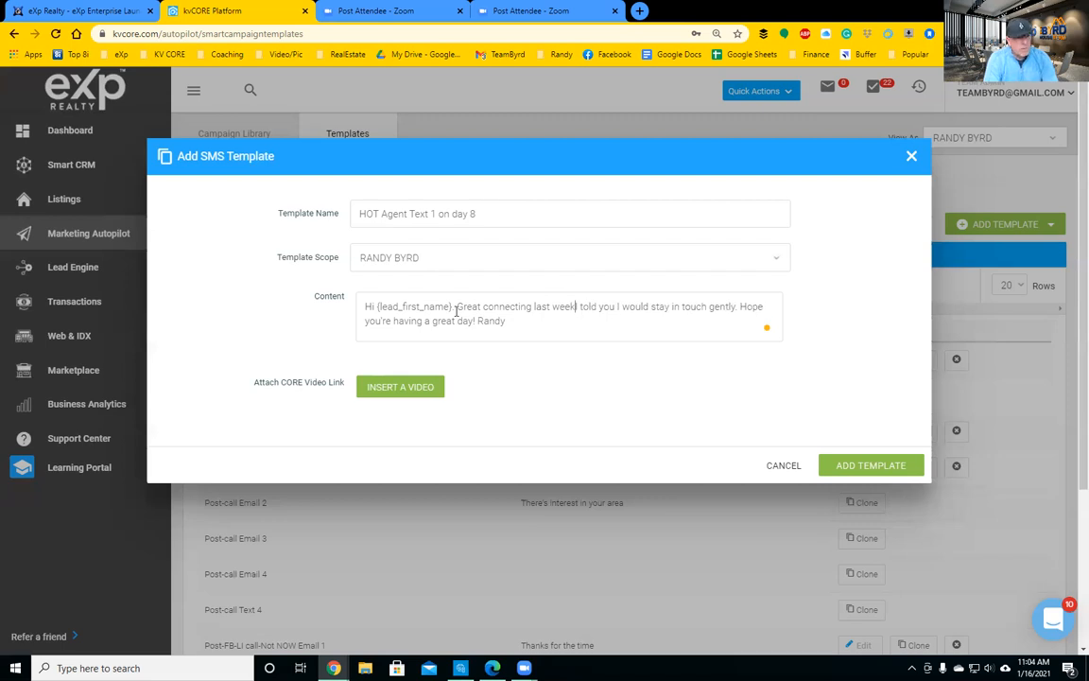
{"action": "type", "text": "."}
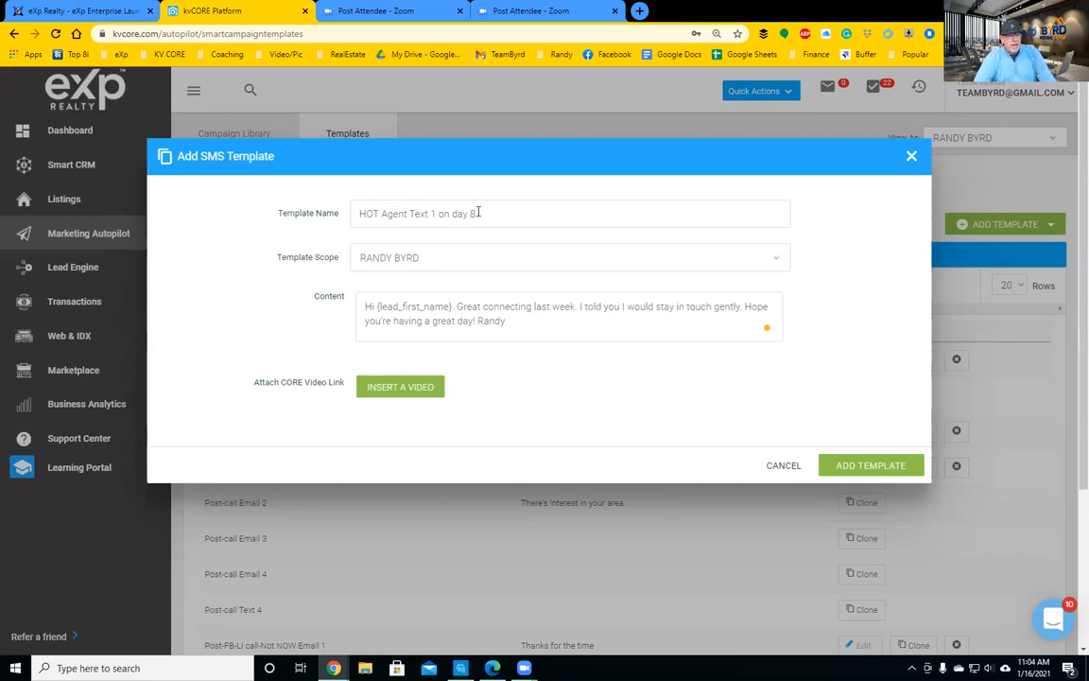
Extend the template name to "HOT Agent Text 1 on day 8- Great connecting last week." and add the template to the library
{"action": "left_click", "coordinate": [478, 212]}
{"action": "type", "text": "Gr"}
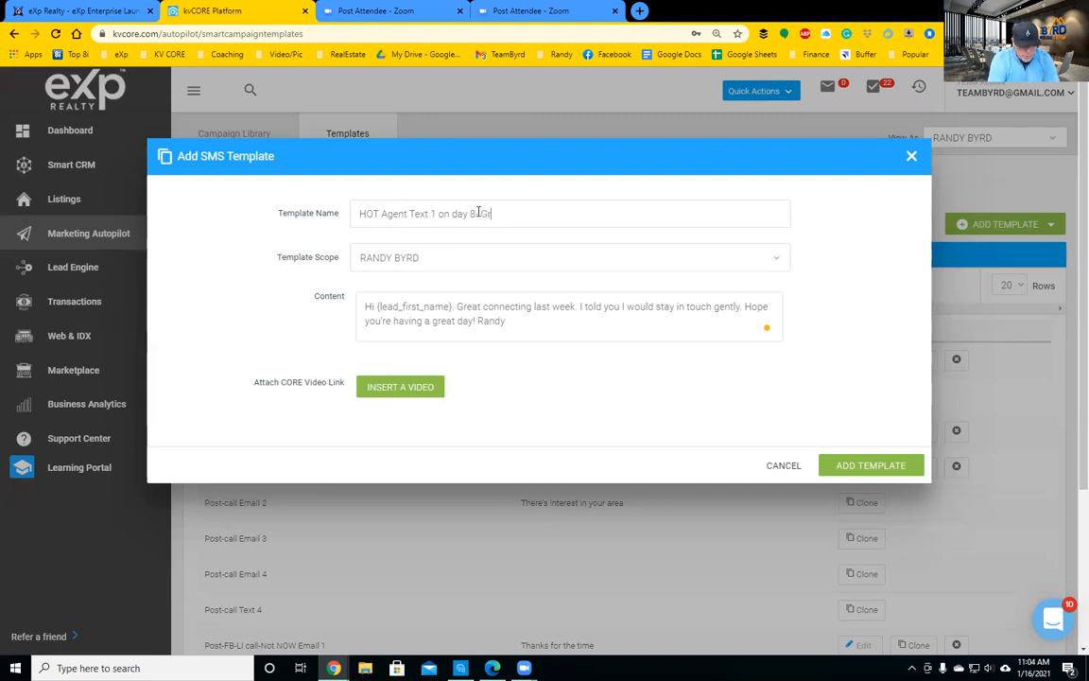
{"action": "type", "text": "eat connect"}
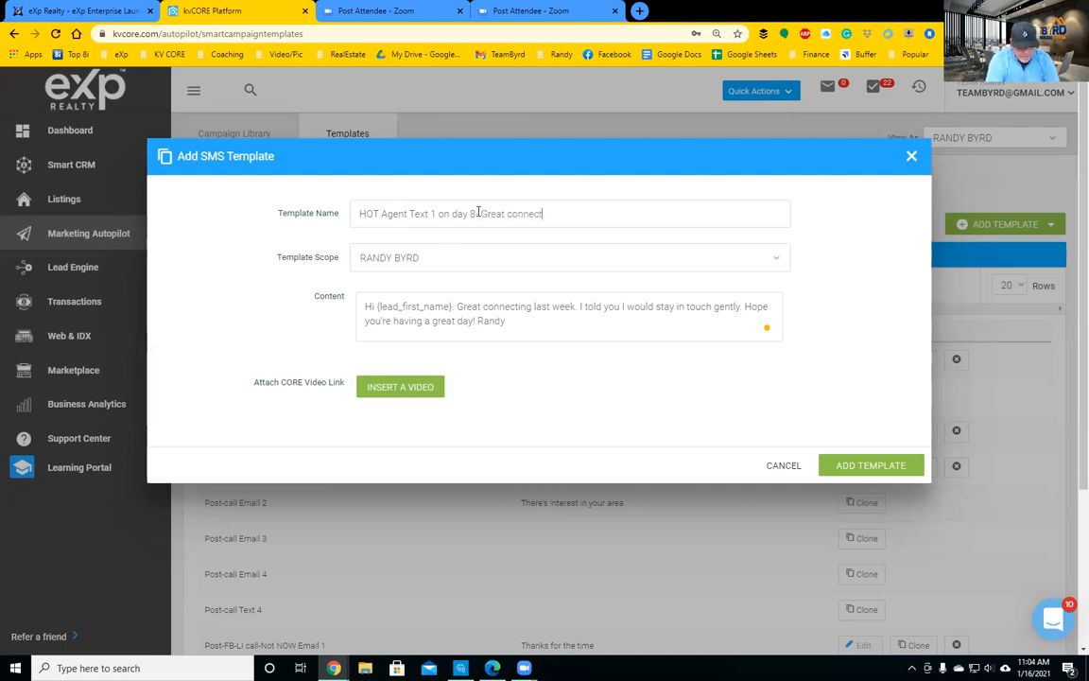
{"action": "type", "text": "ing last week."}
{"action": "left_click", "coordinate": [475, 213]}
{"action": "type", "text": "-"}
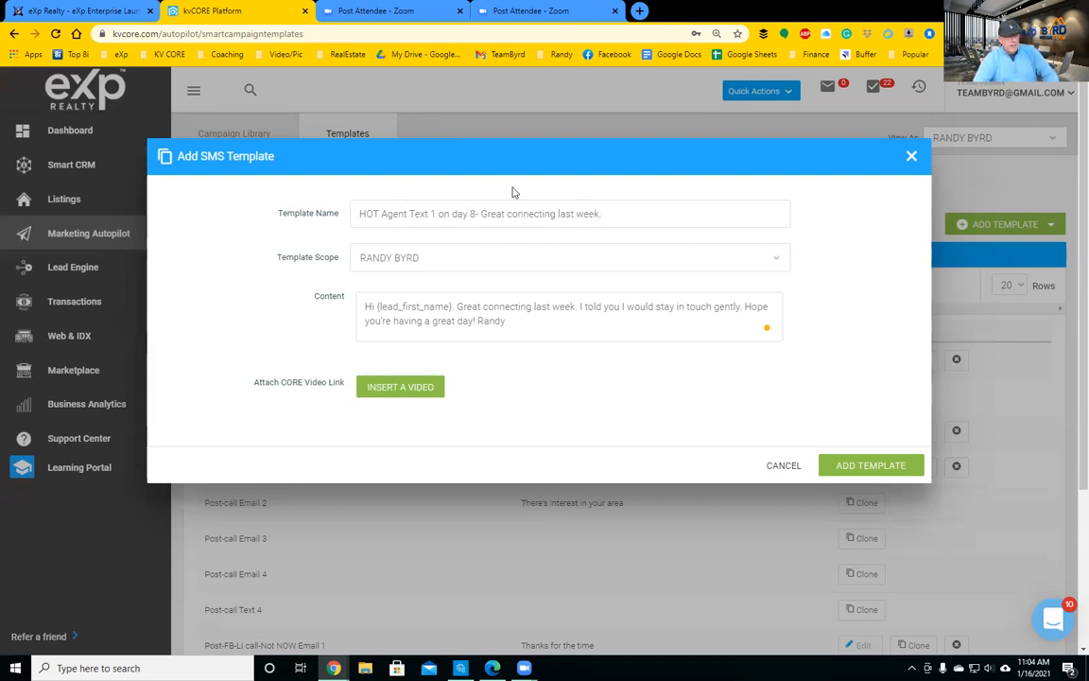
{"action": "left_click", "coordinate": [874, 467]}
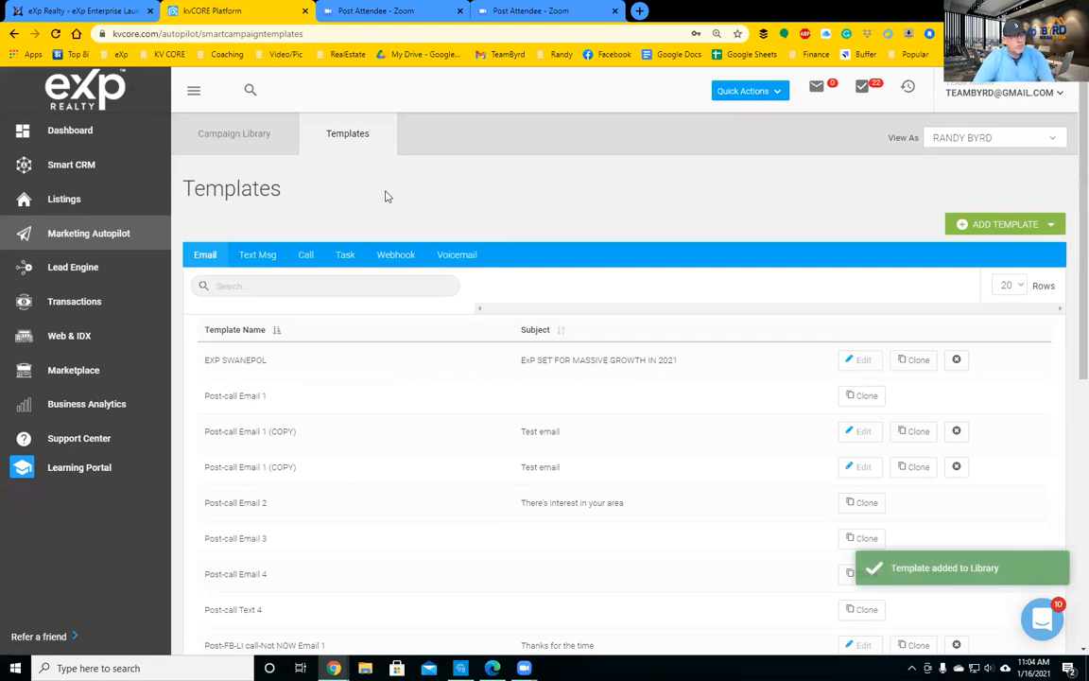
Search the text message templates for "hot agent", open the day 8 template to check its content, and close it without changes
{"action": "left_click", "coordinate": [261, 255]}
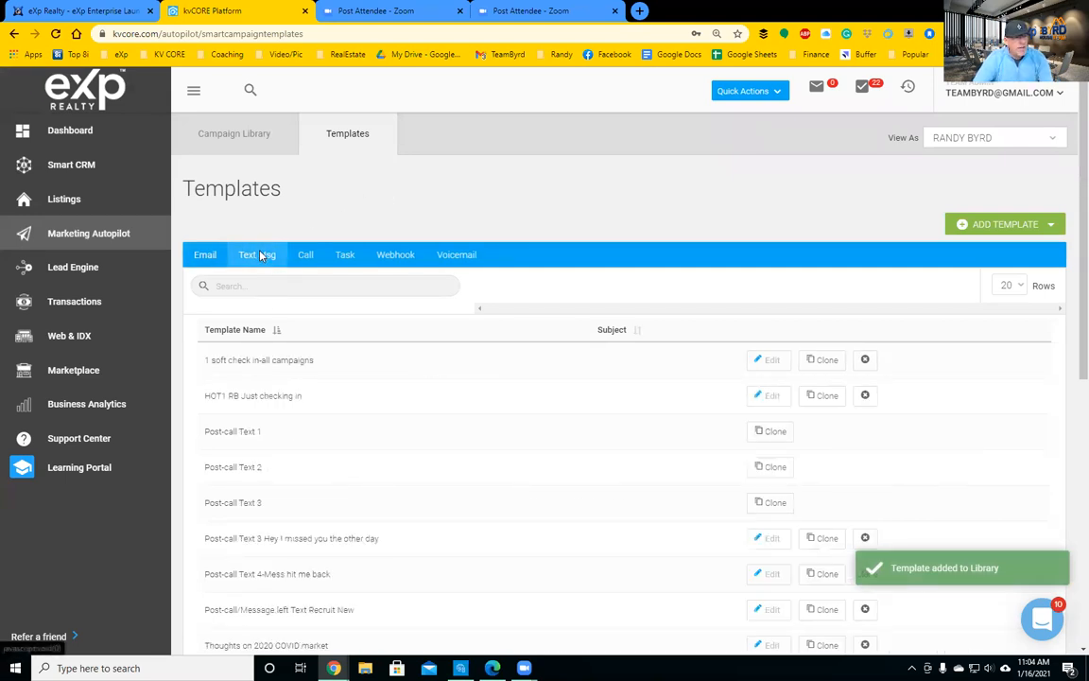
{"action": "left_click", "coordinate": [202, 254]}
{"action": "left_click", "coordinate": [254, 260]}
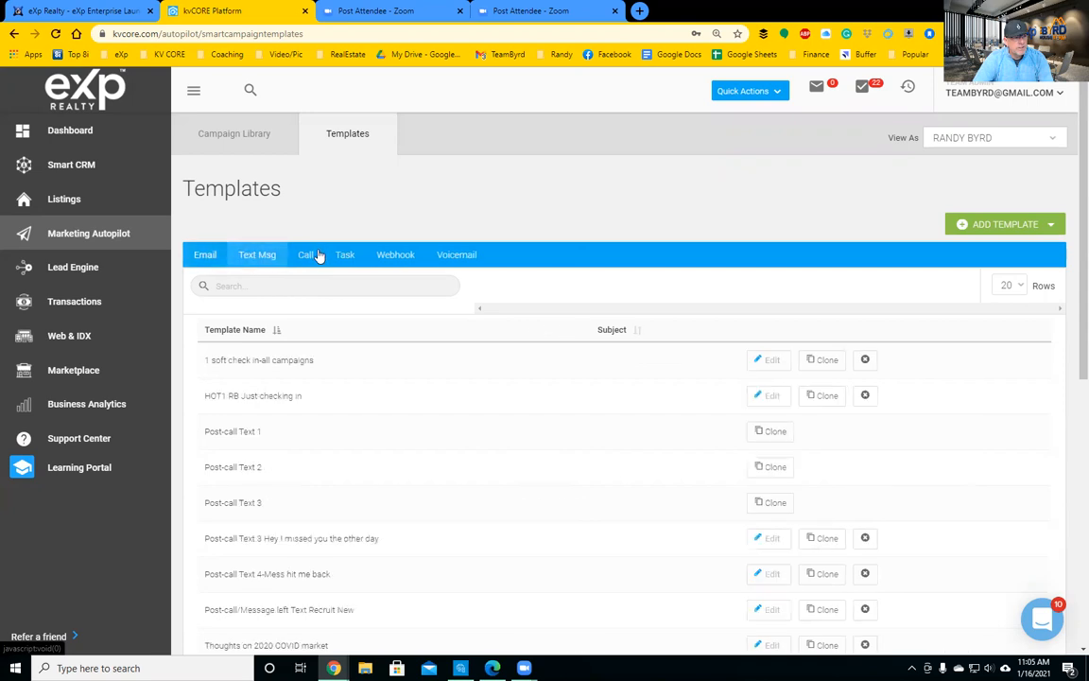
{"action": "left_click", "coordinate": [252, 284]}
{"action": "type", "text": "hot asge"}
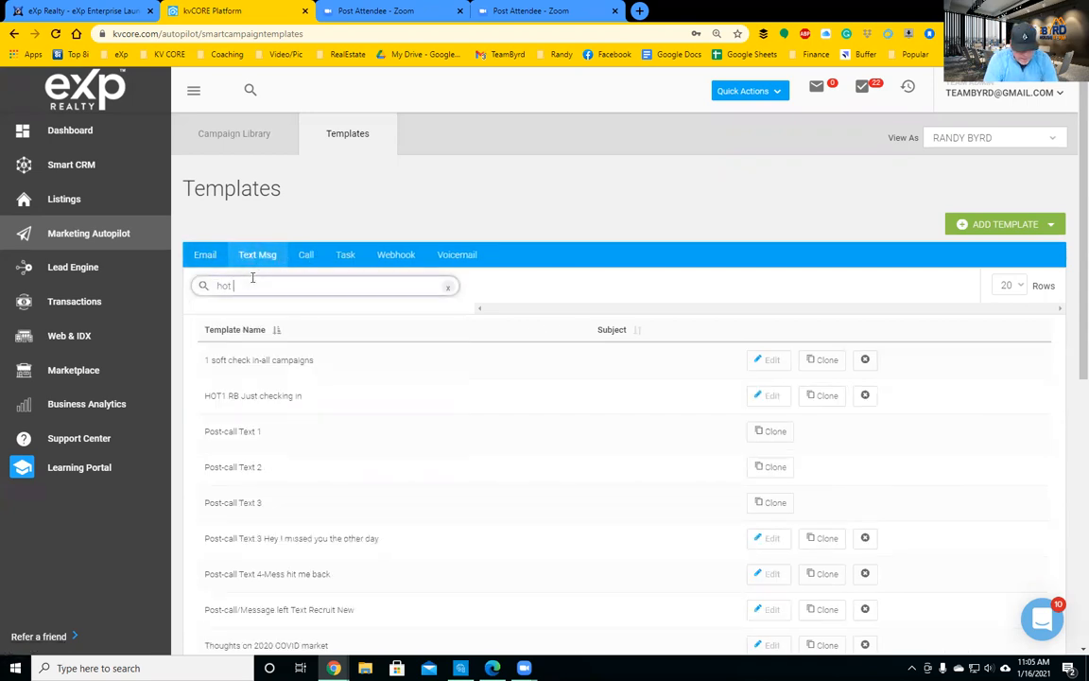
{"action": "key", "text": "BackSpace"}
{"action": "key", "text": "BackSpace"}
{"action": "key", "text": "BackSpace"}
{"action": "type", "text": "gent"}
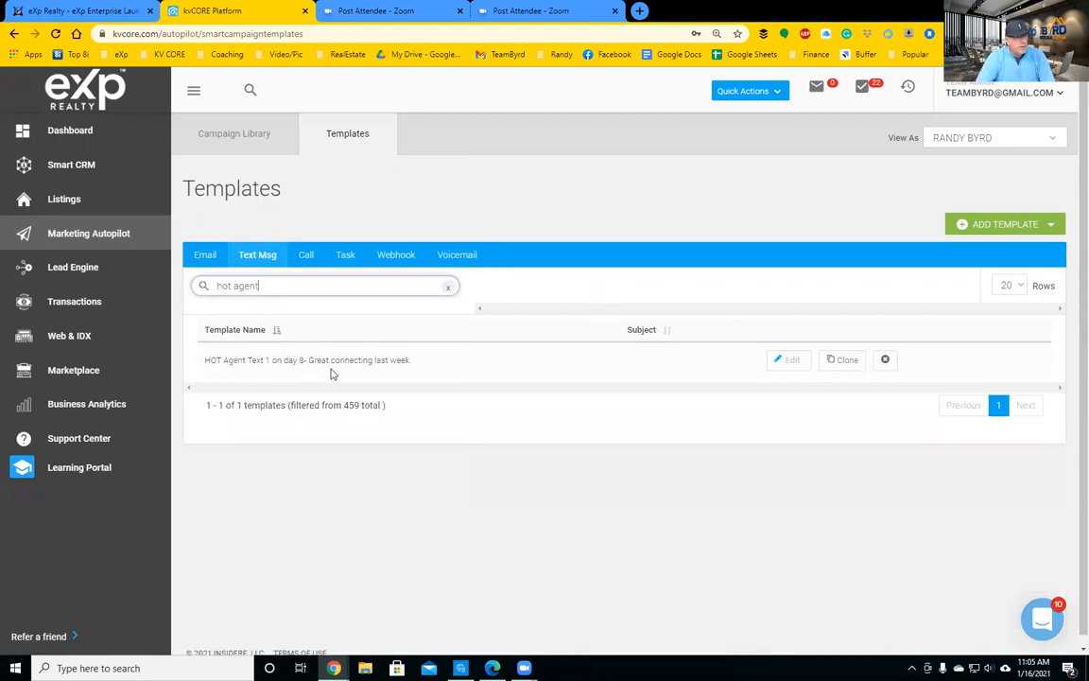
{"action": "left_click", "coordinate": [789, 362]}
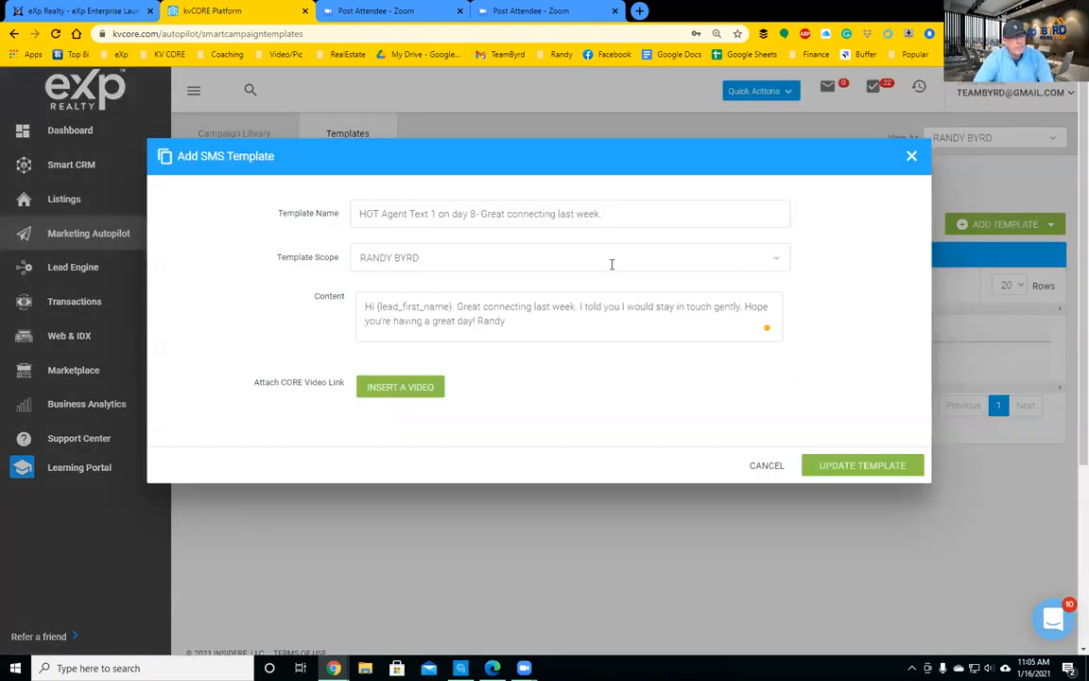
{"action": "left_click", "coordinate": [761, 464]}
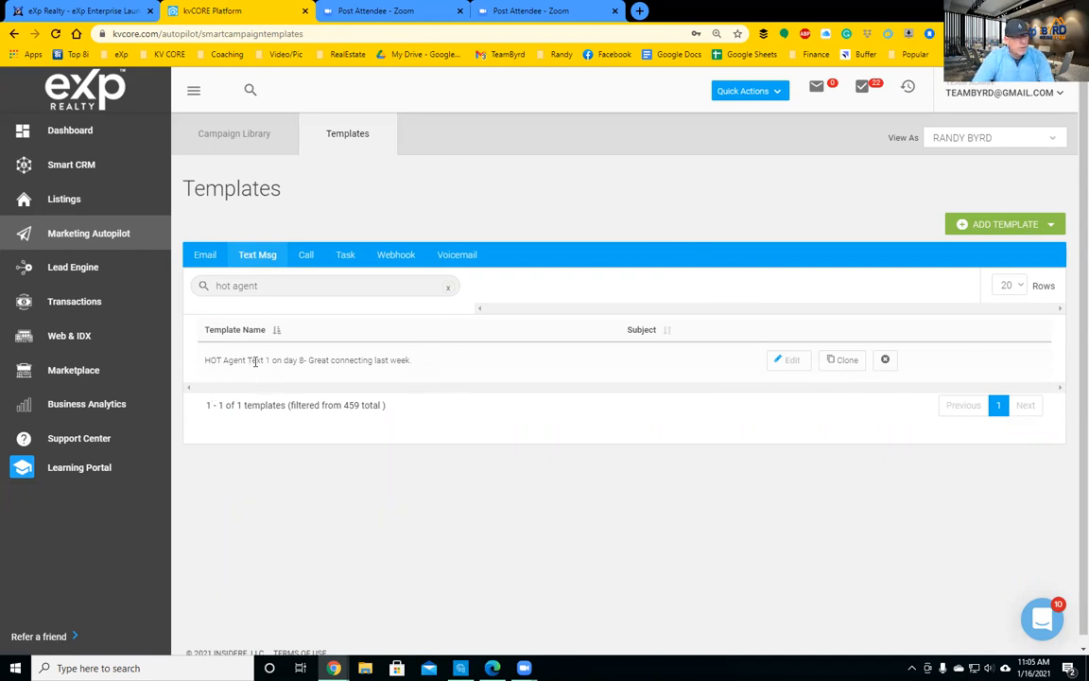
Start a clone of the day 8 text template and shorten the copy's name to "HOT Agent Text 2 -"
{"action": "left_click", "coordinate": [840, 365]}
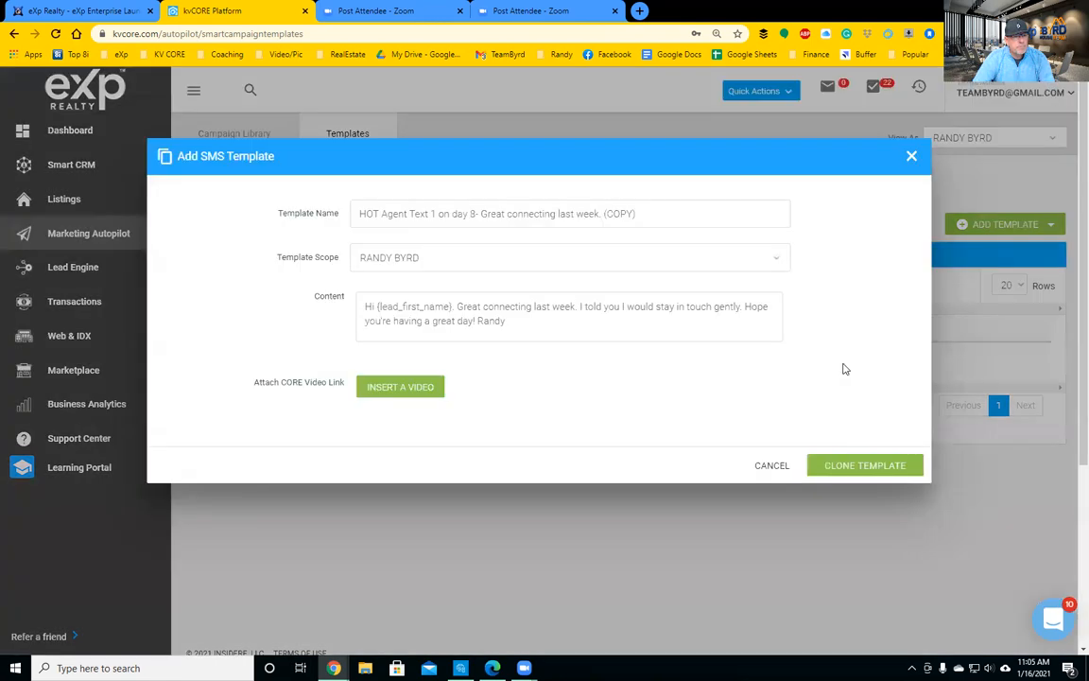
{"action": "left_click", "coordinate": [434, 214]}
{"action": "key", "text": "BackSpace"}
{"action": "type", "text": "2"}
{"action": "left_click_drag", "start_coordinate": [476, 214], "coordinate": [440, 218]}
{"action": "key", "text": "BackSpace"}
{"action": "left_click_drag", "start_coordinate": [600, 214], "coordinate": [443, 214]}
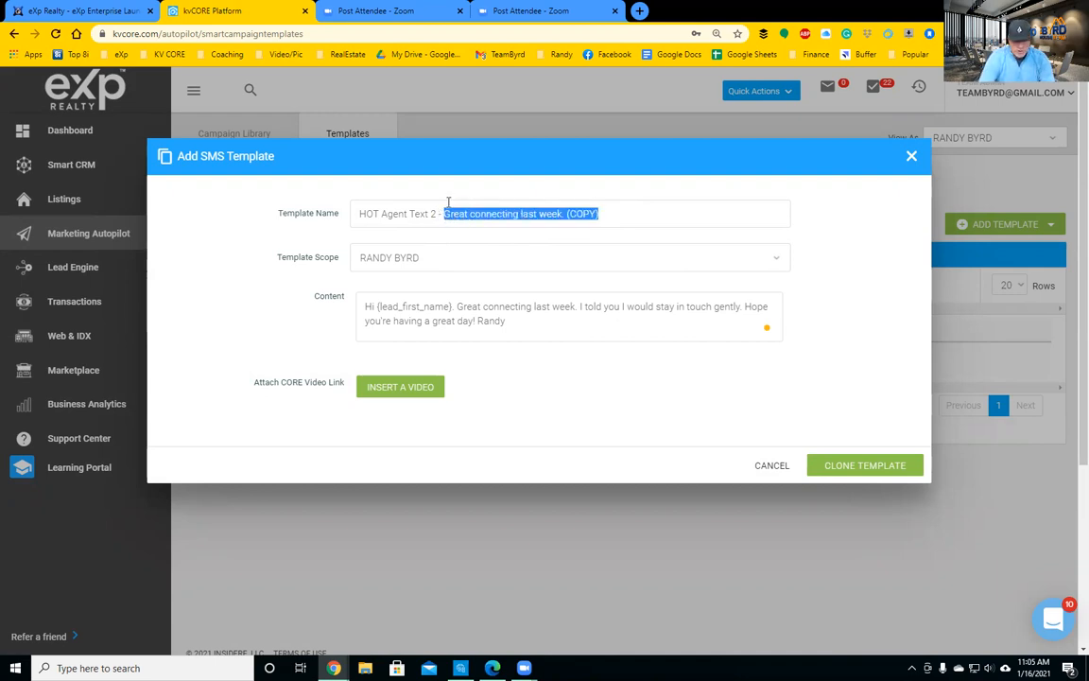
{"action": "key", "text": "BackSpace"}
Replace the cloned template's message with "Good morning, {lead_first_name}. How are you?", using the lead first name merge field
{"action": "left_click_drag", "start_coordinate": [507, 322], "coordinate": [291, 312]}
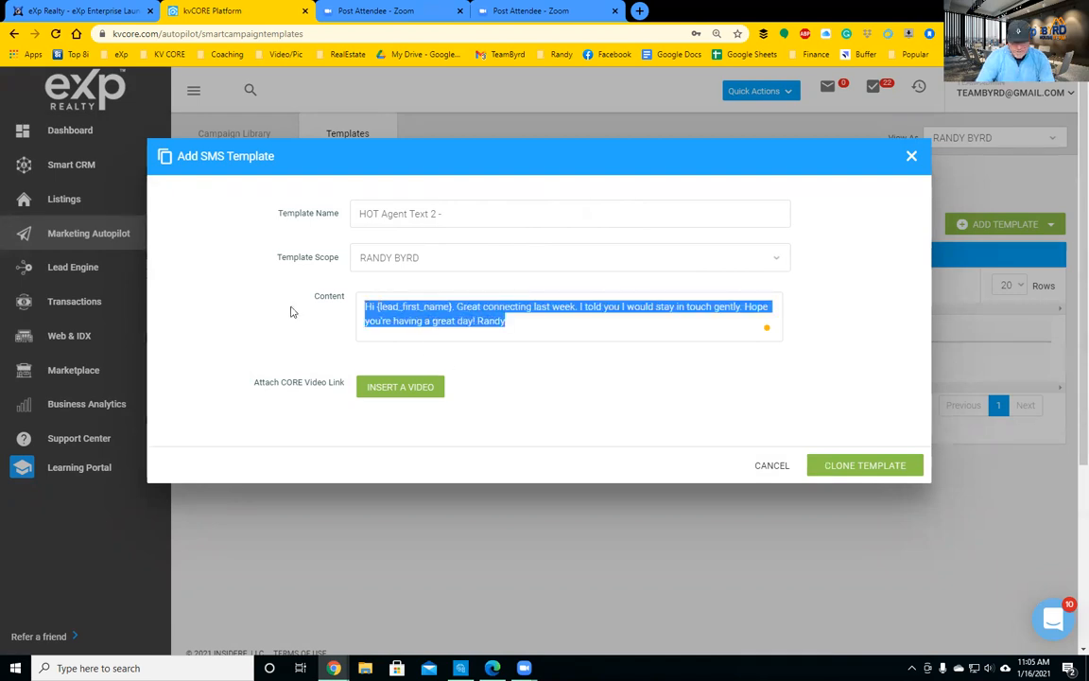
{"action": "key", "text": "BackSpace"}
{"action": "type", "text": "Good morning, {"}
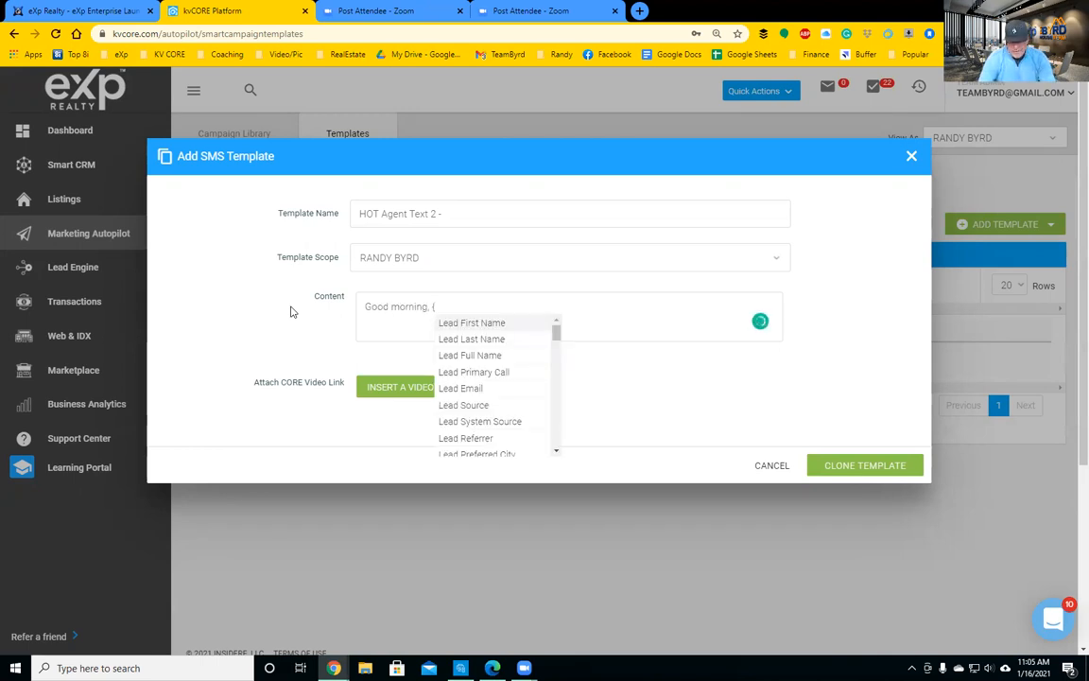
{"action": "key", "text": "Return"}
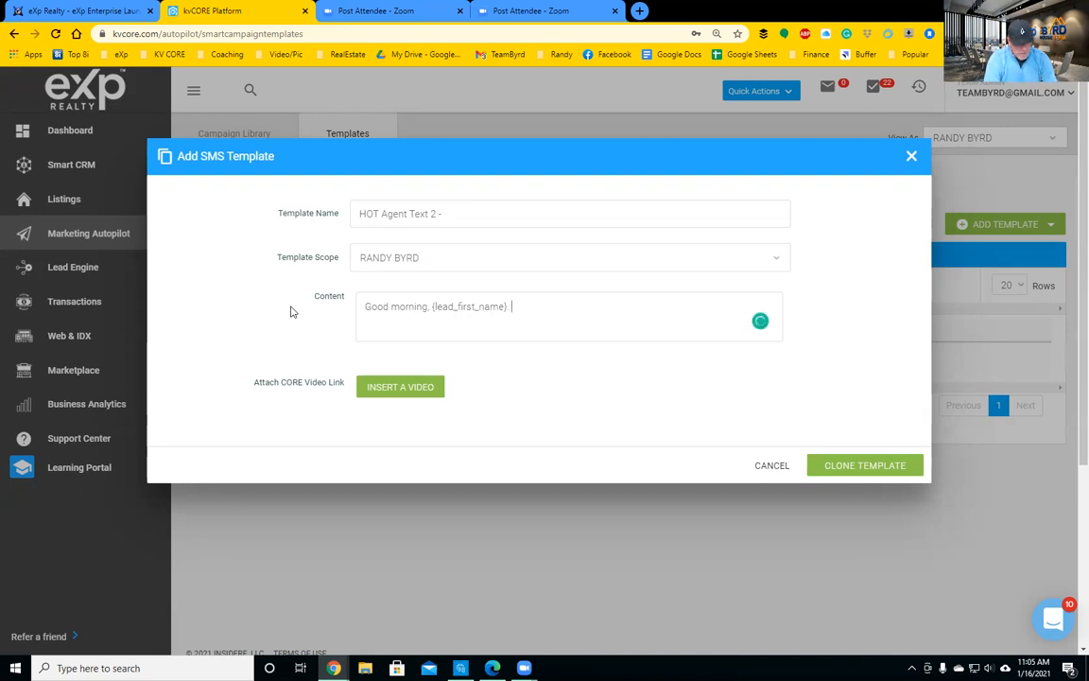
{"action": "key", "text": "BackSpace"}
{"action": "type", "text": ". How are you?"}
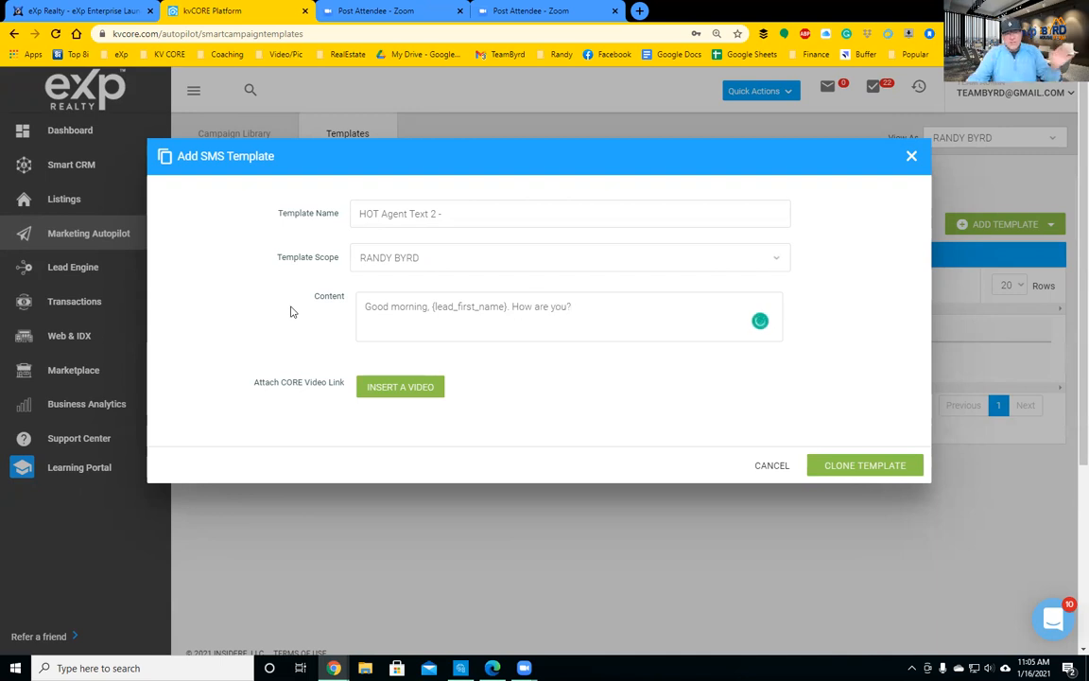
Complete the template name as "HOT Agent Text 2 - How are you?" and save the clone to the library
{"action": "left_click", "coordinate": [472, 216]}
{"action": "type", "text": "How are y"}
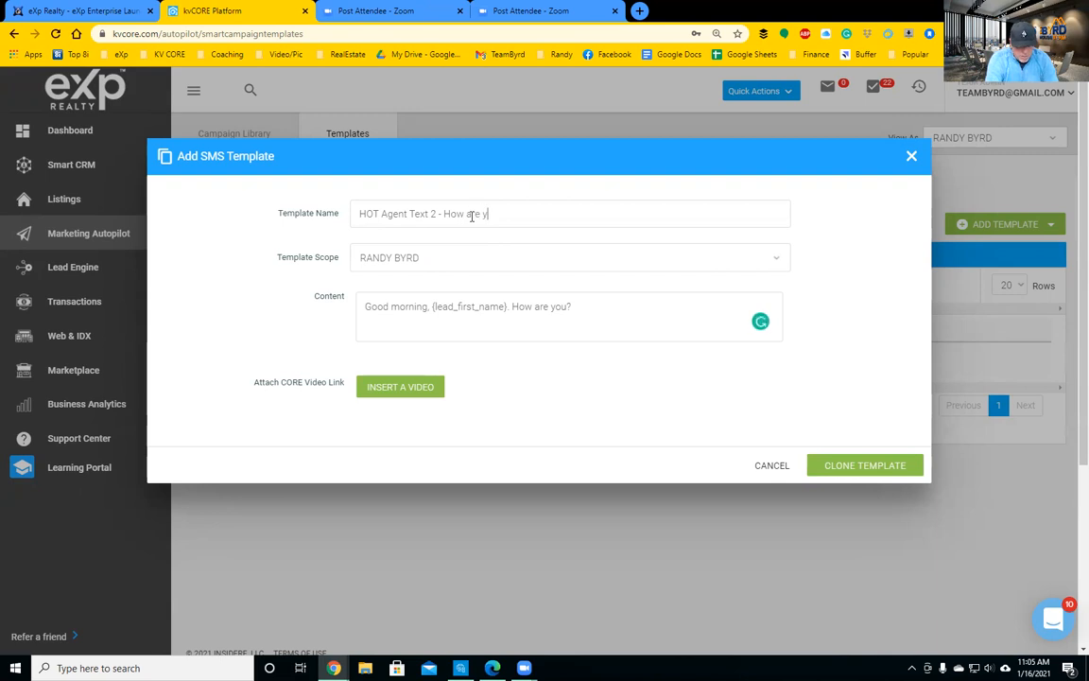
{"action": "type", "text": "ou?"}
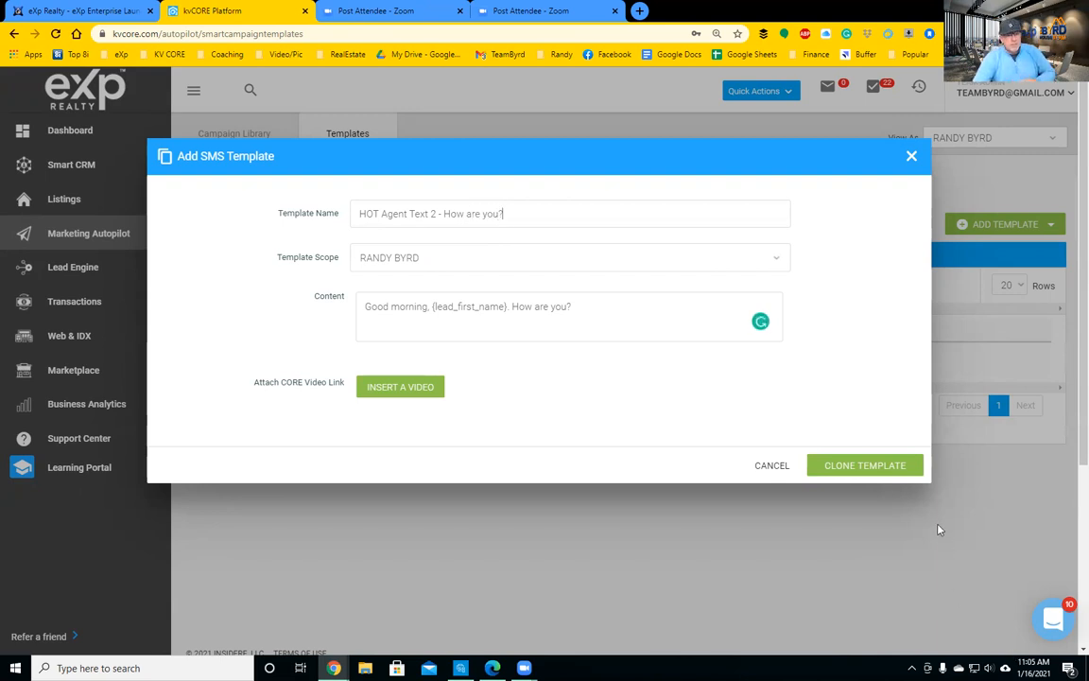
{"action": "left_click", "coordinate": [843, 467]}
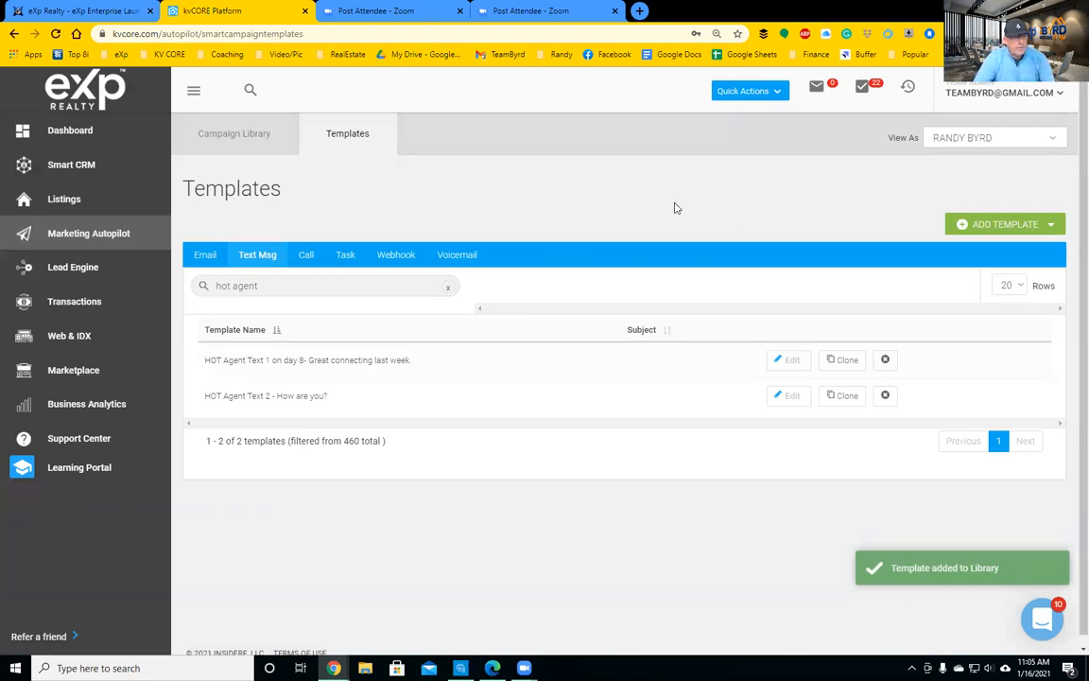
Search the campaign library for "hot agent" and open the "HOT agent- 8 day follow up 90 days" campaign
{"action": "left_click", "coordinate": [233, 135]}
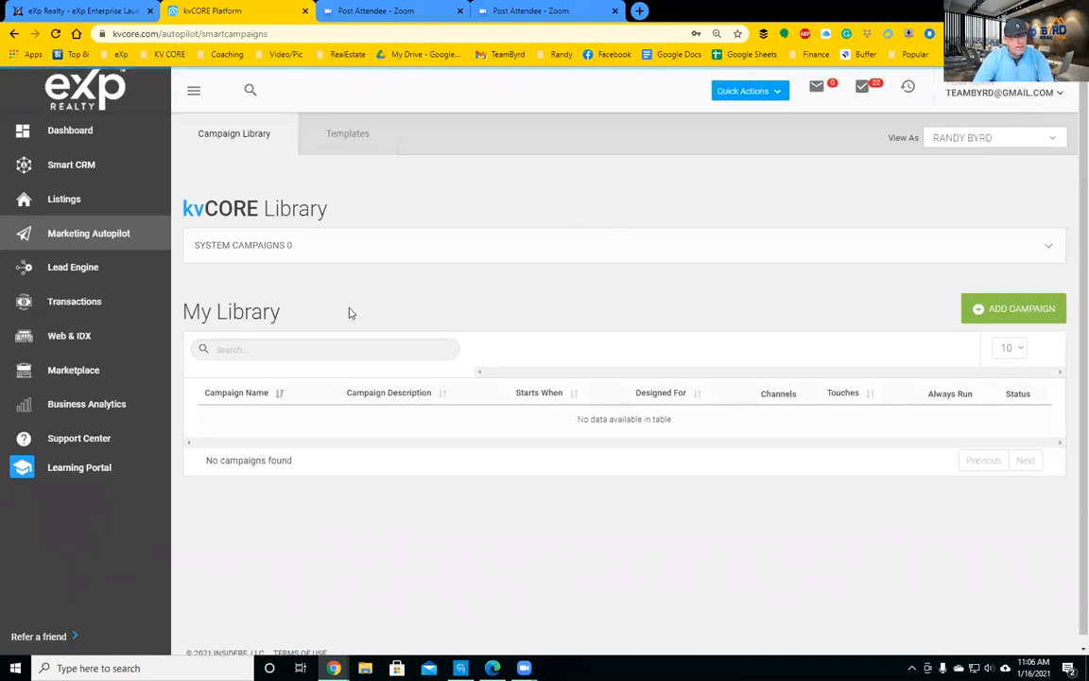
{"action": "left_click", "coordinate": [304, 348]}
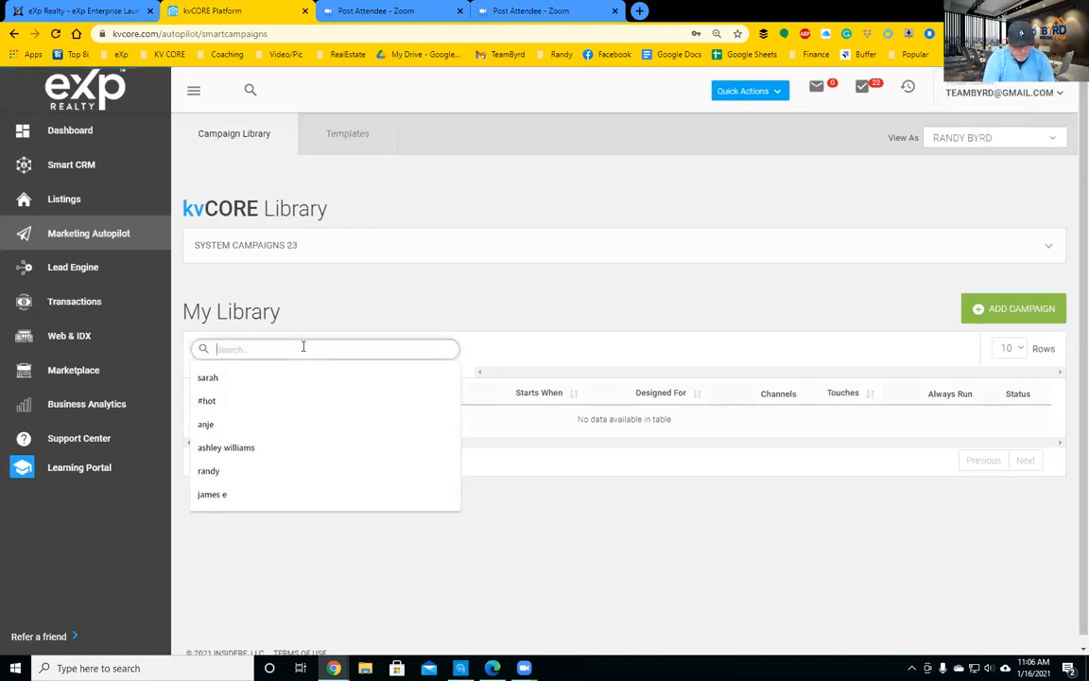
{"action": "type", "text": "hot"}
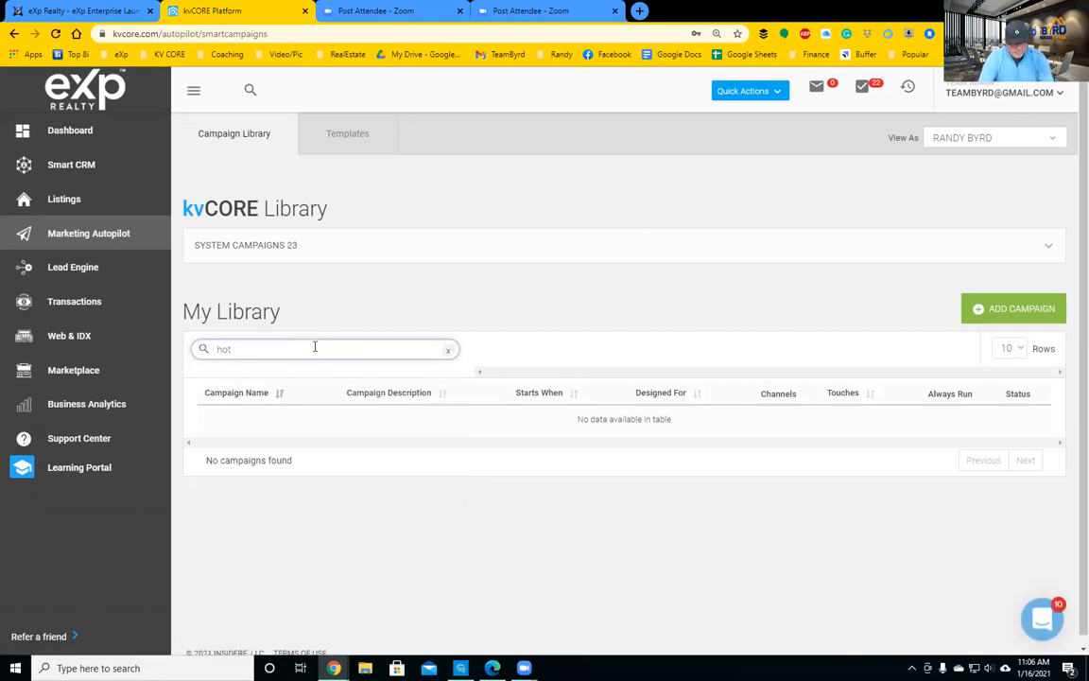
{"action": "type", "text": " agent"}
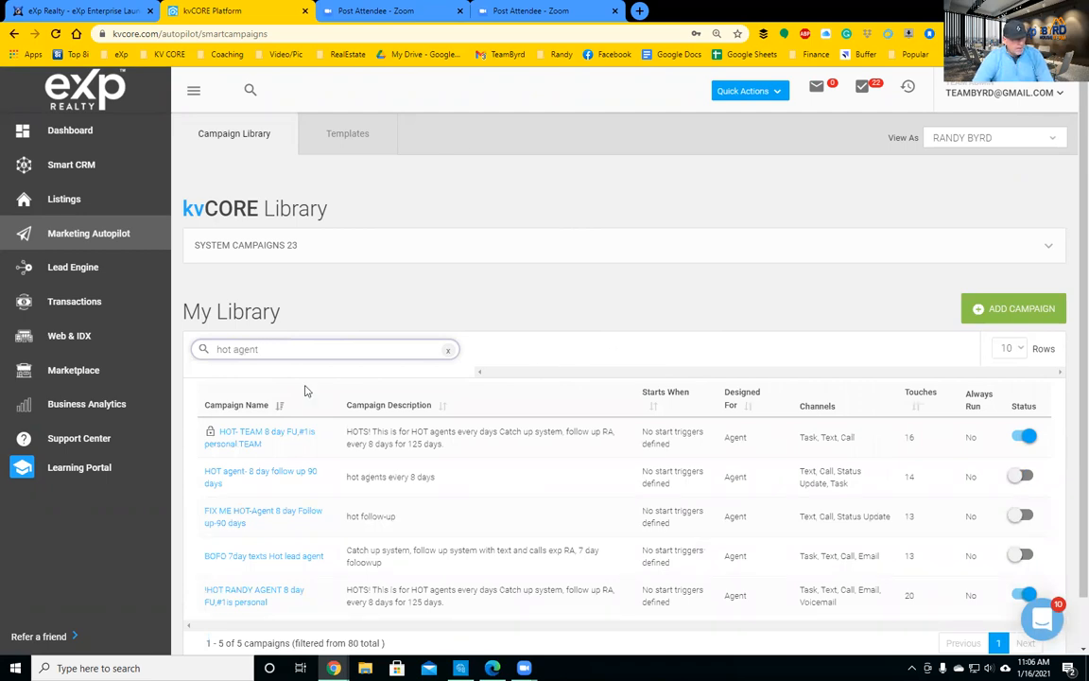
{"action": "left_click", "coordinate": [241, 477]}
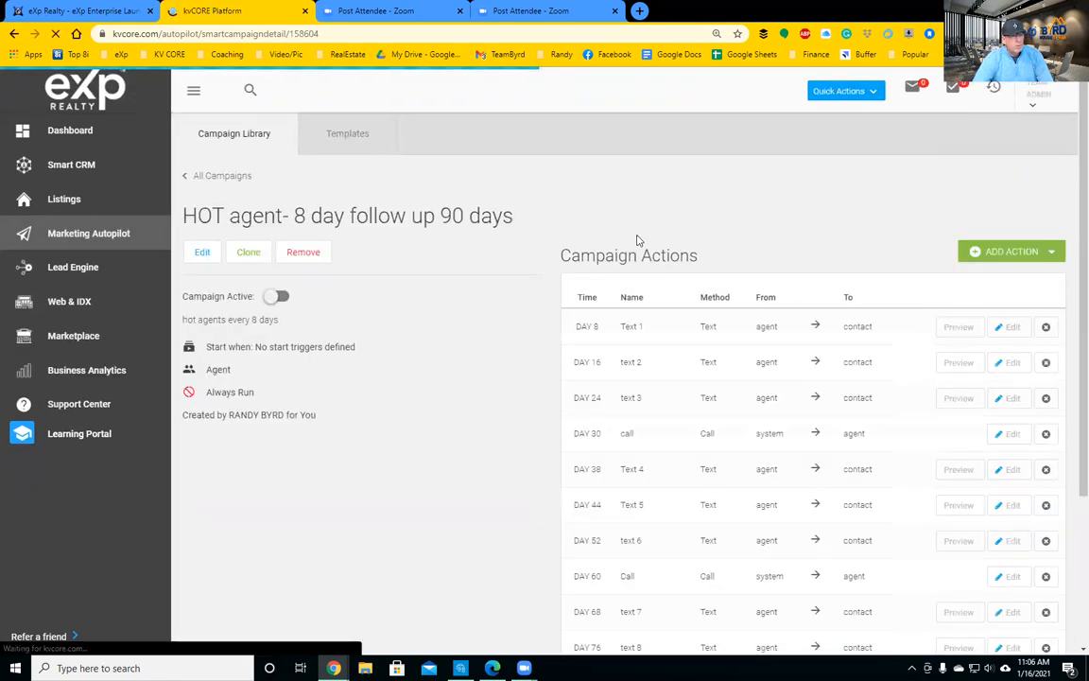
Preview the day 8 text action's message and close the preview
{"action": "scroll", "coordinate": [743, 464], "scroll_direction": "down", "scroll_amount": 3}
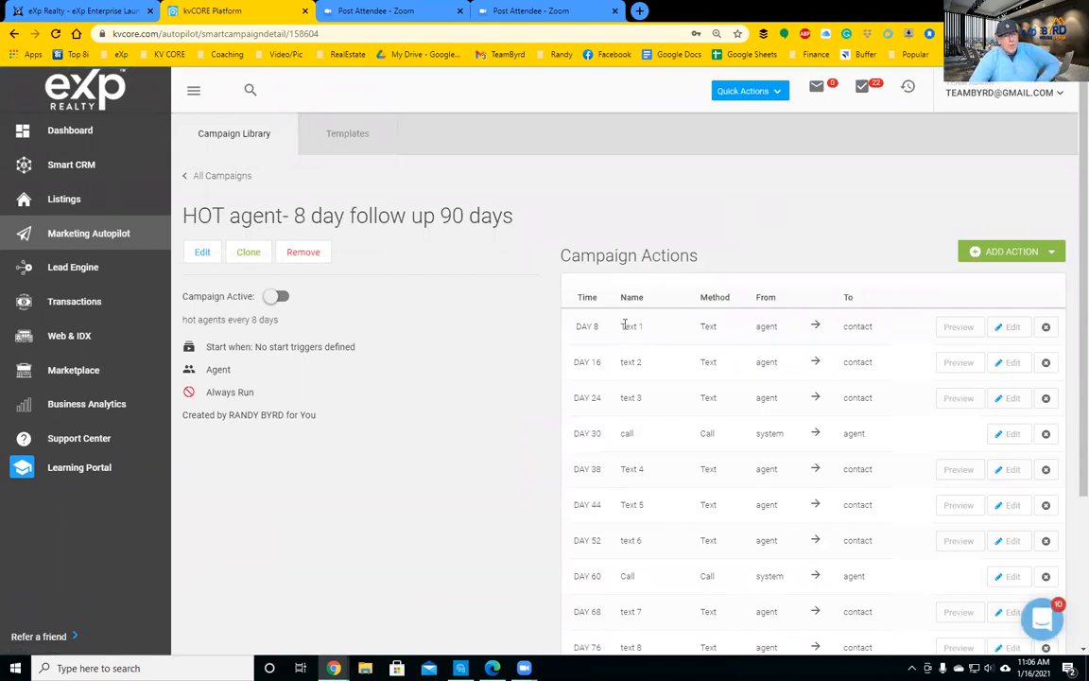
{"action": "left_click", "coordinate": [959, 327]}
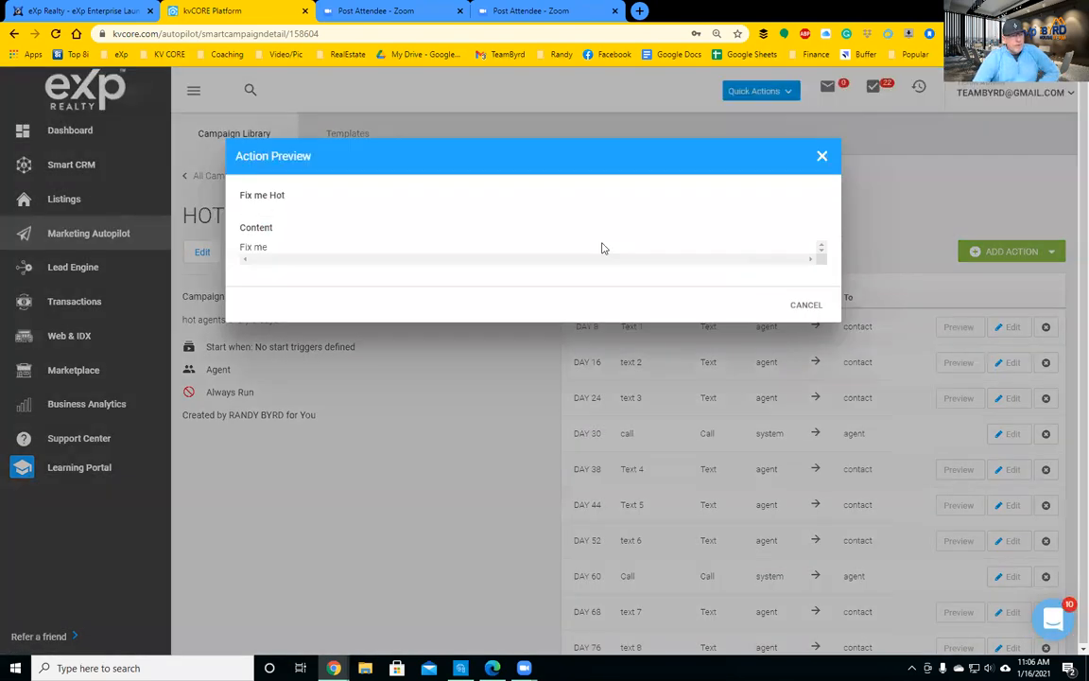
{"action": "left_click", "coordinate": [821, 156]}
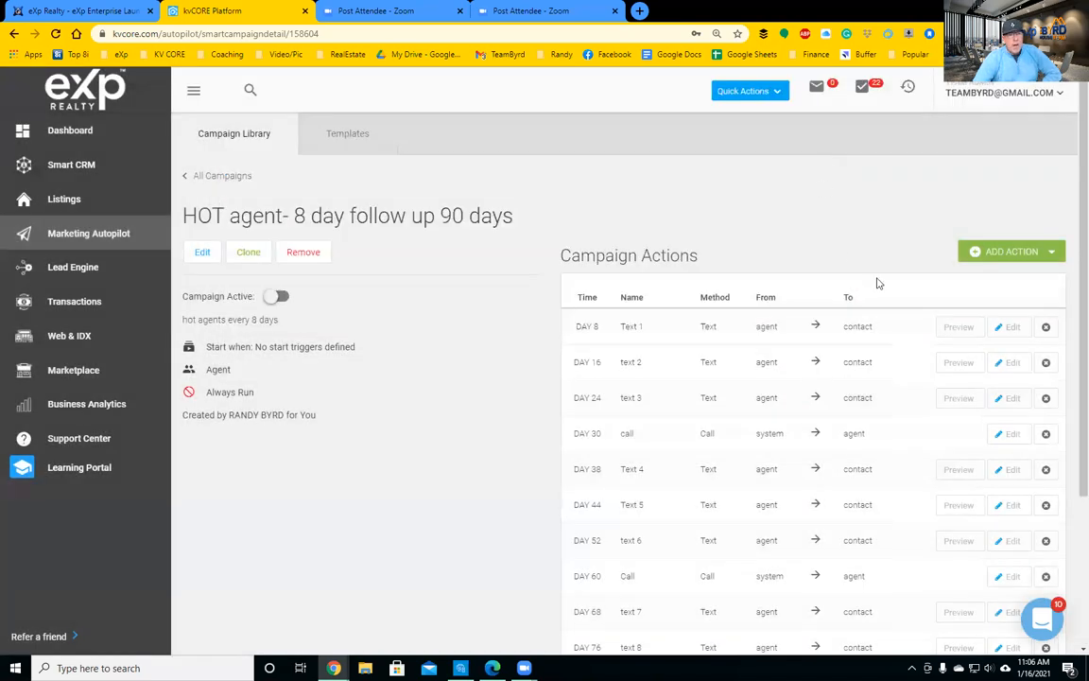
Open the campaign's day 8 text action for editing
{"action": "left_click", "coordinate": [1011, 327]}
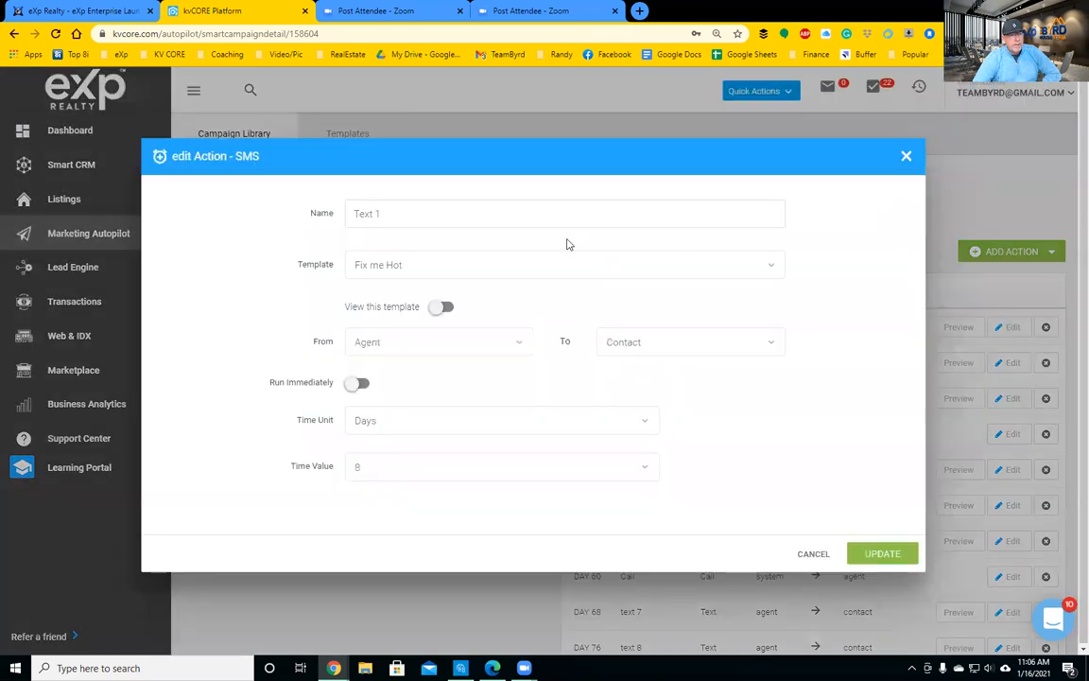
{"action": "left_click_drag", "start_coordinate": [468, 215], "coordinate": [254, 231]}
{"action": "left_click", "coordinate": [414, 266]}
{"action": "left_click", "coordinate": [699, 267]}
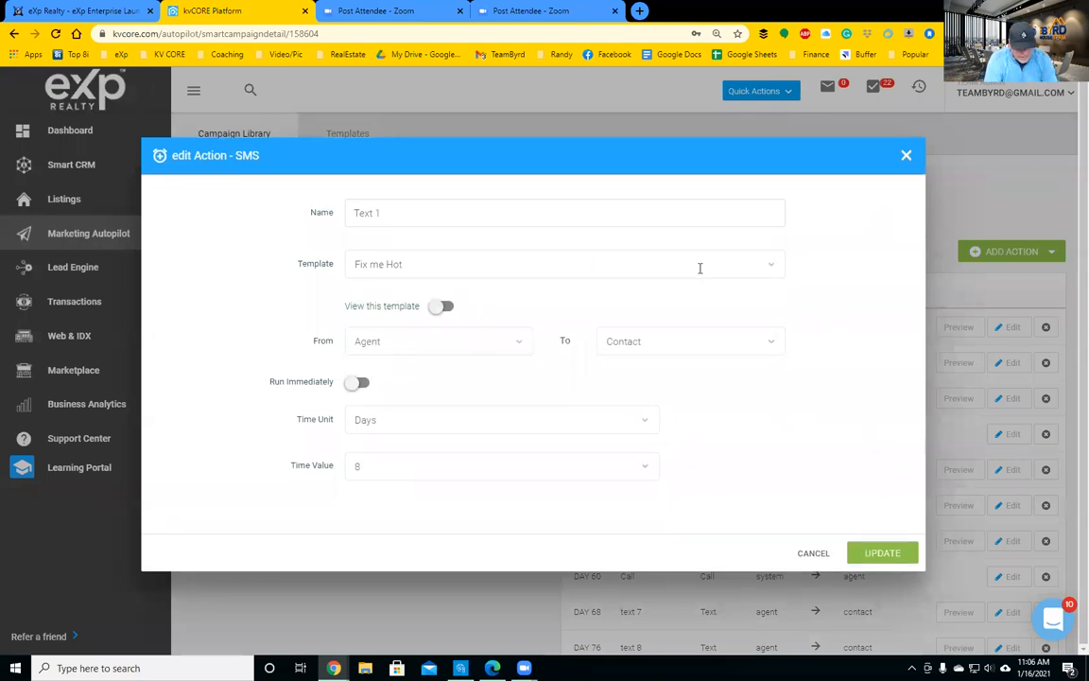
{"action": "left_click", "coordinate": [462, 266]}
{"action": "type", "text": "hot "}
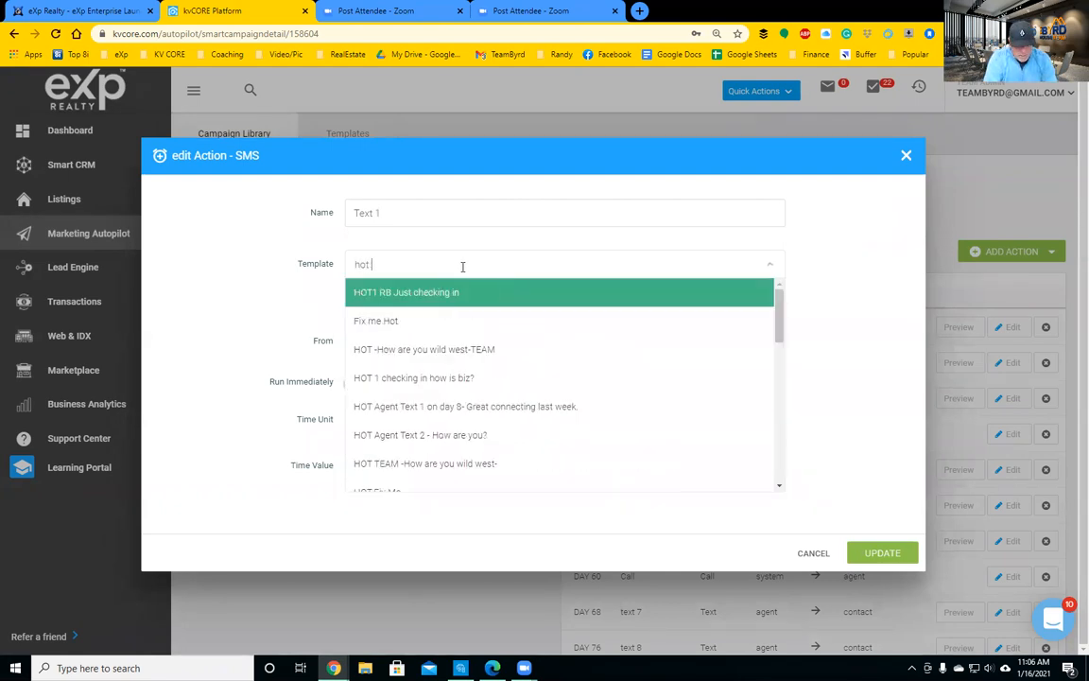
{"action": "type", "text": "text 1"}
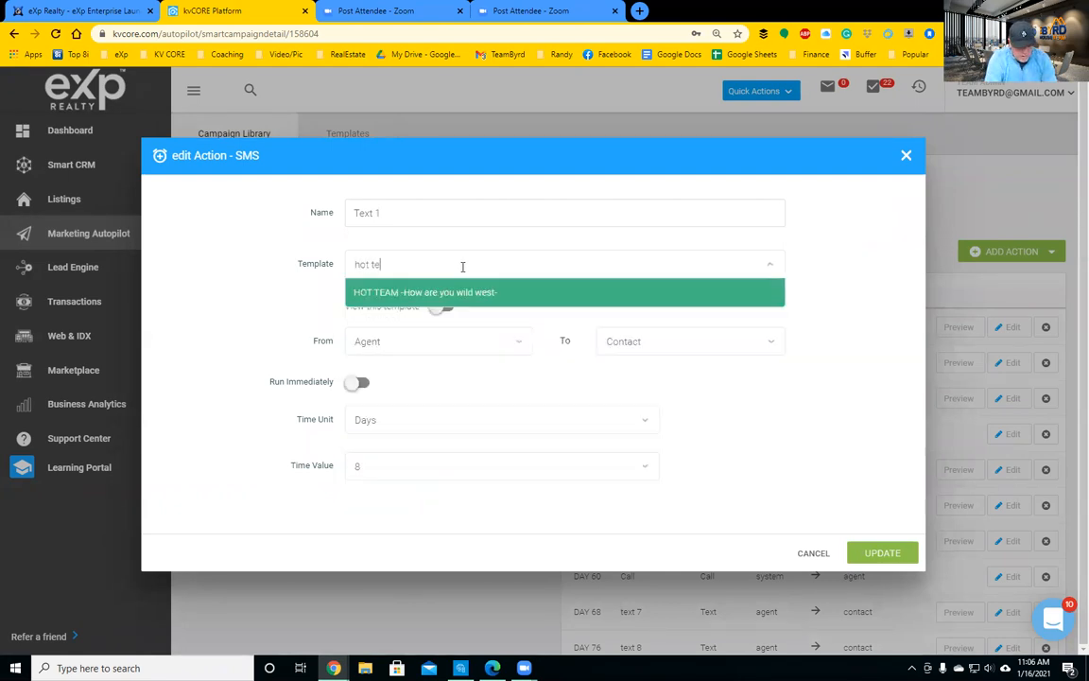
{"action": "key", "text": "BackSpace"}
{"action": "key", "text": "BackSpace"}
{"action": "key", "text": "Escape"}
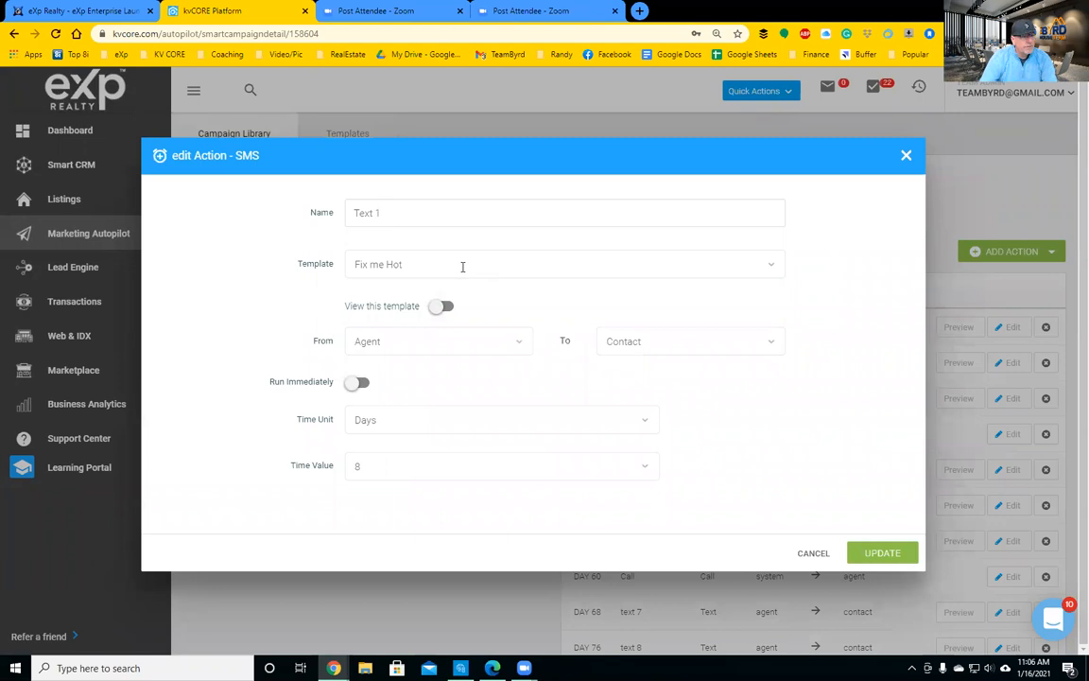
Find "text 1" among the templates and assign "HOT Agent Text 1 on day 8- Great connecting last week." to the day 8 action
{"action": "left_click", "coordinate": [462, 267]}
{"action": "type", "text": "text"}
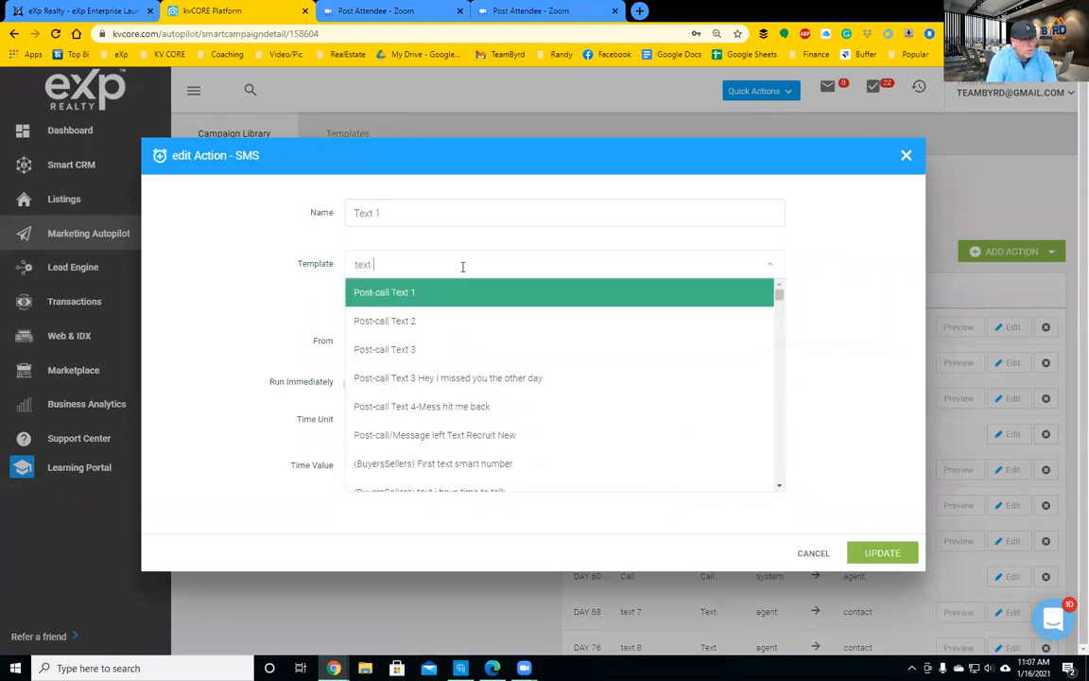
{"action": "type", "text": " 1"}
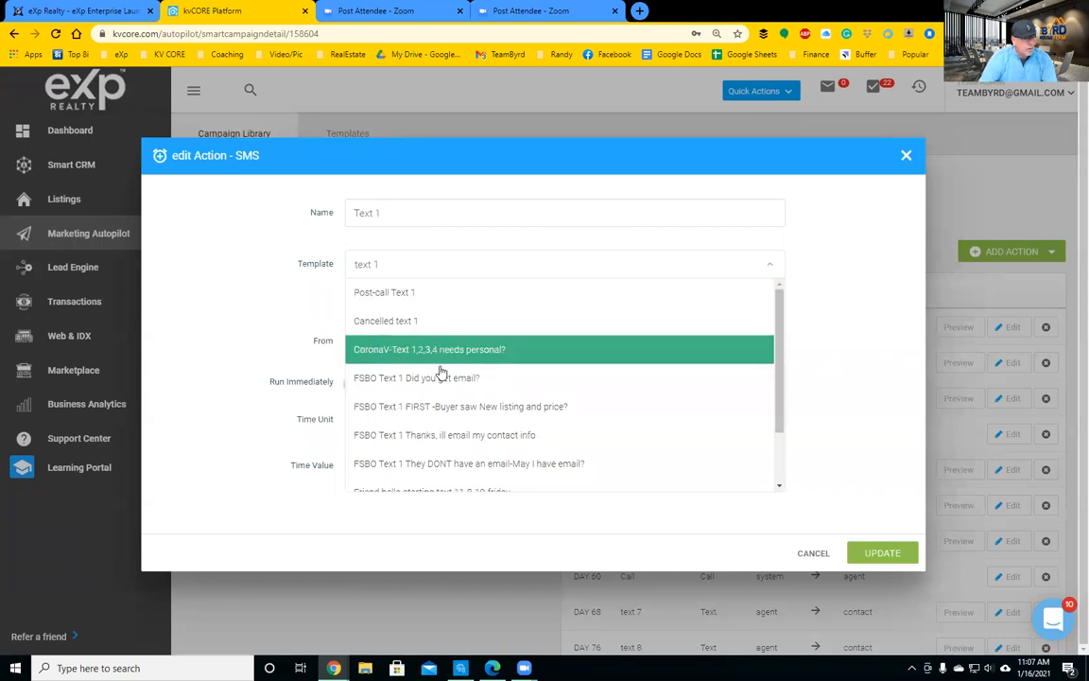
{"action": "left_click_drag", "start_coordinate": [781, 360], "coordinate": [781, 447]}
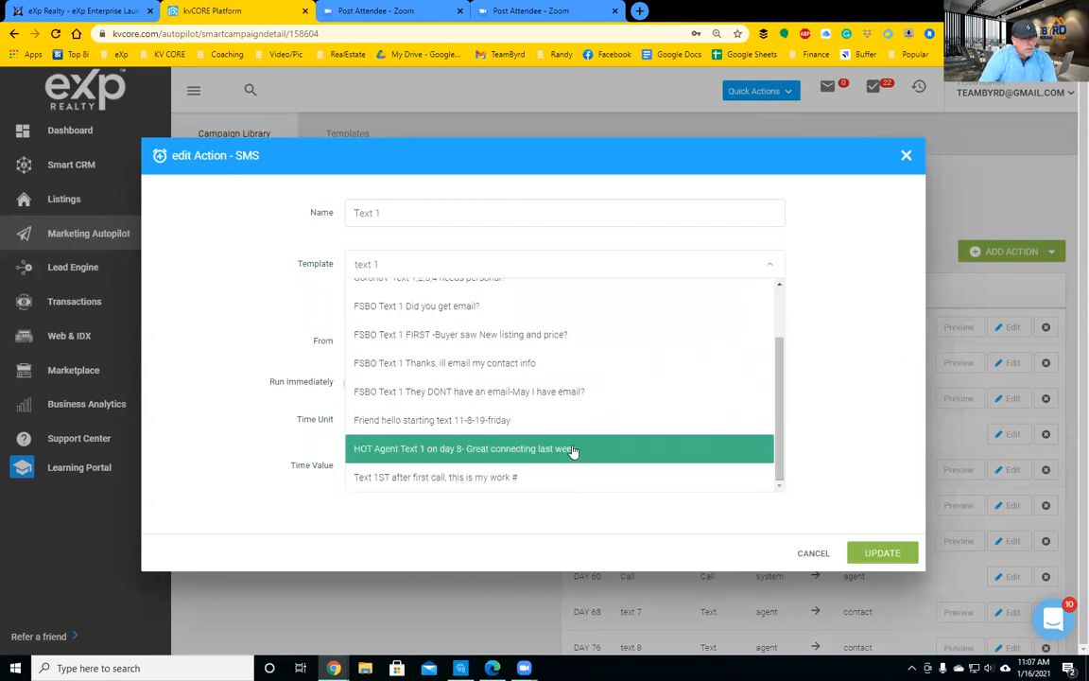
{"action": "left_click", "coordinate": [506, 452]}
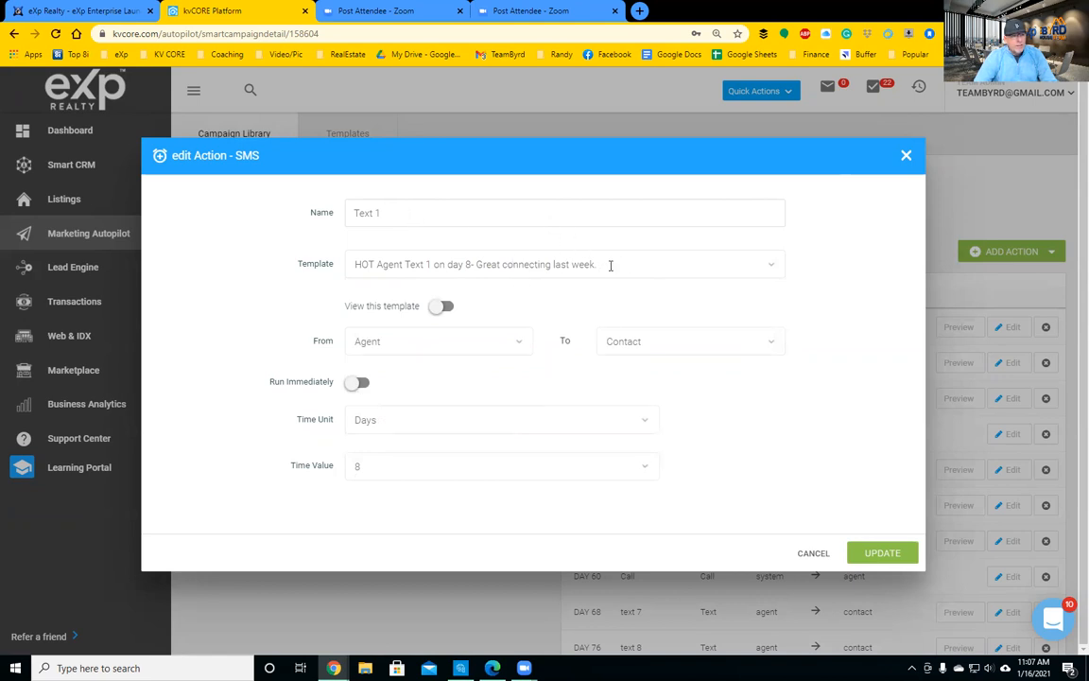
{"action": "left_click", "coordinate": [524, 265]}
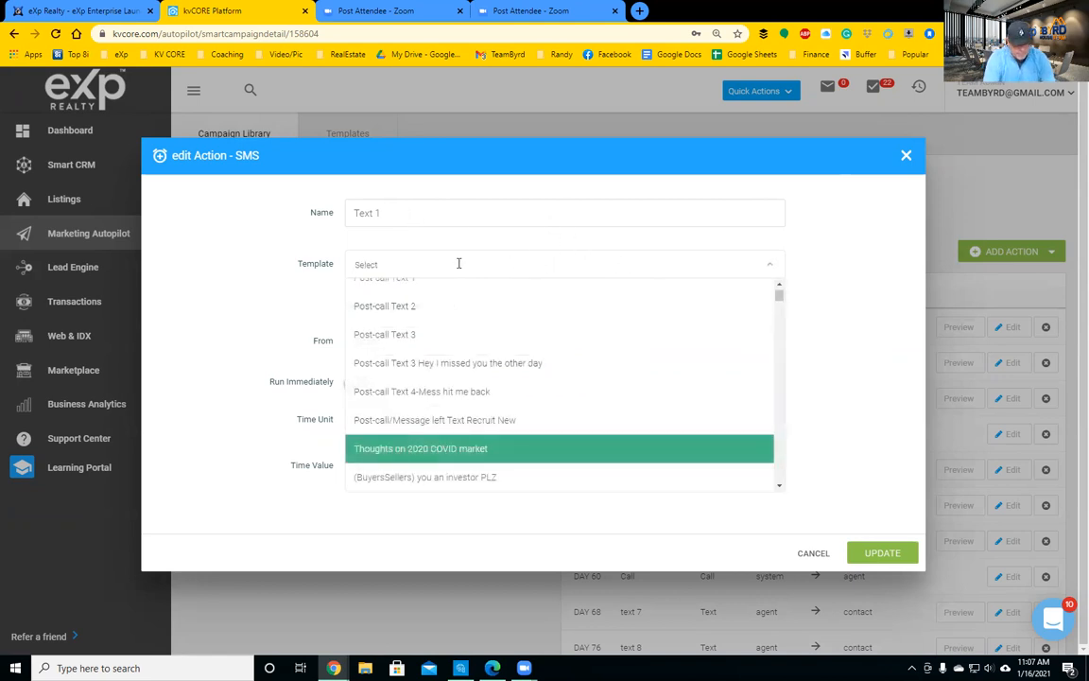
{"action": "type", "text": "text 1"}
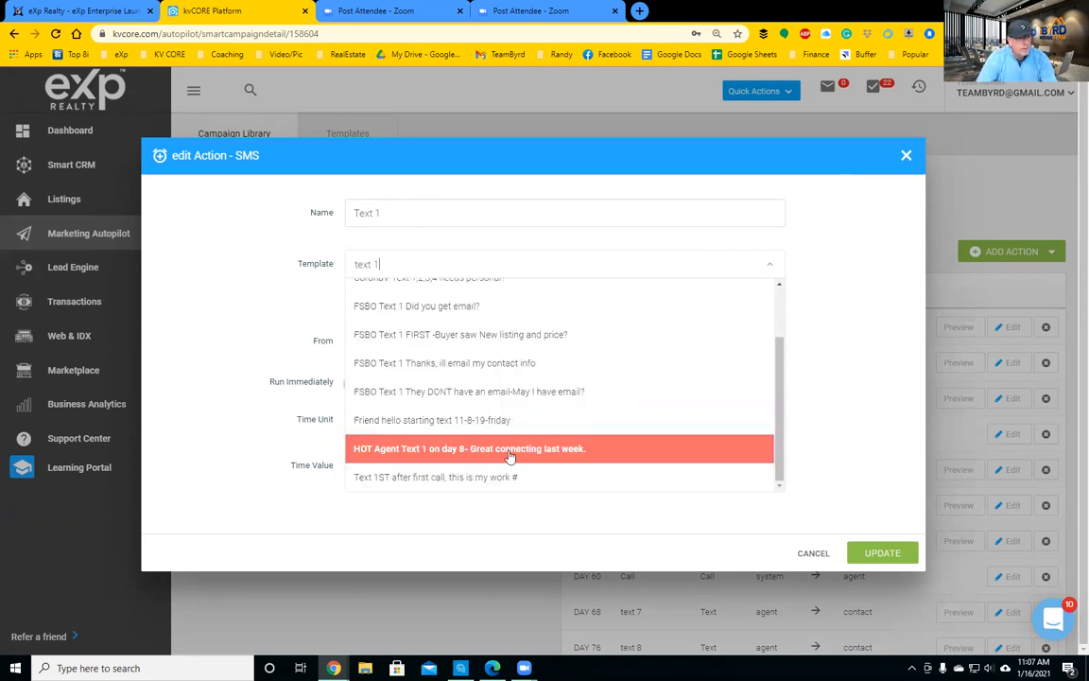
{"action": "left_click", "coordinate": [509, 456]}
Save the day 8 action under the name "Text 1- great connect" and preview its message
{"action": "left_click_drag", "start_coordinate": [405, 213], "coordinate": [305, 223]}
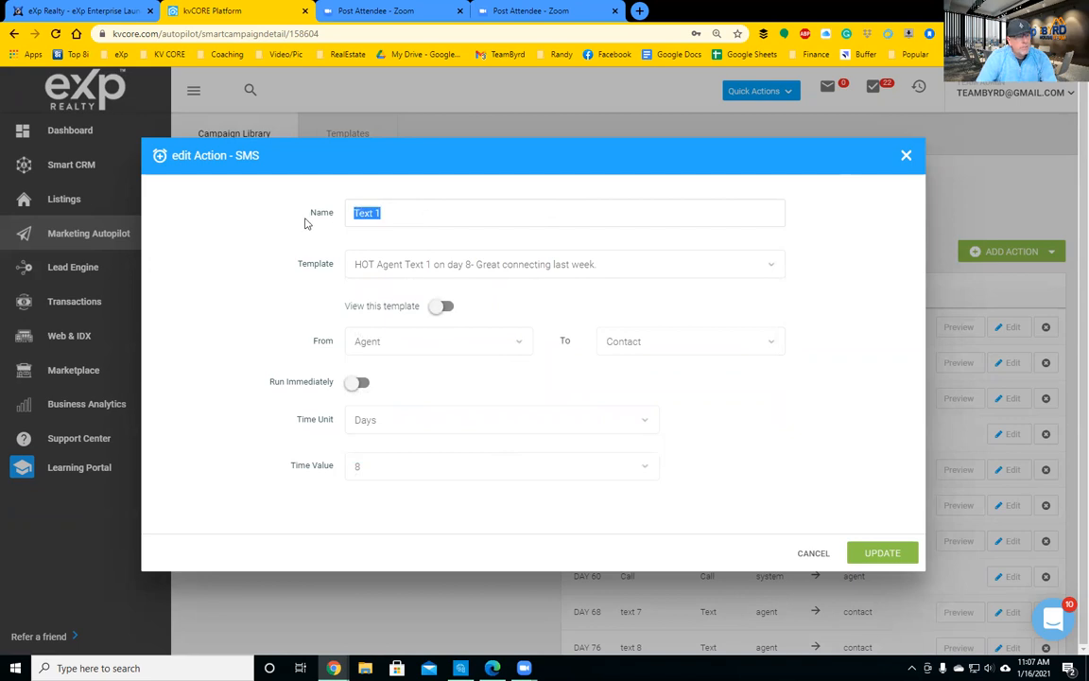
{"action": "key", "text": "BackSpace"}
{"action": "type", "text": "Text 1"}
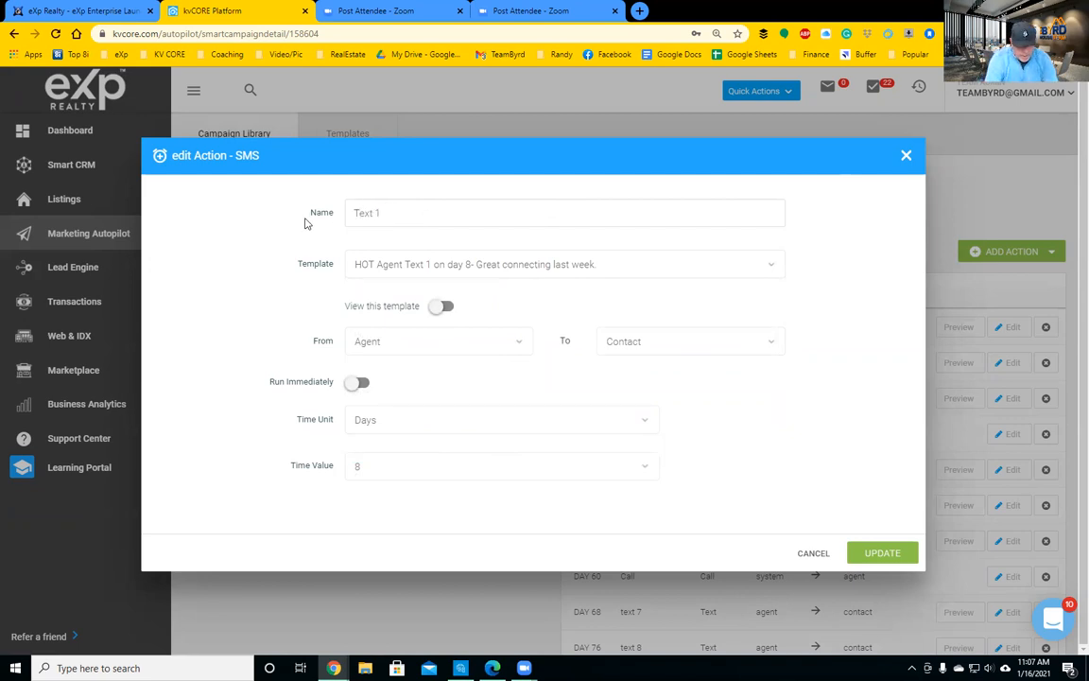
{"action": "type", "text": " - great connect"}
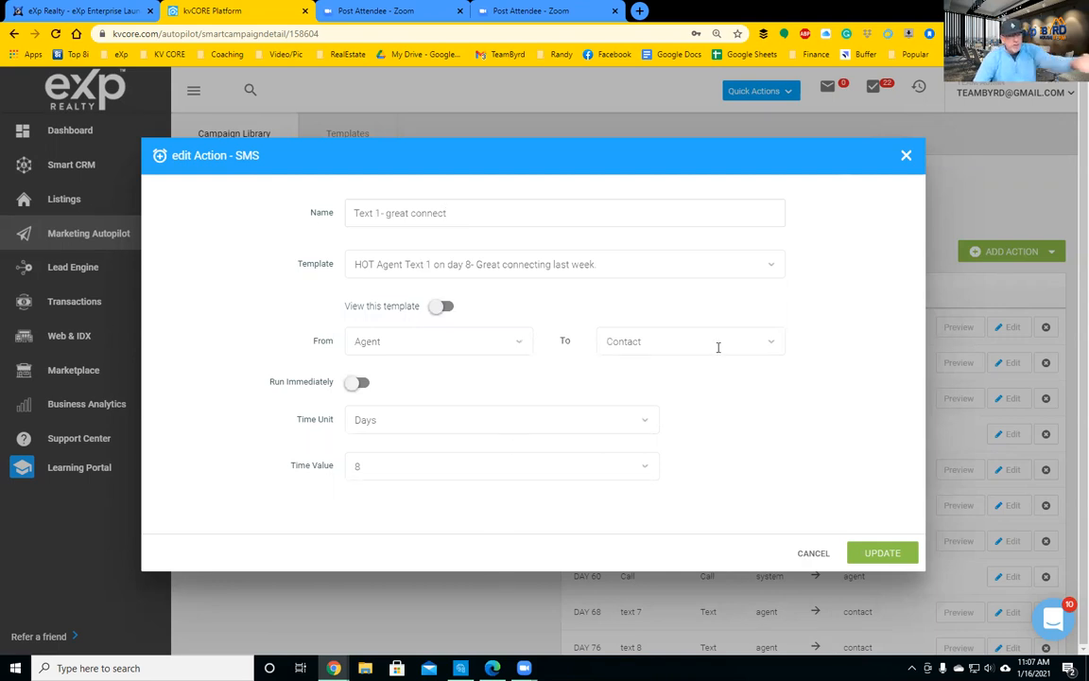
{"action": "left_click", "coordinate": [881, 552]}
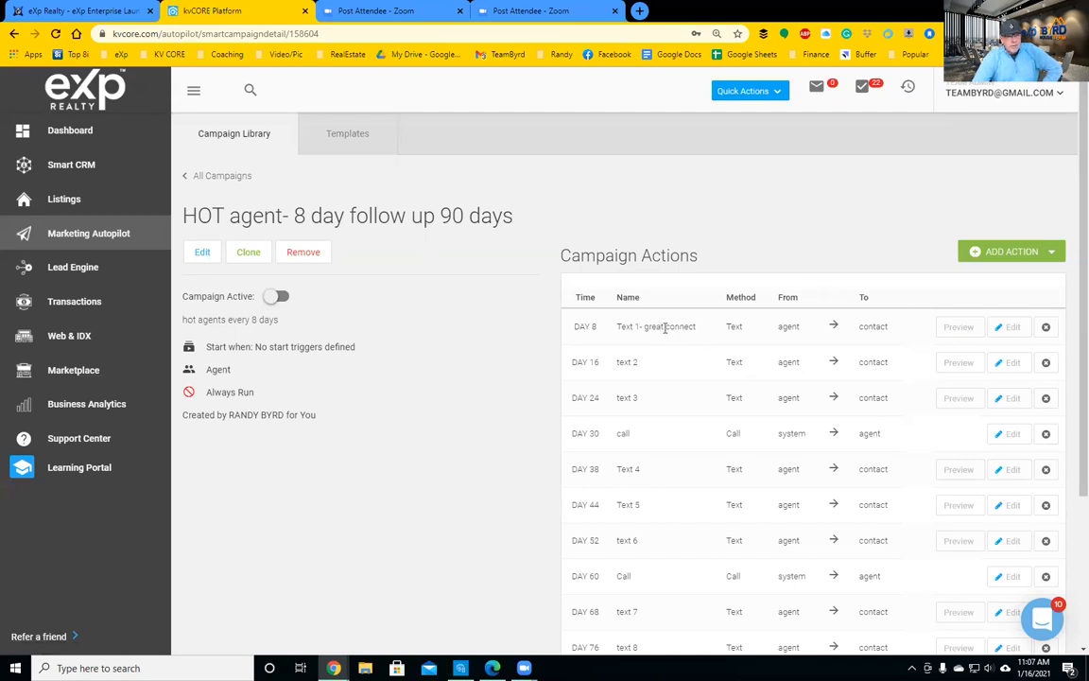
{"action": "left_click", "coordinate": [962, 327]}
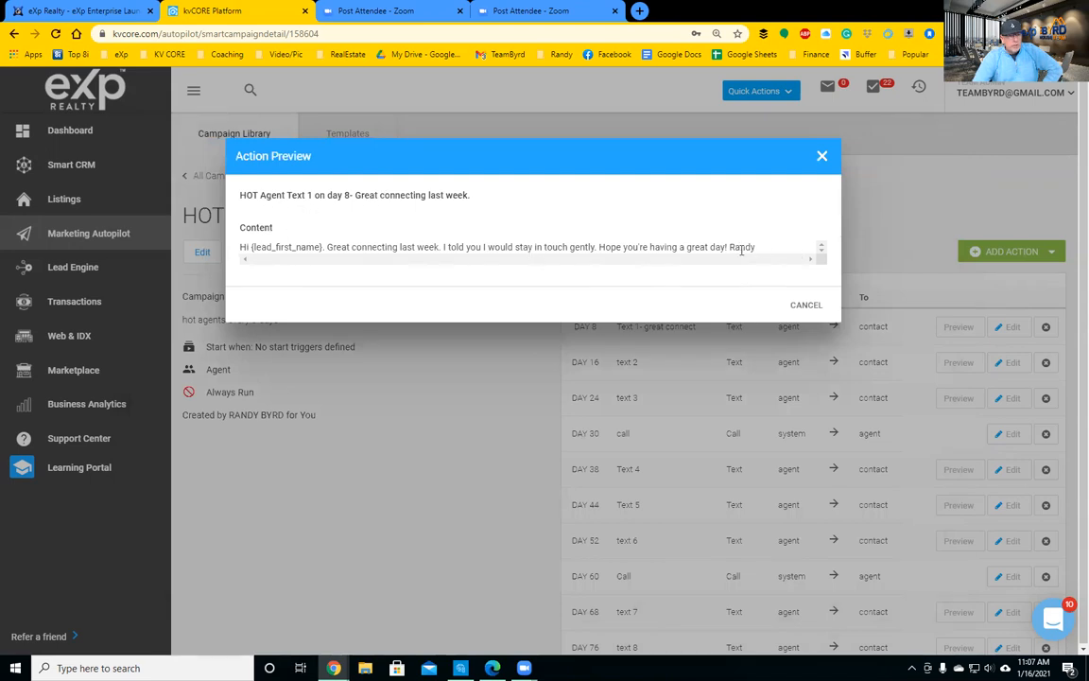
{"action": "left_click", "coordinate": [821, 157]}
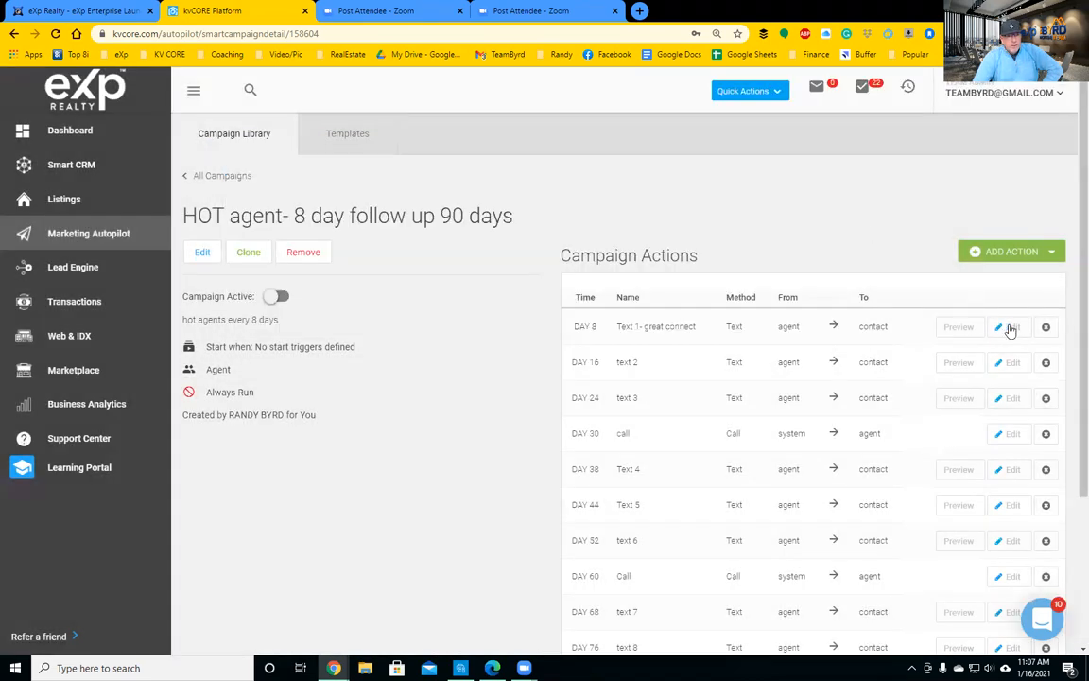
Rename the campaign's day 8 text action as "Text 1- great connect :)" and save it
{"action": "left_click", "coordinate": [1007, 327]}
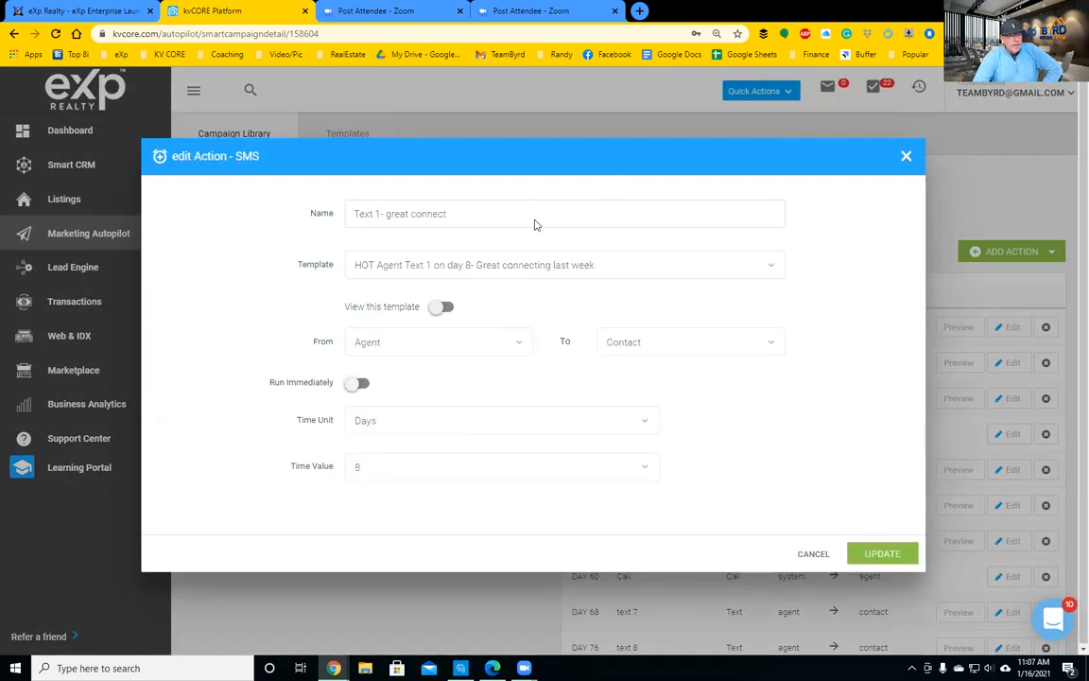
{"action": "left_click", "coordinate": [451, 215]}
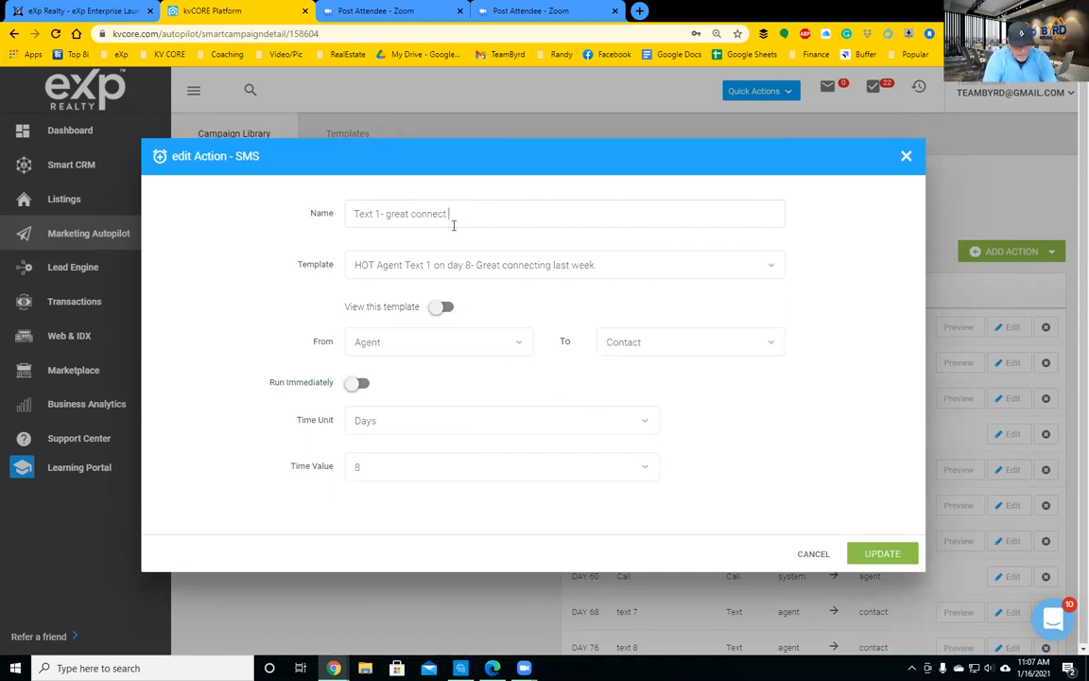
{"action": "type", "text": ":)"}
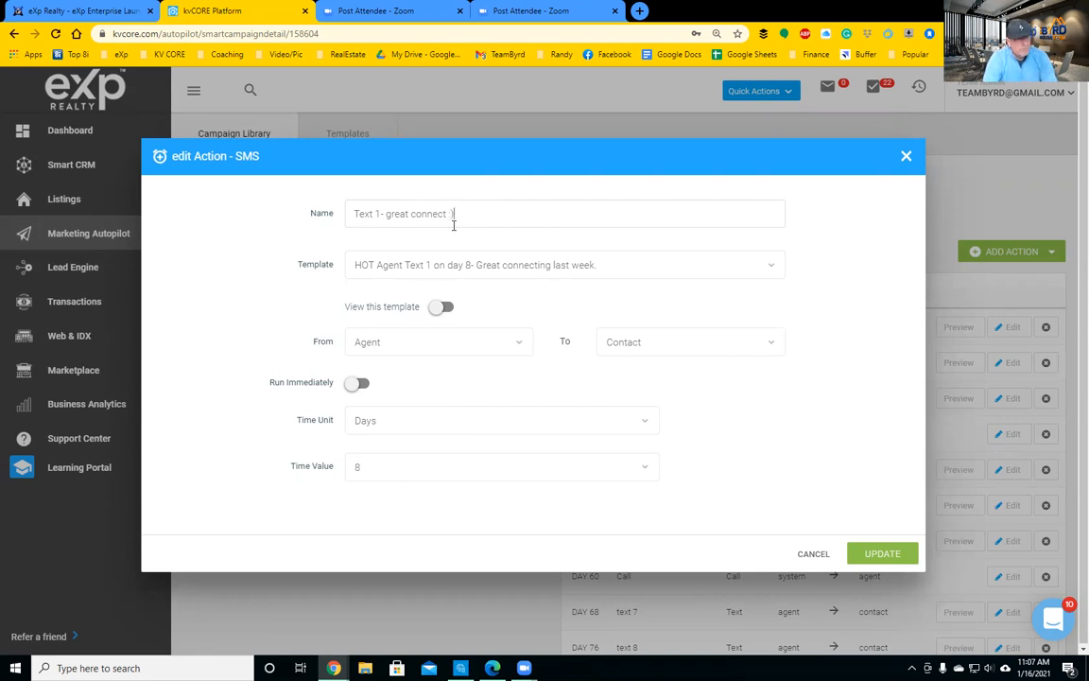
{"action": "left_click", "coordinate": [884, 555]}
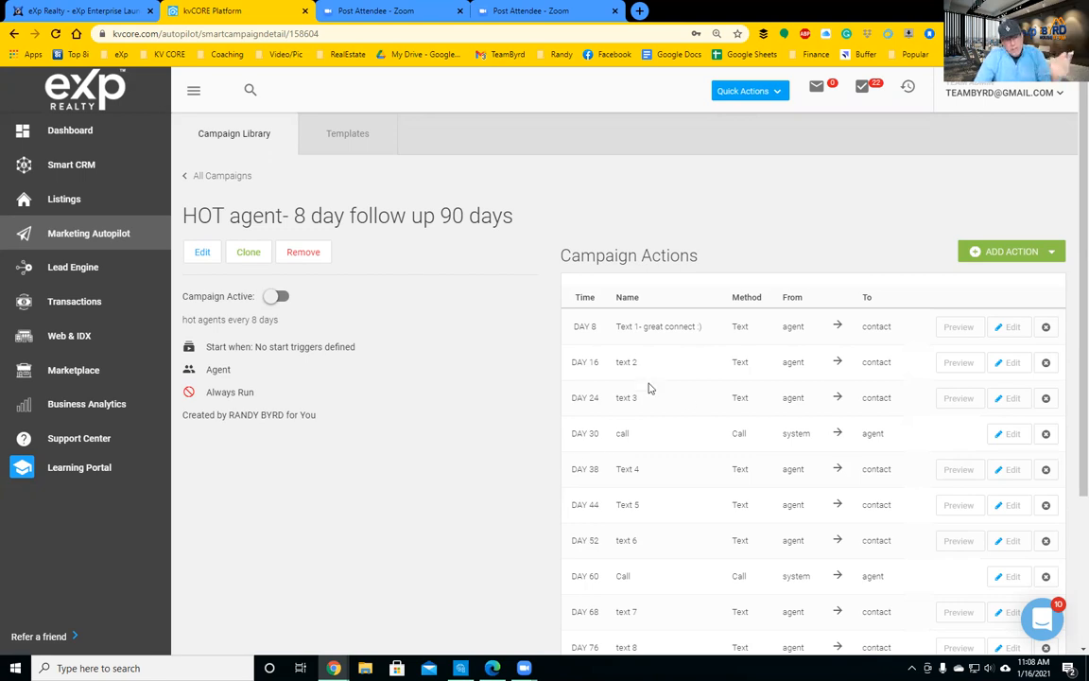
Assign the template "HOT Agent Text 2 - How are you?" to the day 16 text action and preview the saved message
{"action": "left_click", "coordinate": [1010, 363]}
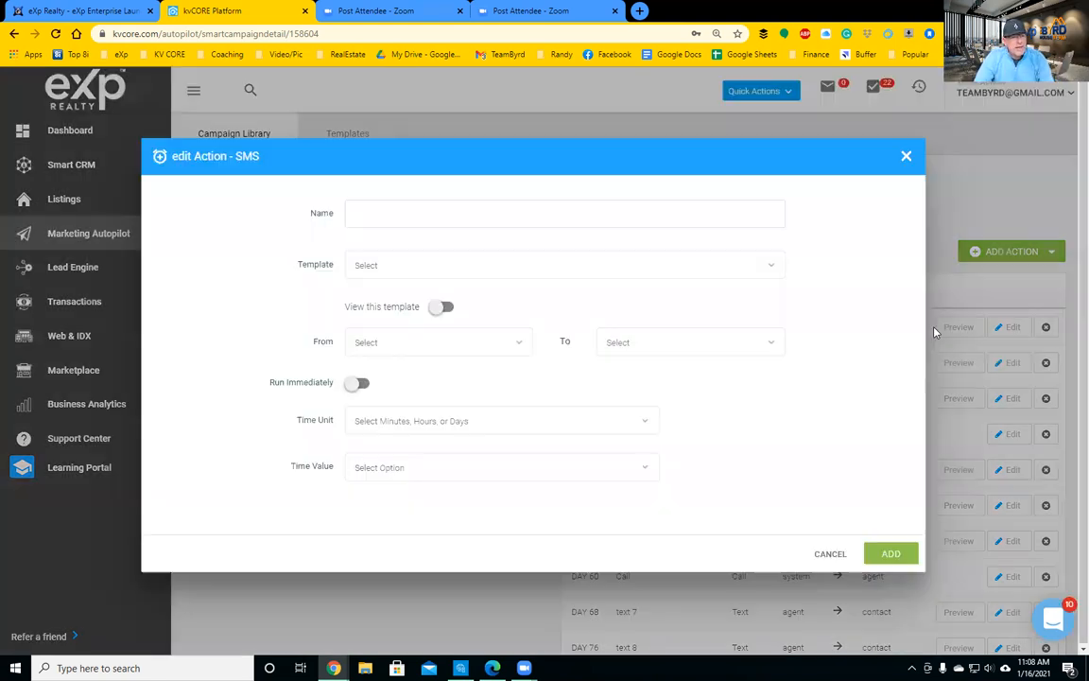
{"action": "left_click", "coordinate": [423, 272]}
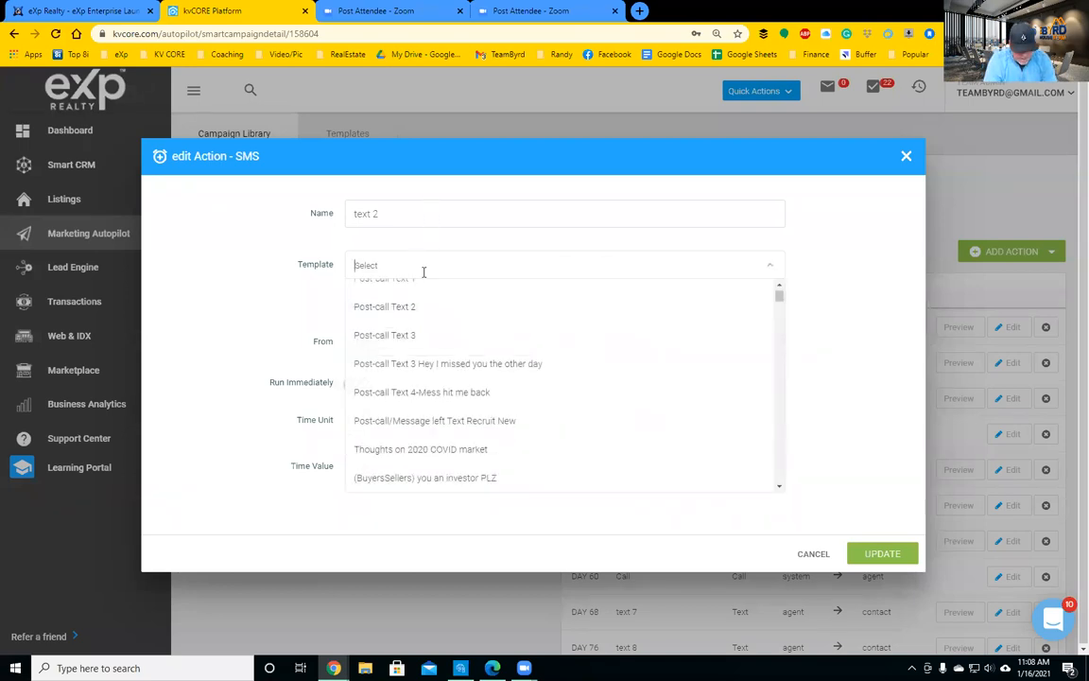
{"action": "type", "text": "text 2"}
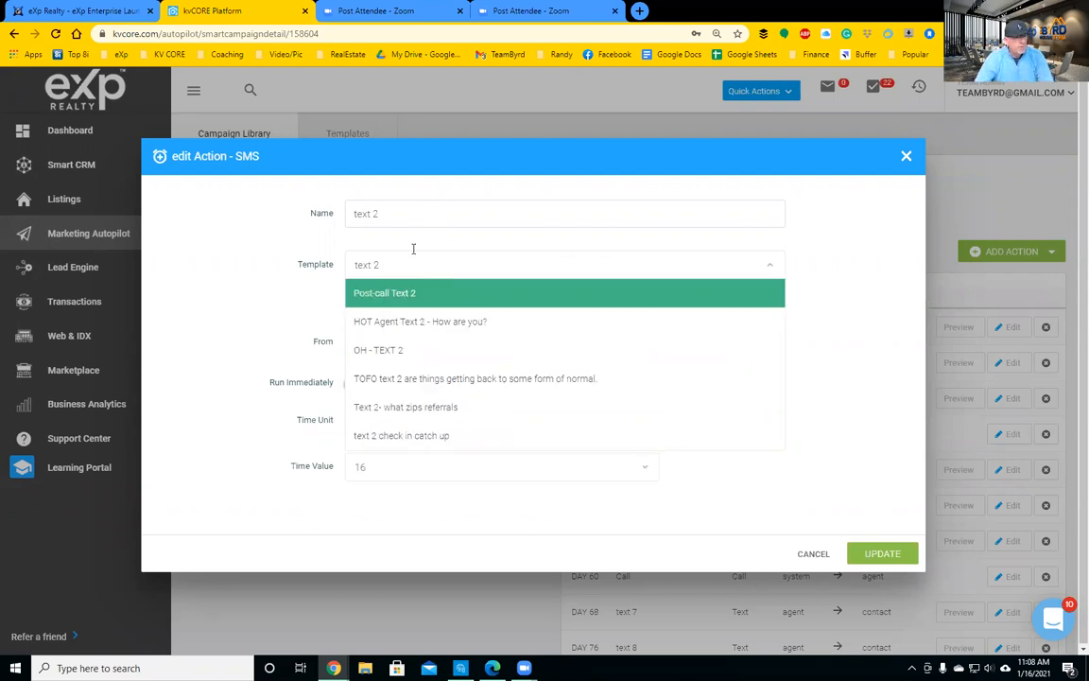
{"action": "left_click", "coordinate": [430, 326]}
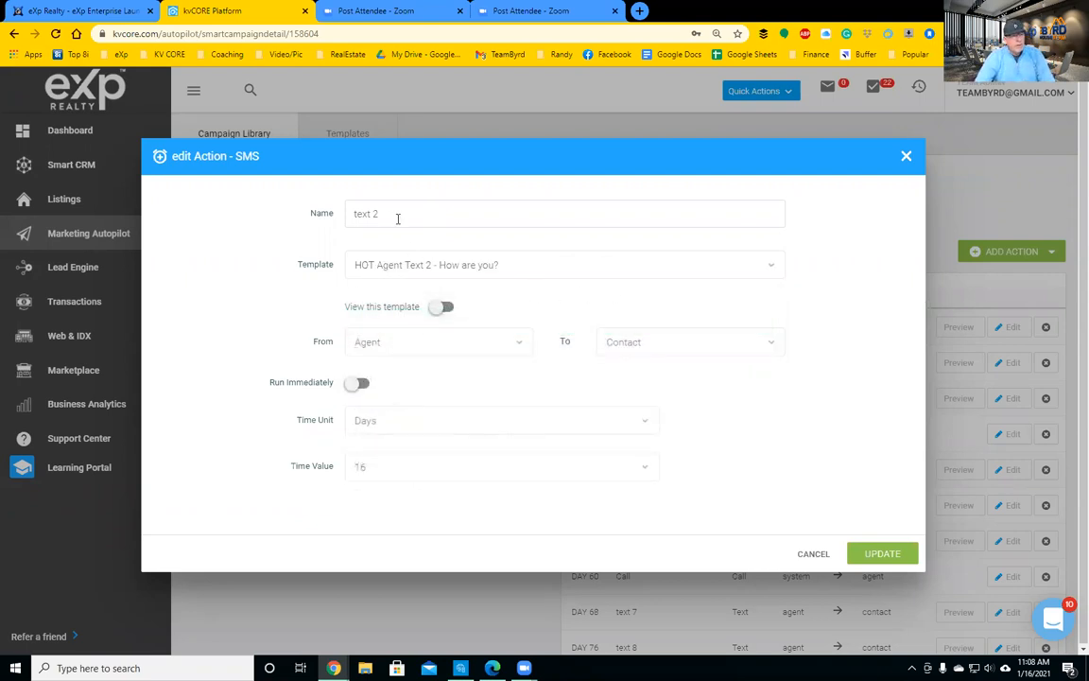
{"action": "left_click", "coordinate": [880, 556]}
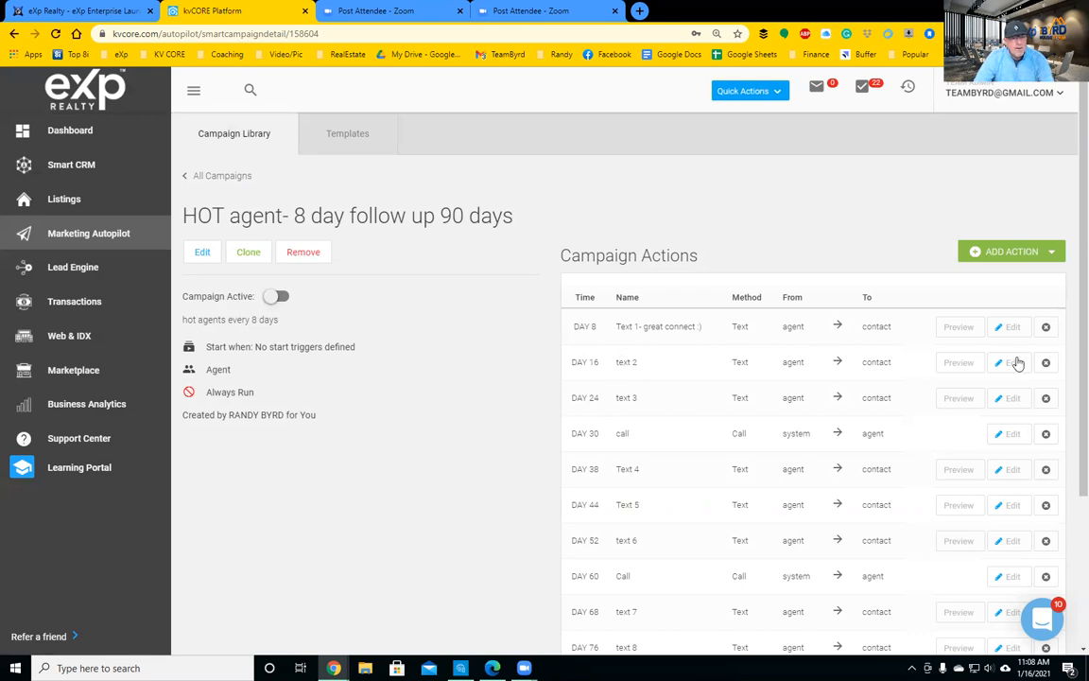
{"action": "left_click", "coordinate": [957, 363]}
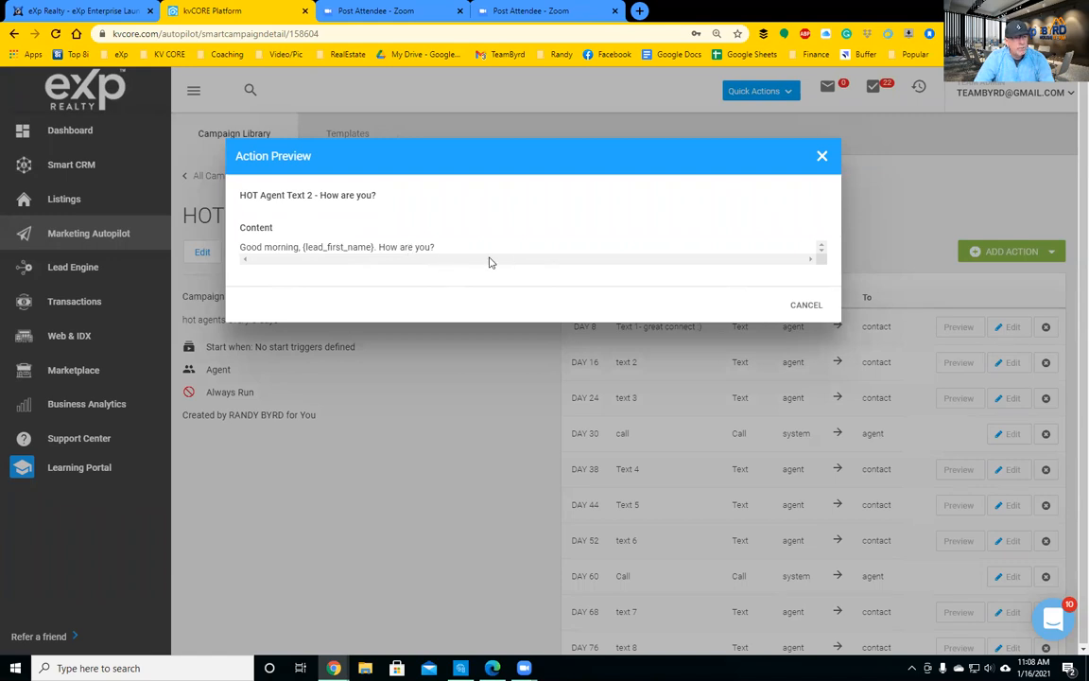
{"action": "left_click", "coordinate": [820, 159]}
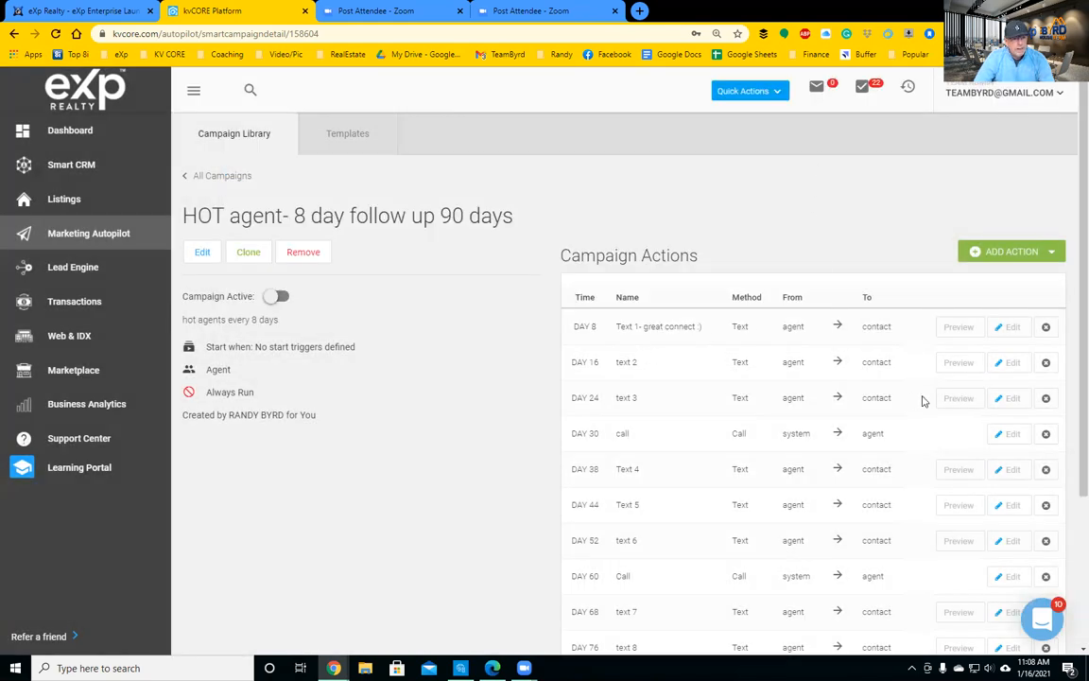
Rename the day 16 text action as "text 2 how are you?" and save it
{"action": "left_click", "coordinate": [1008, 362]}
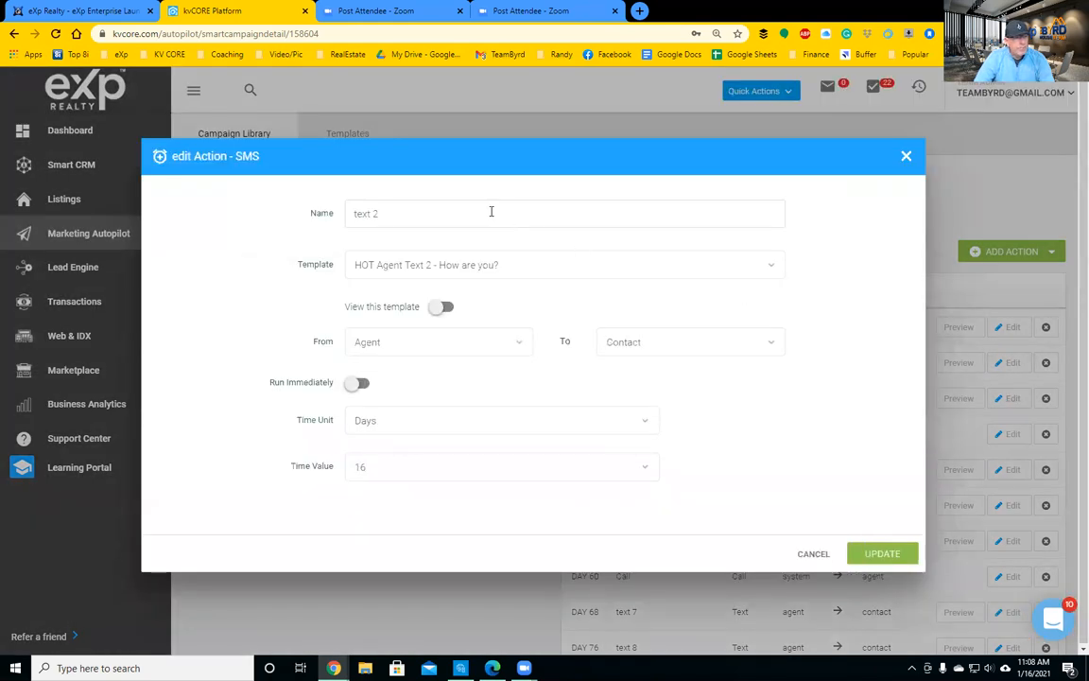
{"action": "left_click", "coordinate": [487, 215]}
{"action": "type", "text": "how"}
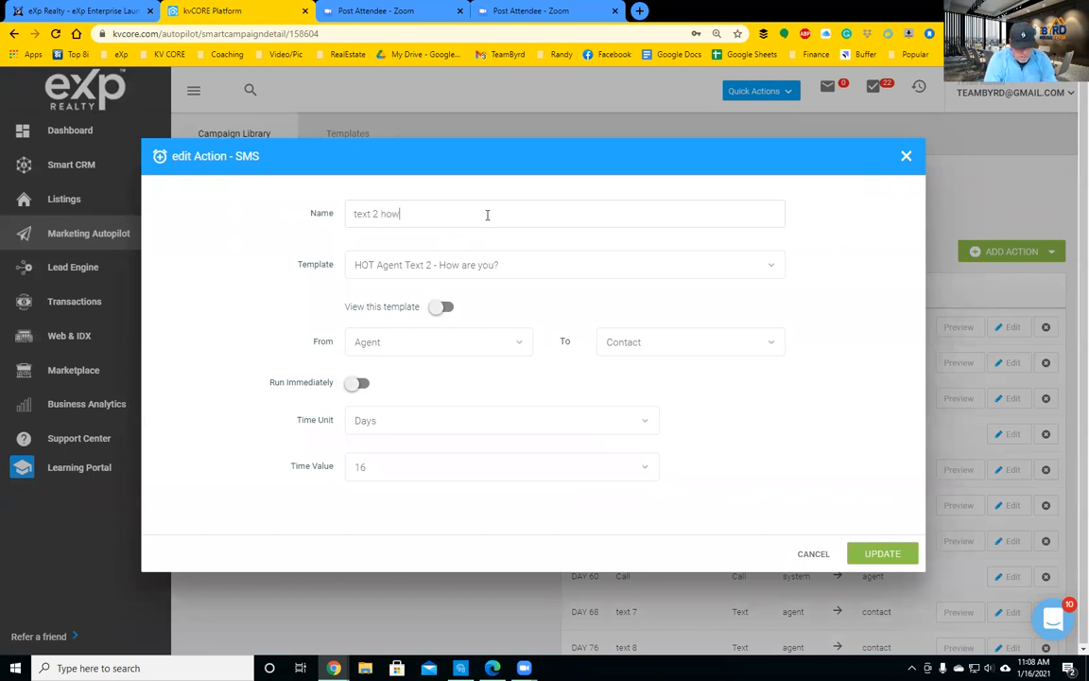
{"action": "type", "text": " are you?"}
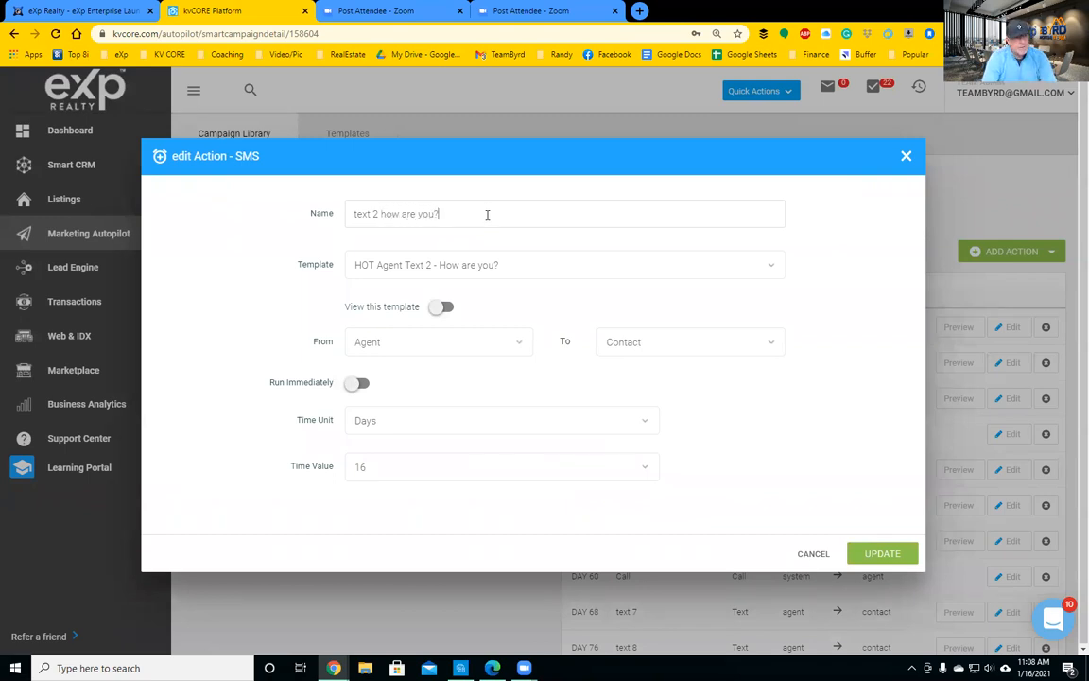
{"action": "left_click", "coordinate": [884, 560]}
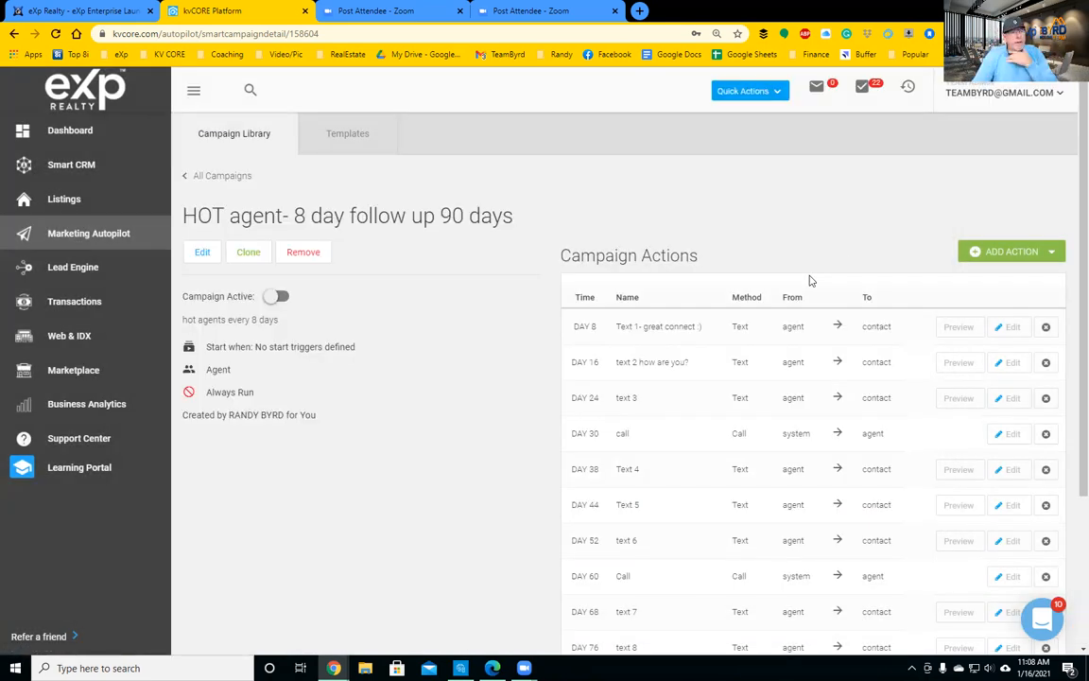
Activate the "HOT agent- 8 day follow up 90 days" campaign and deactivate it again
{"action": "left_click", "coordinate": [277, 297]}
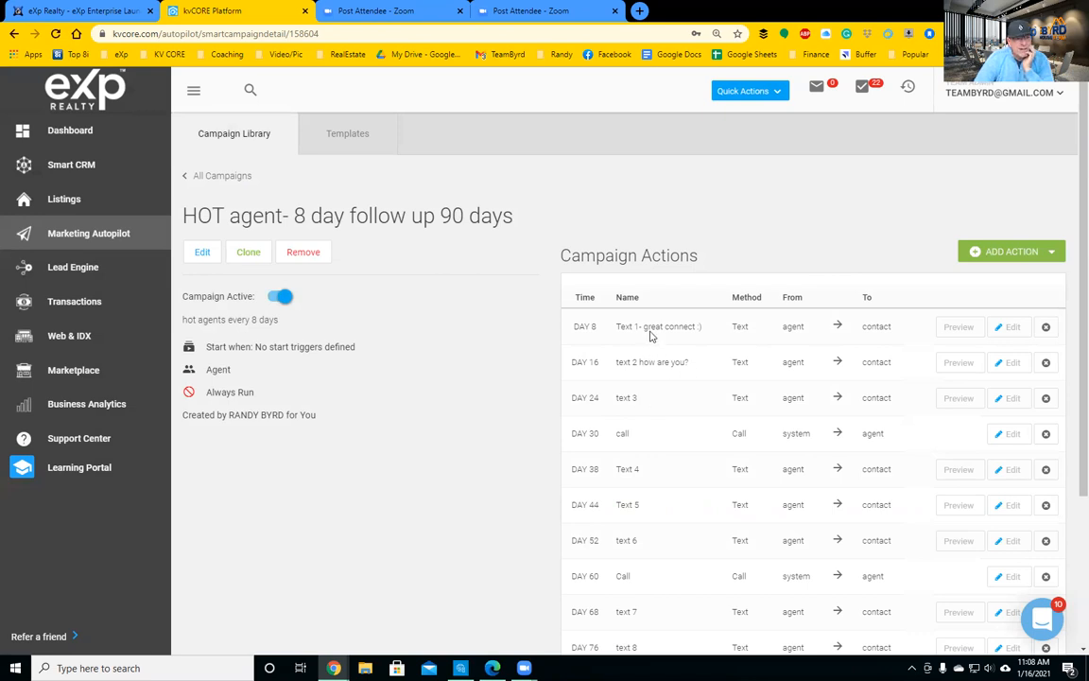
{"action": "left_click", "coordinate": [278, 296]}
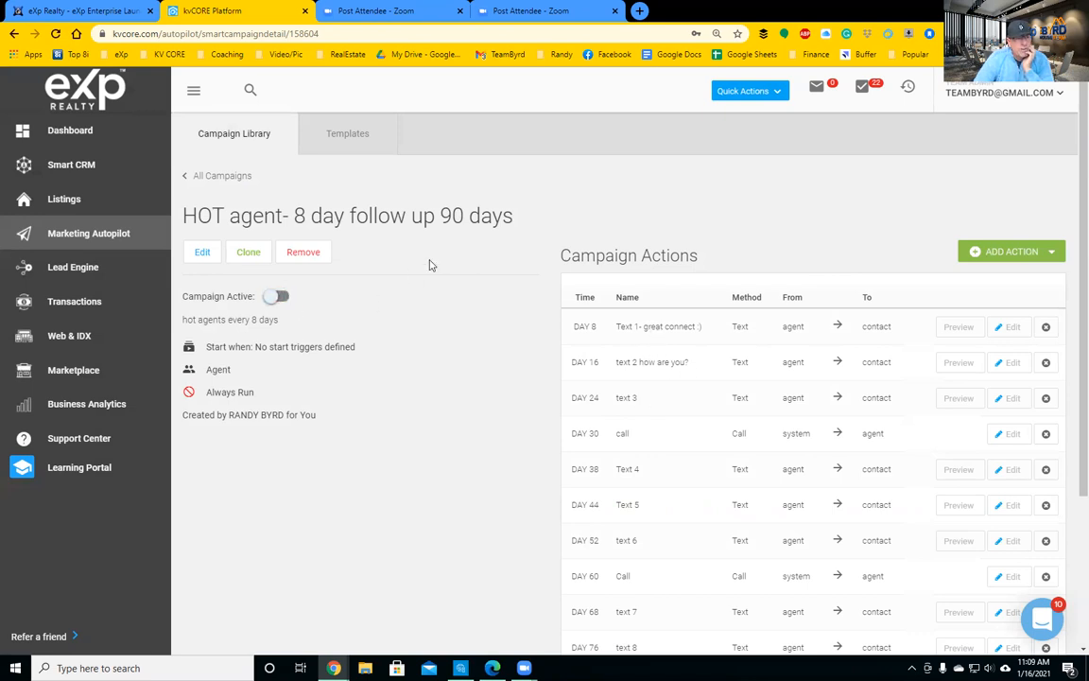